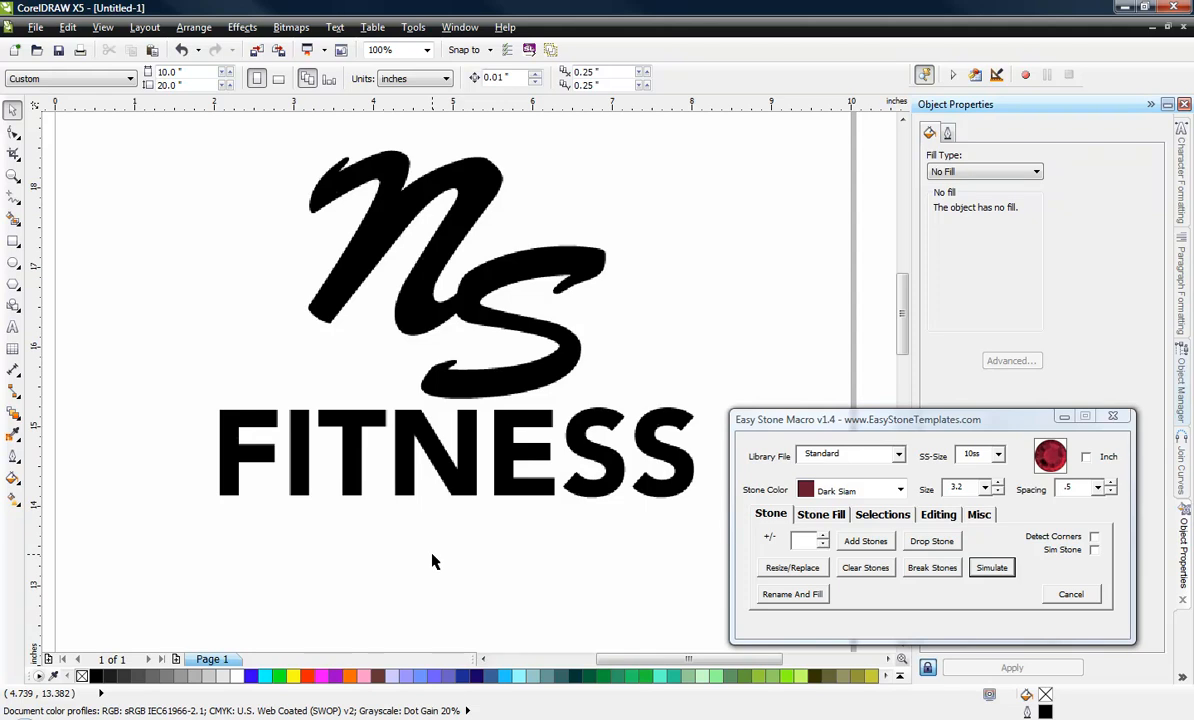
Lock the NS FITNESS logo bitmap so that it cannot be moved or edited.
{"action": "left_click", "coordinate": [432, 561]}
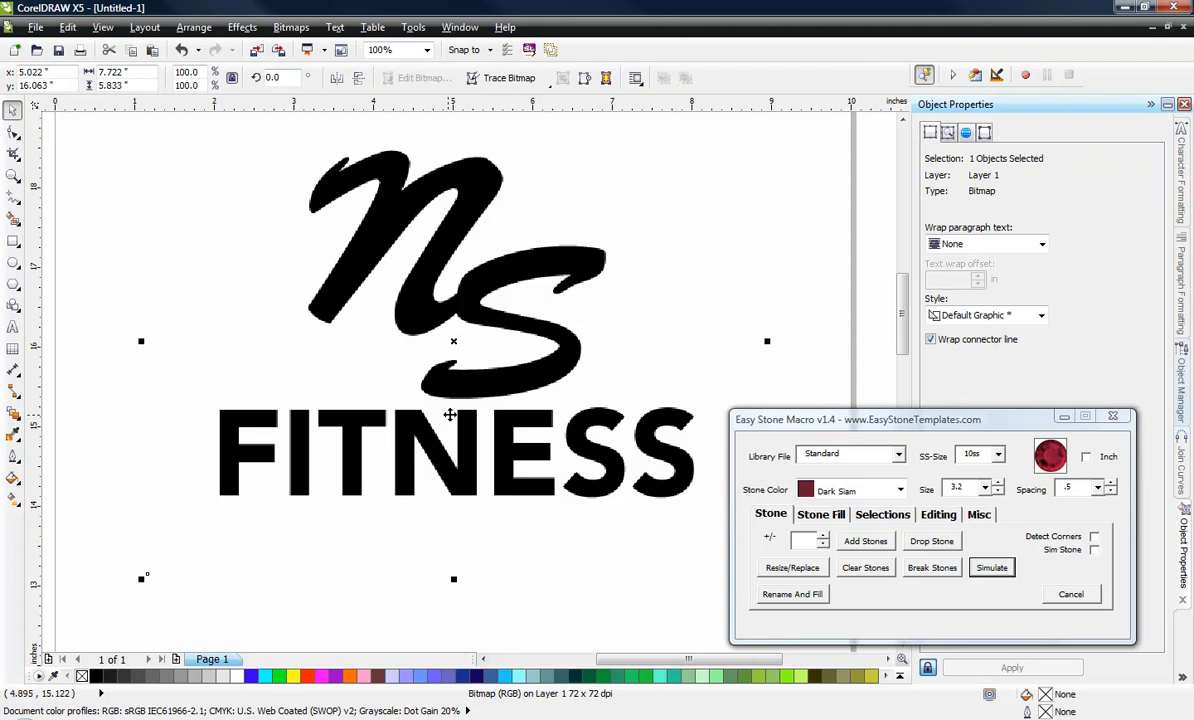
{"action": "right_click", "coordinate": [478, 374]}
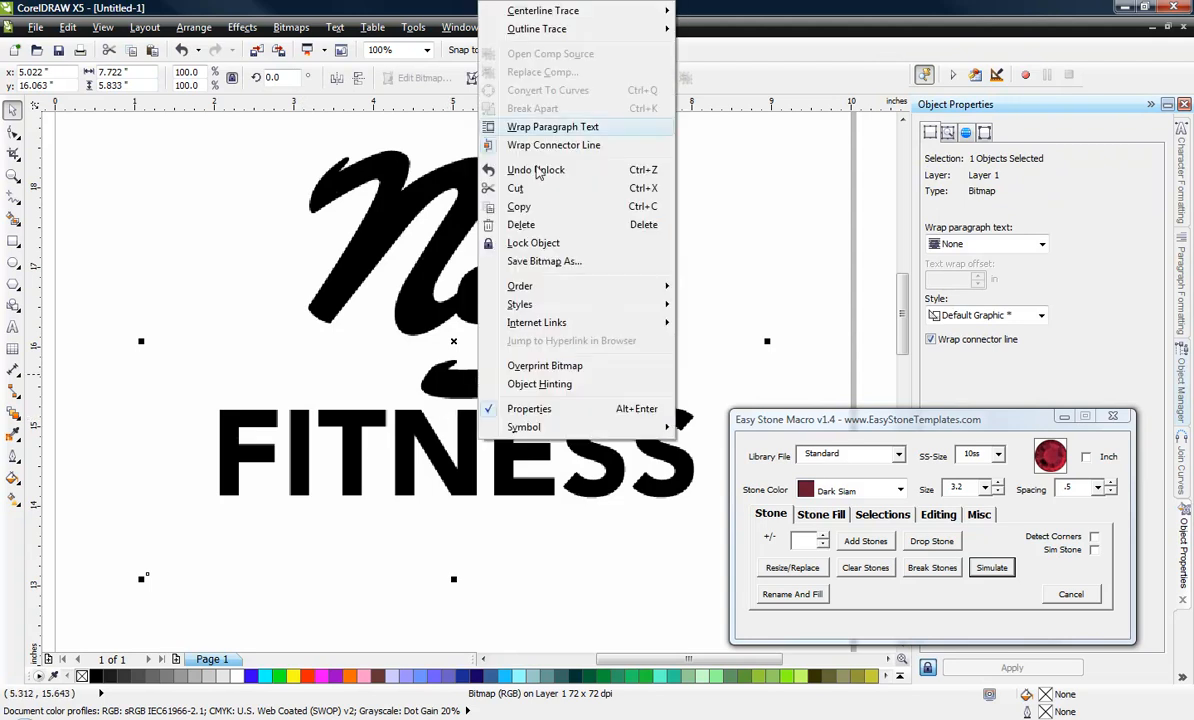
{"action": "left_click", "coordinate": [508, 242]}
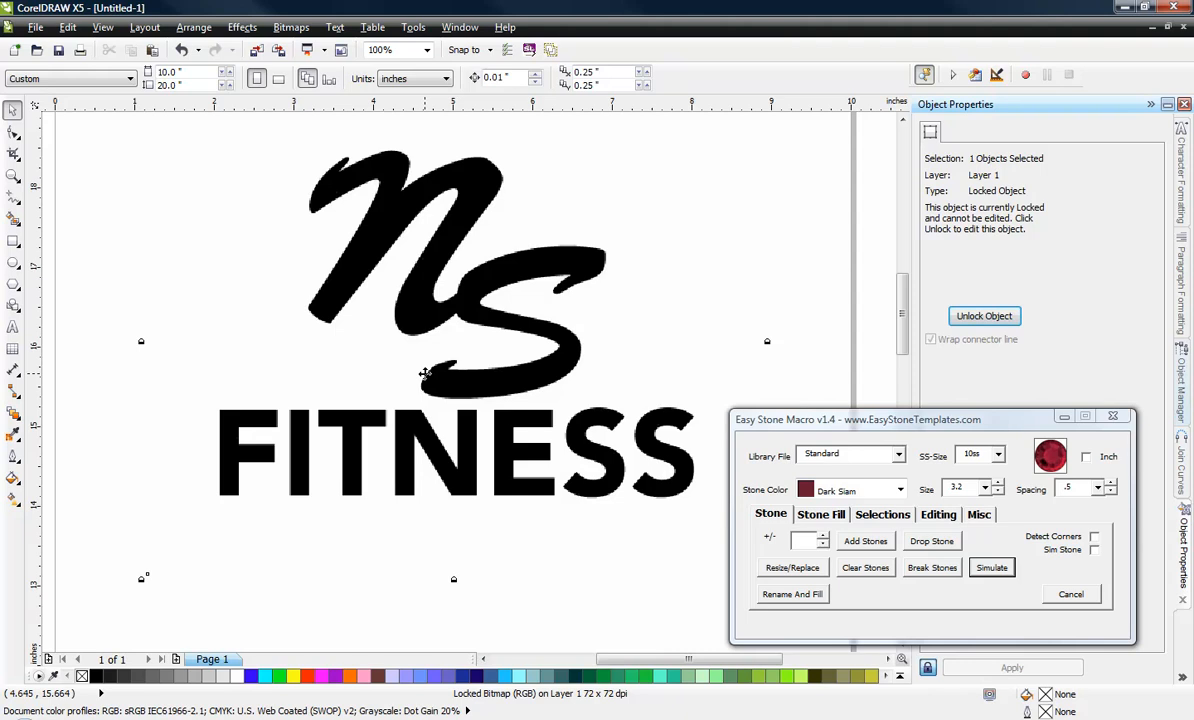
{"action": "left_click", "coordinate": [270, 621]}
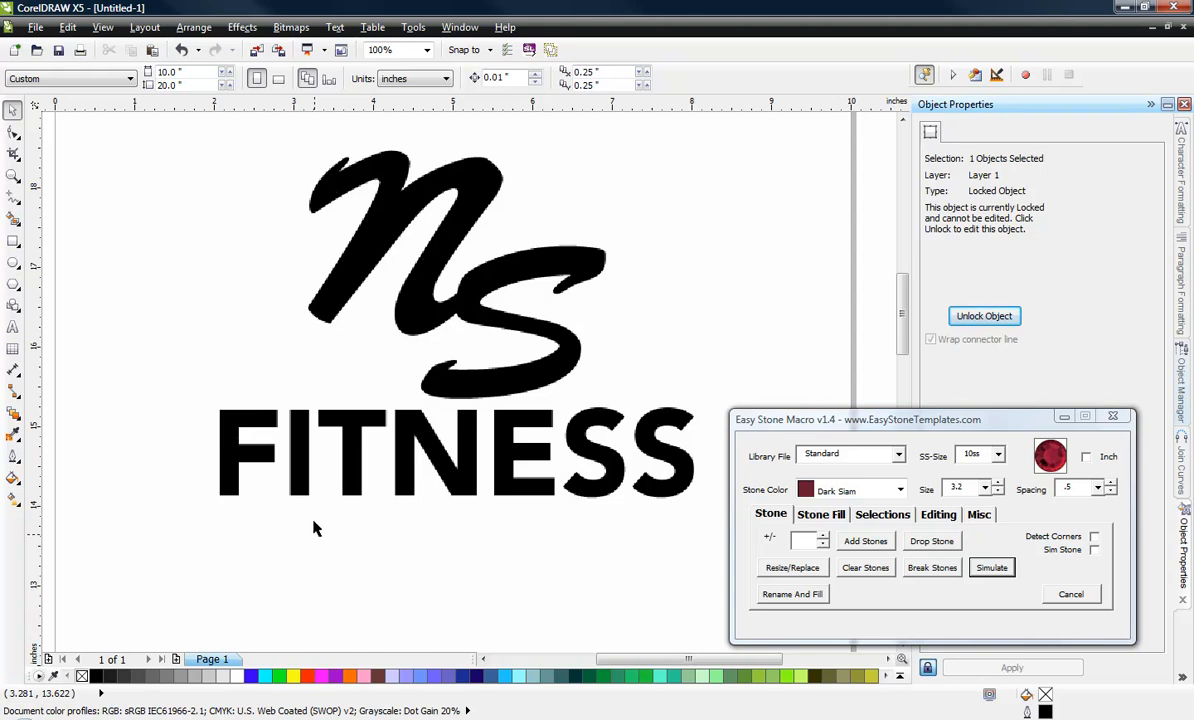
Switch the docker from Object Properties to the Object Manager and reposition the Easy Stone macro window.
{"action": "scroll", "coordinate": [312, 483], "scroll_direction": "down", "scroll_amount": 5}
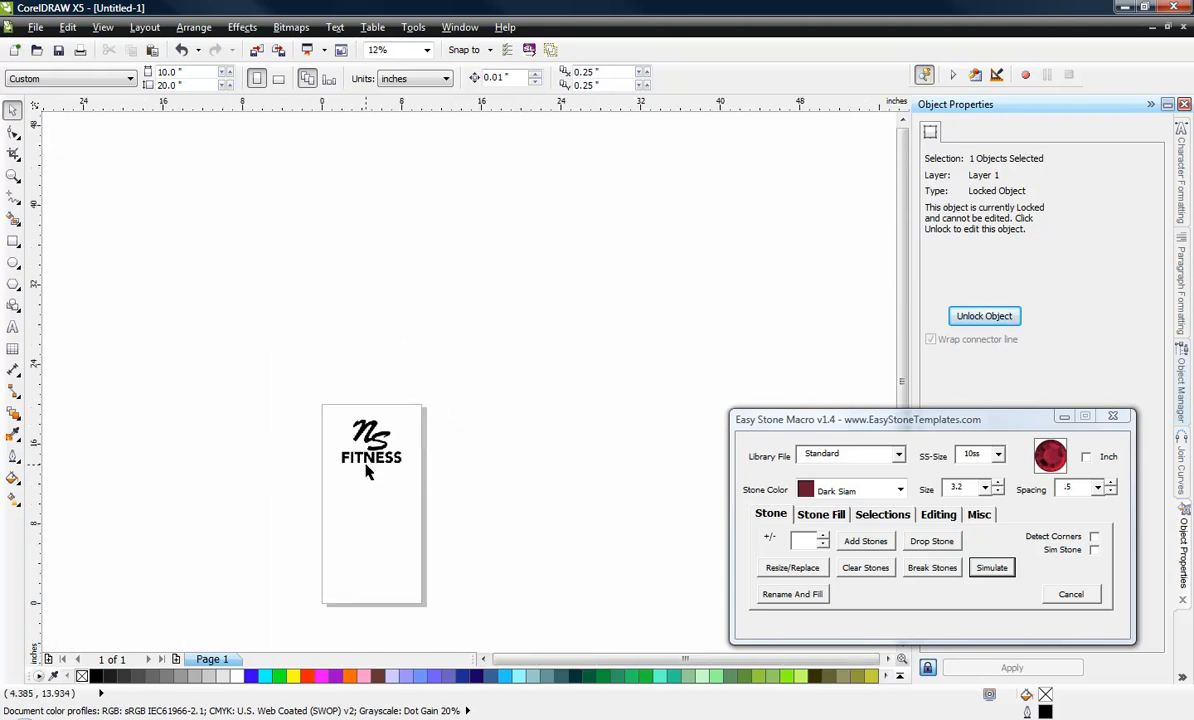
{"action": "scroll", "coordinate": [350, 592], "scroll_direction": "up", "scroll_amount": 2}
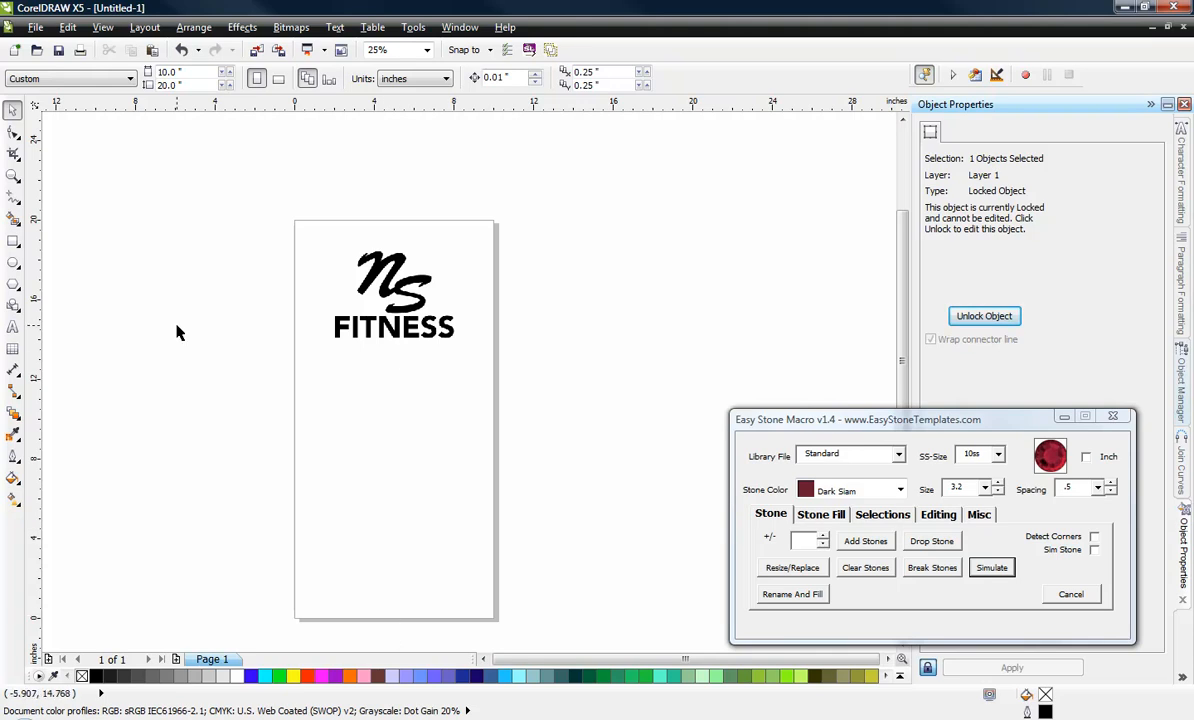
{"action": "double_click", "coordinate": [186, 73]}
{"action": "left_click", "coordinate": [201, 219]}
{"action": "left_click_drag", "start_coordinate": [781, 418], "coordinate": [820, 405]}
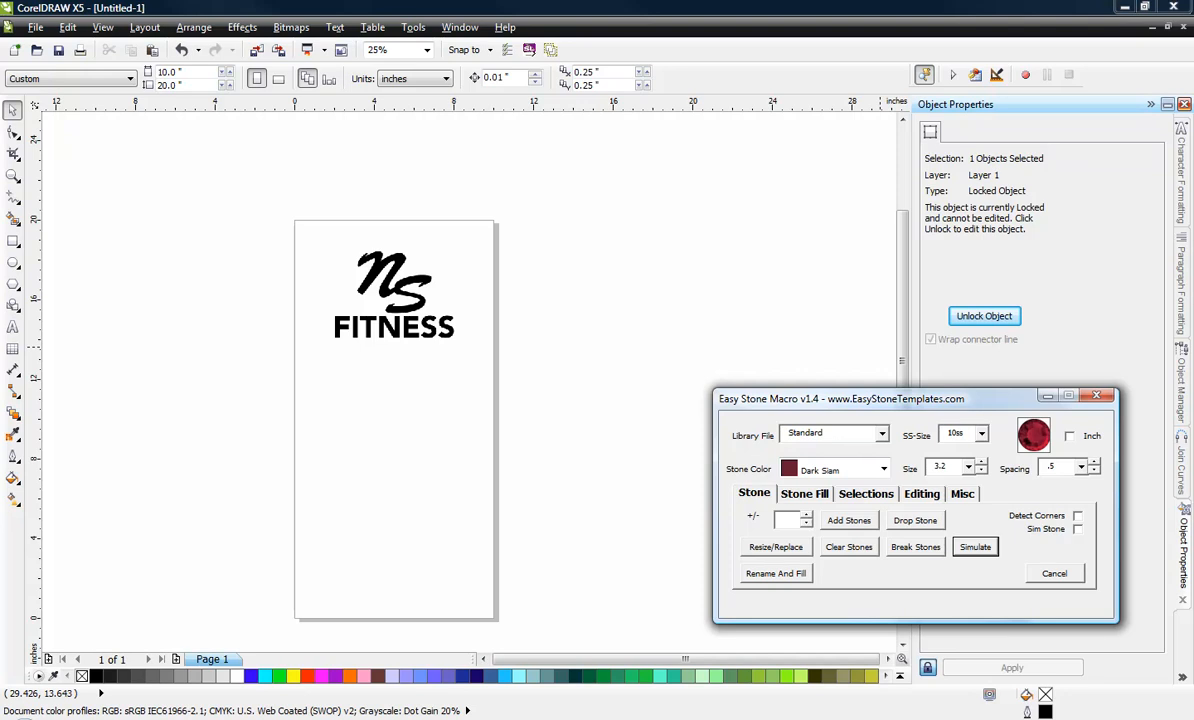
{"action": "left_click", "coordinate": [1184, 679]}
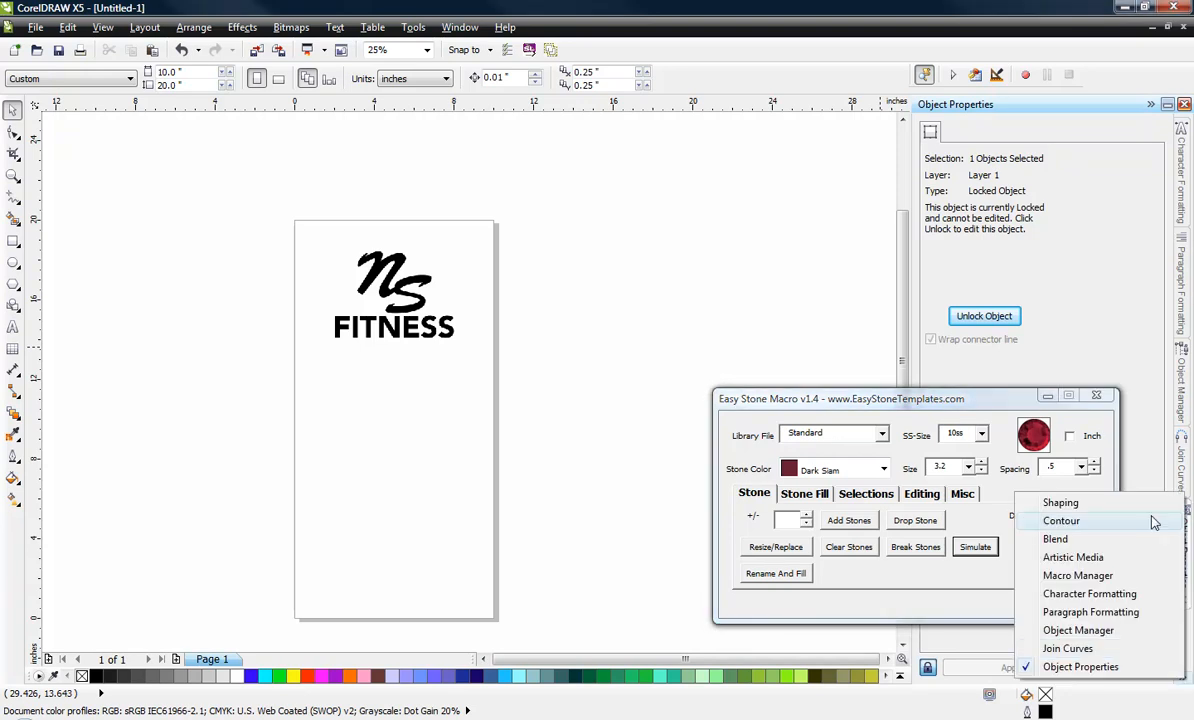
{"action": "left_click", "coordinate": [1108, 632]}
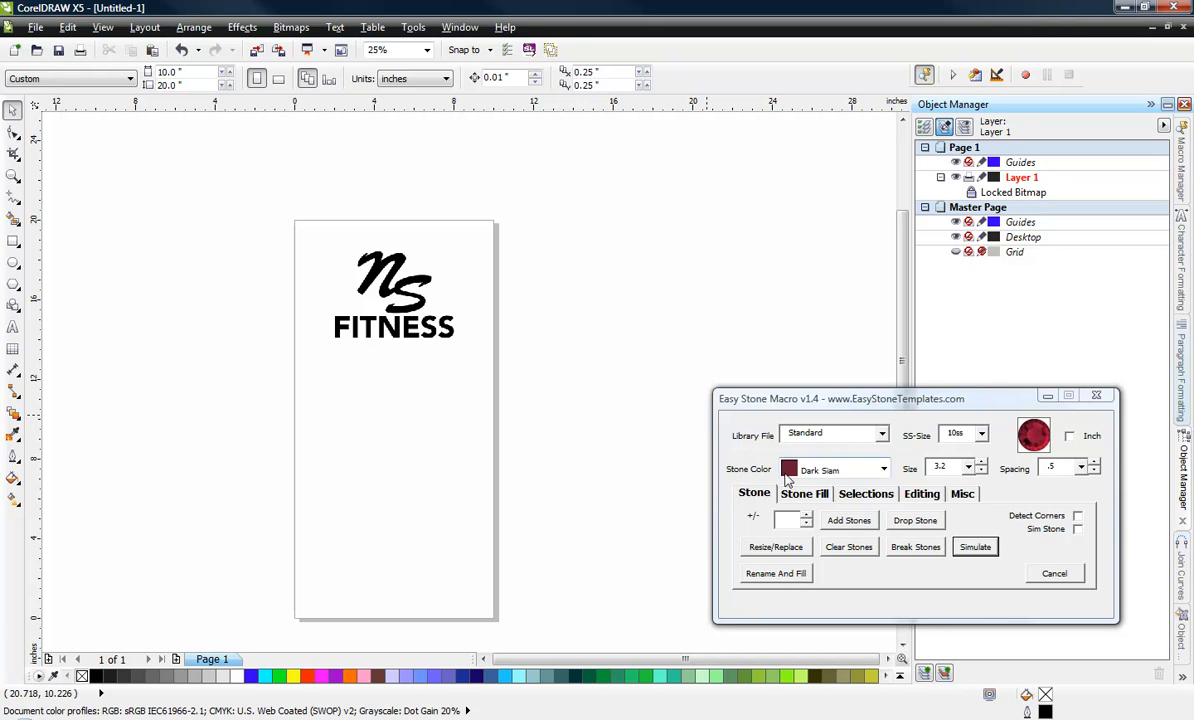
Set the stone color to Citrine and drop a single 10ss stone onto the page.
{"action": "left_click", "coordinate": [884, 470]}
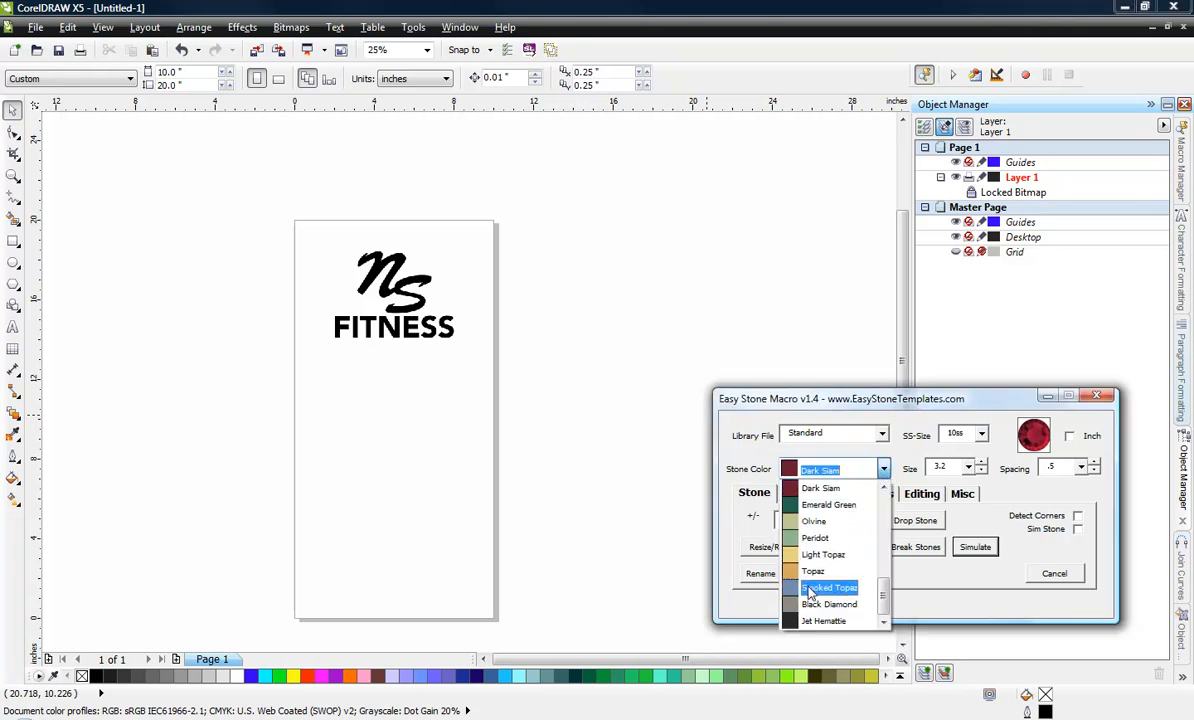
{"action": "scroll", "coordinate": [820, 590], "scroll_direction": "up", "scroll_amount": 5}
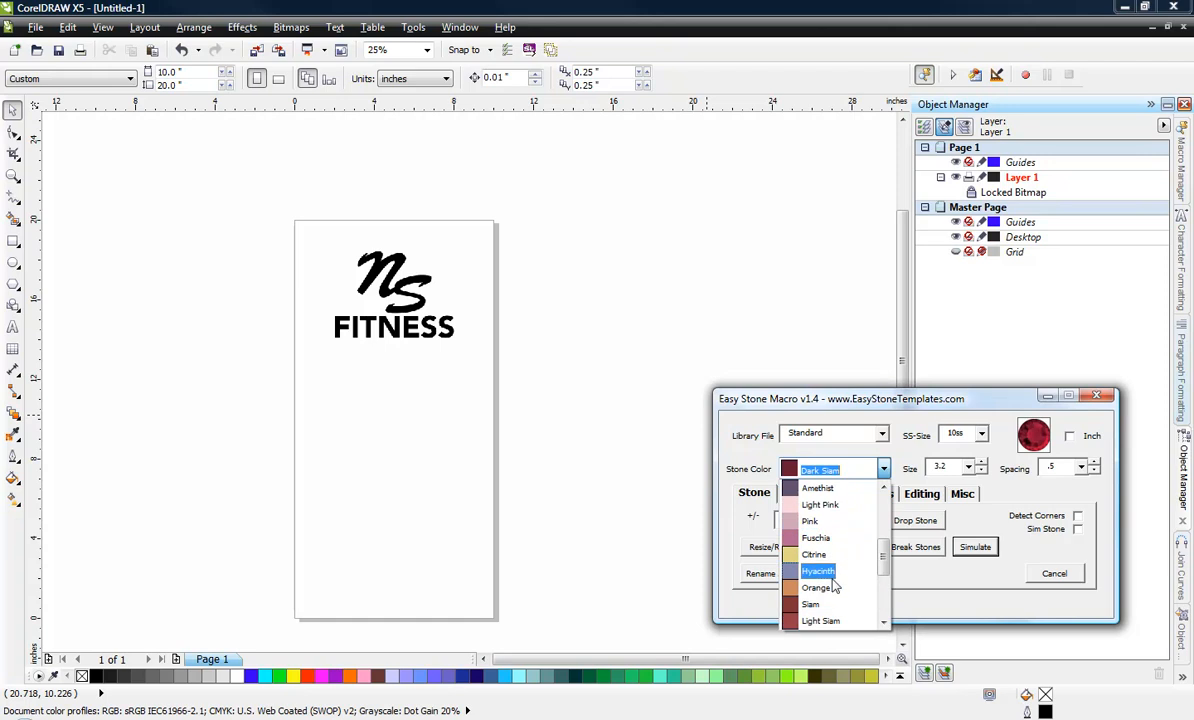
{"action": "left_click", "coordinate": [815, 554]}
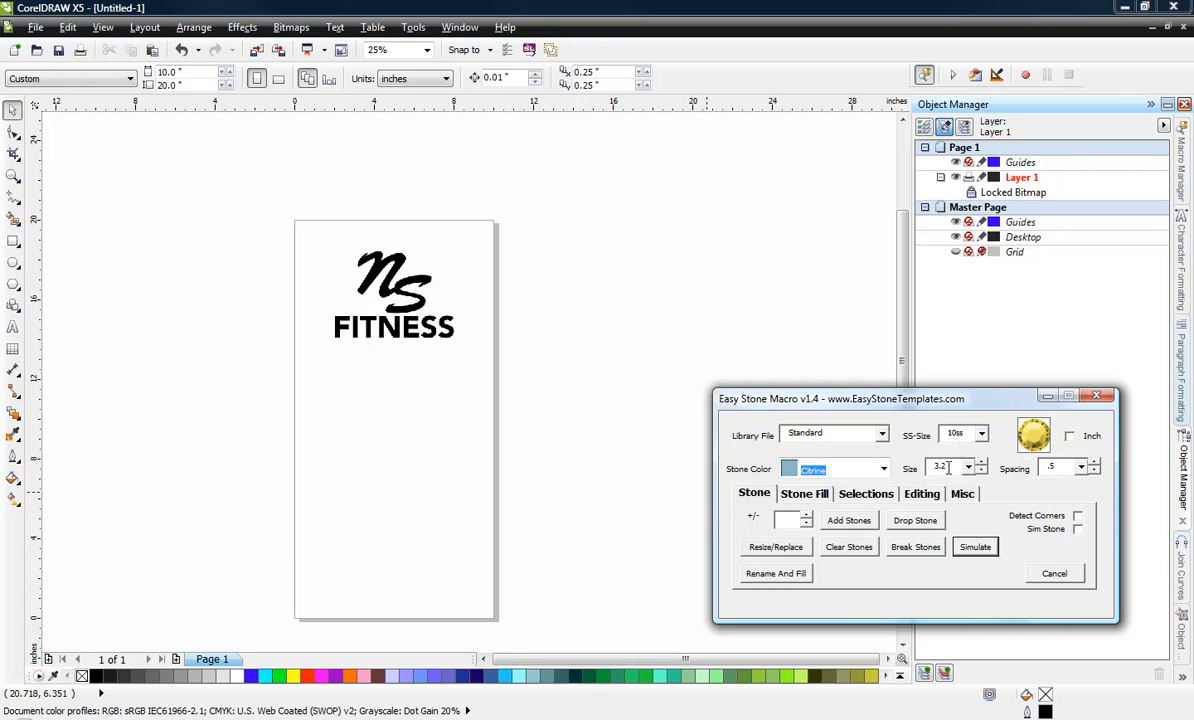
{"action": "left_click", "coordinate": [915, 522]}
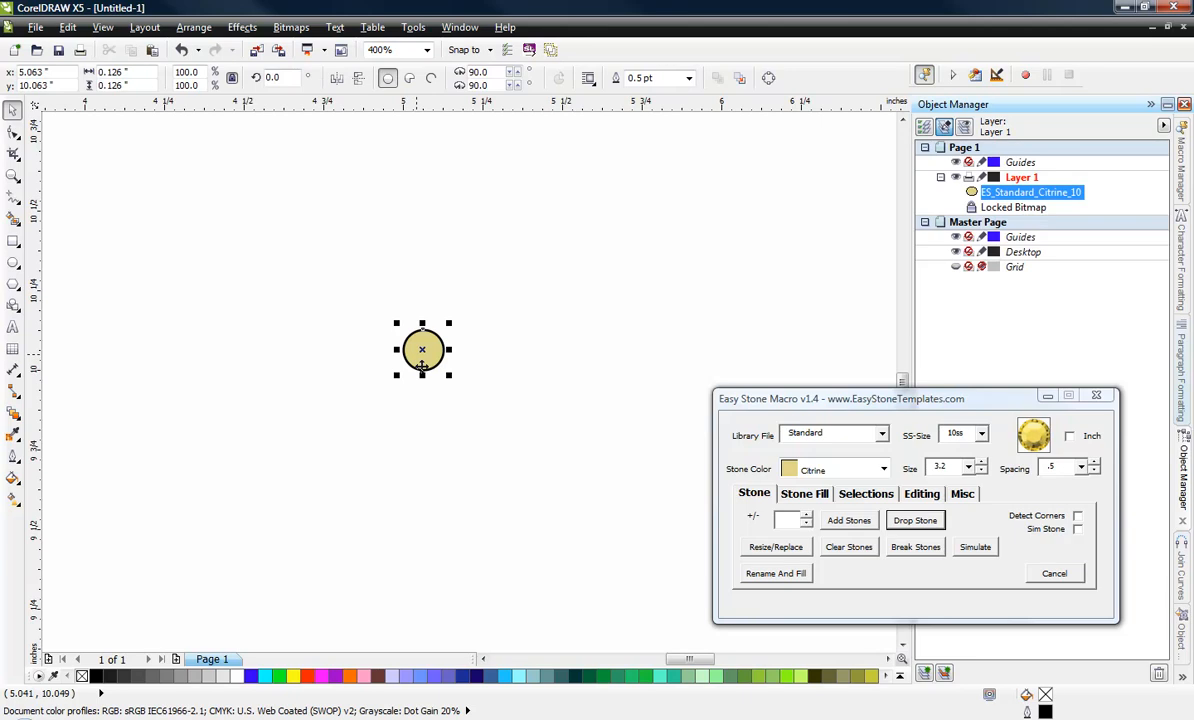
Move the Citrine stone onto the upper-left corner of the letter F in FITNESS.
{"action": "scroll", "coordinate": [422, 364], "scroll_direction": "down", "scroll_amount": 6}
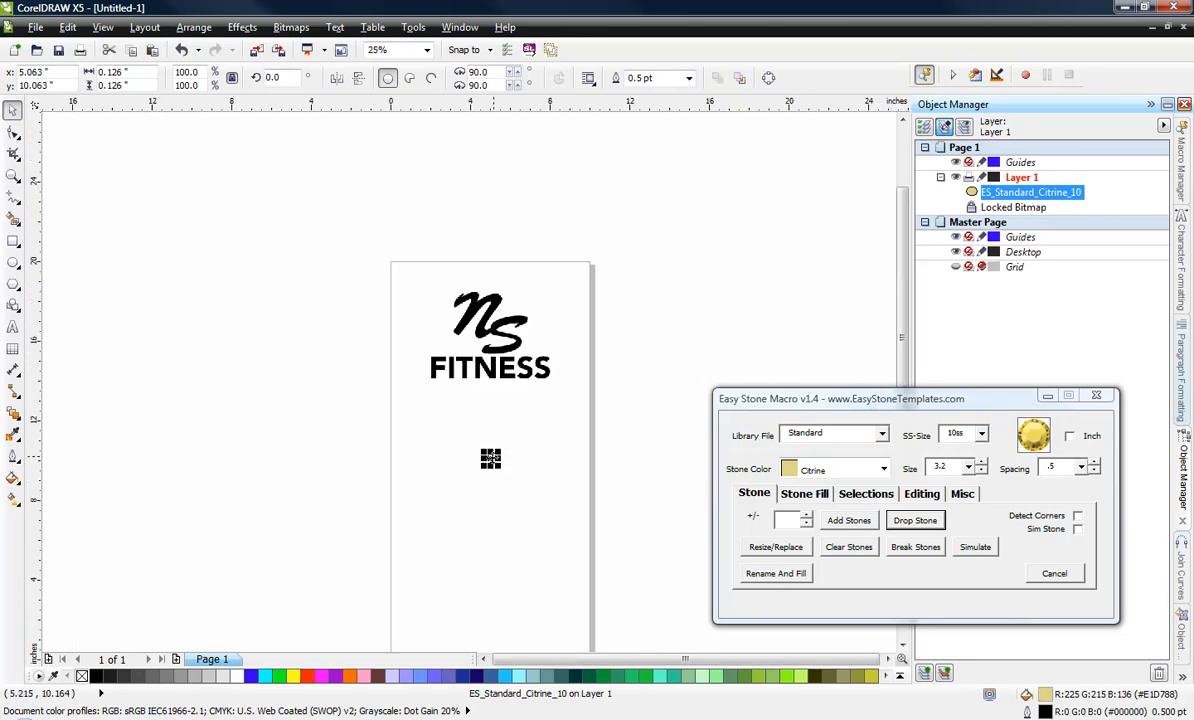
{"action": "scroll", "coordinate": [428, 362], "scroll_direction": "up", "scroll_amount": 6}
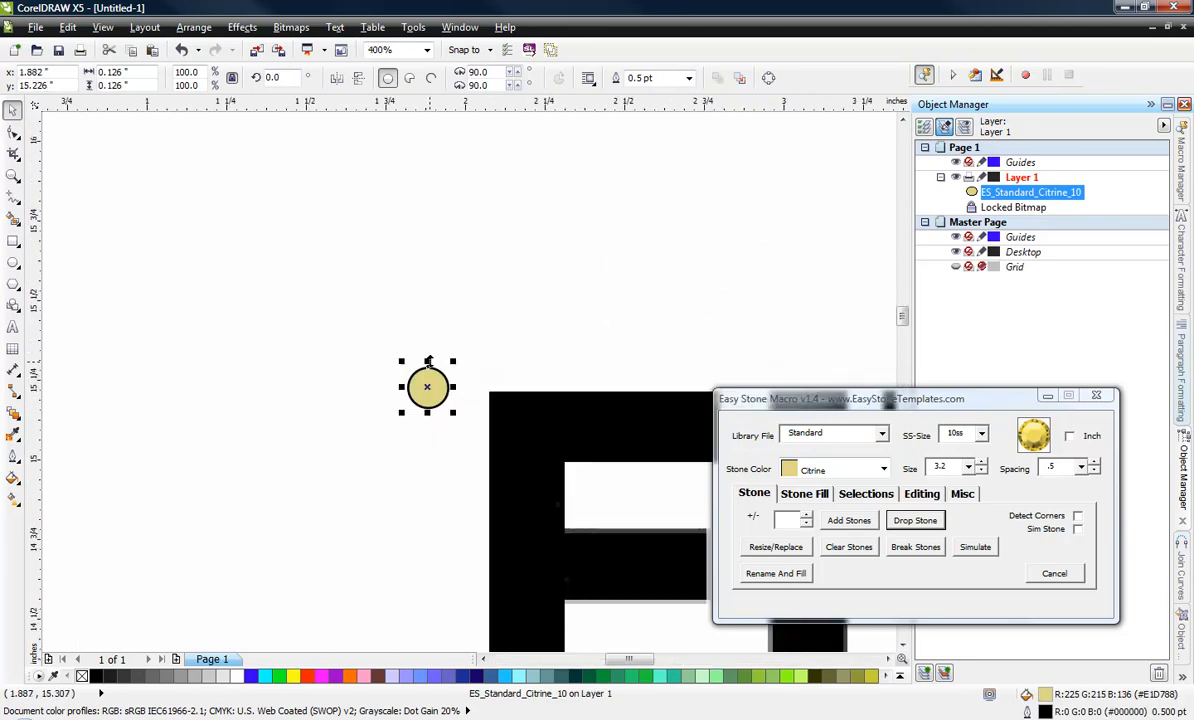
{"action": "left_click_drag", "start_coordinate": [428, 388], "coordinate": [502, 406]}
{"action": "scroll", "coordinate": [486, 348], "scroll_direction": "down", "scroll_amount": 1}
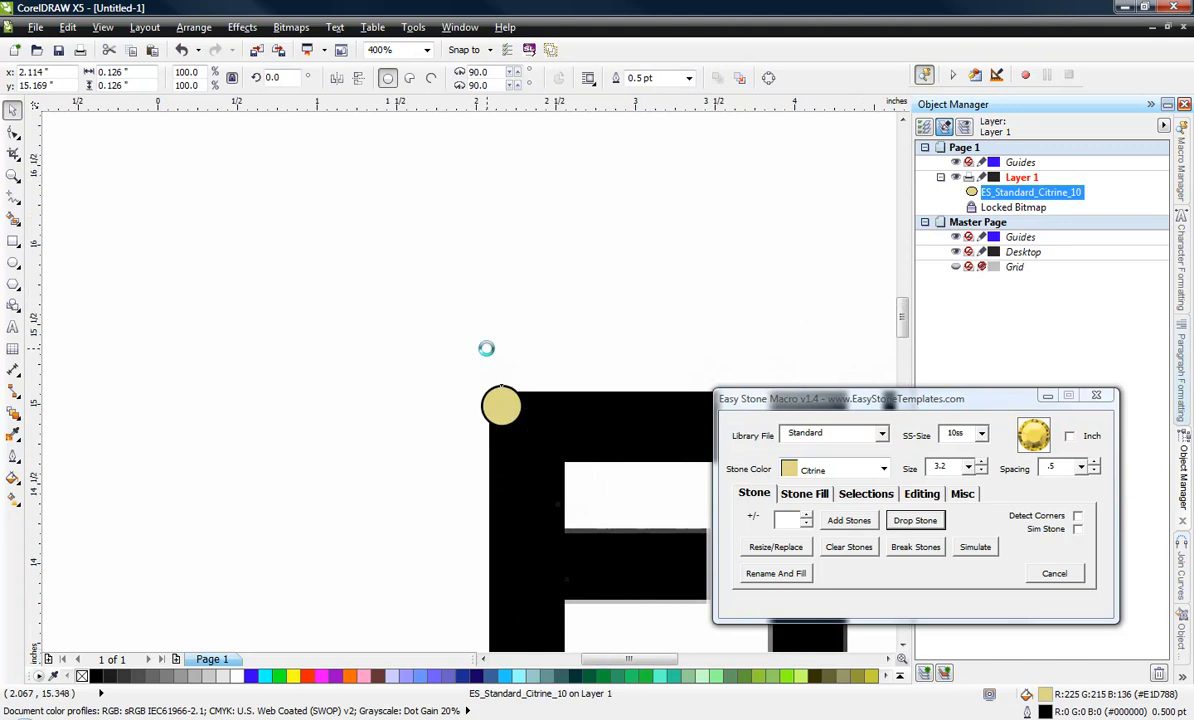
Step copies of the stone downward with Stone Fill at the 3.7 offset until eight stones line the left edge of the F's stem.
{"action": "left_click", "coordinate": [797, 502]}
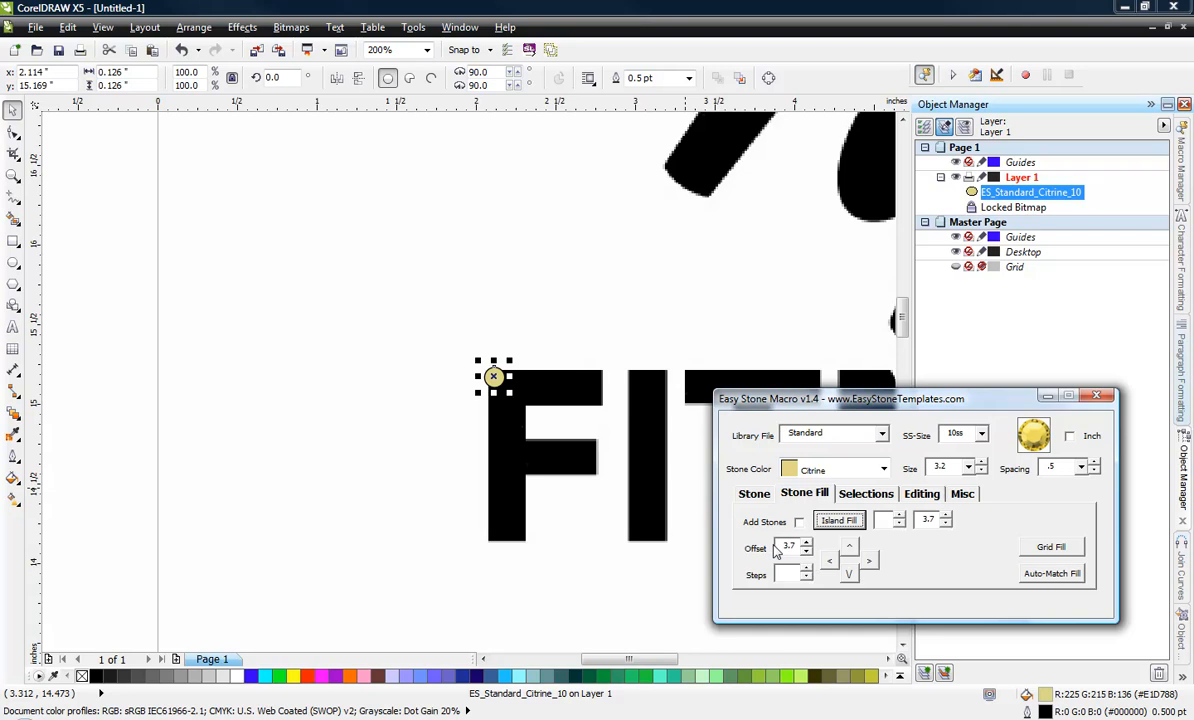
{"action": "left_click", "coordinate": [848, 575]}
{"action": "left_click", "coordinate": [848, 575]}
{"action": "left_click", "coordinate": [848, 575]}
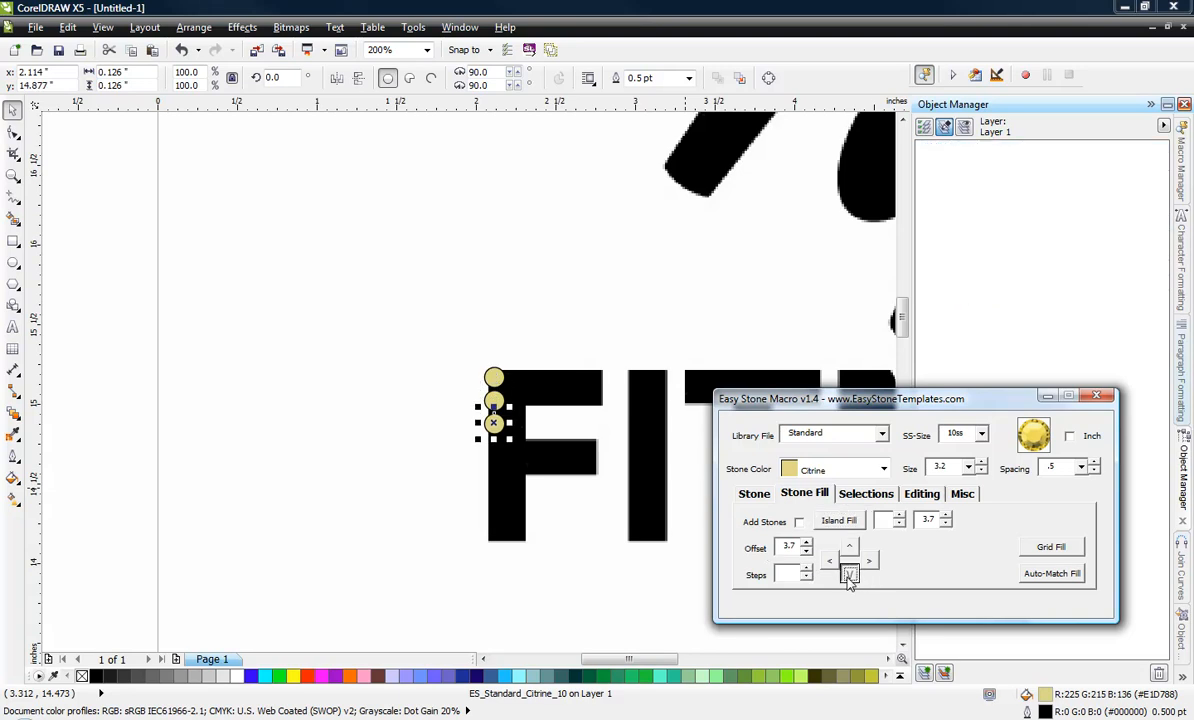
{"action": "left_click", "coordinate": [848, 575]}
{"action": "left_click", "coordinate": [848, 575]}
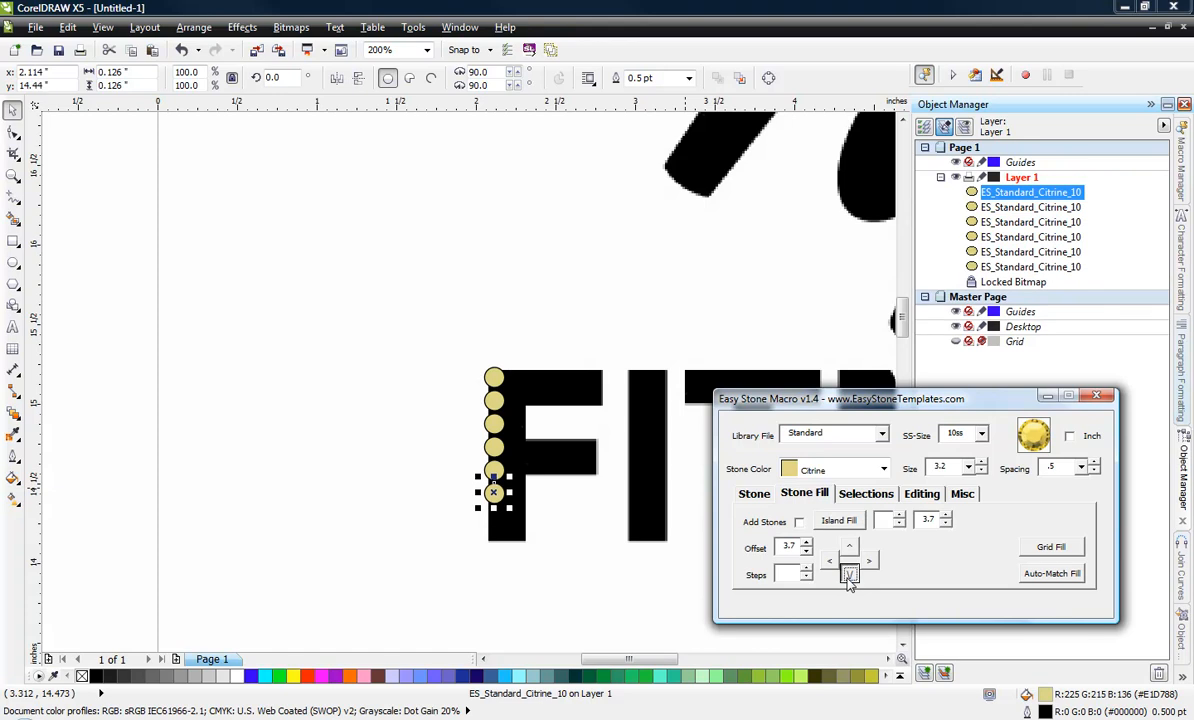
{"action": "left_click", "coordinate": [848, 575]}
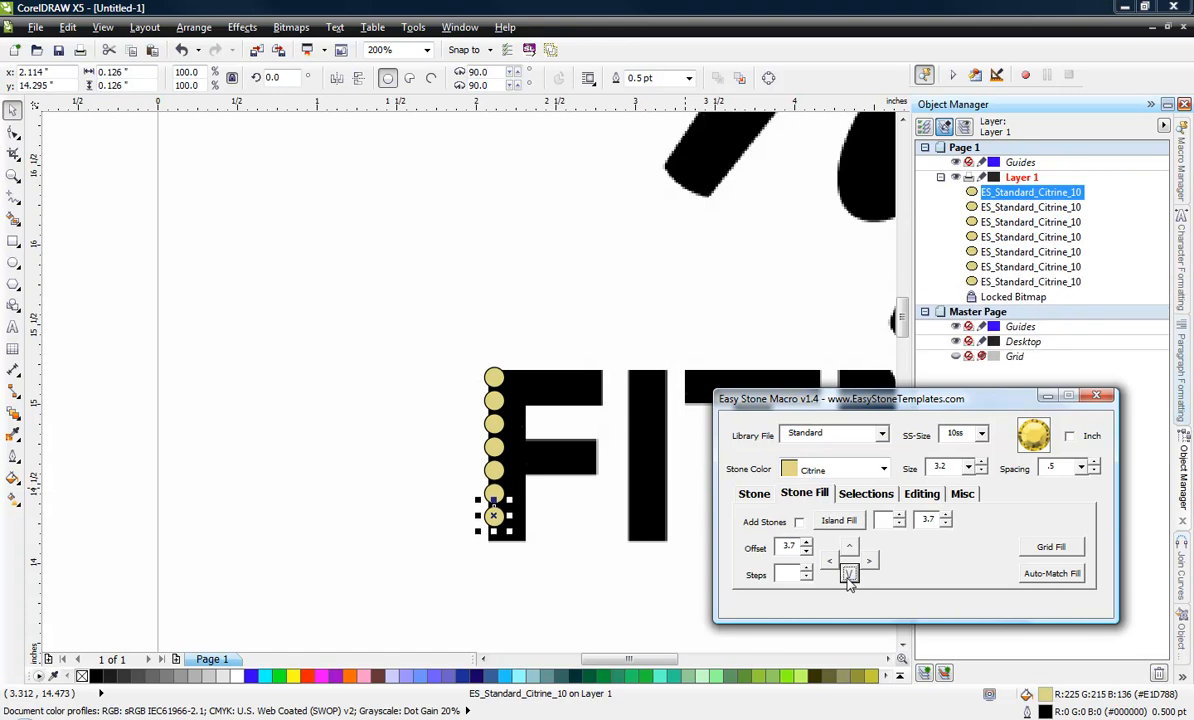
{"action": "left_click", "coordinate": [430, 585]}
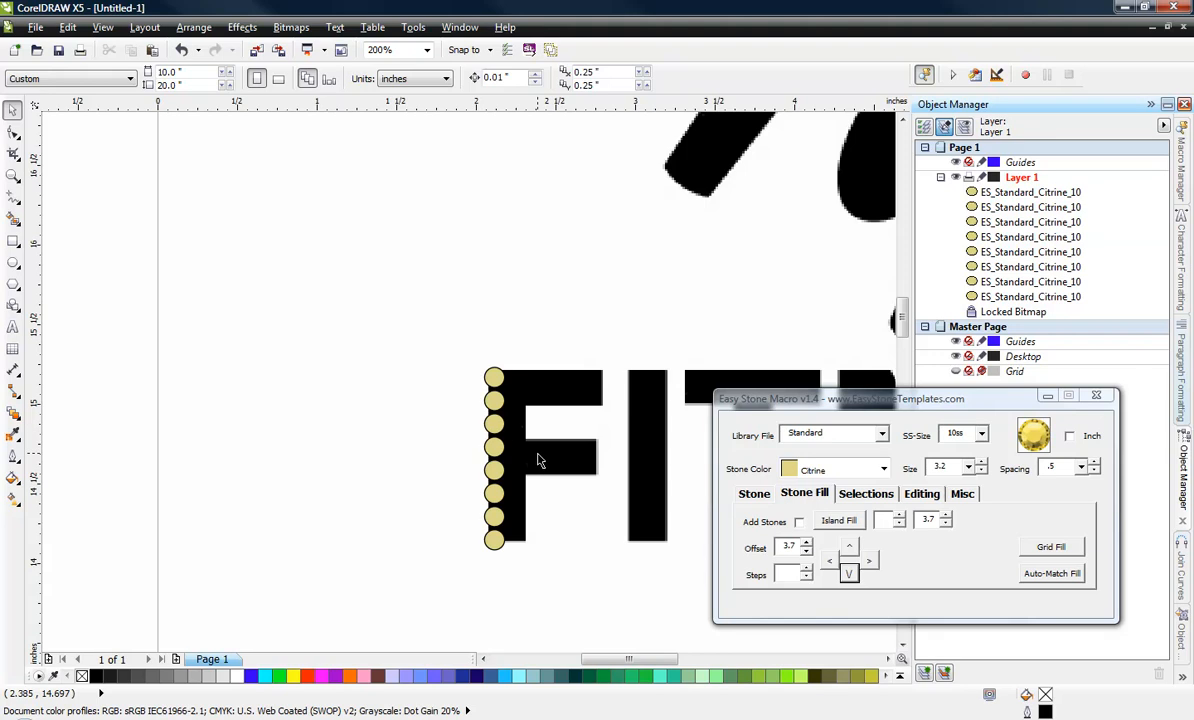
Duplicate the whole column of eight stones once to the right to make the F's stem two stones wide.
{"action": "left_click_drag", "start_coordinate": [440, 355], "coordinate": [516, 592]}
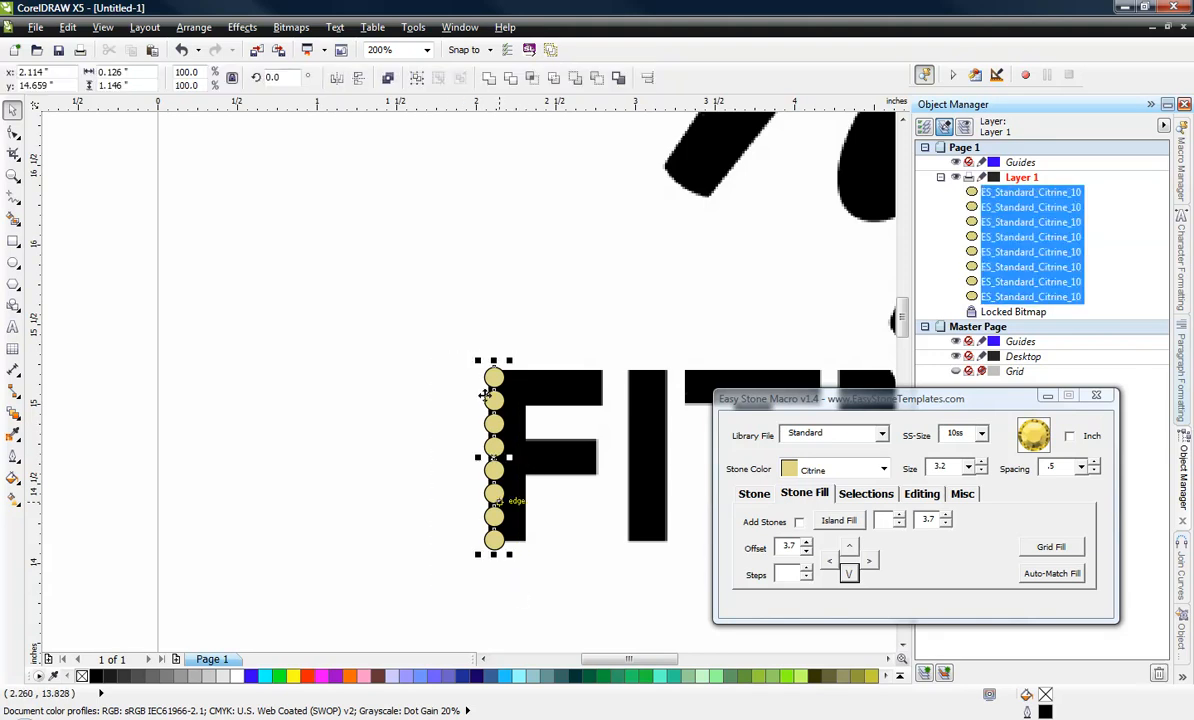
{"action": "left_click", "coordinate": [869, 561]}
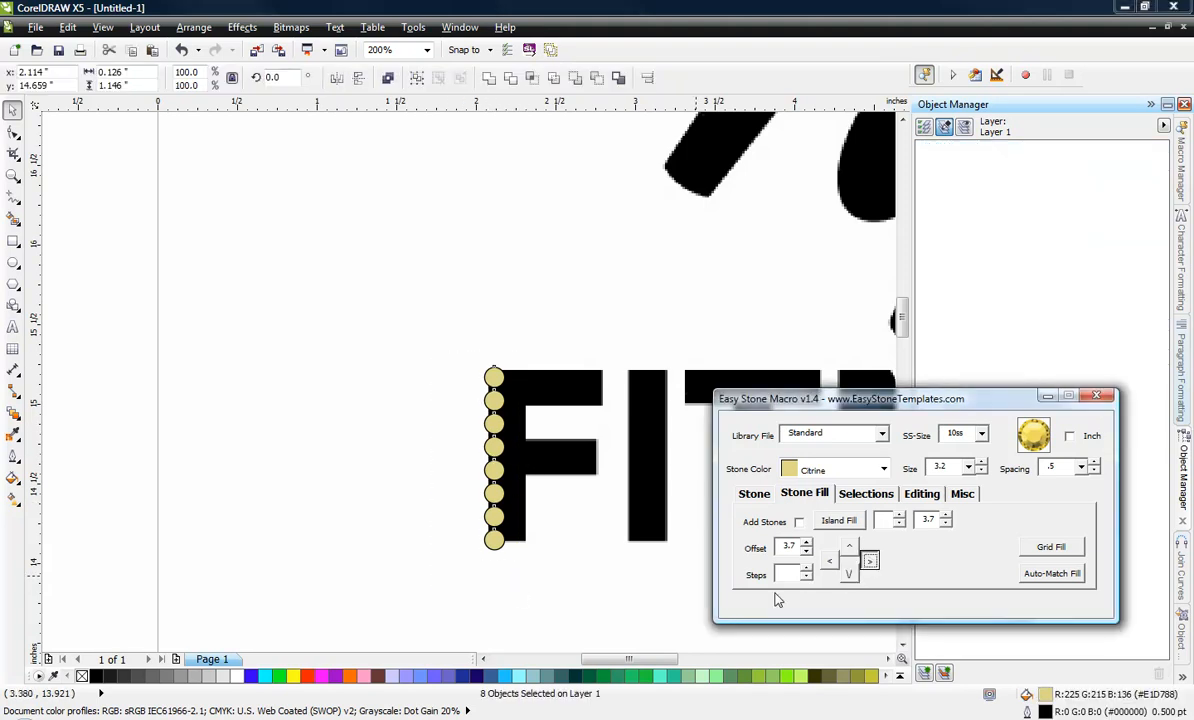
{"action": "left_click", "coordinate": [576, 573]}
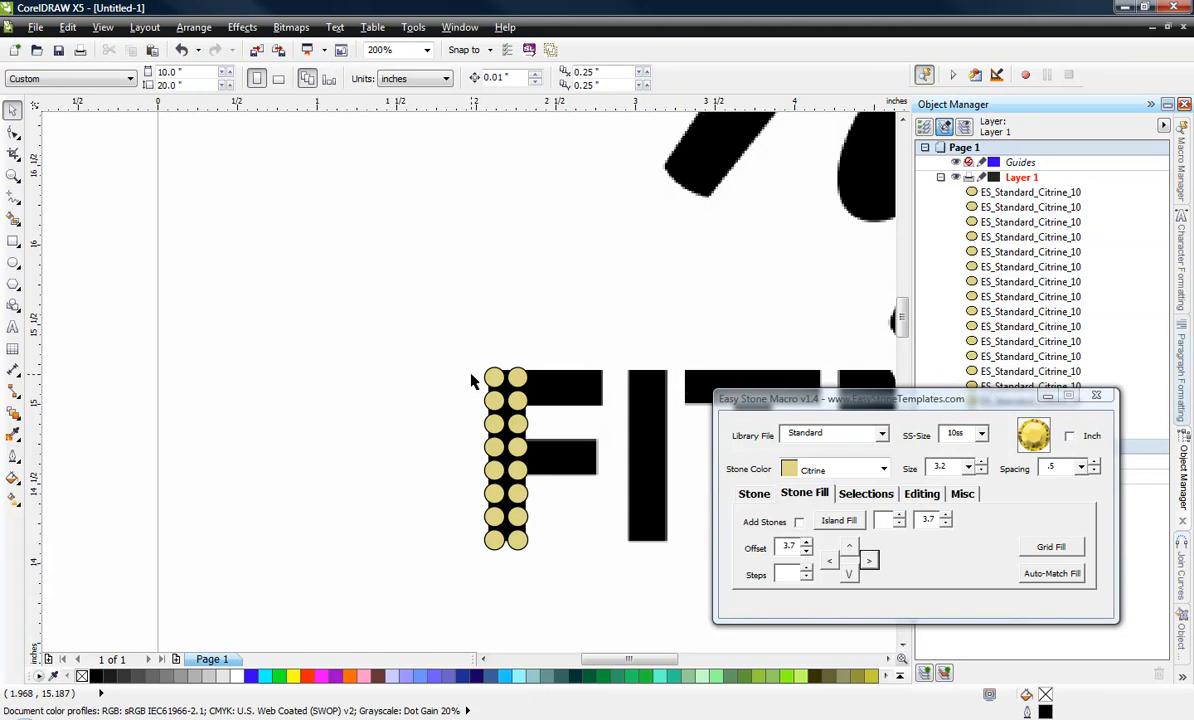
Extend the top four stones rightward along the F's upper arm to five stones per row, removing the pair that overshoots the arm.
{"action": "left_click_drag", "start_coordinate": [533, 410], "coordinate": [546, 421]}
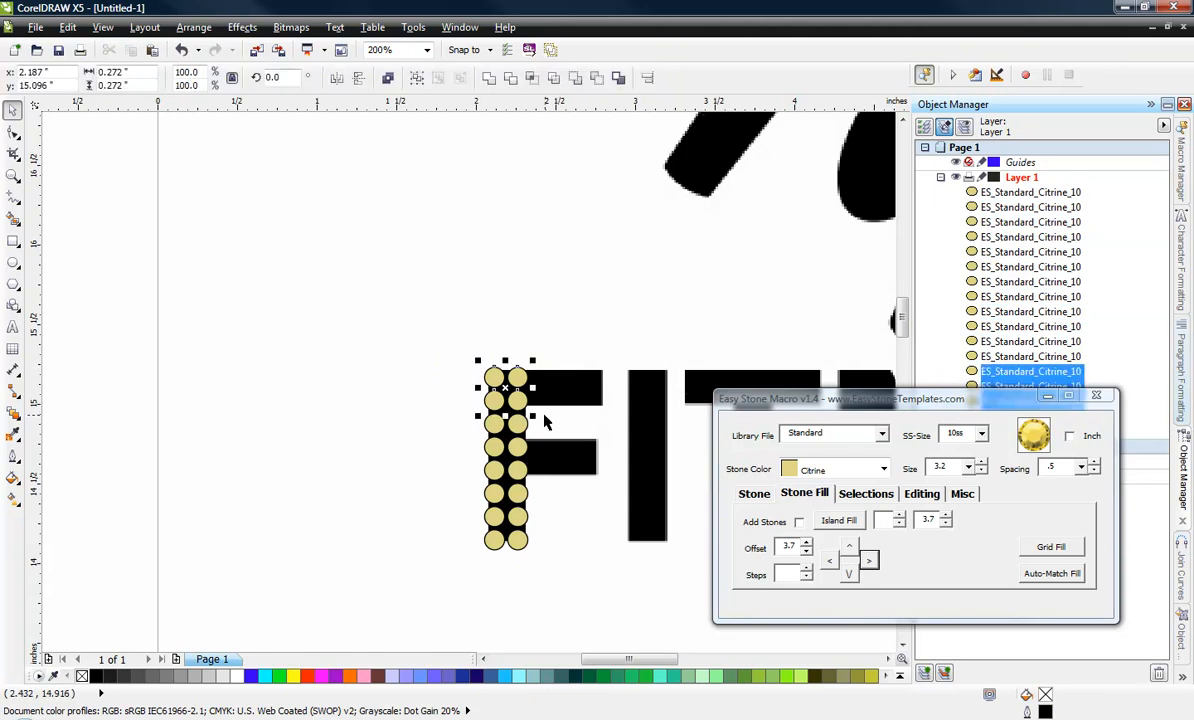
{"action": "left_click", "coordinate": [869, 561]}
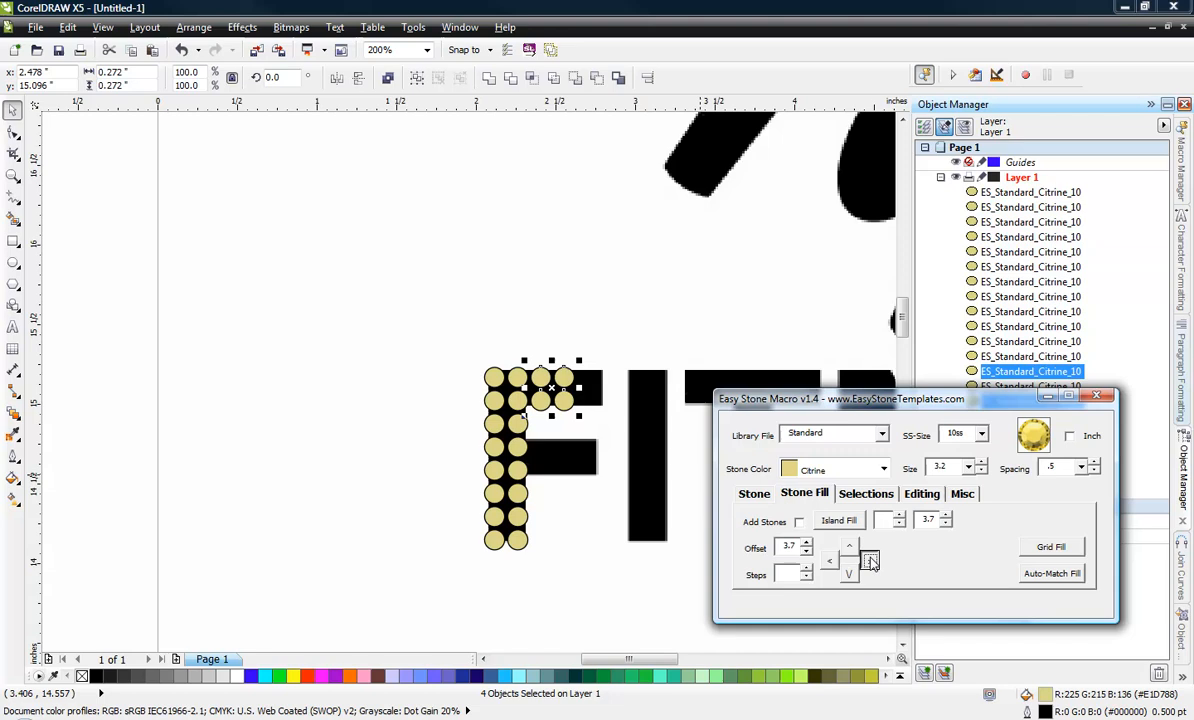
{"action": "left_click", "coordinate": [578, 584]}
{"action": "left_click_drag", "start_coordinate": [687, 333], "coordinate": [592, 458]}
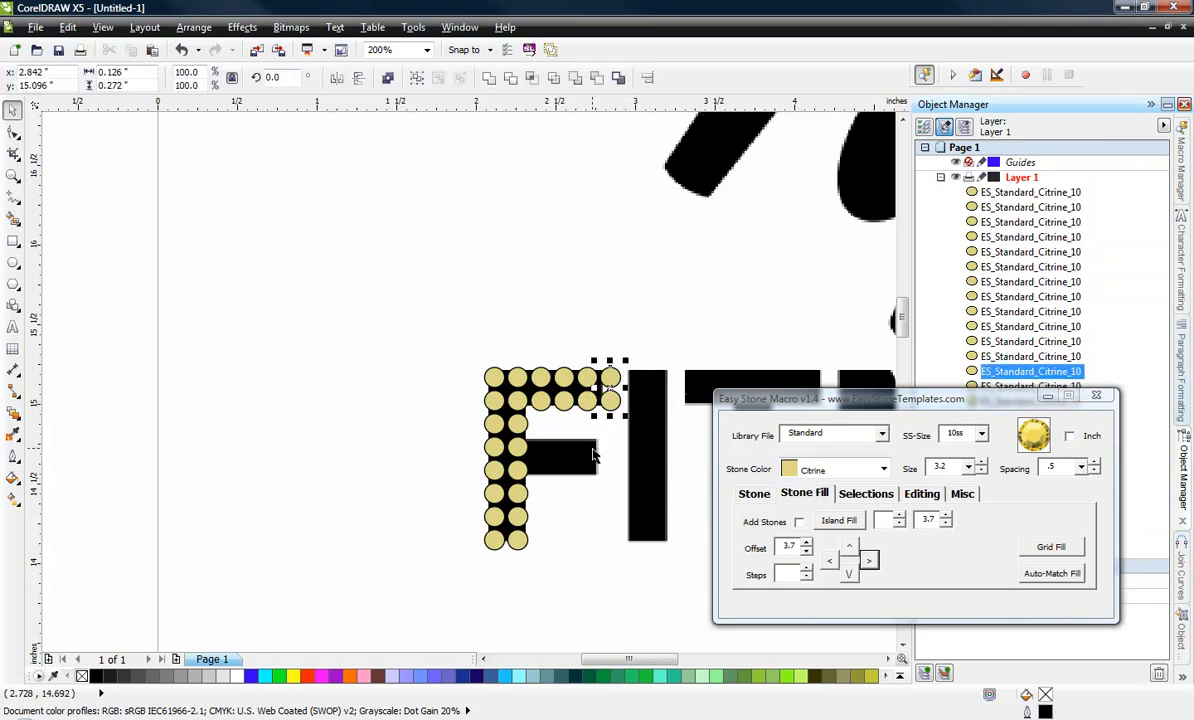
{"action": "key", "text": "Delete"}
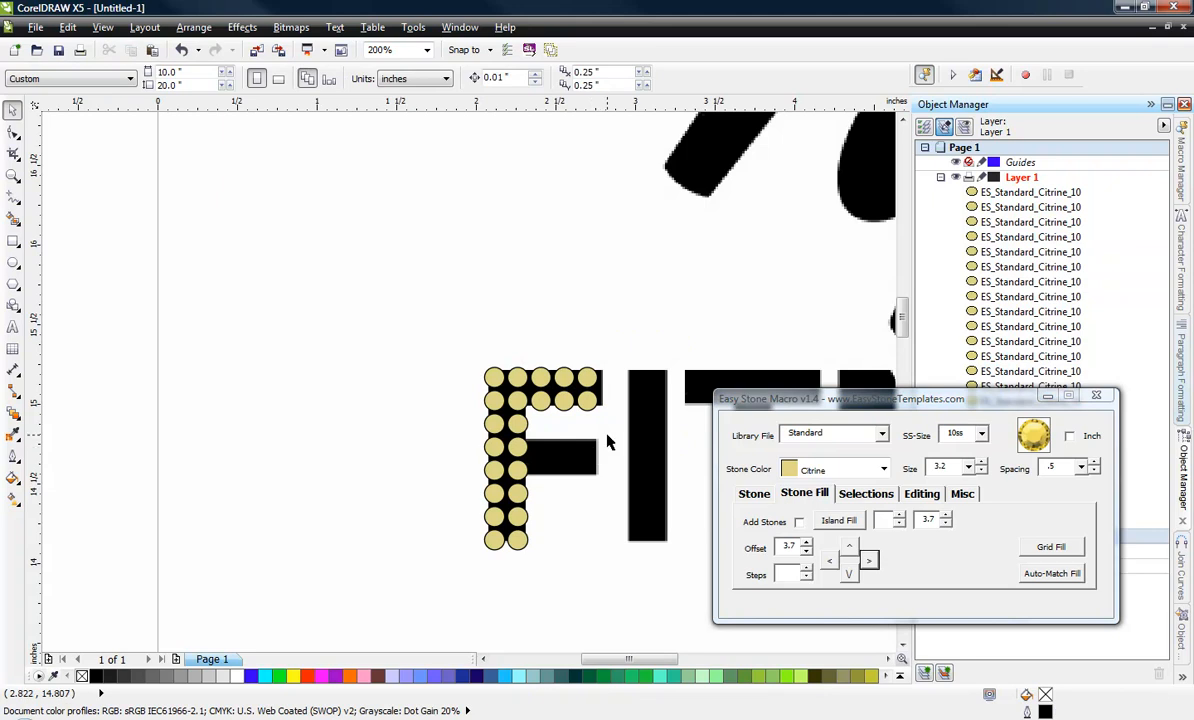
Duplicate the four stem stones beside the F's middle arm rightward onto that arm.
{"action": "left_click_drag", "start_coordinate": [462, 434], "coordinate": [562, 494]}
{"action": "left_click", "coordinate": [873, 564]}
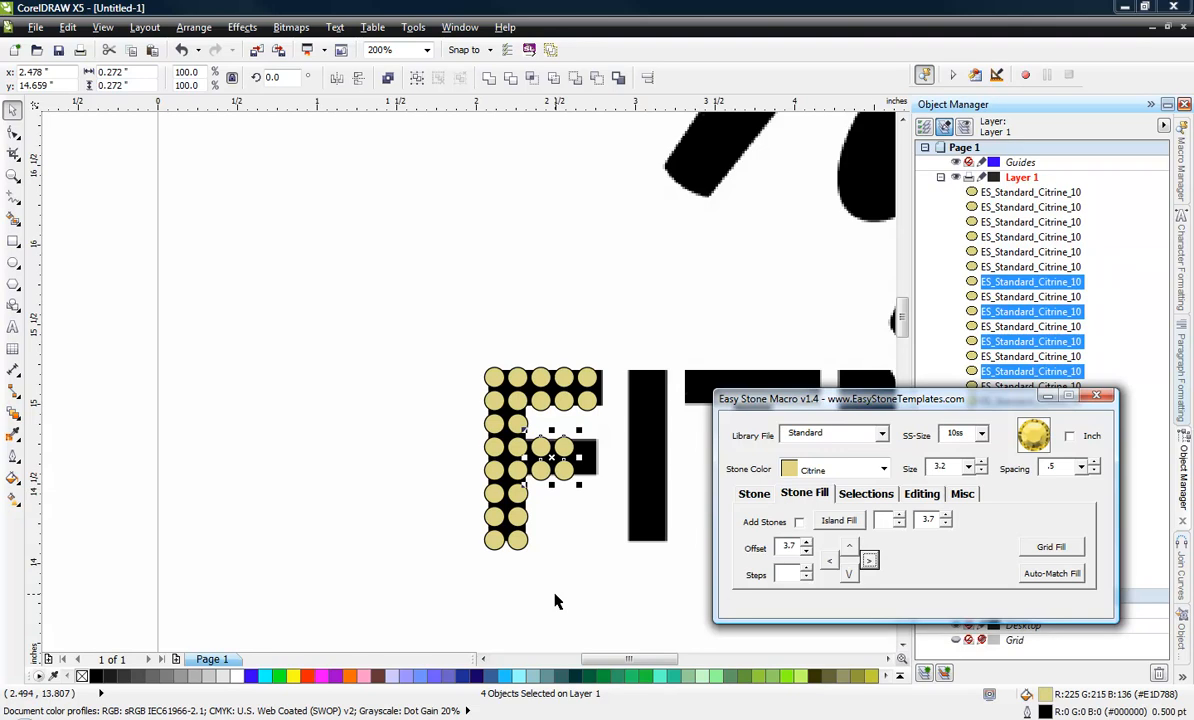
{"action": "left_click", "coordinate": [453, 515]}
Copy the 16 stones of the F's stem onto the letter I and center them within it.
{"action": "scroll", "coordinate": [451, 517], "scroll_direction": "down", "scroll_amount": 2}
{"action": "scroll", "coordinate": [451, 517], "scroll_direction": "down", "scroll_amount": 1}
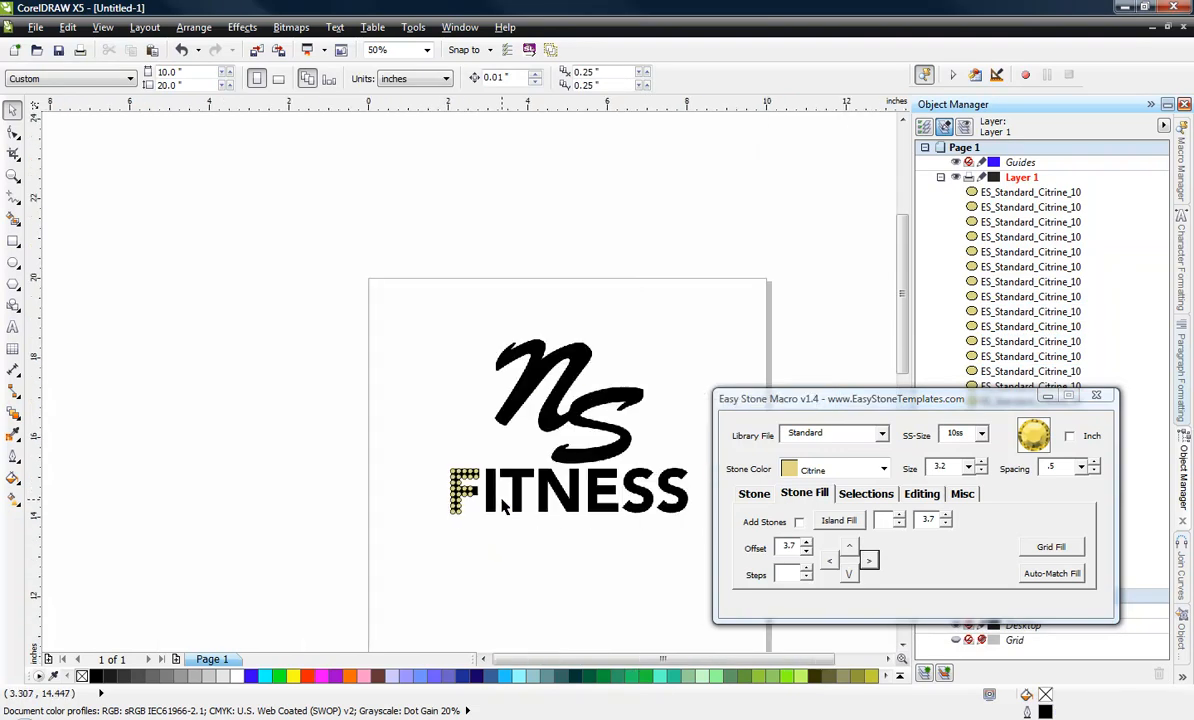
{"action": "scroll", "coordinate": [505, 508], "scroll_direction": "up", "scroll_amount": 1}
{"action": "scroll", "coordinate": [498, 498], "scroll_direction": "up", "scroll_amount": 1}
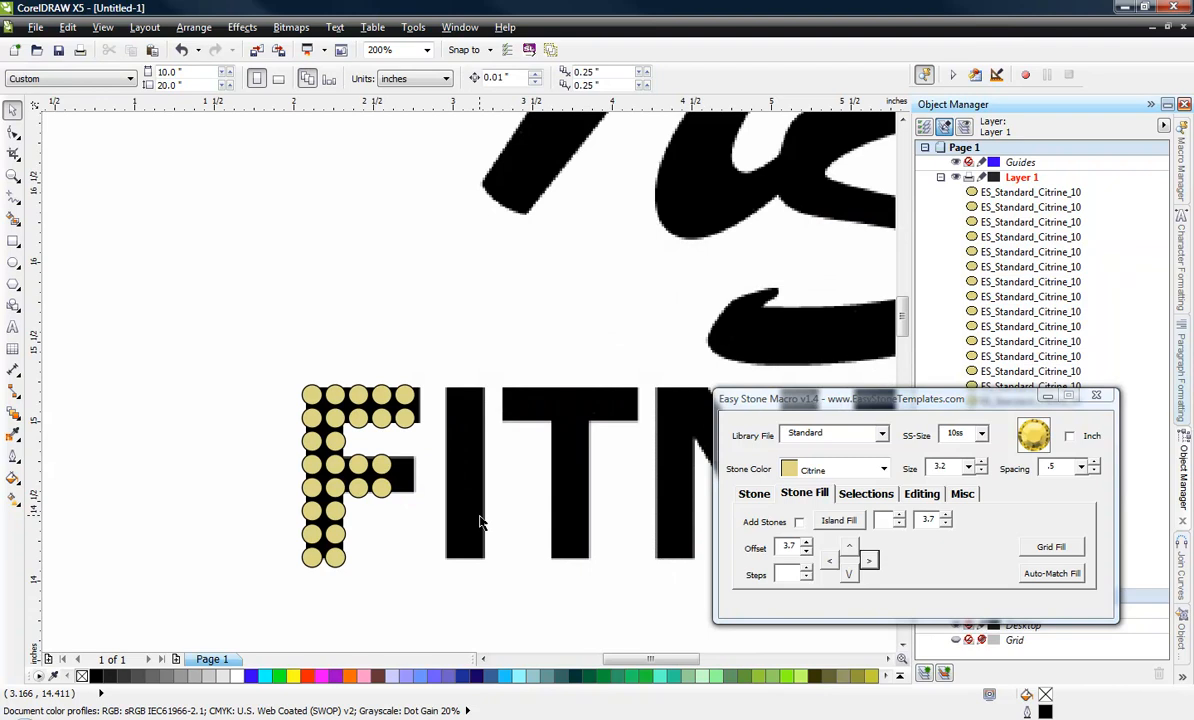
{"action": "left_click_drag", "start_coordinate": [255, 335], "coordinate": [476, 539]}
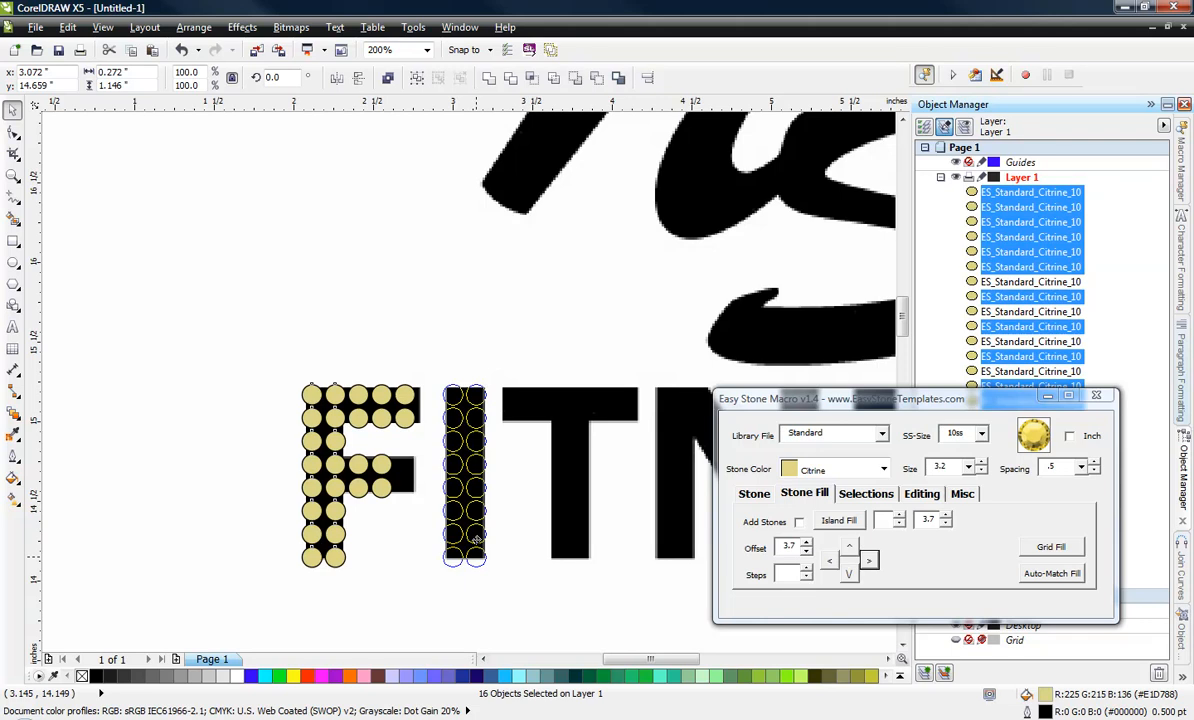
{"action": "mouse_move", "coordinate": [476, 539]}
{"action": "left_mouse_down"}
{"action": "mouse_move", "coordinate": [462, 544]}
{"action": "mouse_move", "coordinate": [530, 546]}
{"action": "mouse_move", "coordinate": [472, 540]}
{"action": "left_mouse_up"}
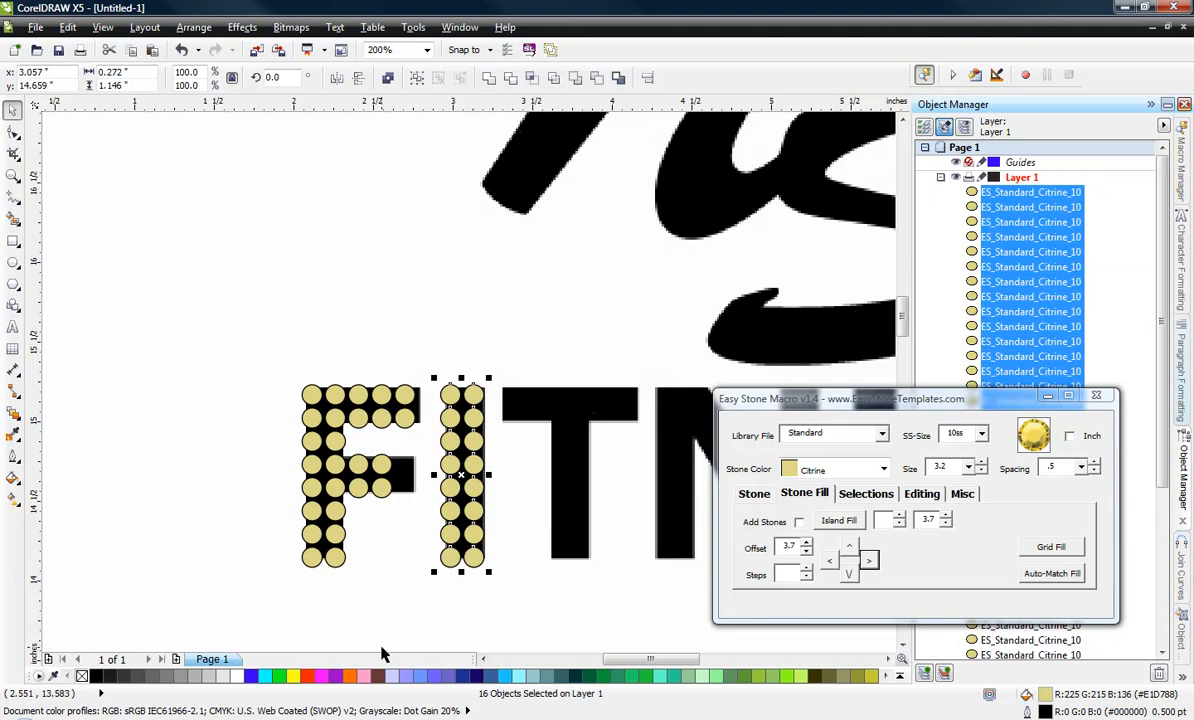
{"action": "left_click_drag", "start_coordinate": [509, 334], "coordinate": [425, 604]}
{"action": "scroll", "coordinate": [318, 486], "scroll_direction": "down", "scroll_amount": 3}
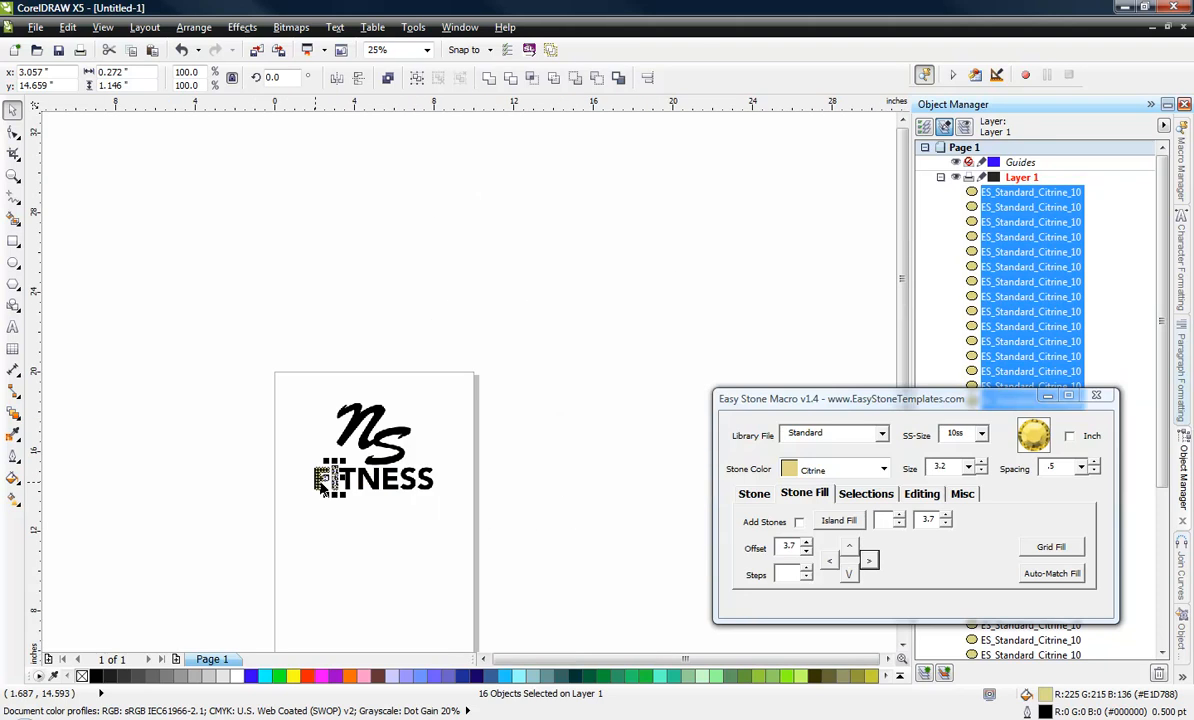
{"action": "scroll", "coordinate": [322, 484], "scroll_direction": "up", "scroll_amount": 2}
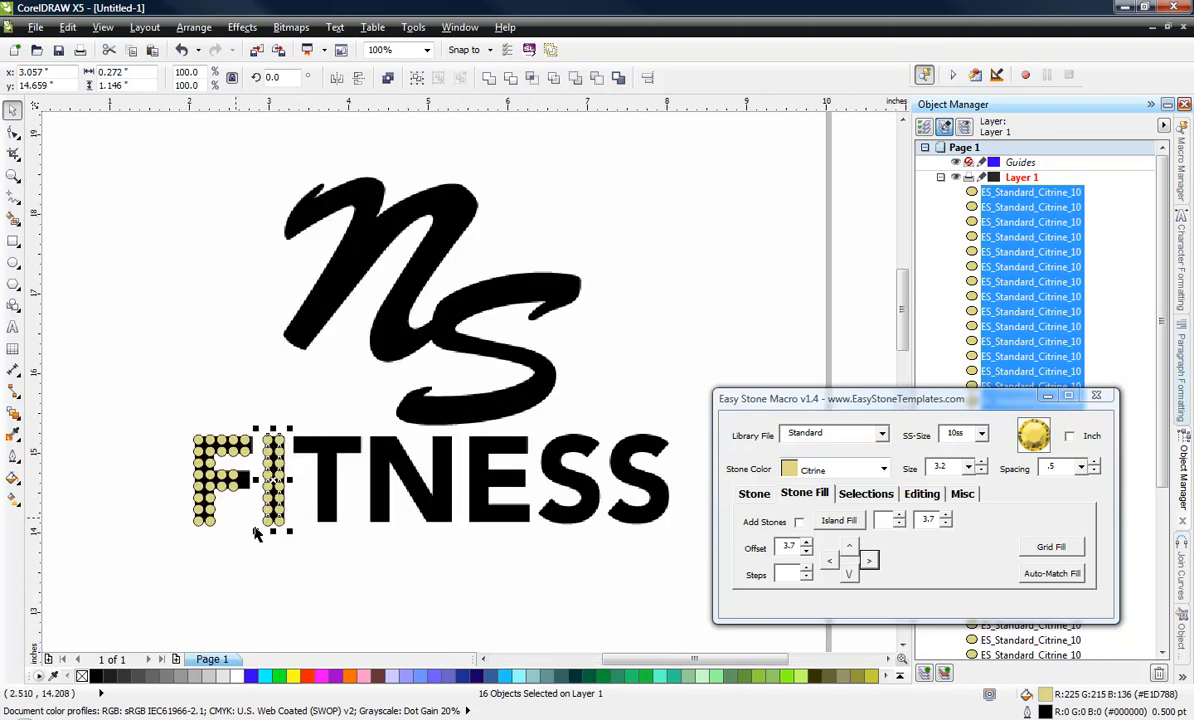
Copy the I's 16-stone block onto the T's stem, both of the N's uprights and the E's stem.
{"action": "scroll", "coordinate": [416, 503], "scroll_direction": "up", "scroll_amount": 1}
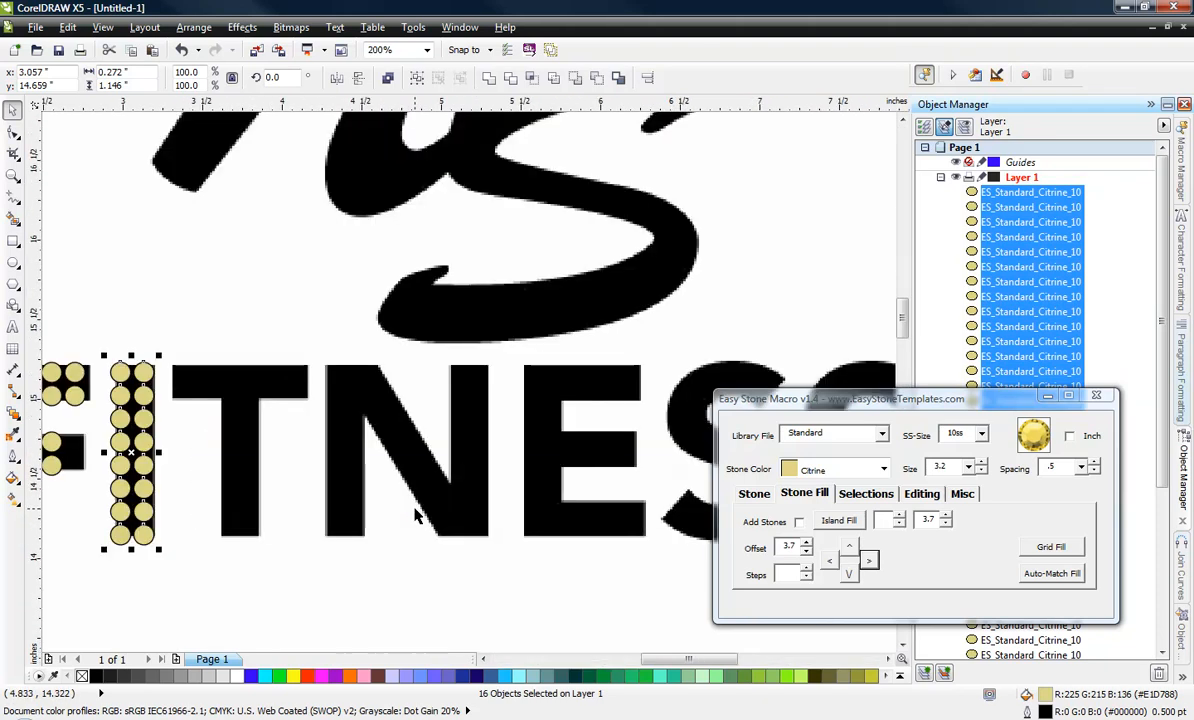
{"action": "left_click_drag", "start_coordinate": [144, 534], "coordinate": [557, 534]}
{"action": "right_click", "coordinate": [253, 534]}
{"action": "right_click", "coordinate": [358, 534]}
{"action": "right_click", "coordinate": [484, 533]}
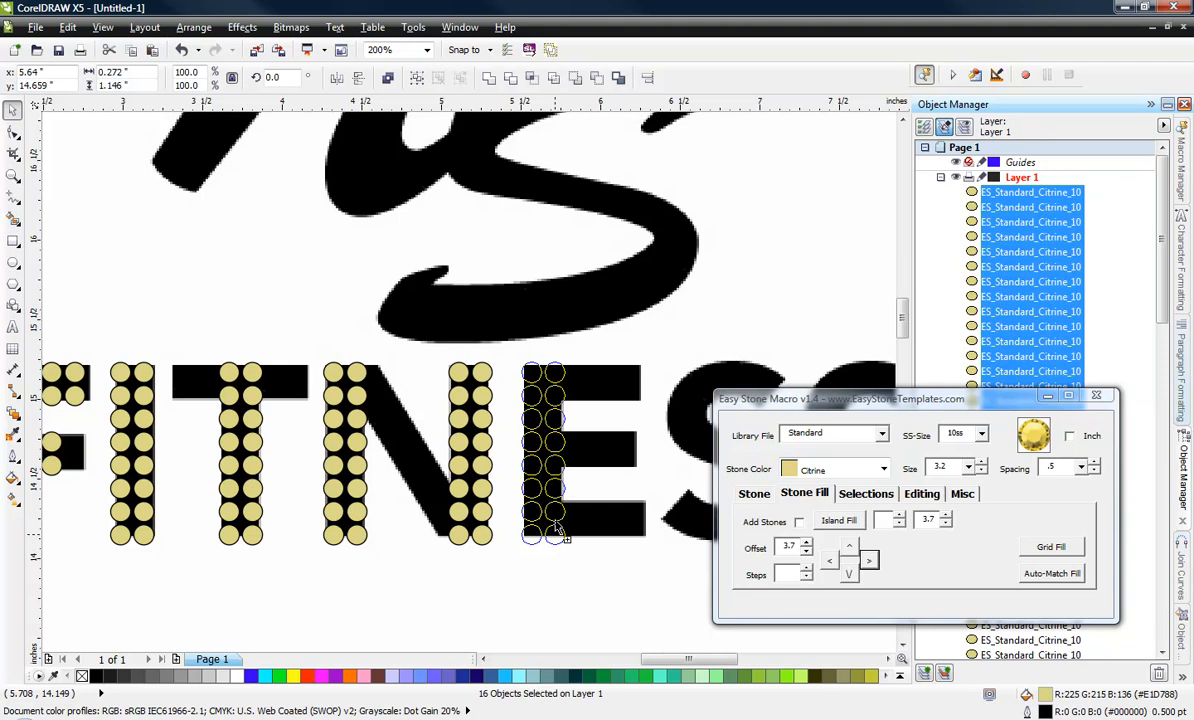
{"action": "left_click_drag", "start_coordinate": [558, 532], "coordinate": [555, 519]}
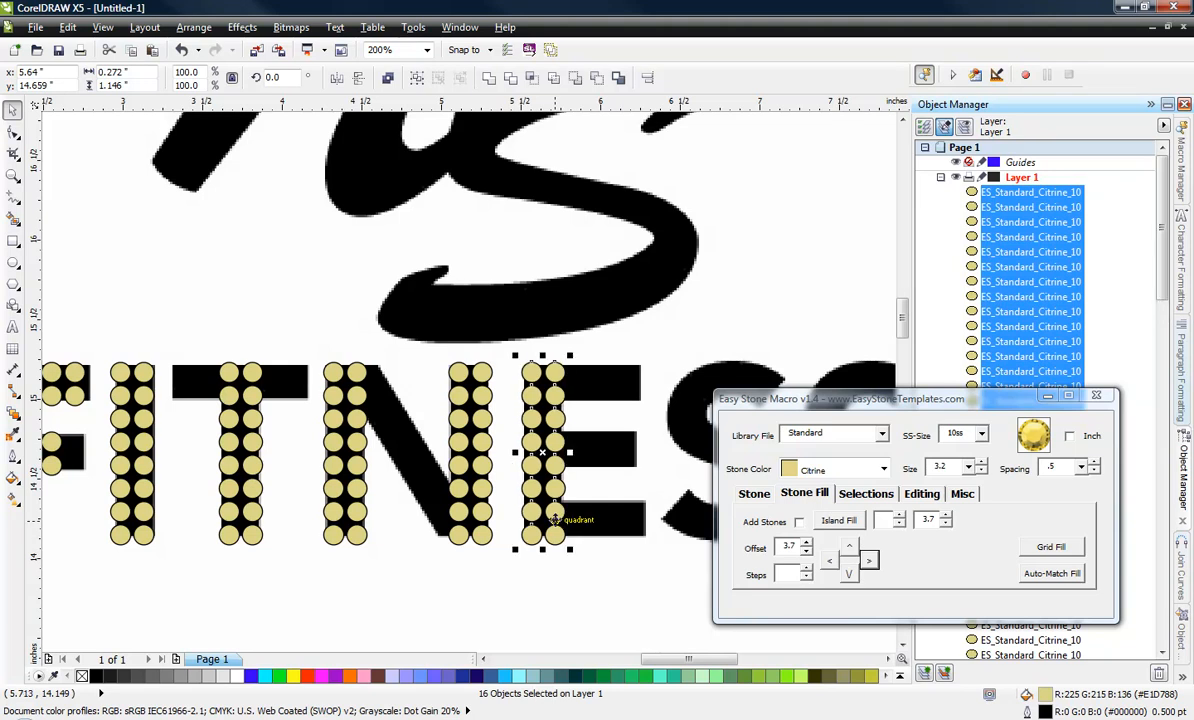
{"action": "left_click", "coordinate": [165, 440]}
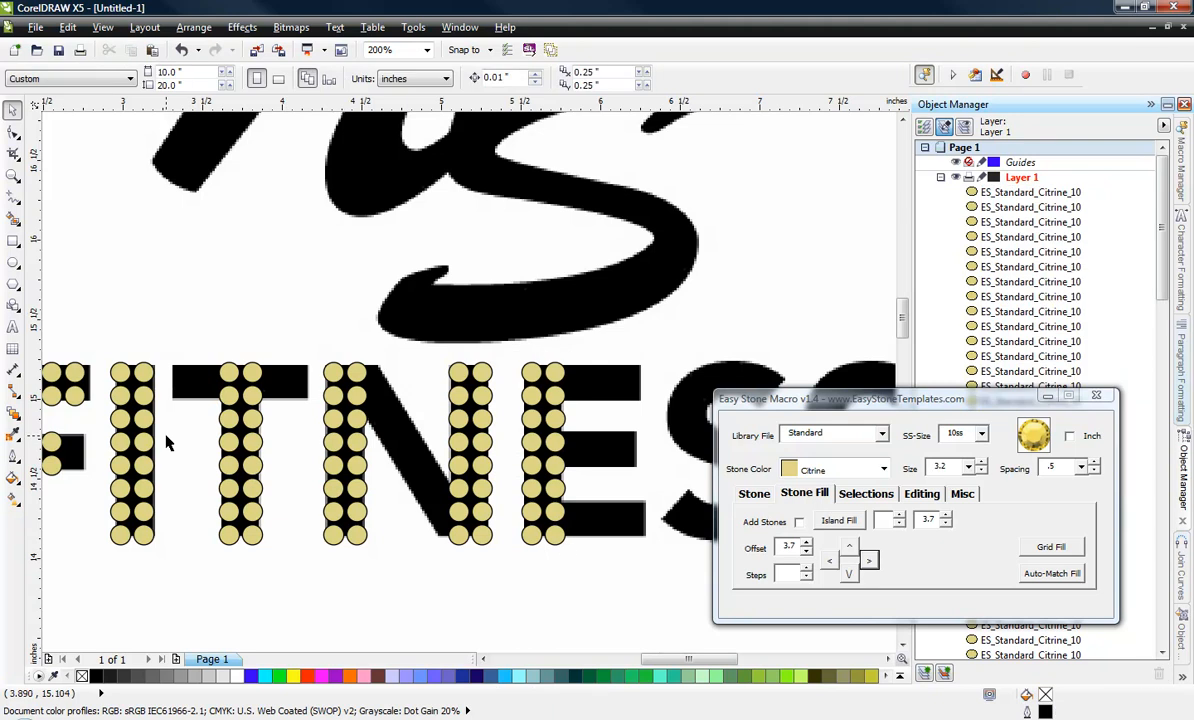
Duplicate the top four stones of the T's stem once to the left and once to the right to fill its crossbar.
{"action": "scroll", "coordinate": [213, 418], "scroll_direction": "up", "scroll_amount": 1}
{"action": "left_click_drag", "start_coordinate": [185, 233], "coordinate": [330, 416]}
{"action": "left_click", "coordinate": [833, 561]}
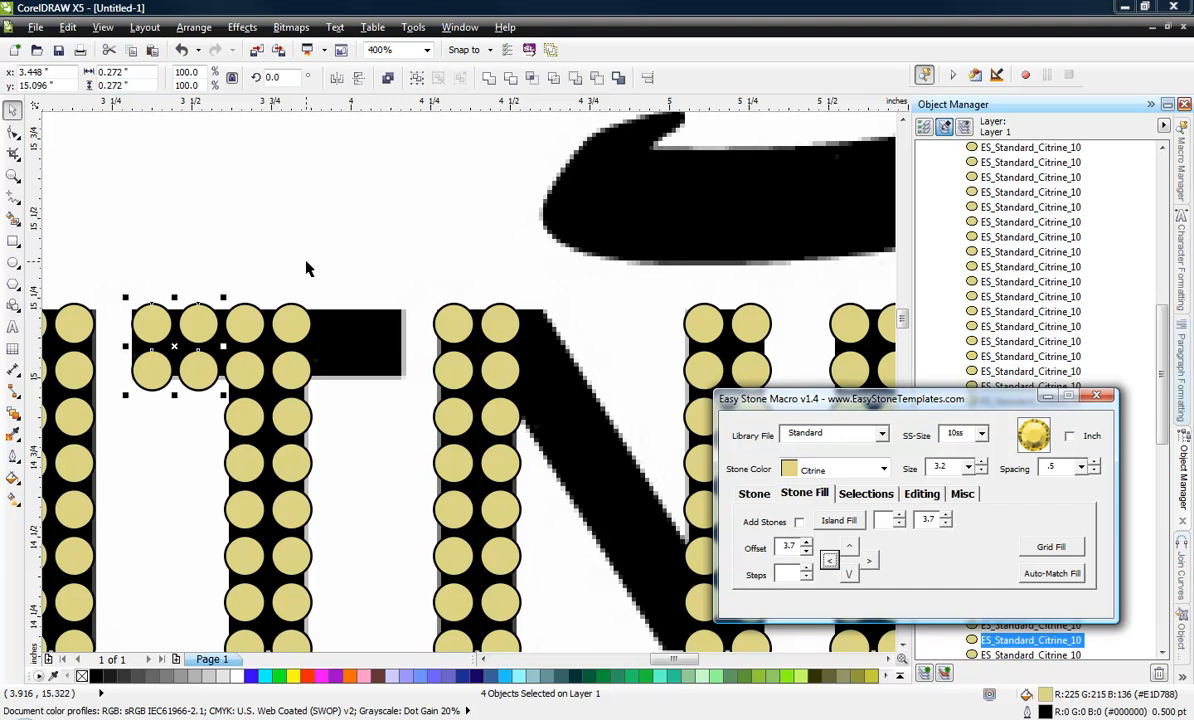
{"action": "left_click_drag", "start_coordinate": [268, 382], "coordinate": [198, 406]}
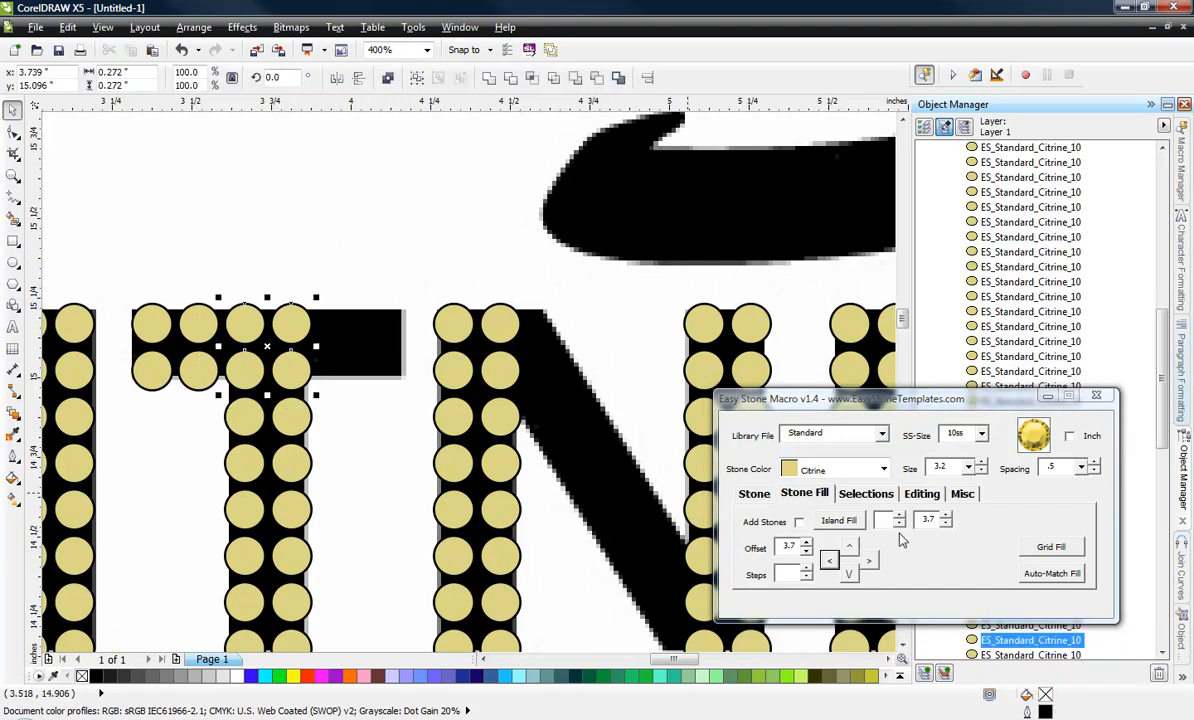
{"action": "left_click", "coordinate": [869, 561]}
{"action": "left_click", "coordinate": [338, 221]}
Duplicate the four stem stones beside each of the E's three arms rightward twice along the arms.
{"action": "scroll", "coordinate": [340, 222], "scroll_direction": "down", "scroll_amount": 2}
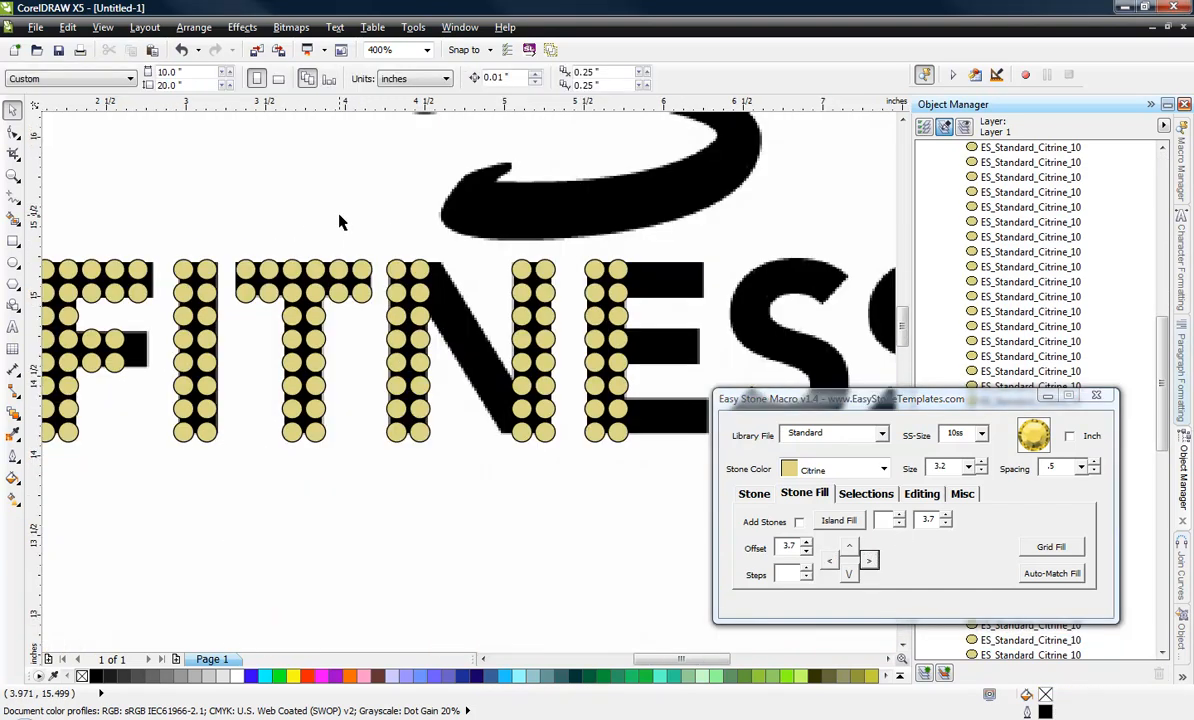
{"action": "scroll", "coordinate": [444, 344], "scroll_direction": "down", "scroll_amount": 2}
{"action": "scroll", "coordinate": [566, 318], "scroll_direction": "up", "scroll_amount": 1}
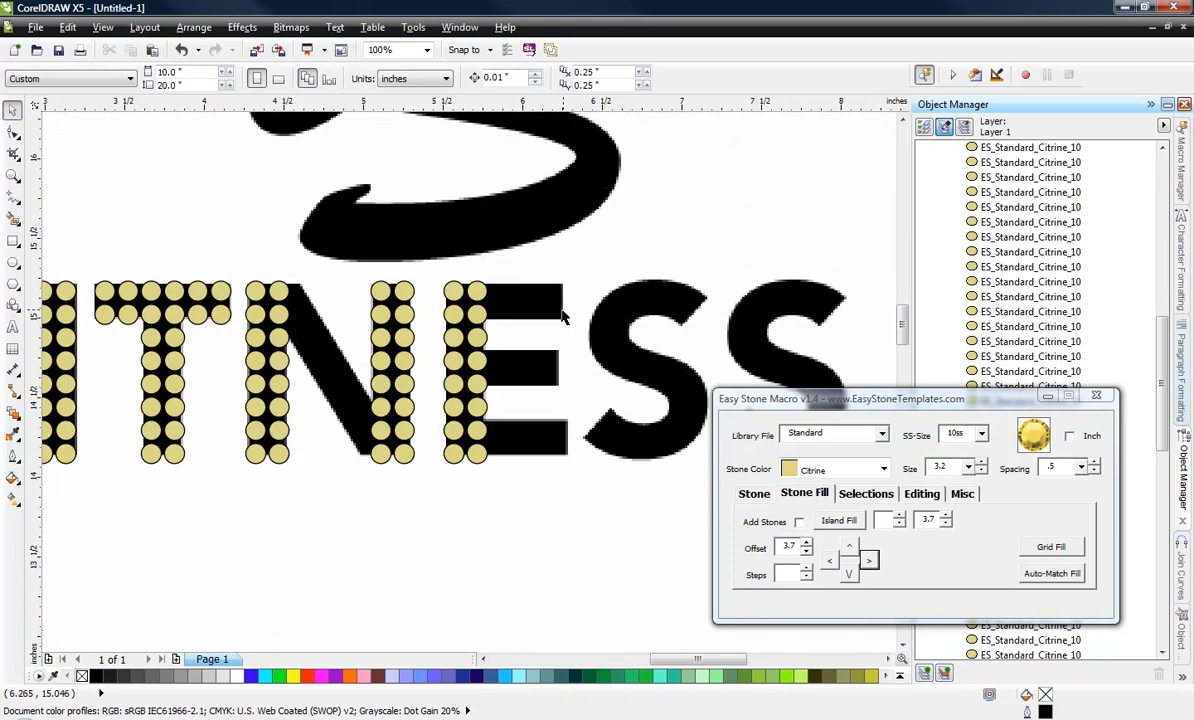
{"action": "left_click_drag", "start_coordinate": [512, 292], "coordinate": [436, 338]}
{"action": "scroll", "coordinate": [511, 339], "scroll_direction": "up", "scroll_amount": 1}
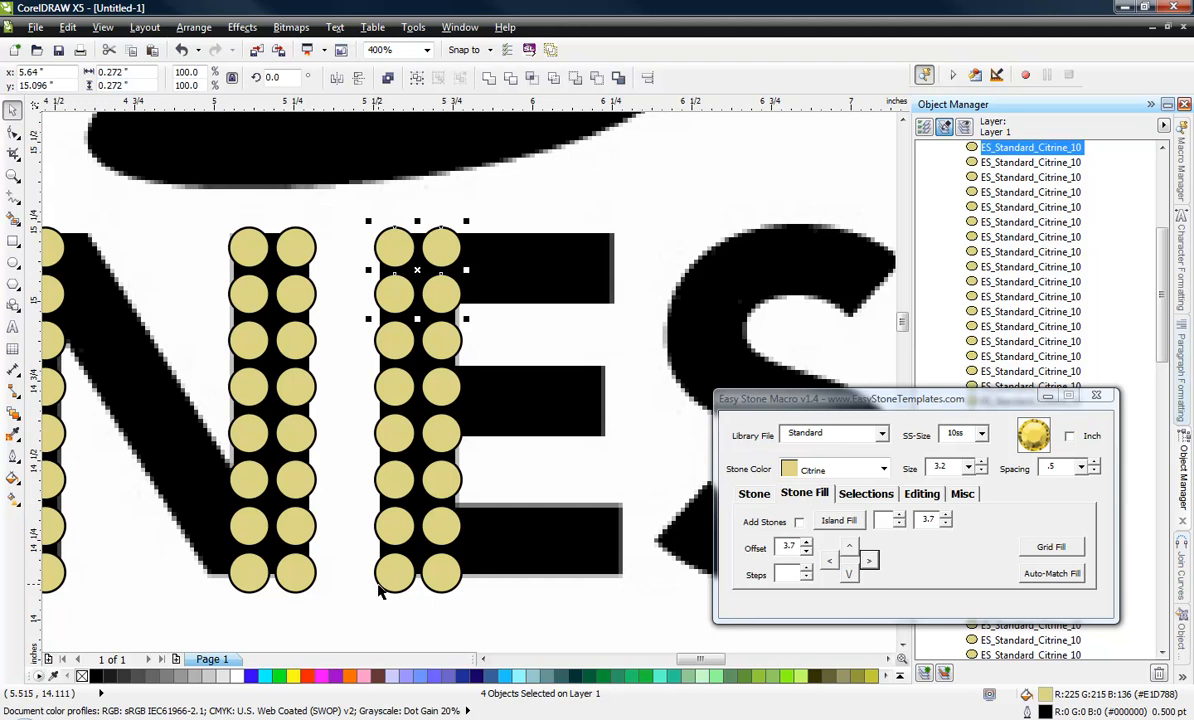
{"action": "left_click_drag", "start_coordinate": [352, 618], "coordinate": [386, 430]}
{"action": "left_click_drag", "start_coordinate": [355, 358], "coordinate": [487, 465]}
{"action": "left_click", "coordinate": [872, 565]}
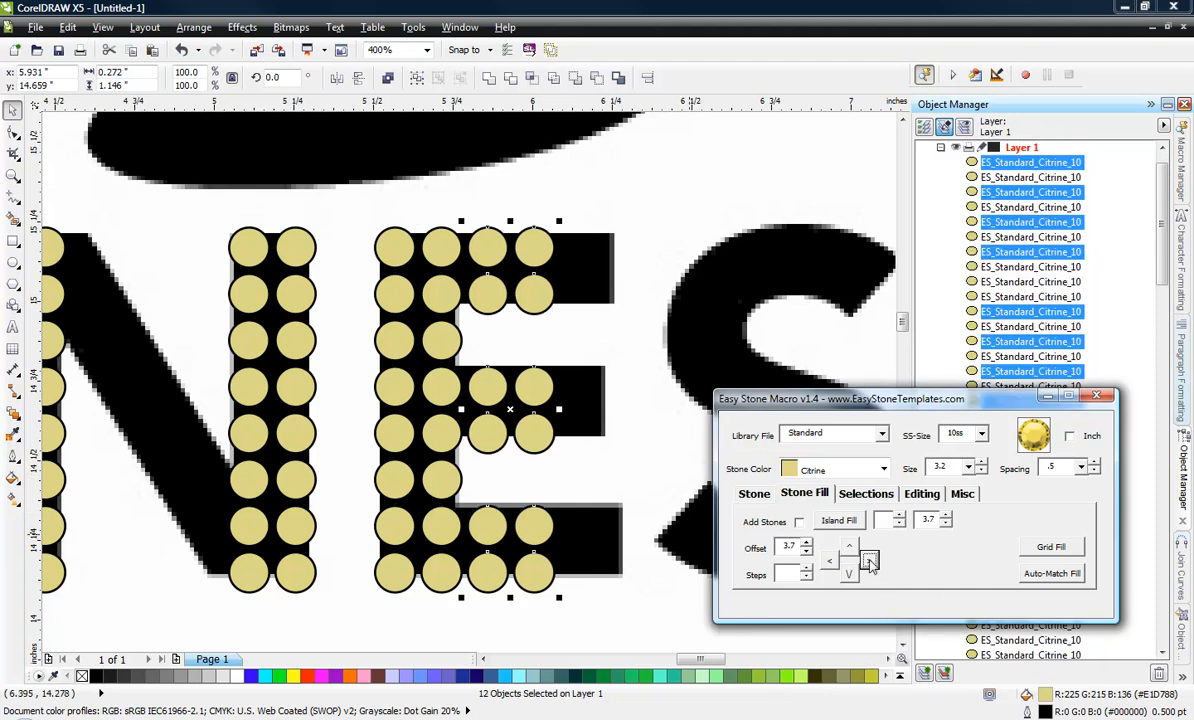
Delete the column of six stones overshooting the E's arms and the last pair of stones on its middle arm.
{"action": "left_click_drag", "start_coordinate": [701, 191], "coordinate": [603, 614]}
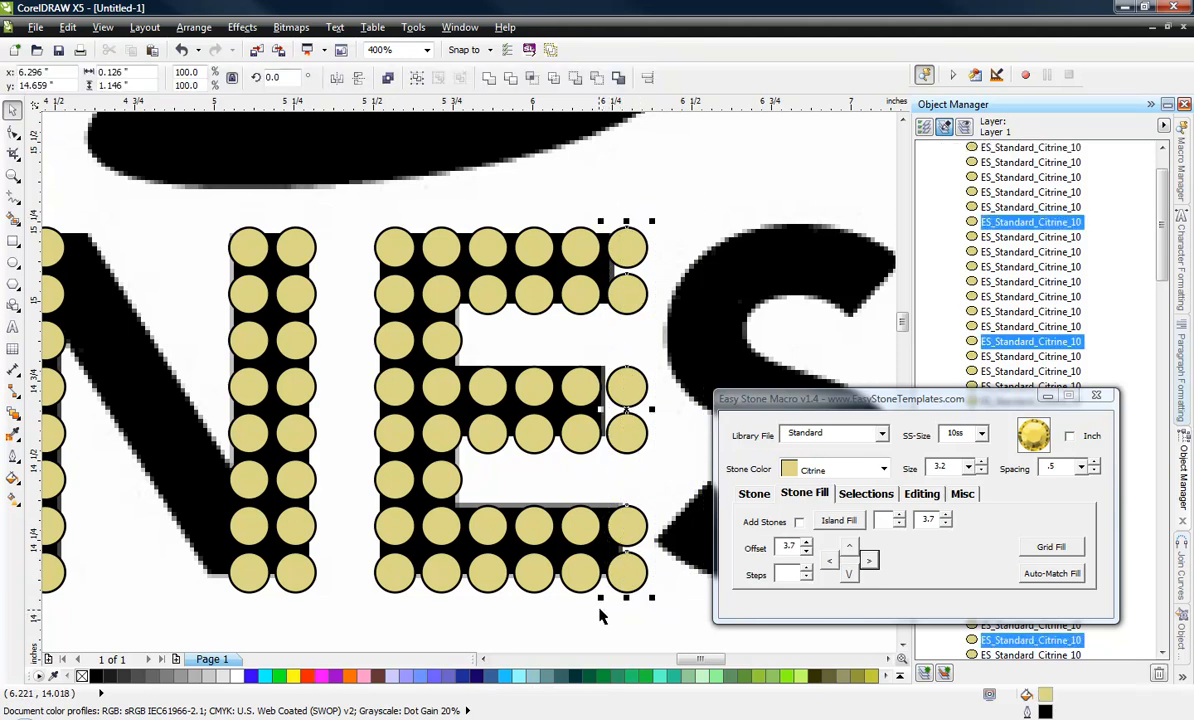
{"action": "key", "text": "Delete"}
{"action": "left_click_drag", "start_coordinate": [618, 345], "coordinate": [549, 465]}
{"action": "key", "text": "Delete"}
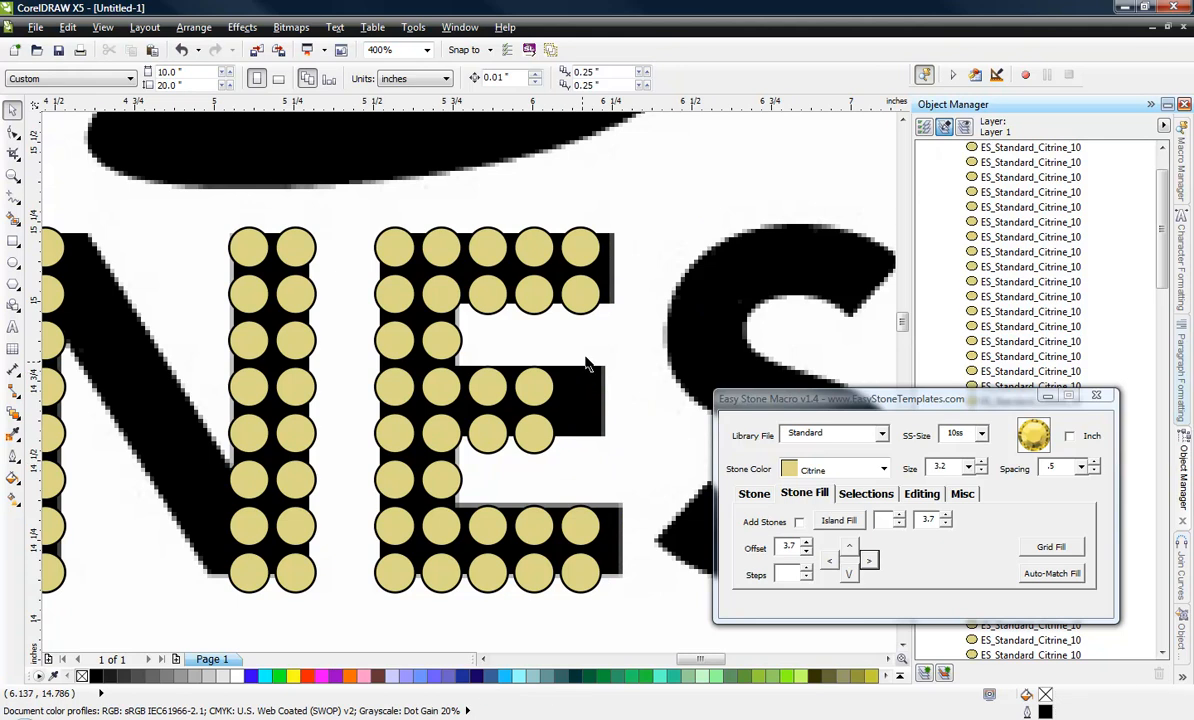
Duplicate the N's top inner stone one place right and the right upright's third stone from the bottom one place left.
{"action": "scroll", "coordinate": [588, 355], "scroll_direction": "down", "scroll_amount": 2}
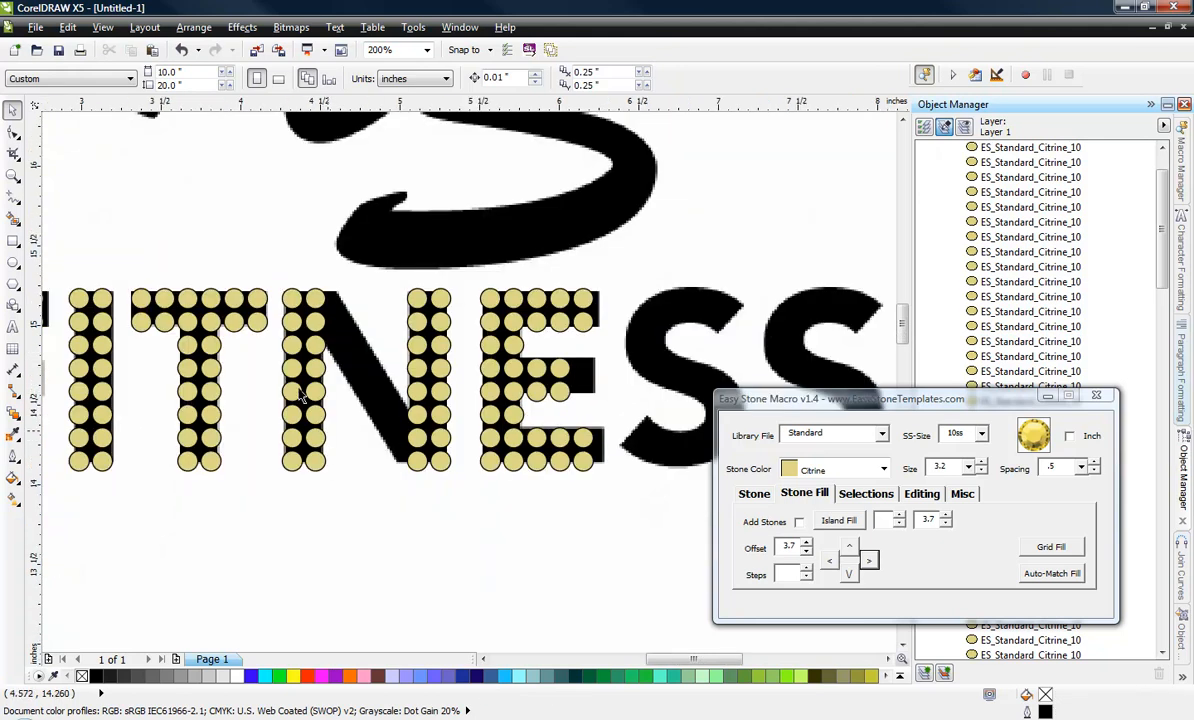
{"action": "scroll", "coordinate": [310, 318], "scroll_direction": "up", "scroll_amount": 2}
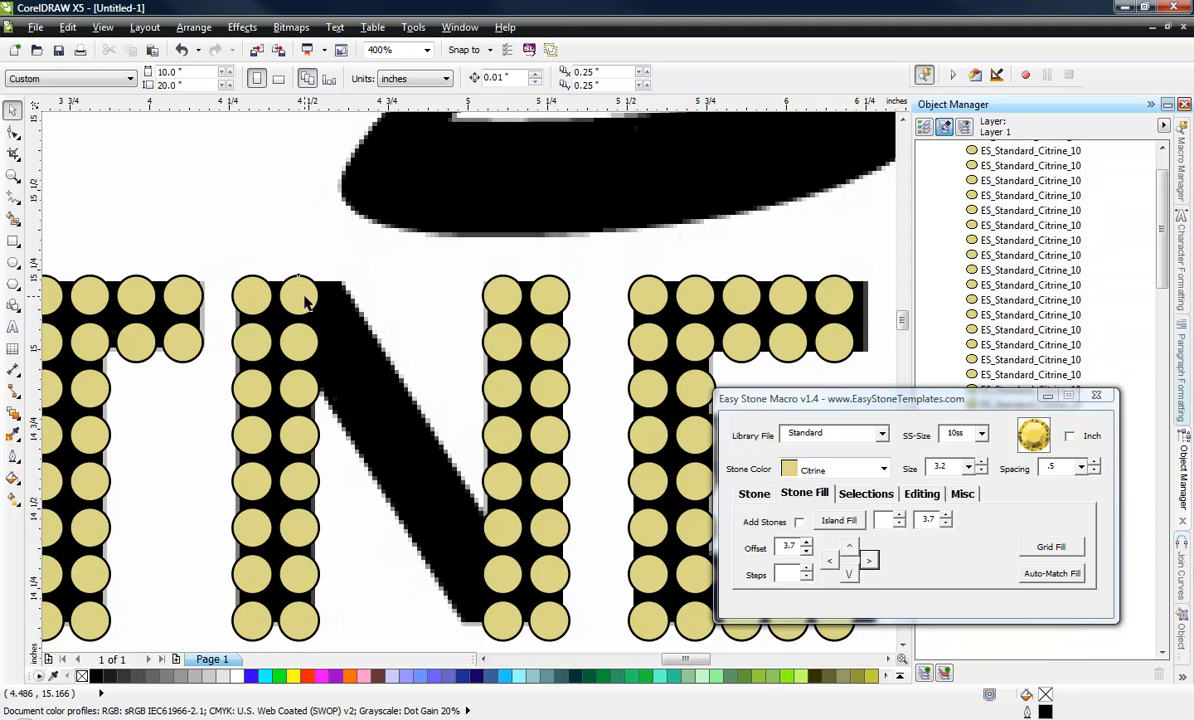
{"action": "left_click", "coordinate": [312, 304]}
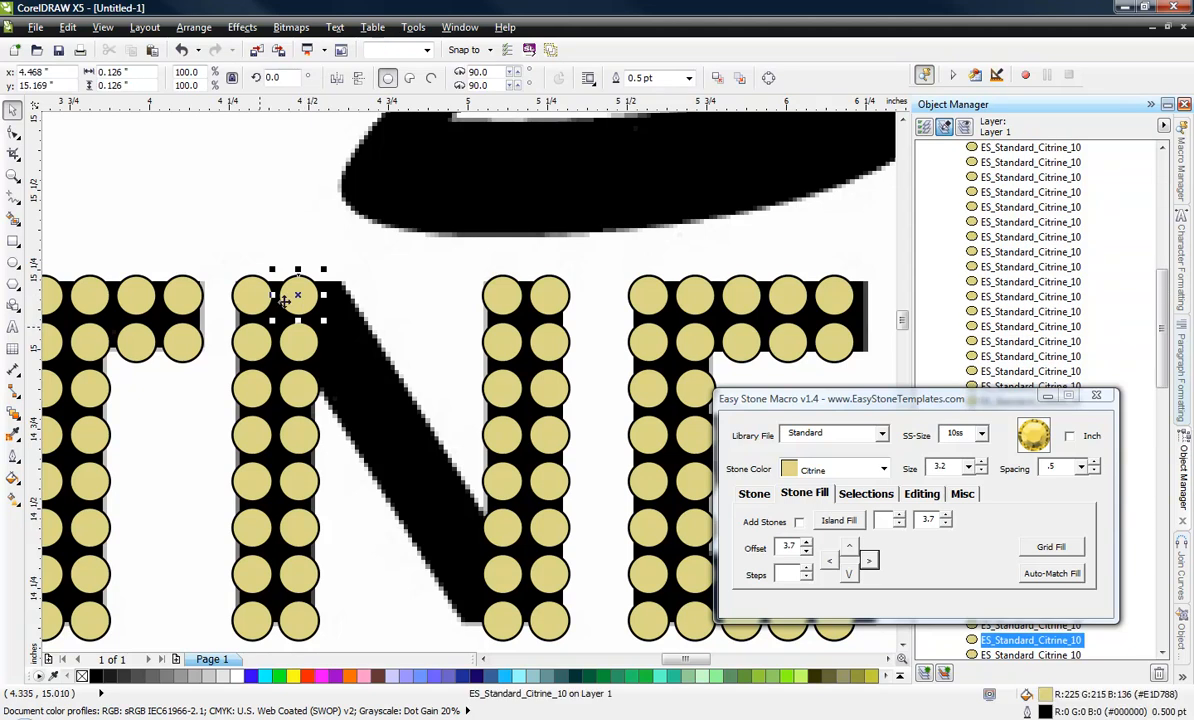
{"action": "left_click", "coordinate": [868, 563]}
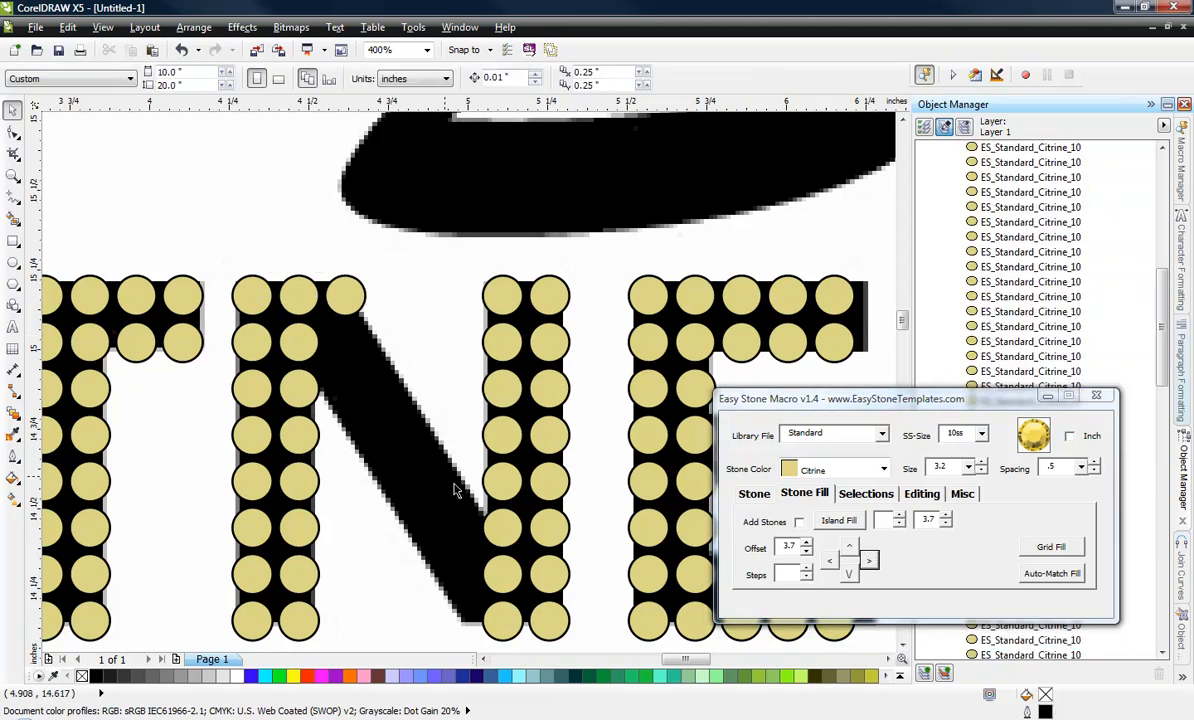
{"action": "left_click", "coordinate": [496, 531]}
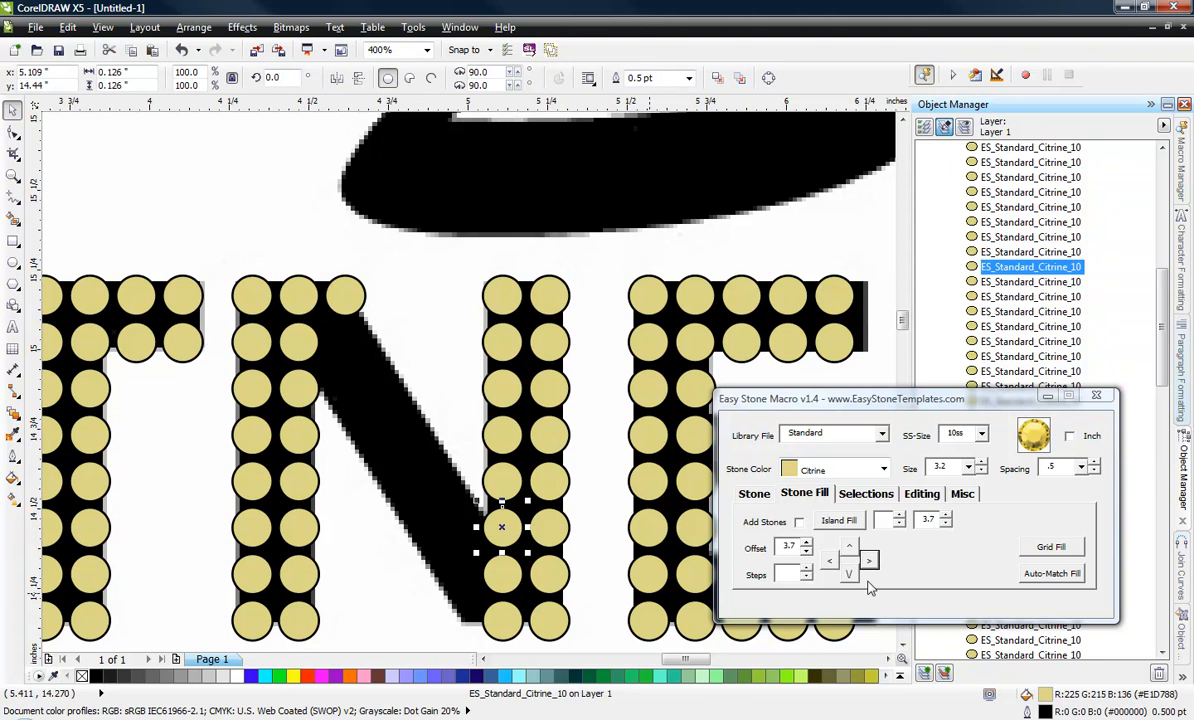
{"action": "left_click", "coordinate": [829, 561]}
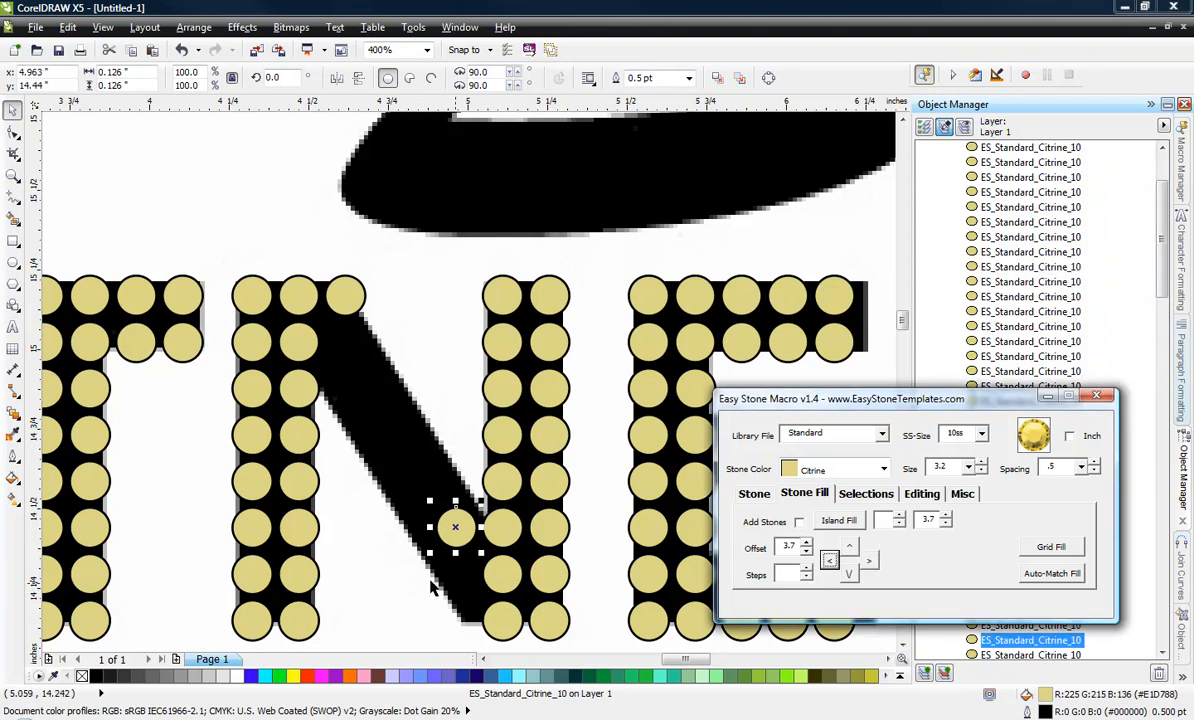
{"action": "left_click", "coordinate": [389, 584]}
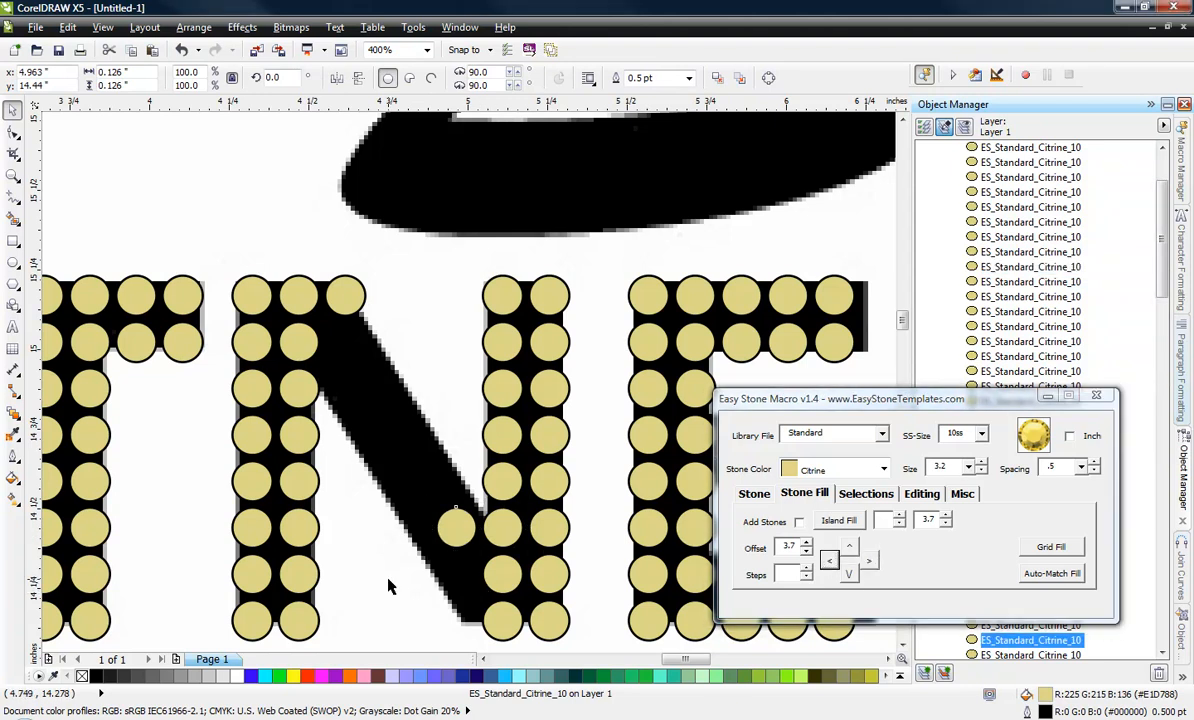
Move the single stone beside the N's right upright straight up to the diagonal's upper edge.
{"action": "scroll", "coordinate": [458, 532], "scroll_direction": "up", "scroll_amount": 2}
{"action": "left_click", "coordinate": [458, 526]}
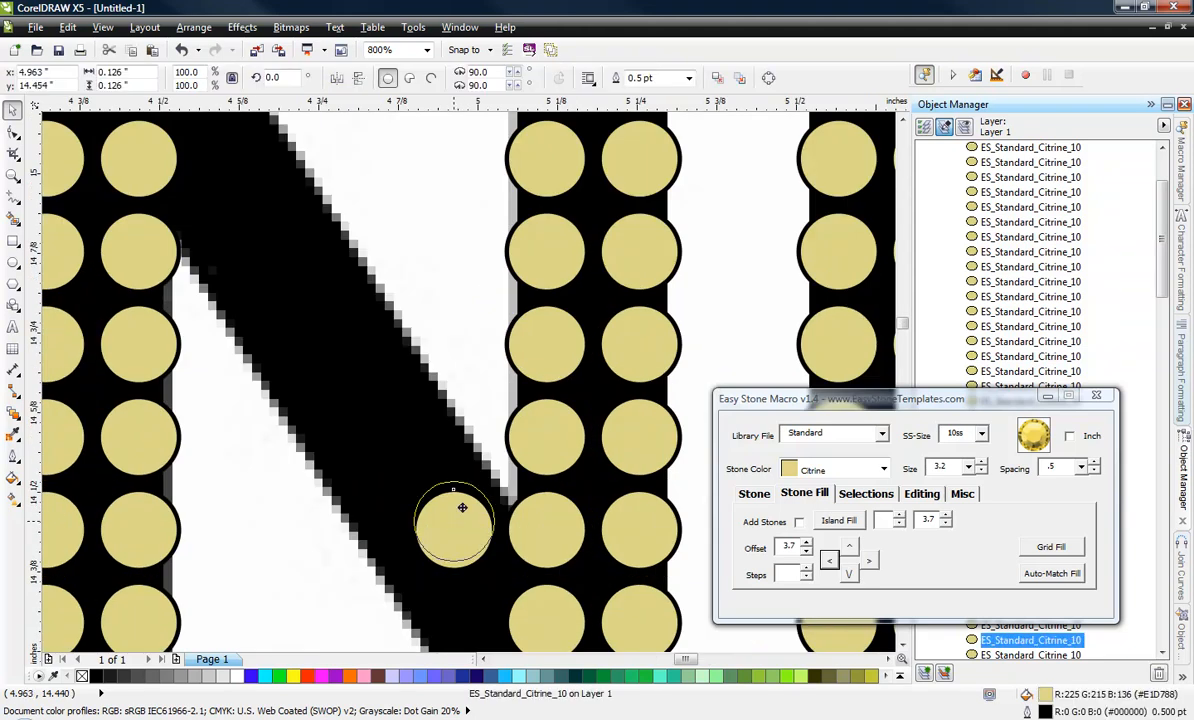
{"action": "left_click_drag", "start_coordinate": [462, 508], "coordinate": [471, 468]}
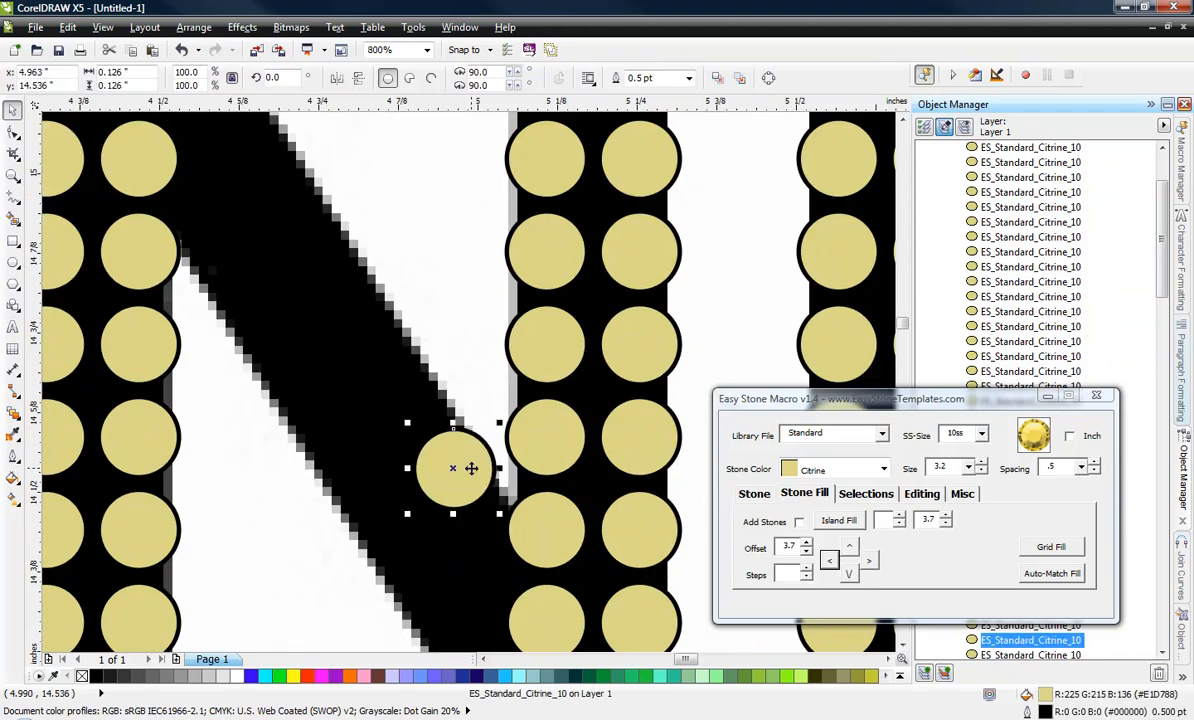
Add stones in a line between the two end stones on the upper edge of the N's diagonal.
{"action": "scroll", "coordinate": [469, 467], "scroll_direction": "down", "scroll_amount": 2}
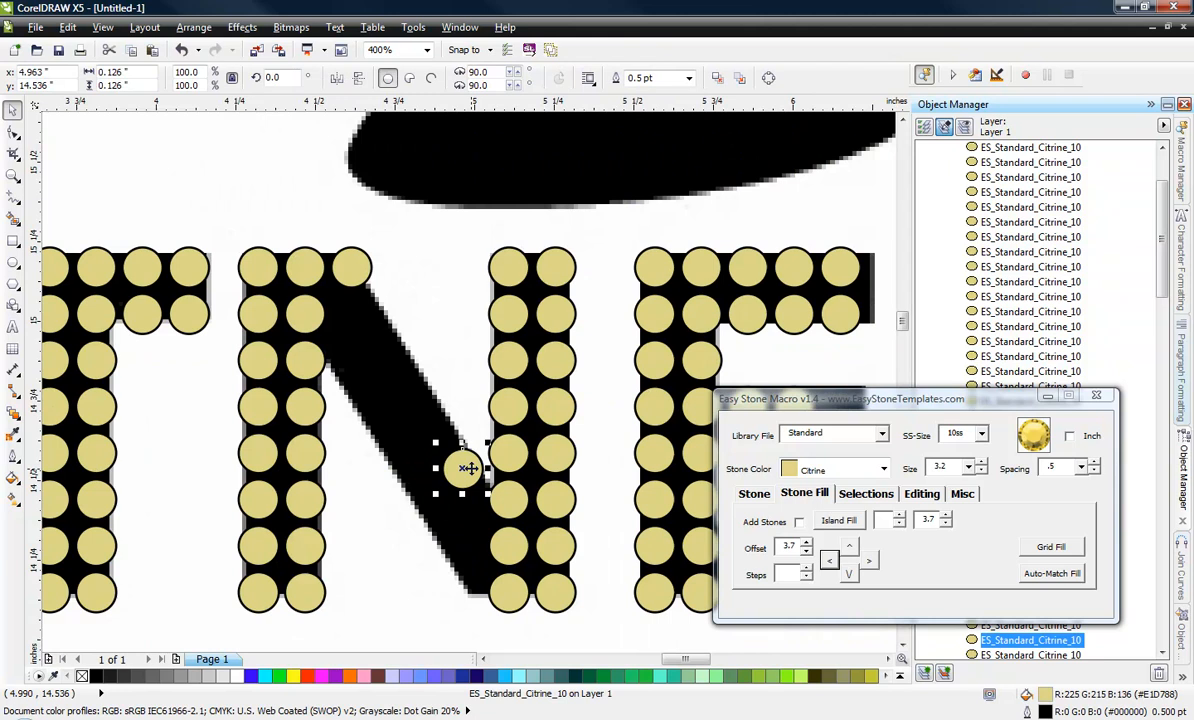
{"action": "left_click", "coordinate": [355, 266], "text": "shift"}
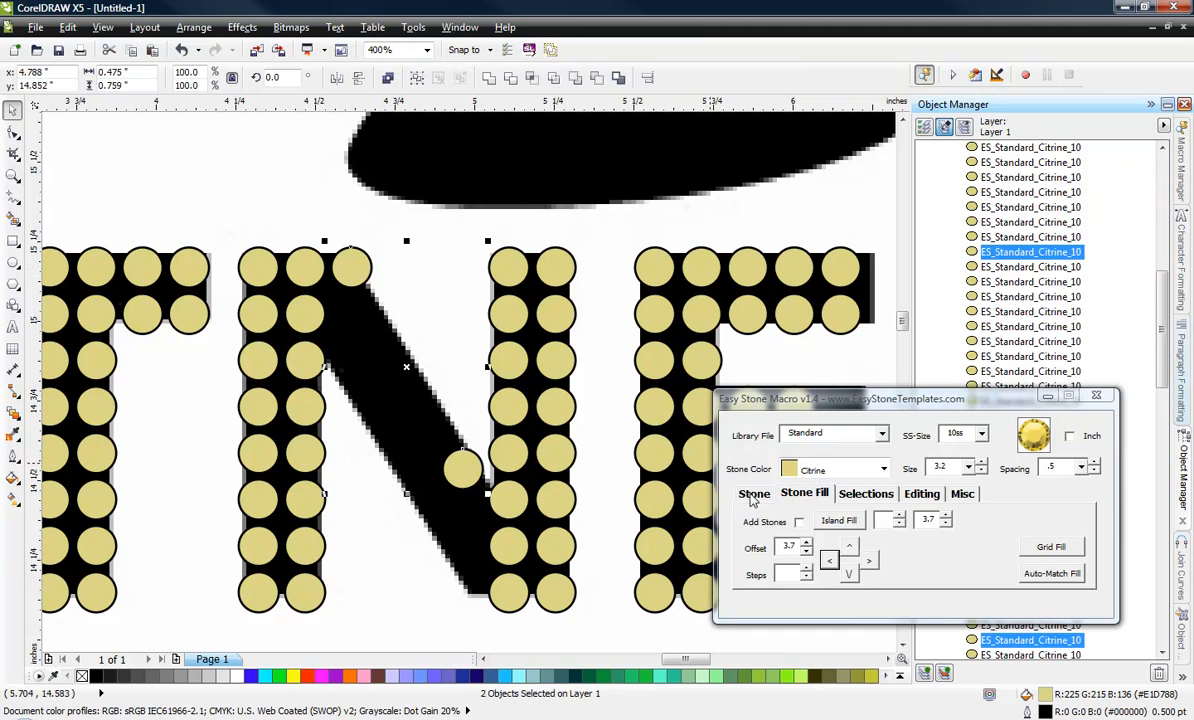
{"action": "left_click", "coordinate": [753, 496]}
{"action": "left_click", "coordinate": [849, 521]}
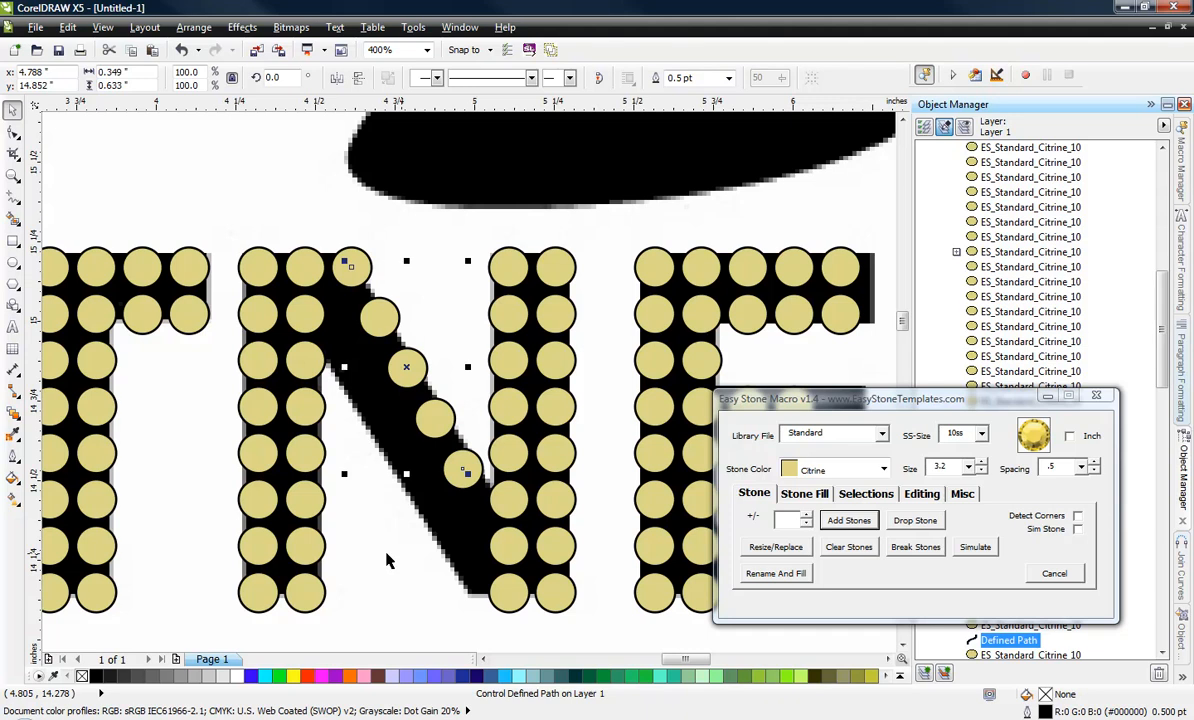
{"action": "left_click", "coordinate": [381, 620]}
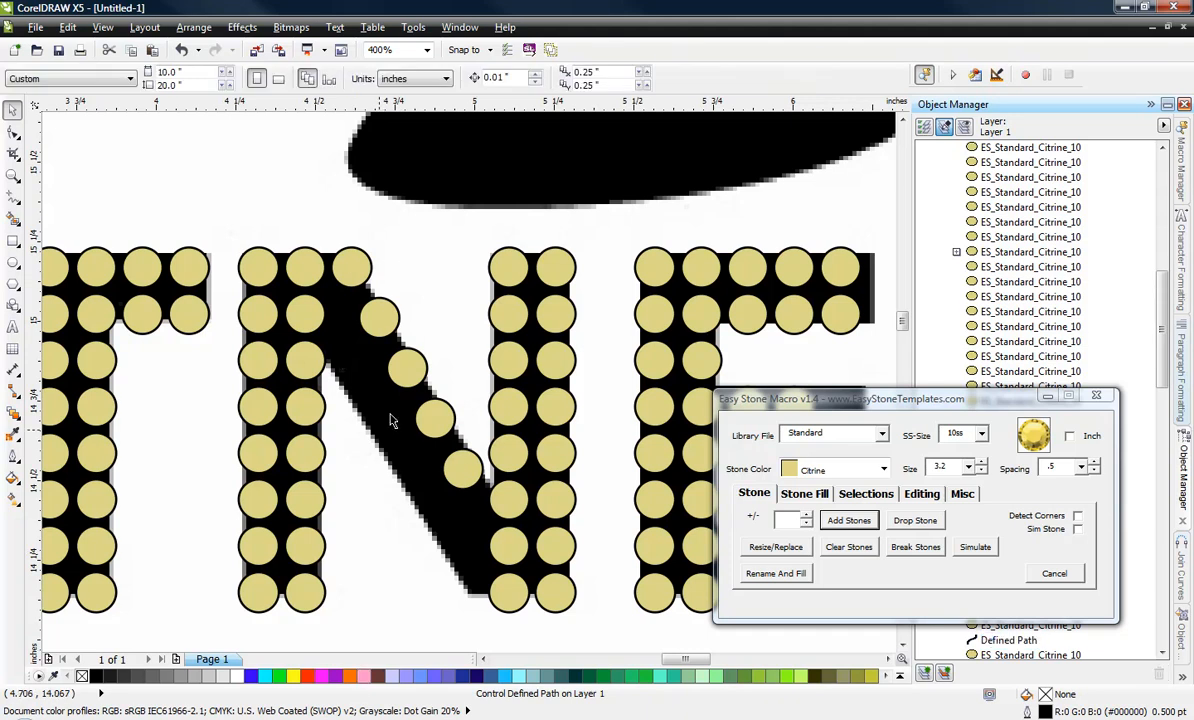
Copy the diagonal line of five stones straight down onto the lower edge of the N's diagonal.
{"action": "left_click", "coordinate": [401, 390]}
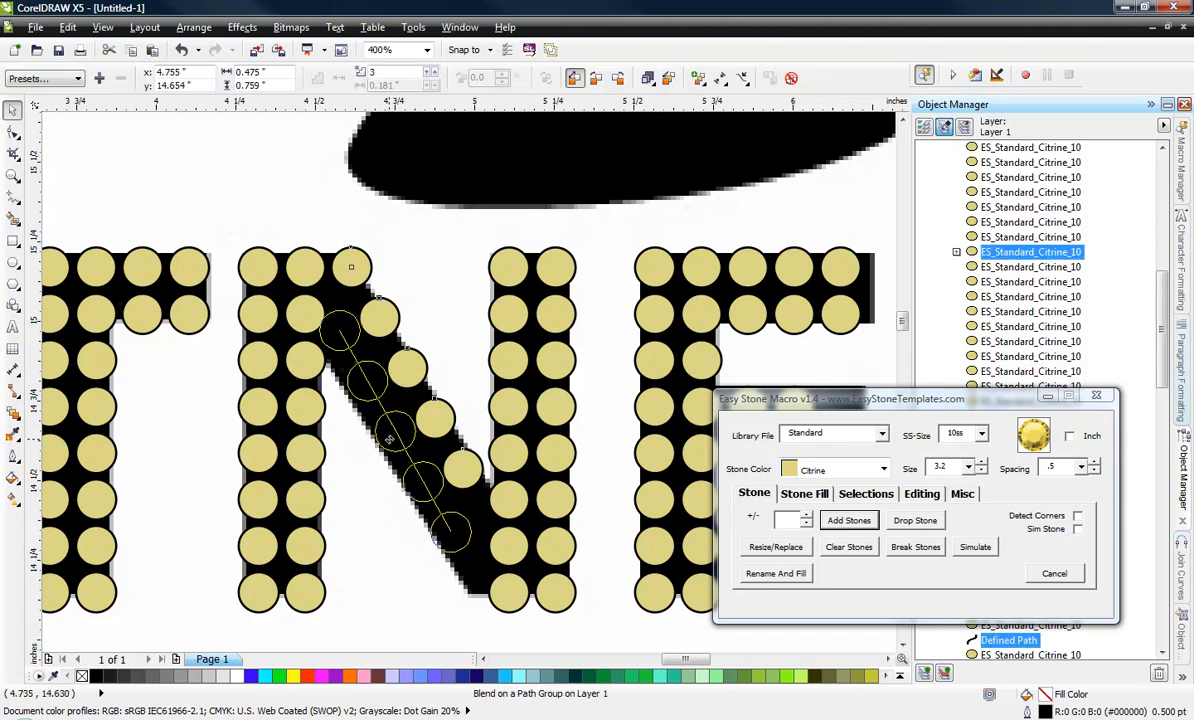
{"action": "left_click_drag", "start_coordinate": [389, 440], "coordinate": [389, 465]}
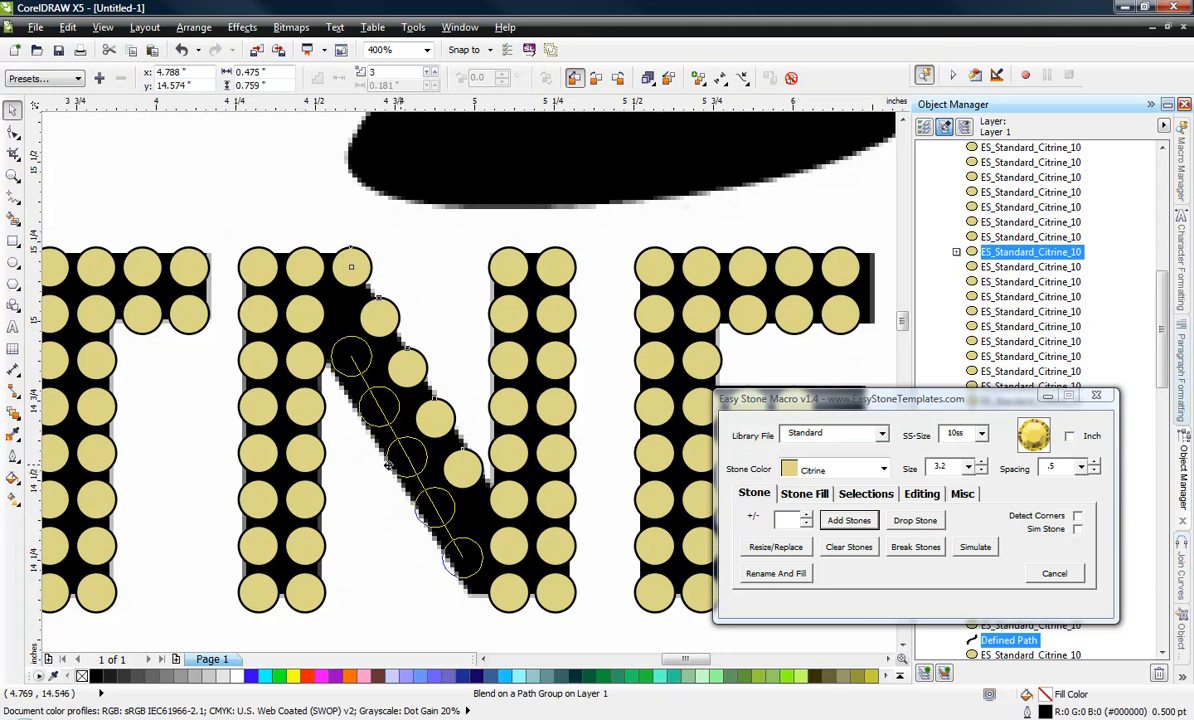
{"action": "left_click_drag", "start_coordinate": [389, 465], "coordinate": [389, 466]}
{"action": "left_click", "coordinate": [389, 606]}
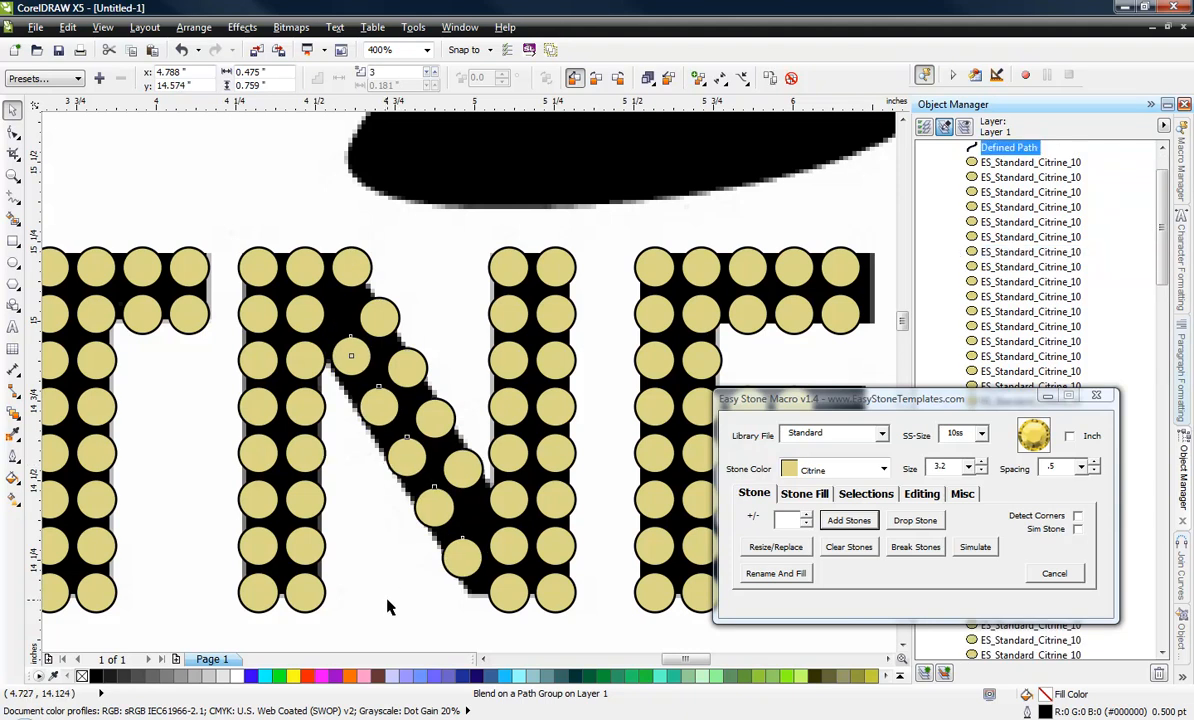
Examine the stone spacing along the N's diagonal and the look of the filled letters across the whole logo.
{"action": "scroll", "coordinate": [425, 466], "scroll_direction": "down", "scroll_amount": 1}
{"action": "scroll", "coordinate": [425, 470], "scroll_direction": "up", "scroll_amount": 2}
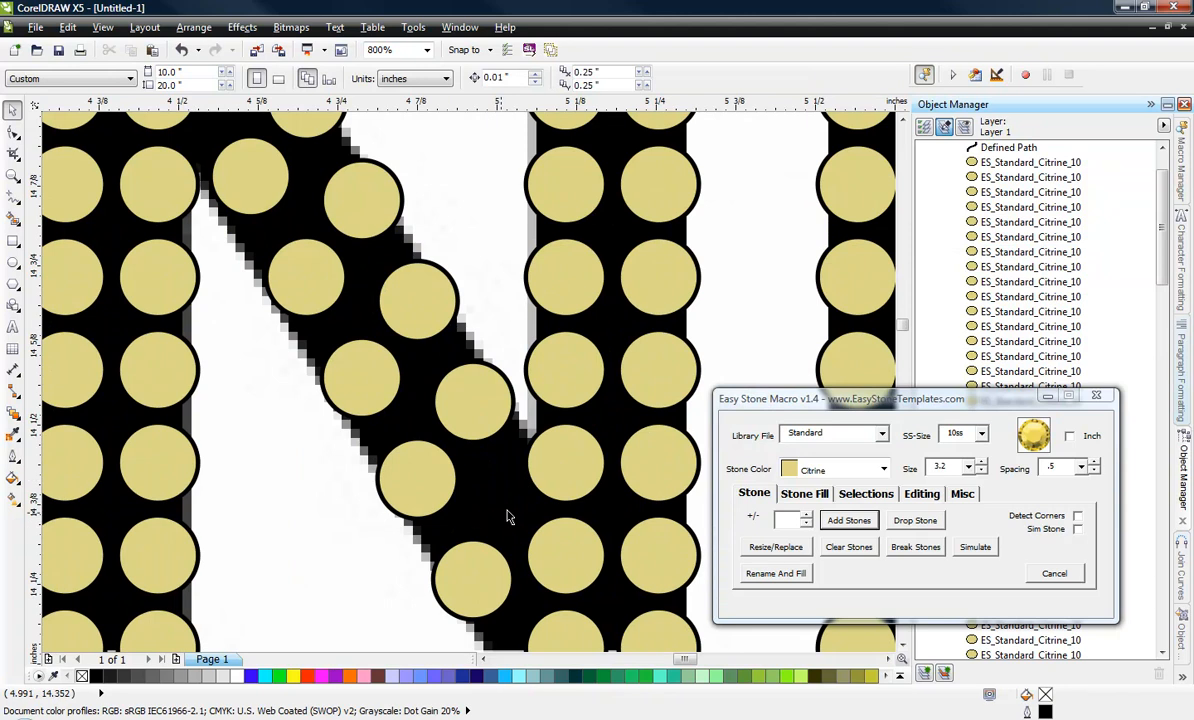
{"action": "scroll", "coordinate": [433, 378], "scroll_direction": "down", "scroll_amount": 1}
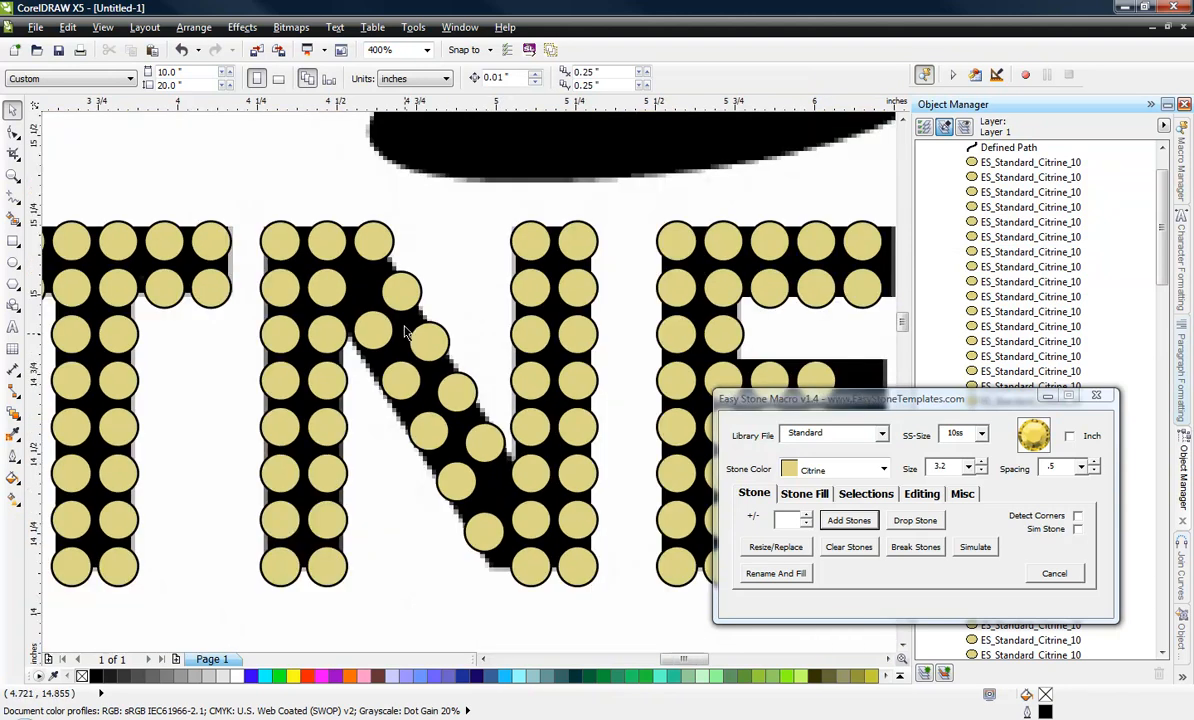
{"action": "scroll", "coordinate": [360, 290], "scroll_direction": "up", "scroll_amount": 1}
{"action": "scroll", "coordinate": [338, 309], "scroll_direction": "down", "scroll_amount": 1}
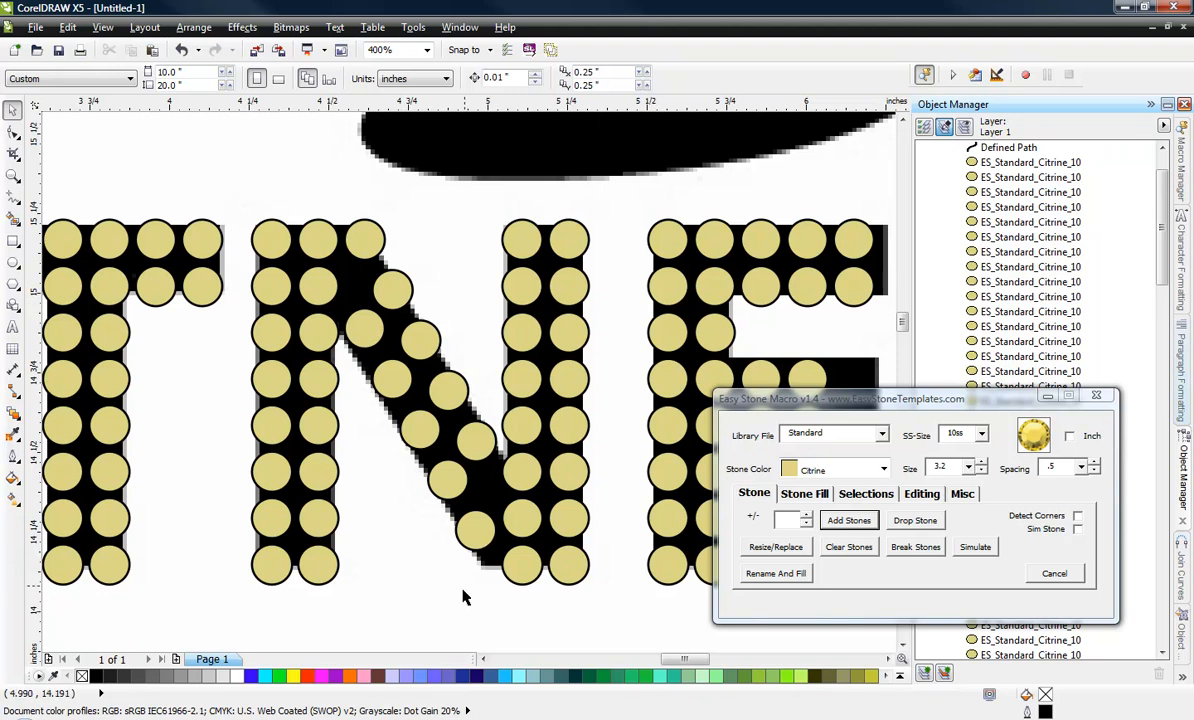
{"action": "scroll", "coordinate": [405, 560], "scroll_direction": "down", "scroll_amount": 1}
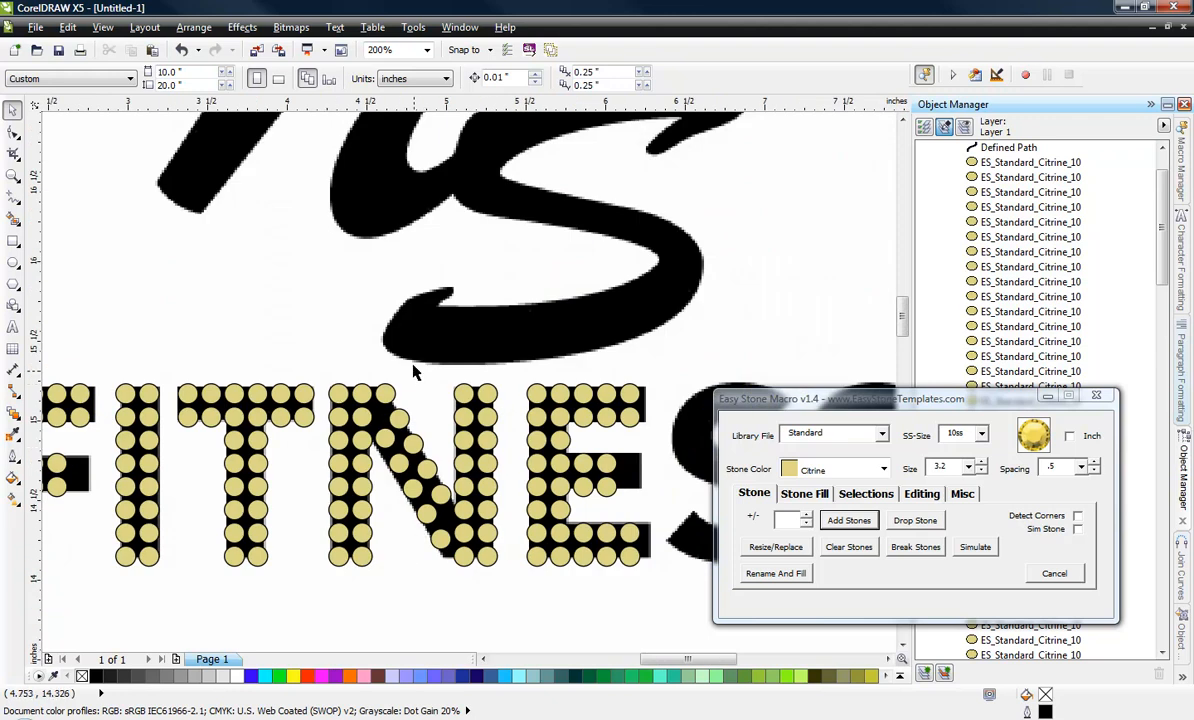
{"action": "scroll", "coordinate": [401, 477], "scroll_direction": "down", "scroll_amount": 1}
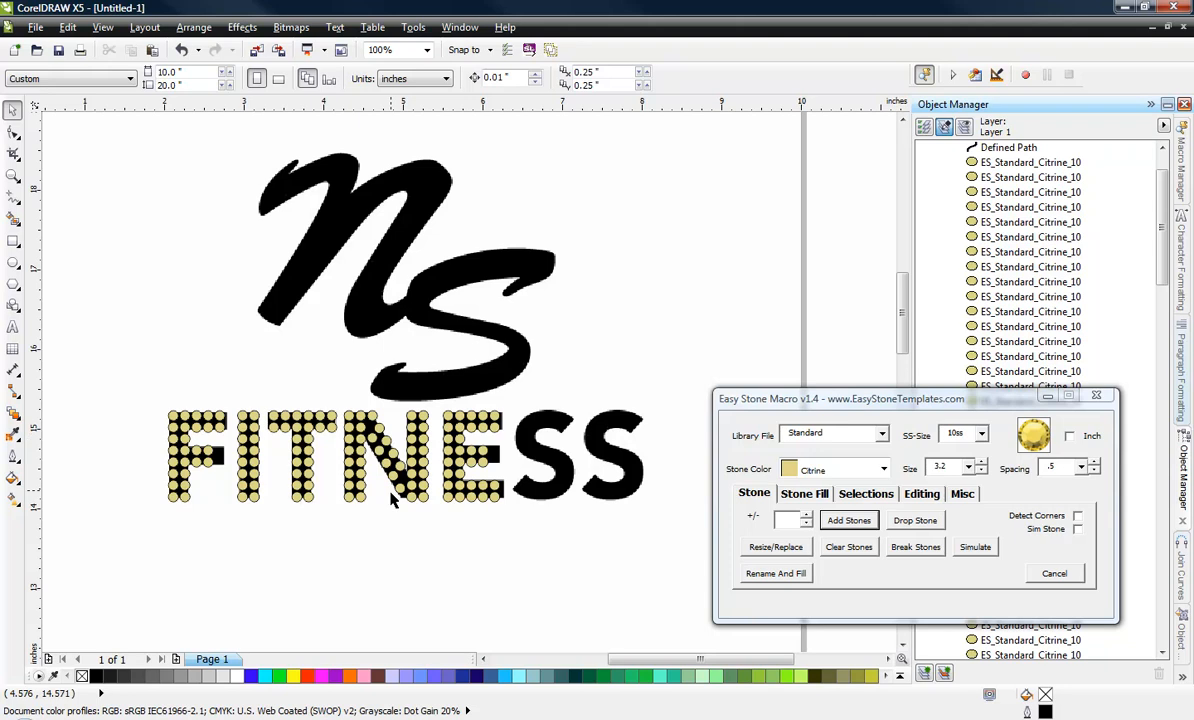
{"action": "scroll", "coordinate": [395, 486], "scroll_direction": "up", "scroll_amount": 1}
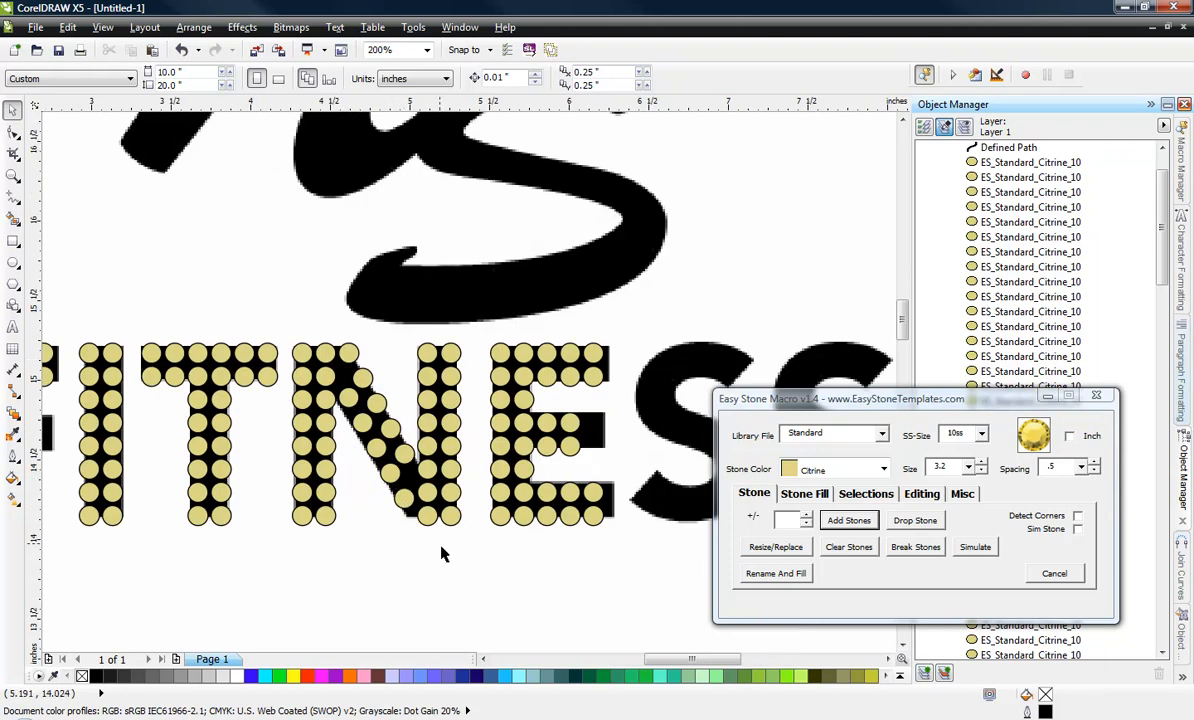
{"action": "scroll", "coordinate": [480, 573], "scroll_direction": "down", "scroll_amount": 1}
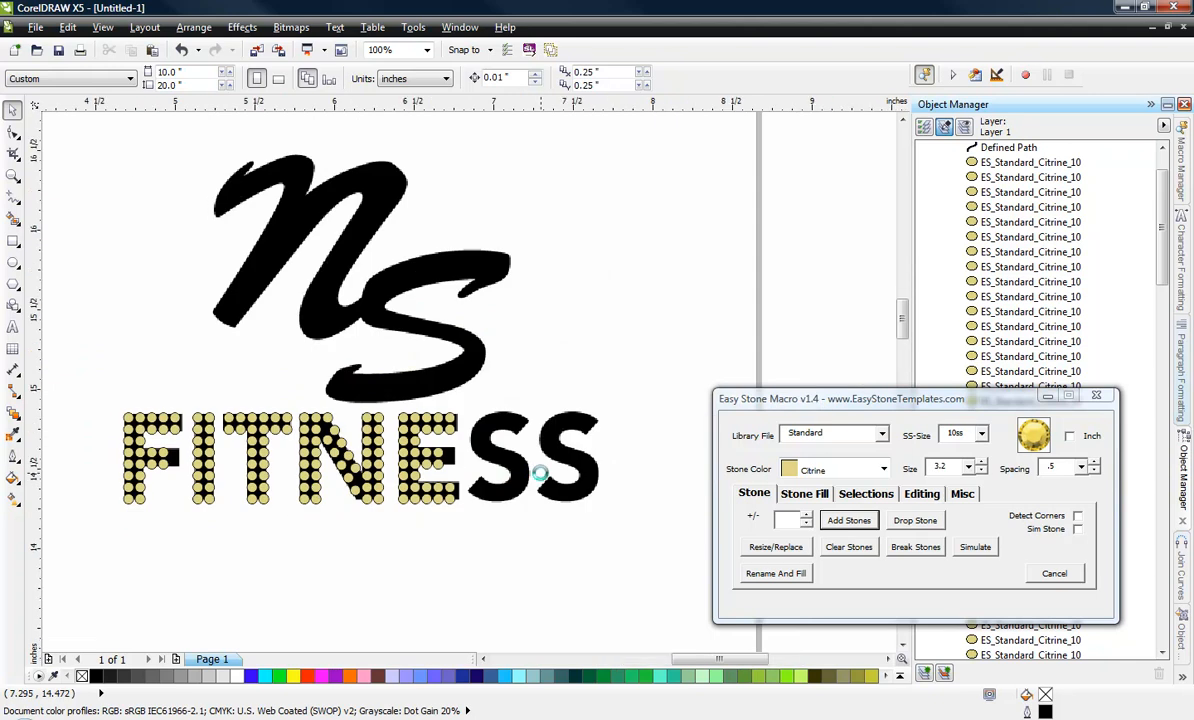
Draw a 3-point curve about 0.47 inches wide along the first S's bottom edge and colour its outline light cyan (#99FFFF).
{"action": "scroll", "coordinate": [538, 474], "scroll_direction": "up", "scroll_amount": 2}
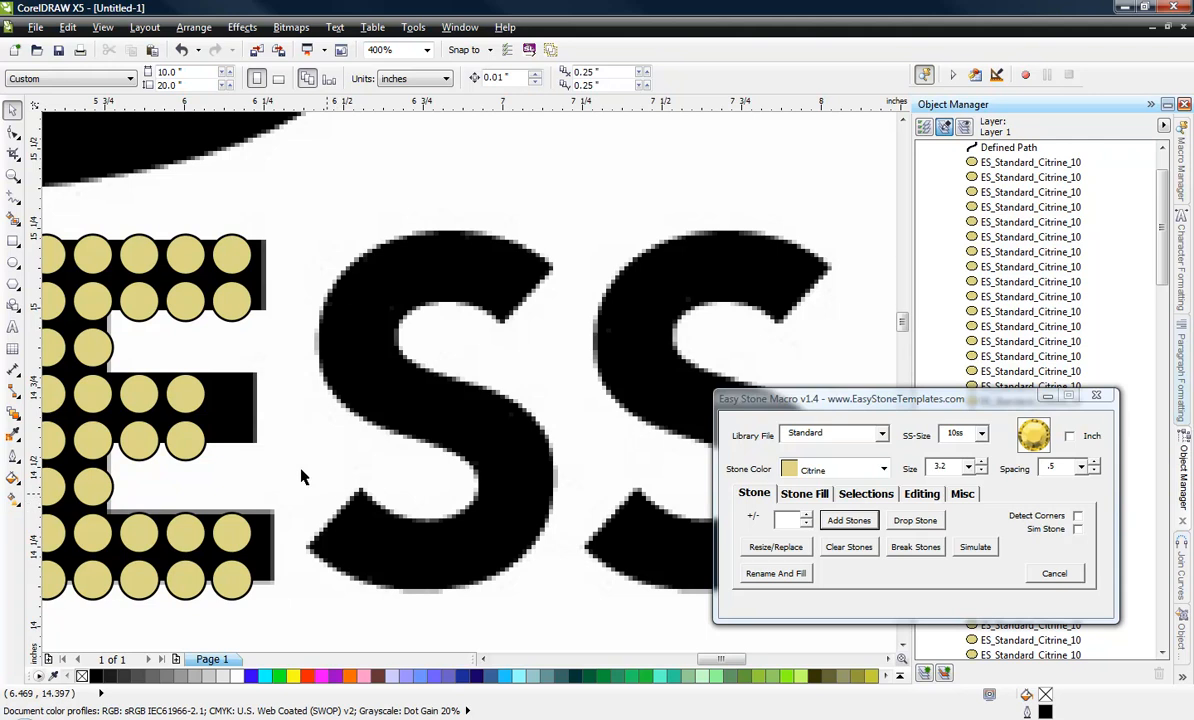
{"action": "left_click", "coordinate": [14, 197]}
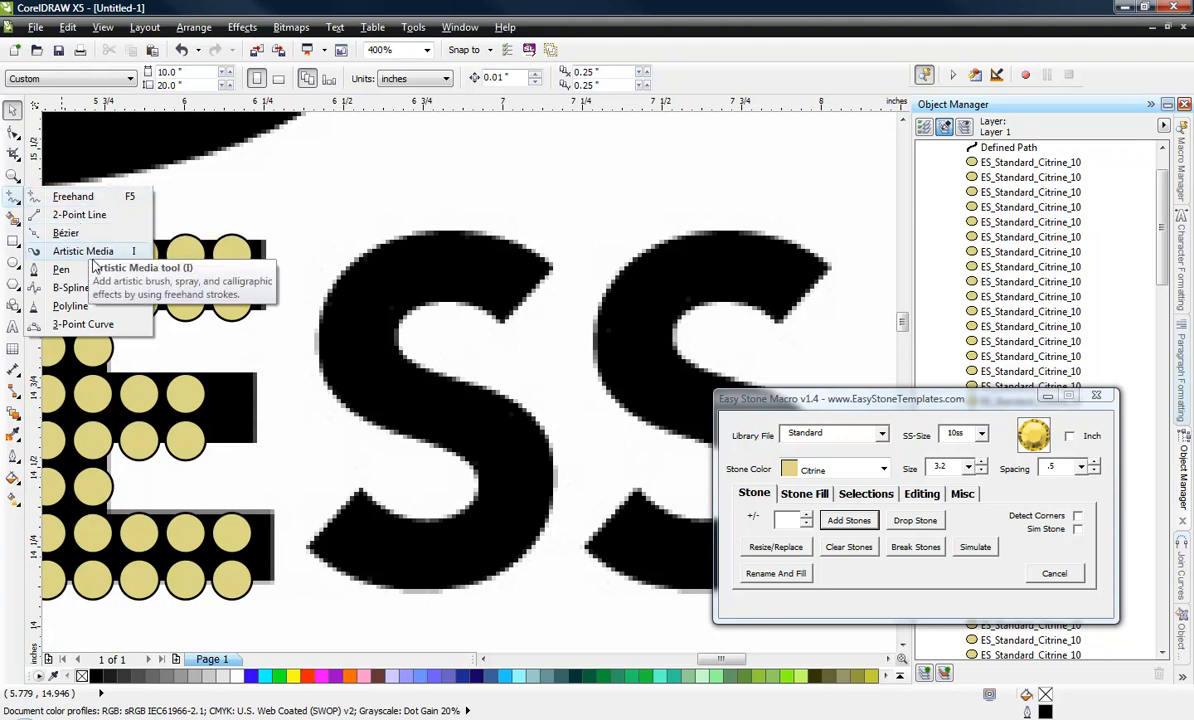
{"action": "left_click", "coordinate": [88, 325]}
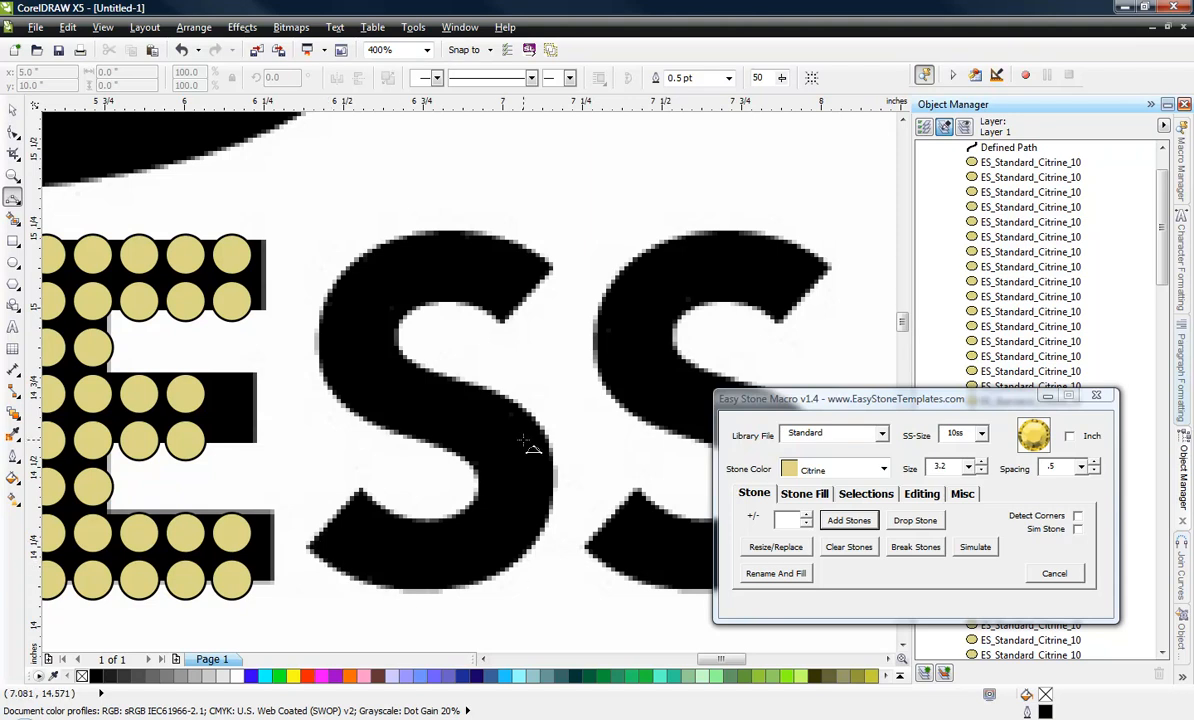
{"action": "left_click", "coordinate": [314, 542]}
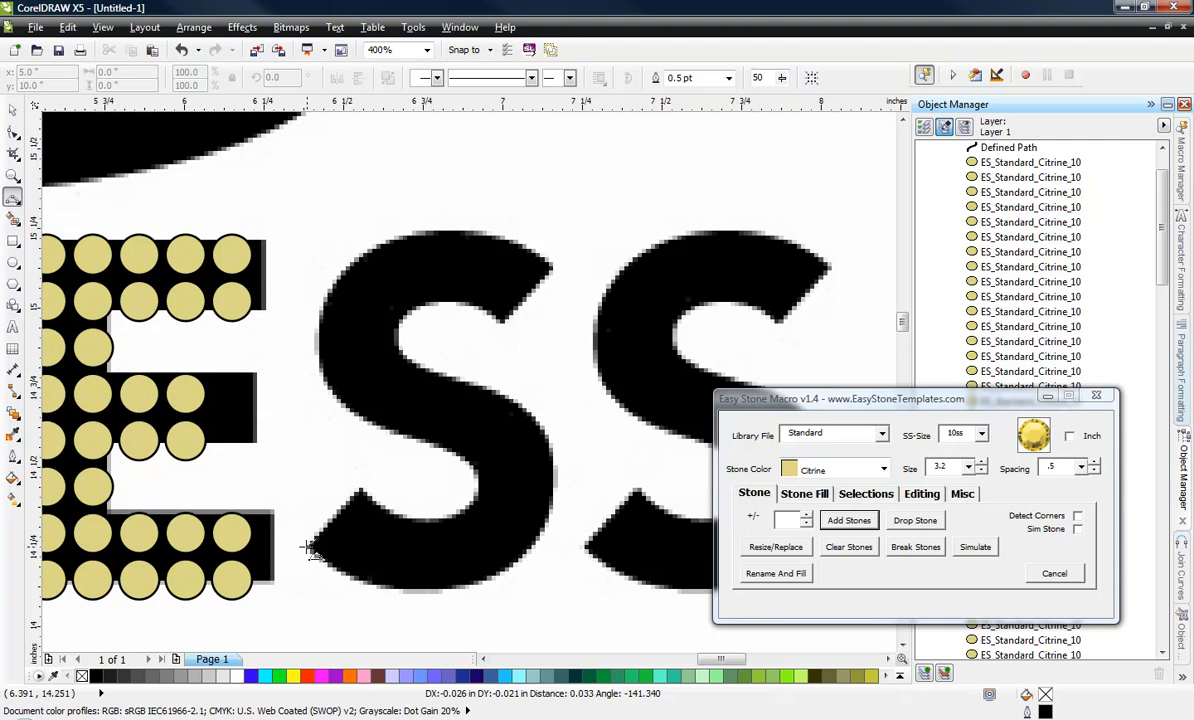
{"action": "left_click", "coordinate": [465, 571]}
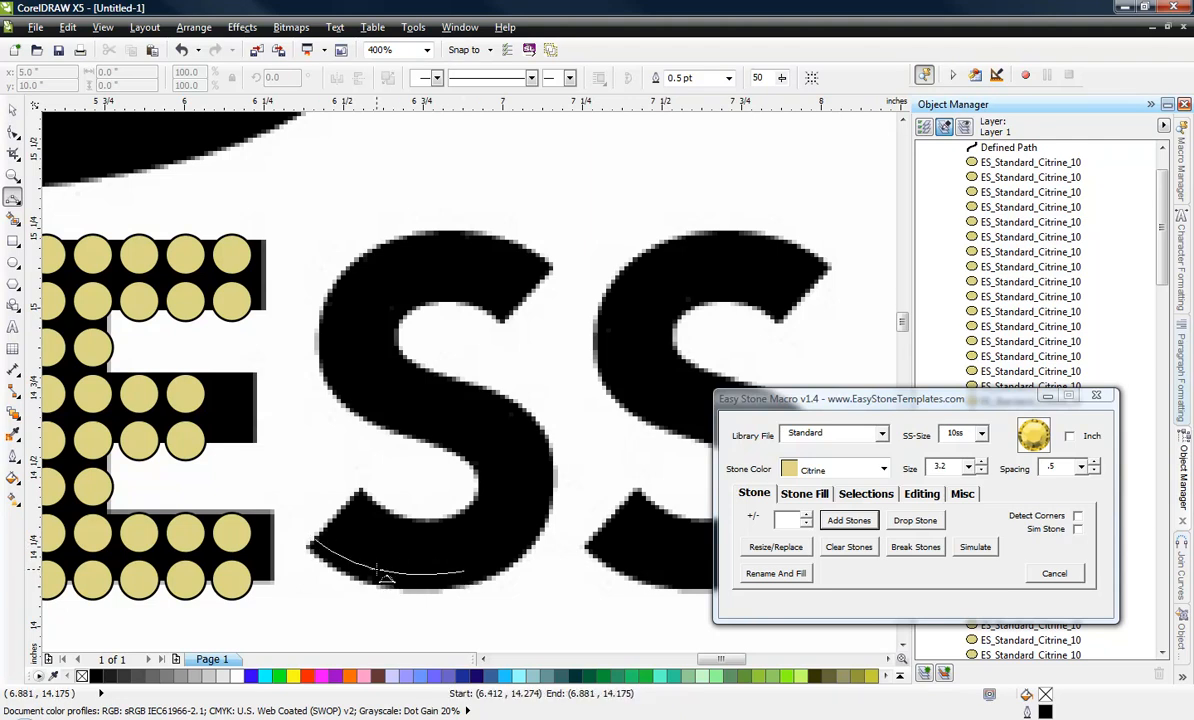
{"action": "left_click", "coordinate": [372, 582]}
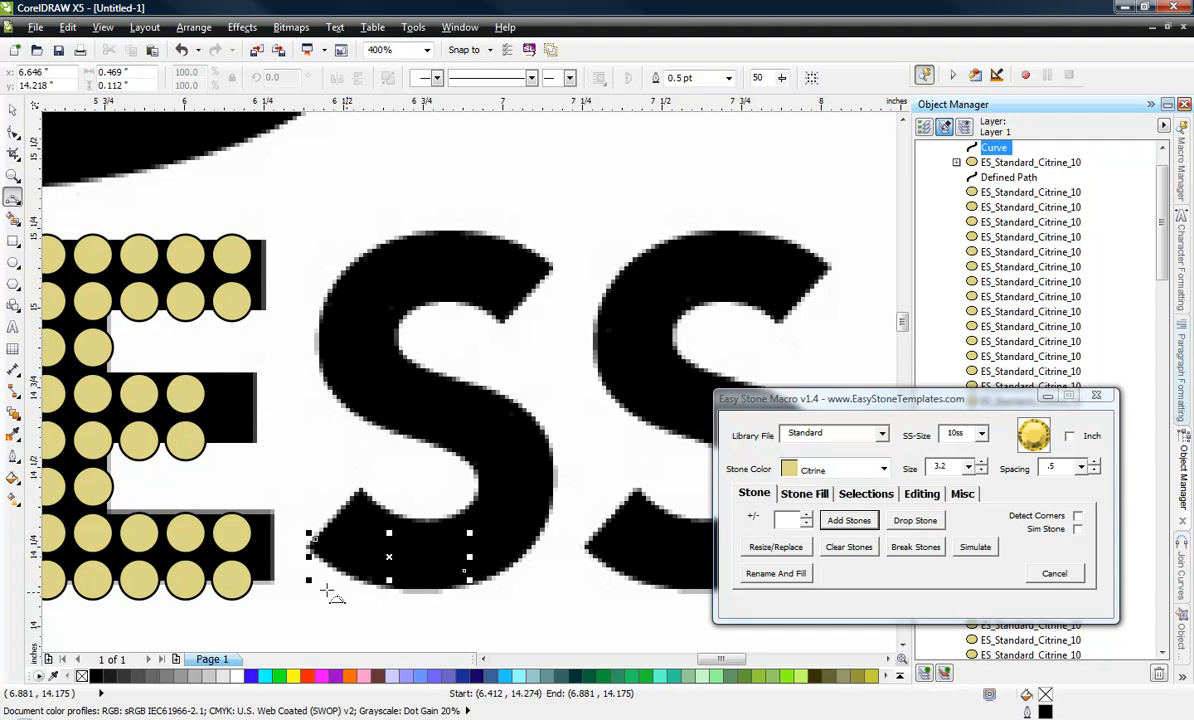
{"action": "right_click", "coordinate": [514, 676]}
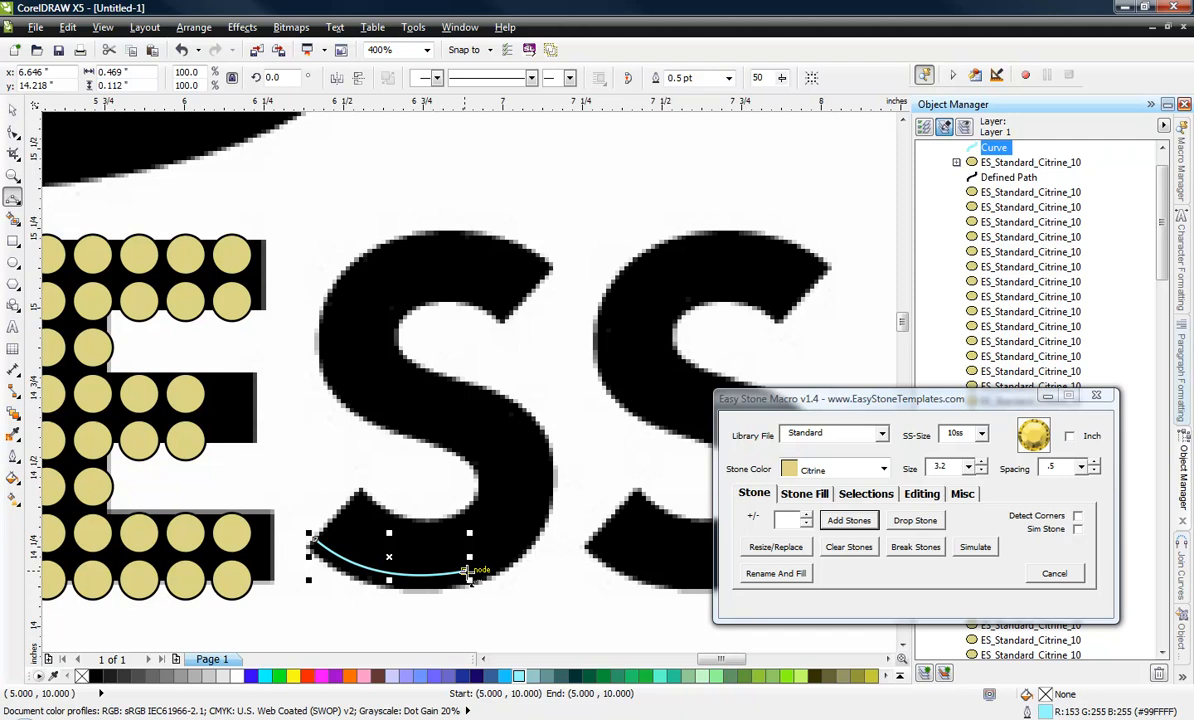
Extend the cyan curve with connected 3-point arcs around the S's lower bowl and along the upper edge of its middle stroke.
{"action": "left_click_drag", "start_coordinate": [465, 572], "coordinate": [545, 468]}
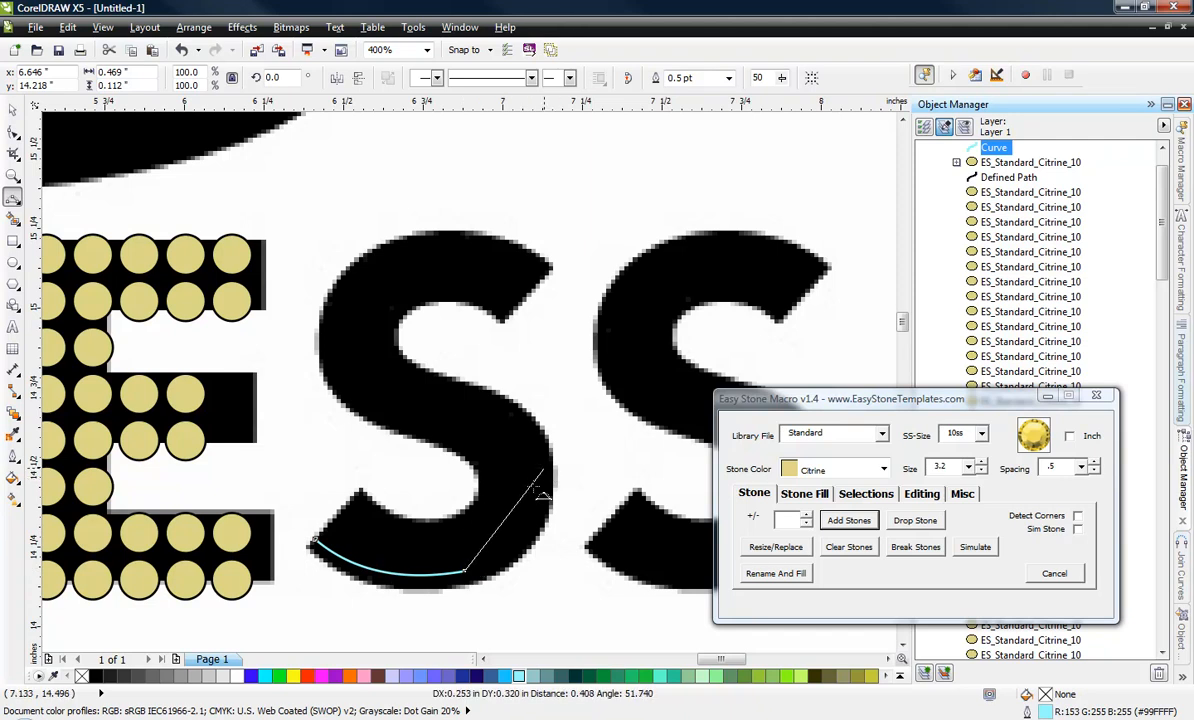
{"action": "left_click", "coordinate": [517, 541]}
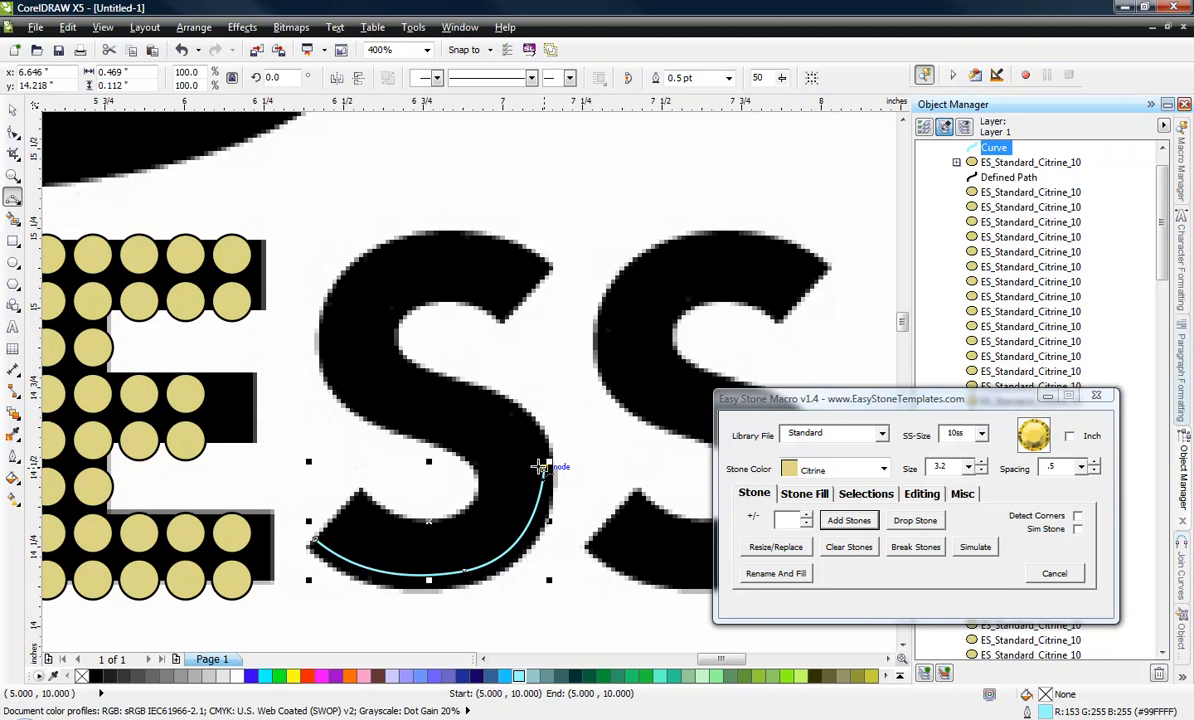
{"action": "left_click_drag", "start_coordinate": [543, 467], "coordinate": [461, 397]}
{"action": "left_click", "coordinate": [514, 432]}
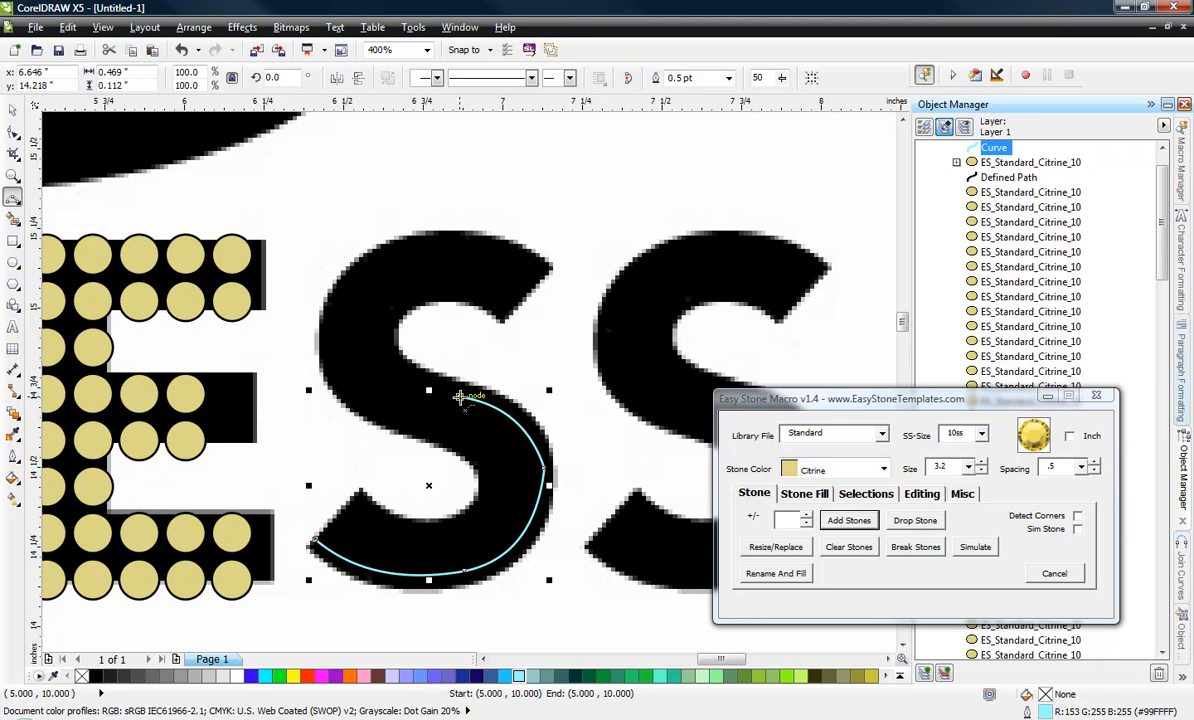
{"action": "left_click_drag", "start_coordinate": [459, 397], "coordinate": [400, 382]}
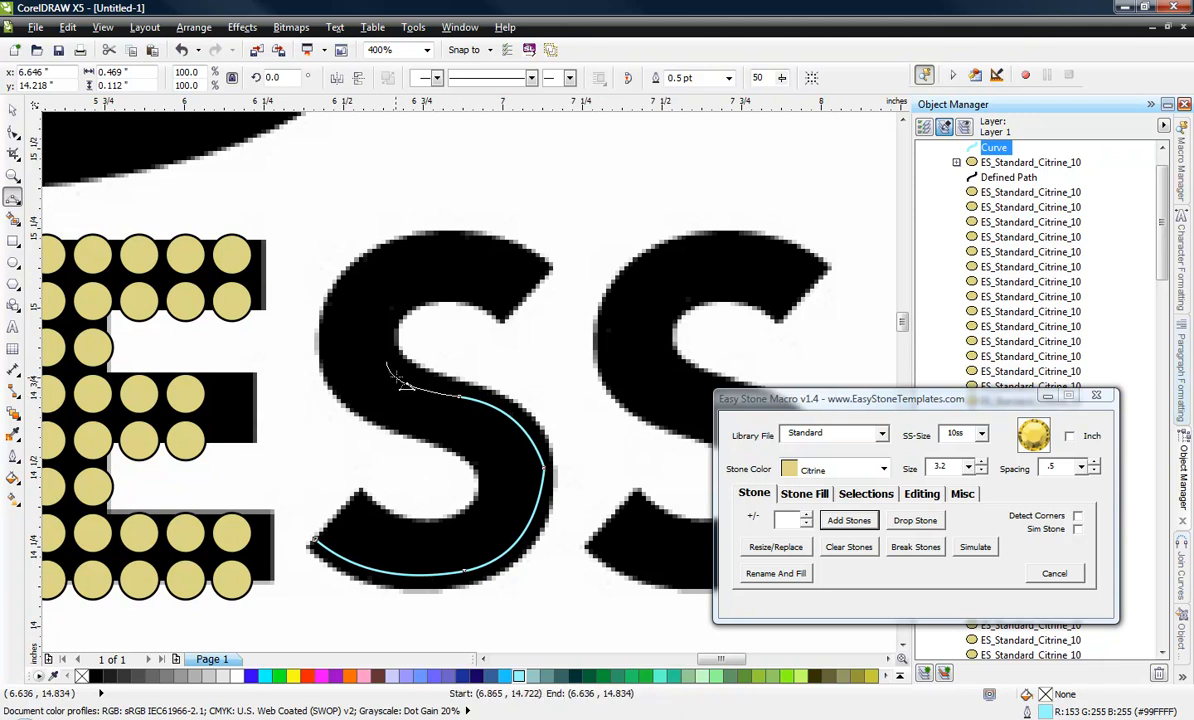
{"action": "left_click", "coordinate": [397, 378]}
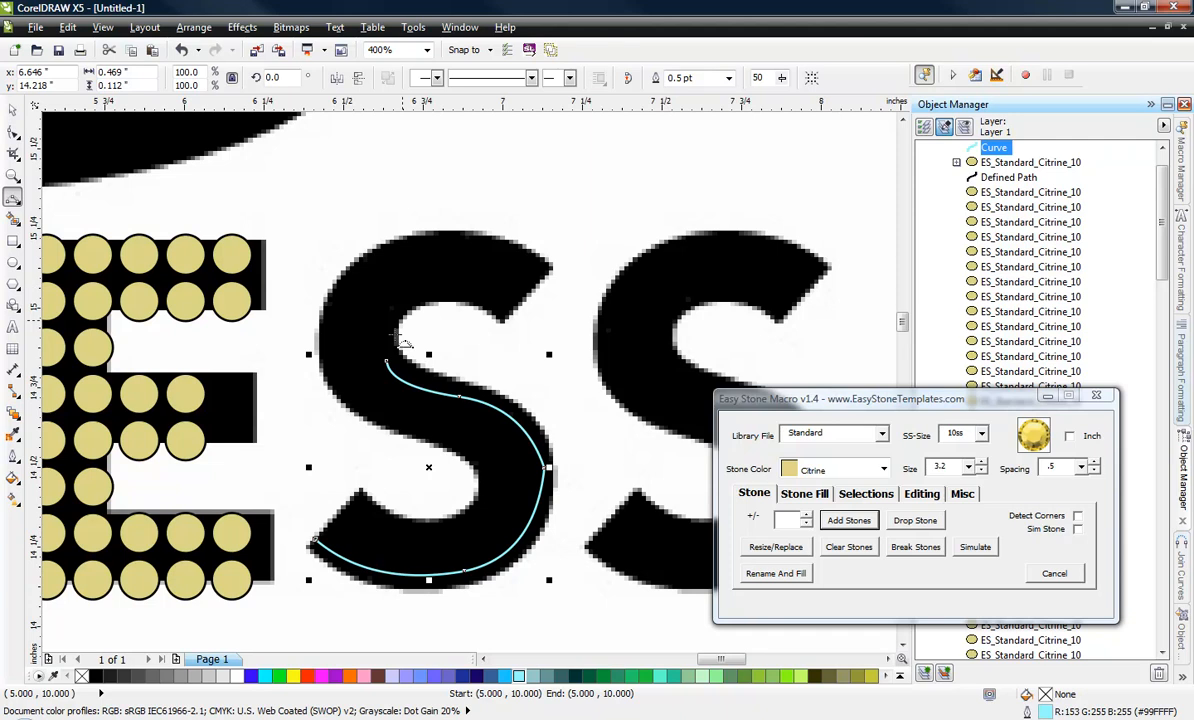
Continue the curve around the inner edge of the S's upper bowl to its top tip, completing a path about 0.72 by 0.91 inches.
{"action": "left_click_drag", "start_coordinate": [388, 359], "coordinate": [424, 290]}
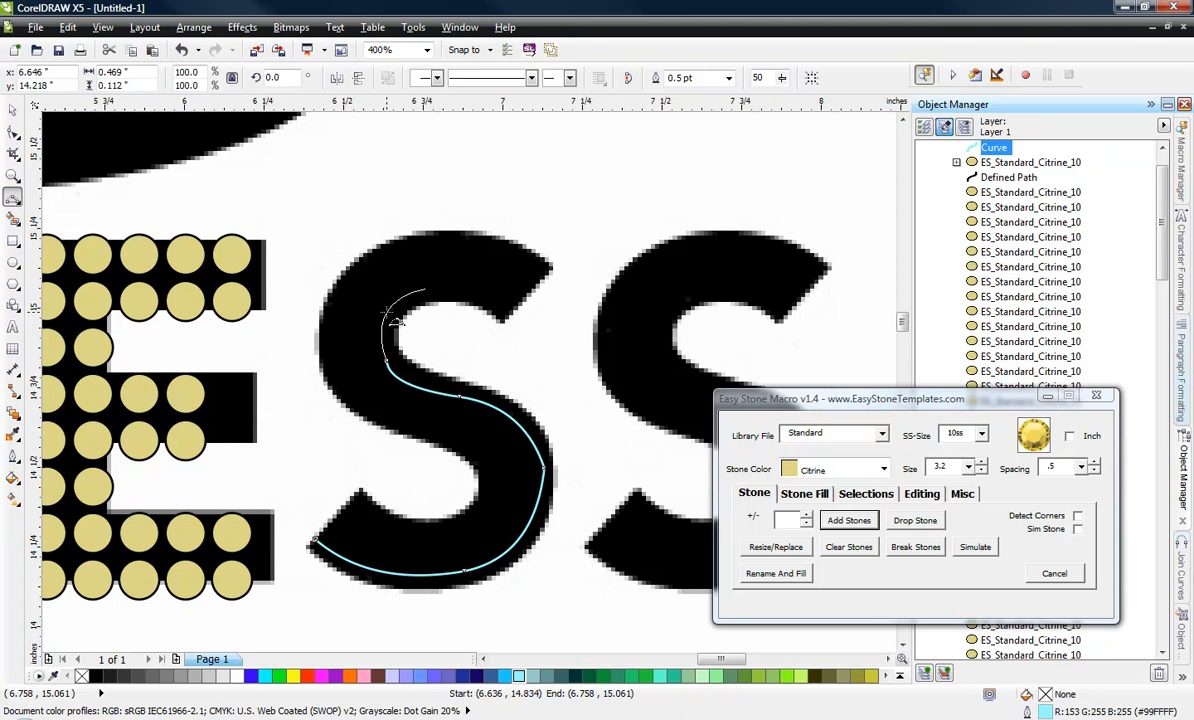
{"action": "left_click", "coordinate": [397, 320]}
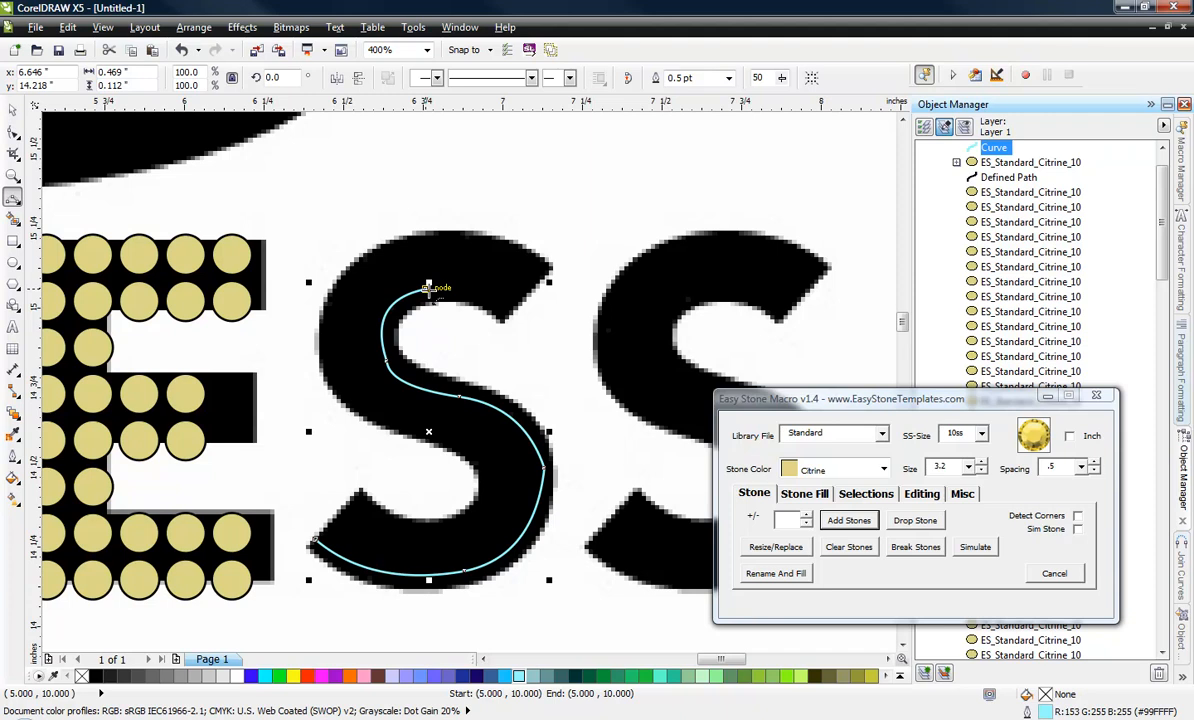
{"action": "left_click_drag", "start_coordinate": [428, 287], "coordinate": [505, 308]}
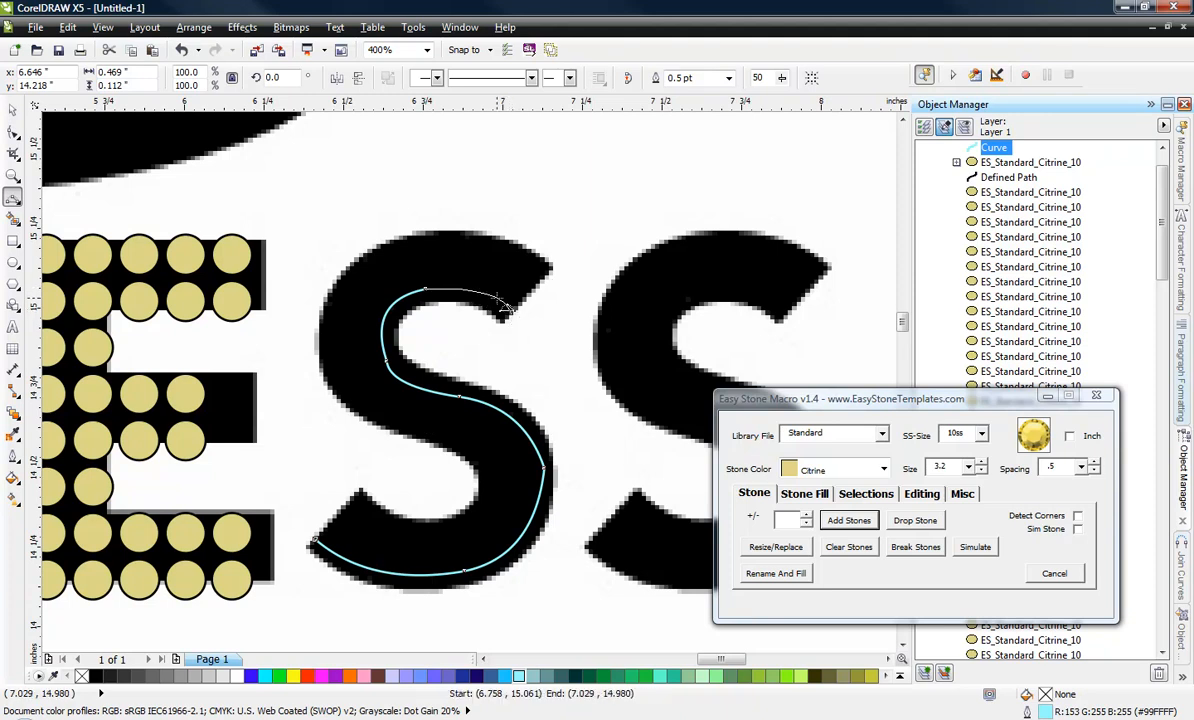
{"action": "left_click", "coordinate": [471, 290]}
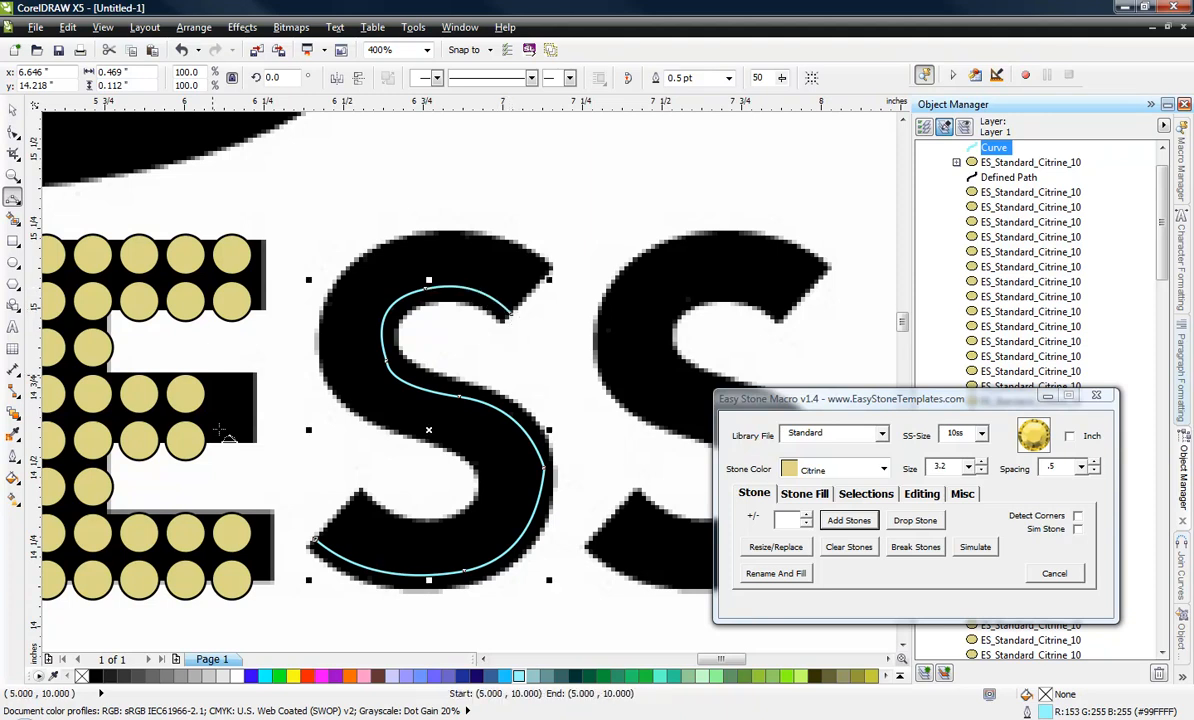
{"action": "left_click", "coordinate": [14, 112]}
{"action": "left_click", "coordinate": [265, 183]}
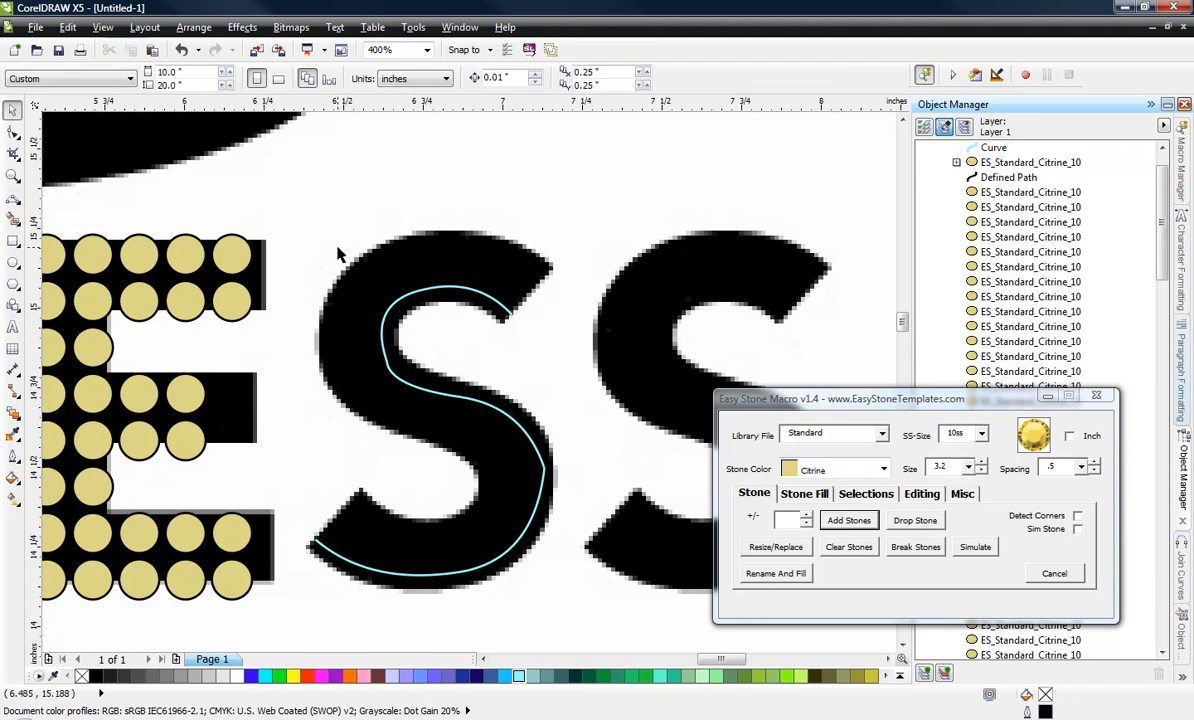
Shift the sharp node on the outer side of the S curve's lower bowl slightly inward.
{"action": "left_click", "coordinate": [395, 377]}
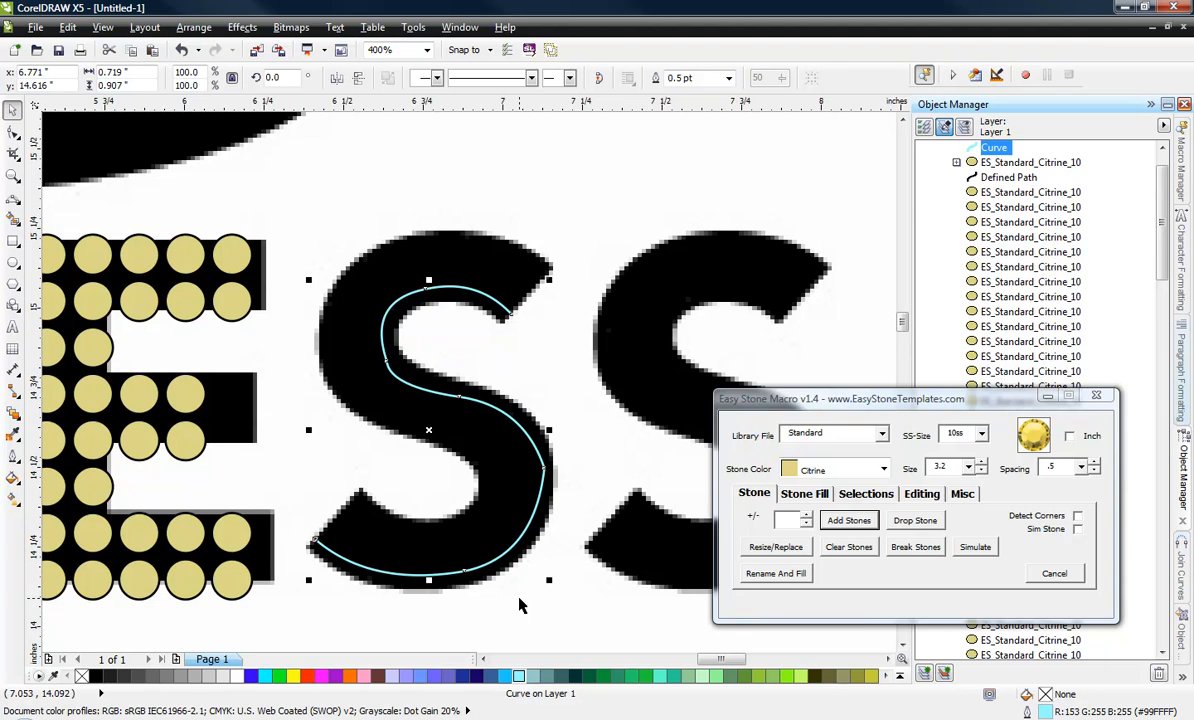
{"action": "left_click", "coordinate": [13, 131]}
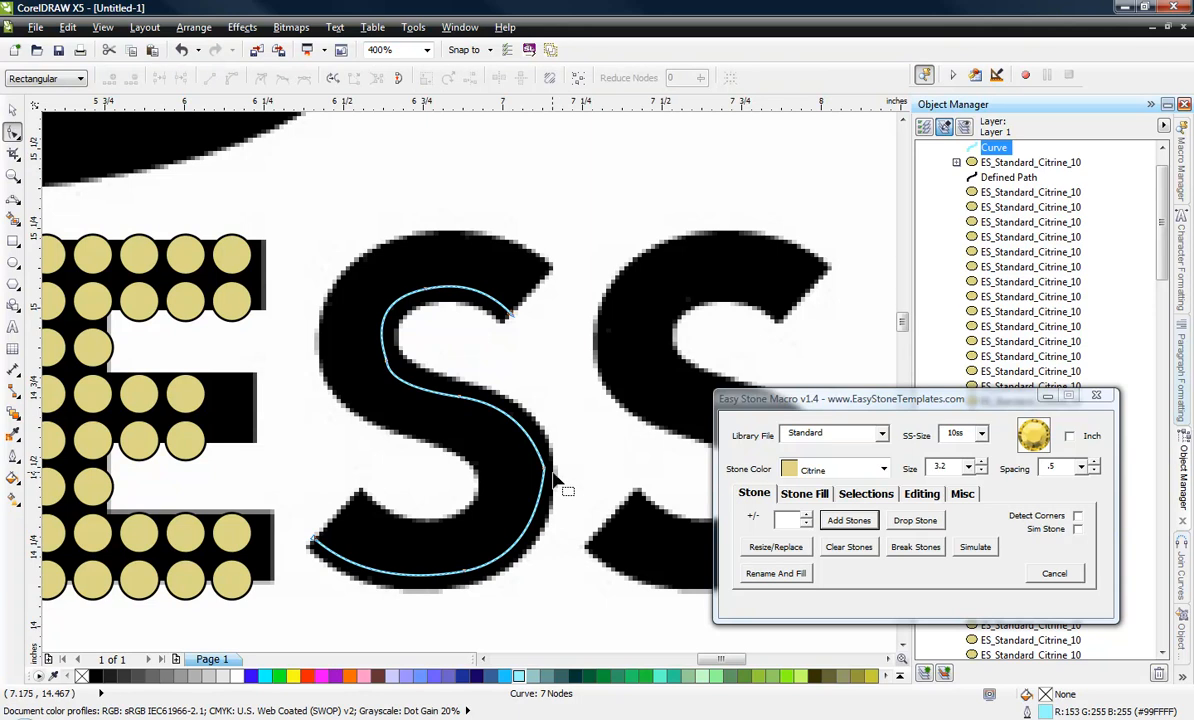
{"action": "scroll", "coordinate": [565, 462], "scroll_direction": "up", "scroll_amount": 2}
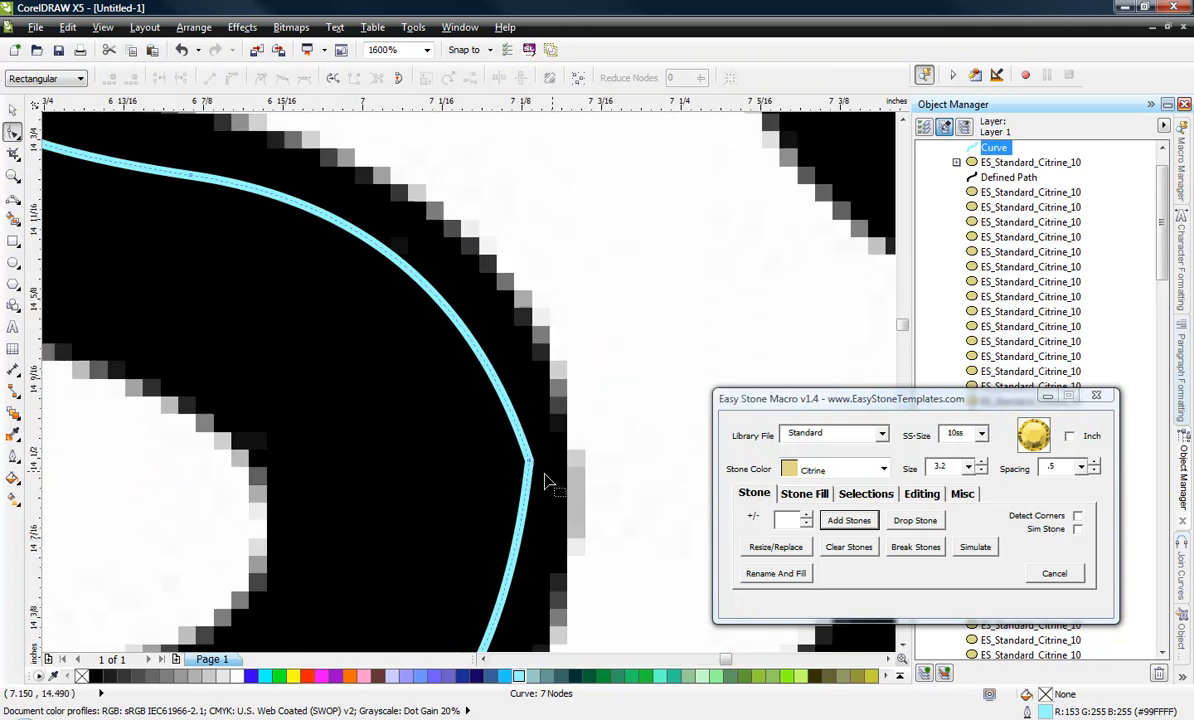
{"action": "mouse_move", "coordinate": [530, 461]}
{"action": "left_mouse_down"}
{"action": "mouse_move", "coordinate": [522, 469]}
{"action": "mouse_move", "coordinate": [524, 456]}
{"action": "left_mouse_up"}
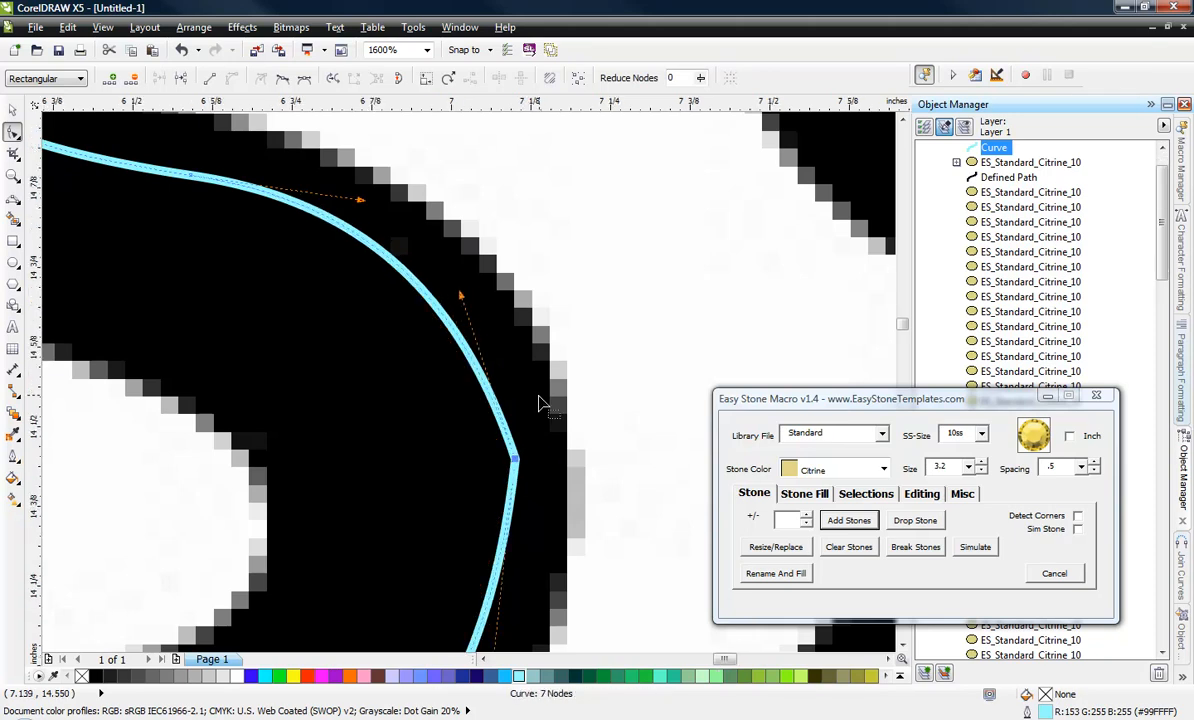
Smooth the lower bowl of the S curve by adding a node above and below the sharp node and deleting the sharp one.
{"action": "scroll", "coordinate": [502, 368], "scroll_direction": "down", "scroll_amount": 1}
{"action": "double_click", "coordinate": [464, 328]}
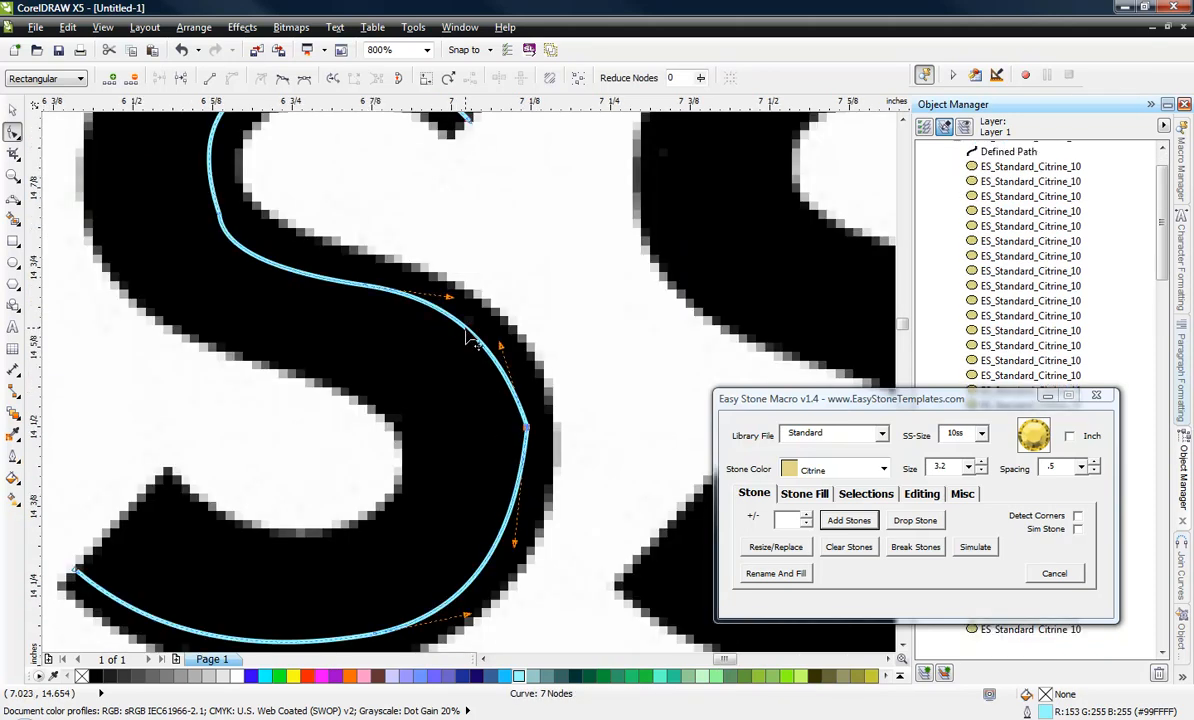
{"action": "double_click", "coordinate": [510, 518]}
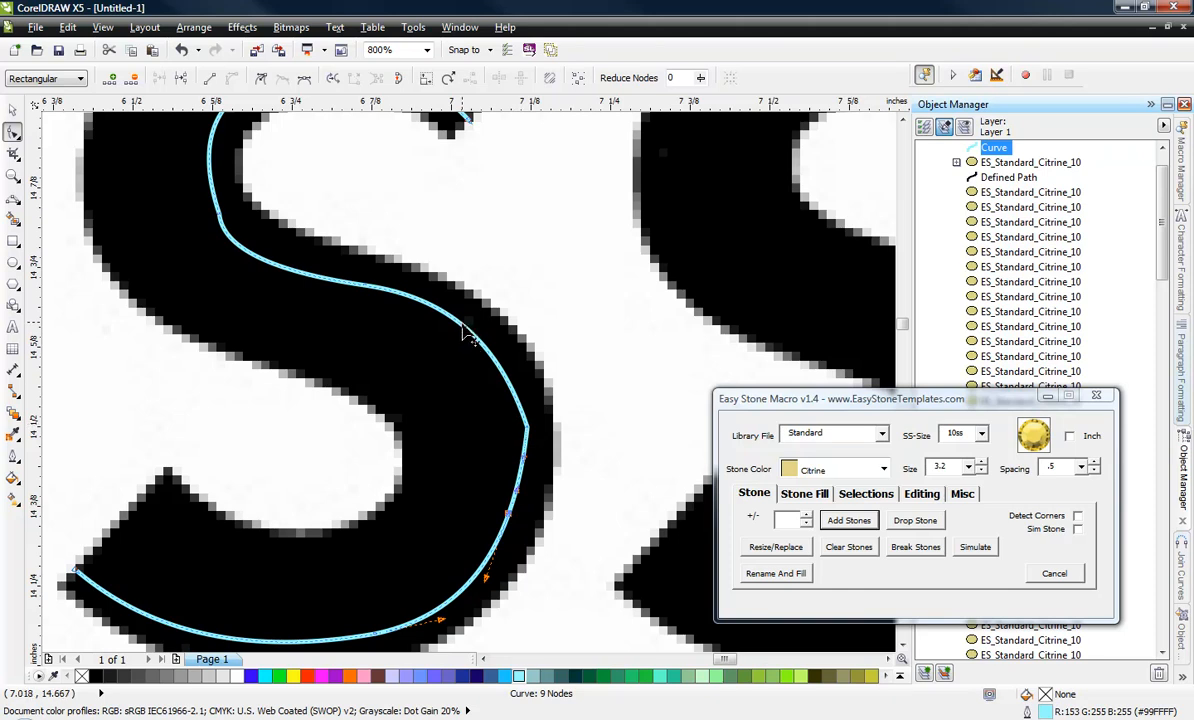
{"action": "left_click", "coordinate": [527, 432]}
{"action": "key", "text": "Delete"}
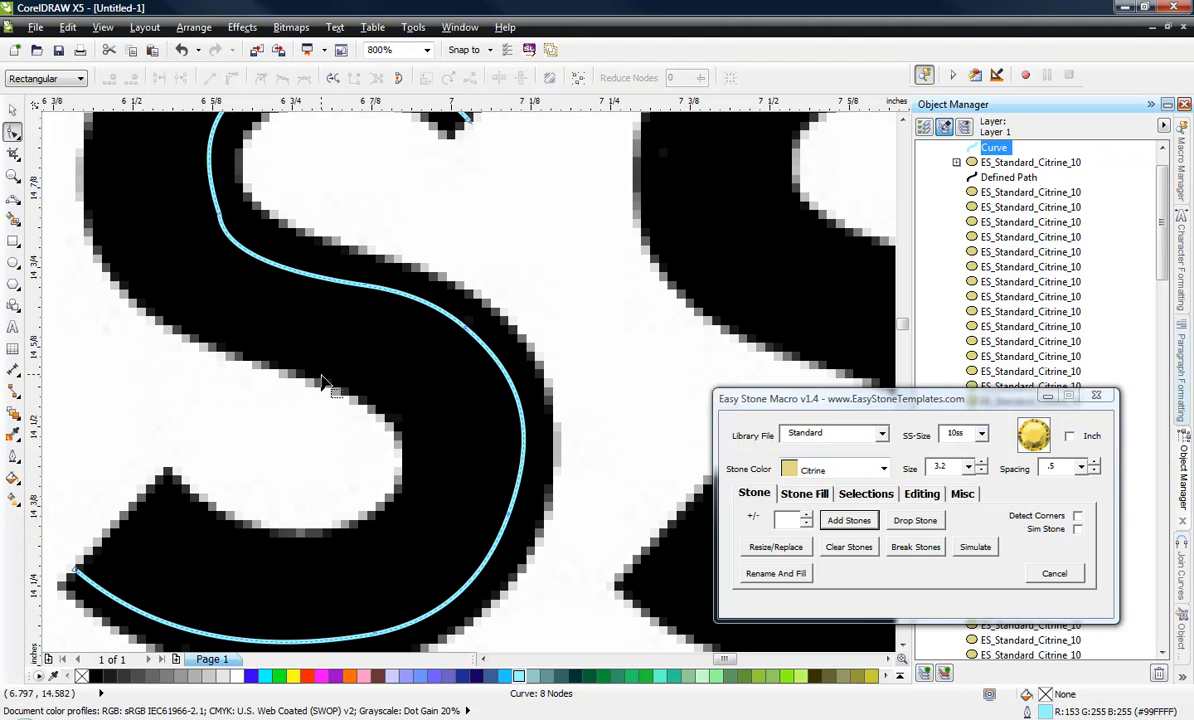
{"action": "scroll", "coordinate": [308, 350], "scroll_direction": "down", "scroll_amount": 2}
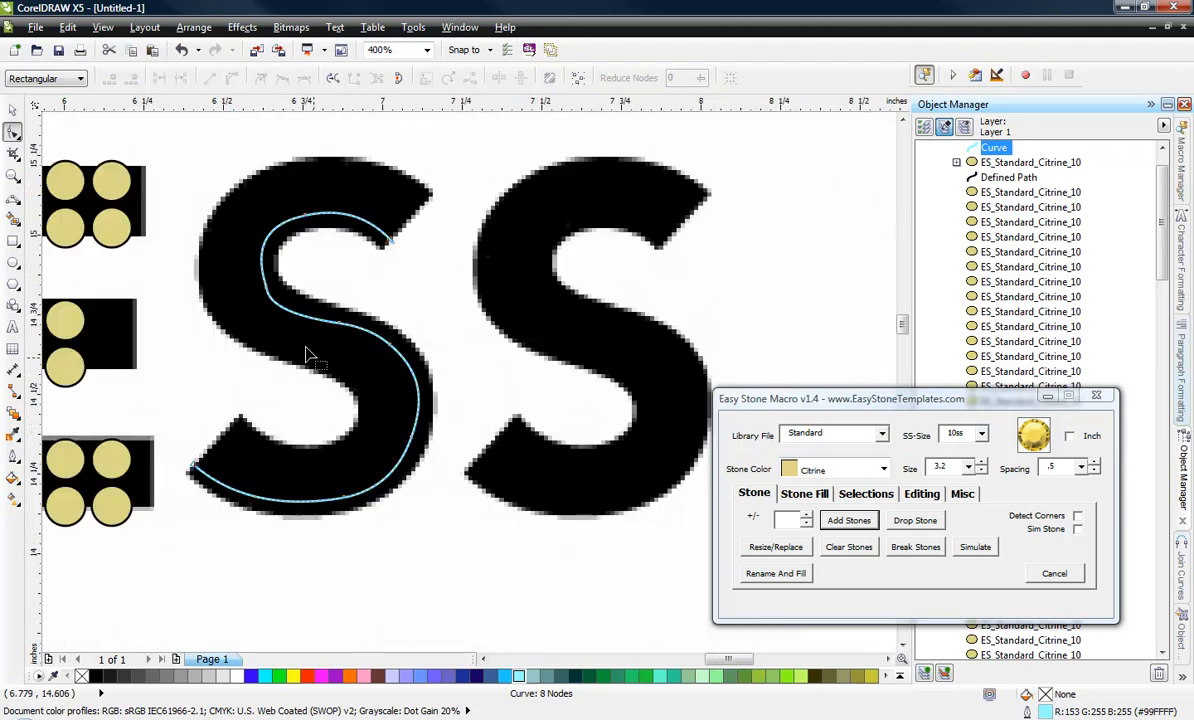
{"action": "left_click", "coordinate": [12, 109]}
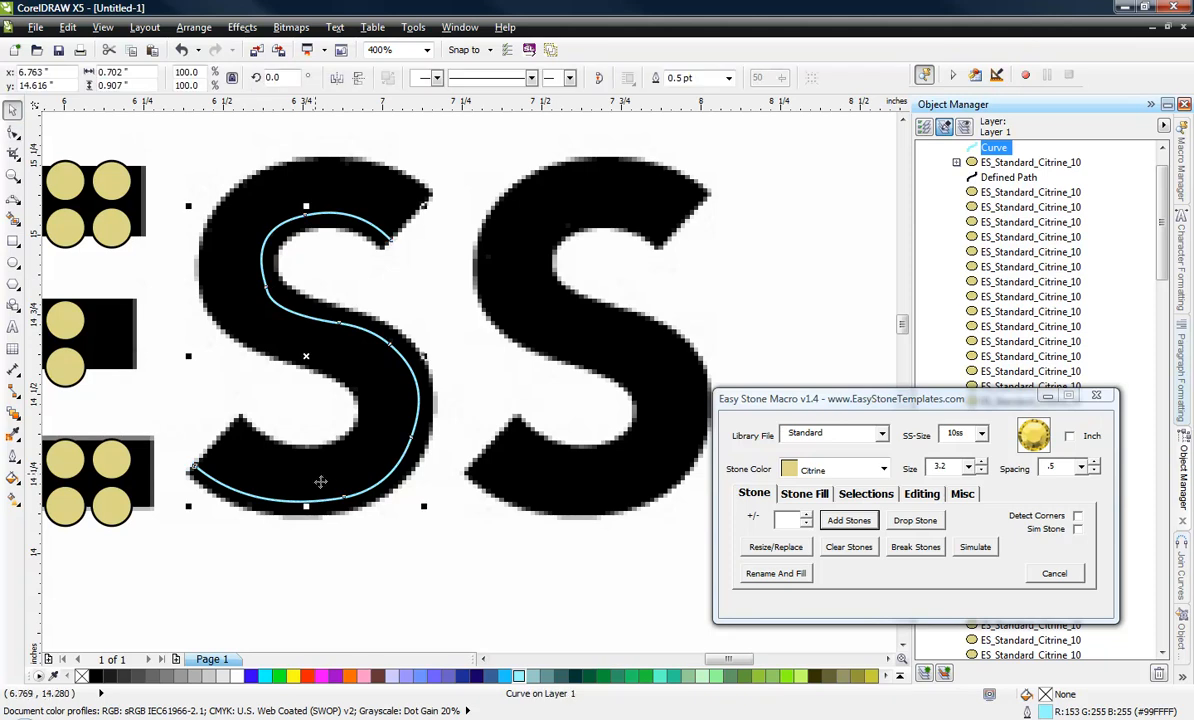
{"action": "left_click", "coordinate": [365, 587]}
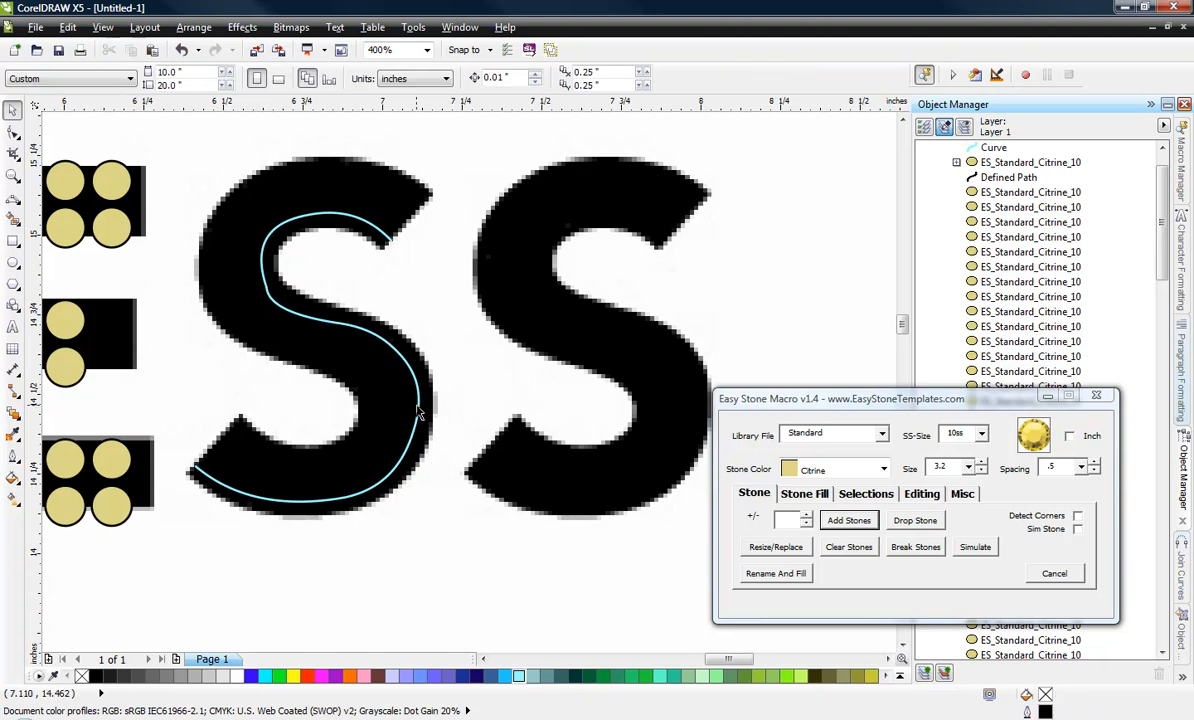
Create one Island Fill offset at 3.7 from the S curve and colour its outline light cyan (#99FFFF).
{"action": "left_click", "coordinate": [415, 399]}
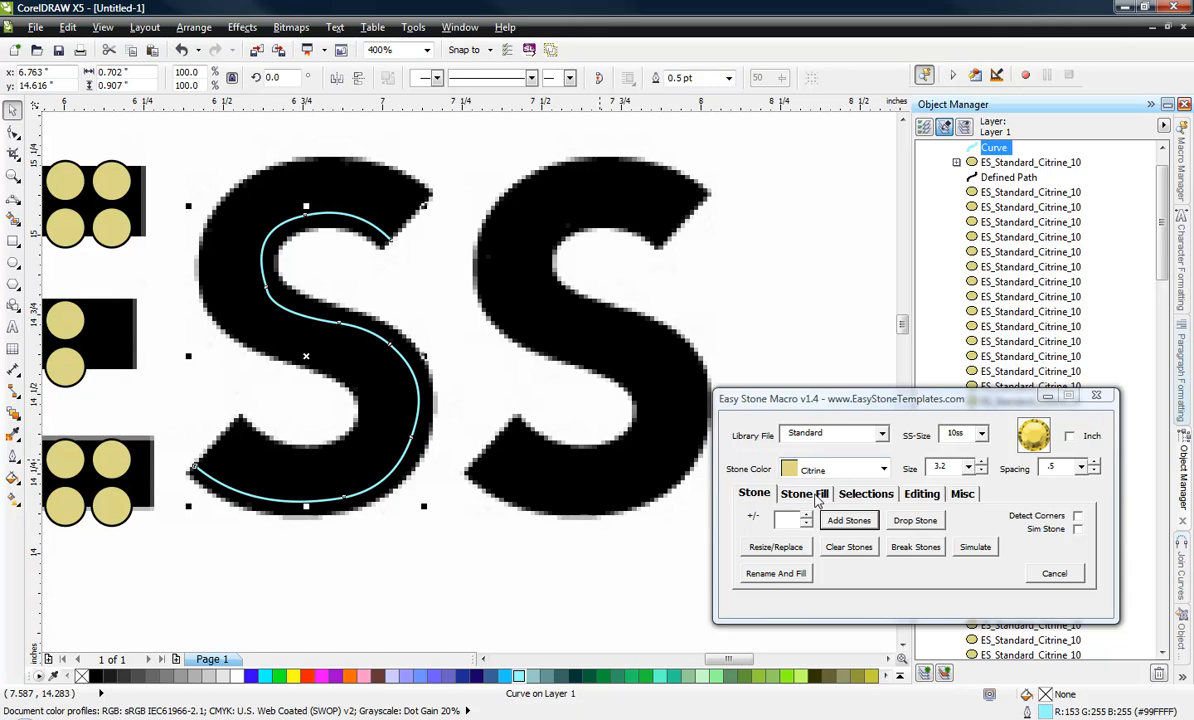
{"action": "left_click", "coordinate": [812, 494]}
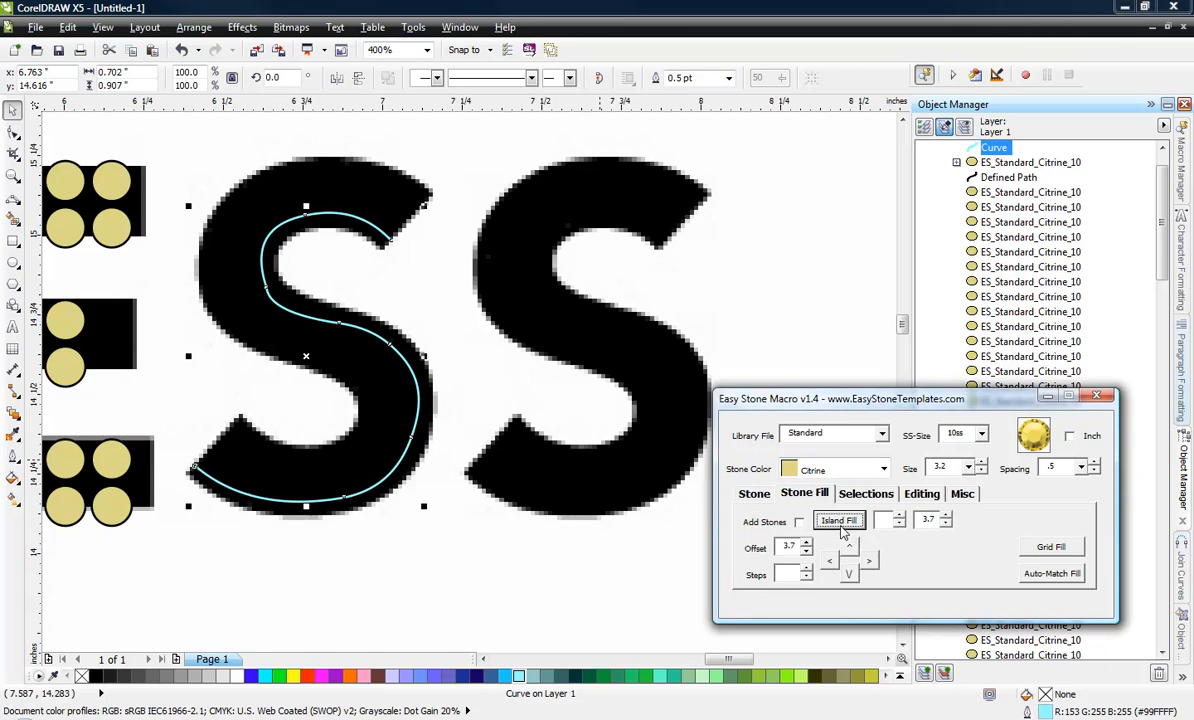
{"action": "left_click", "coordinate": [899, 516]}
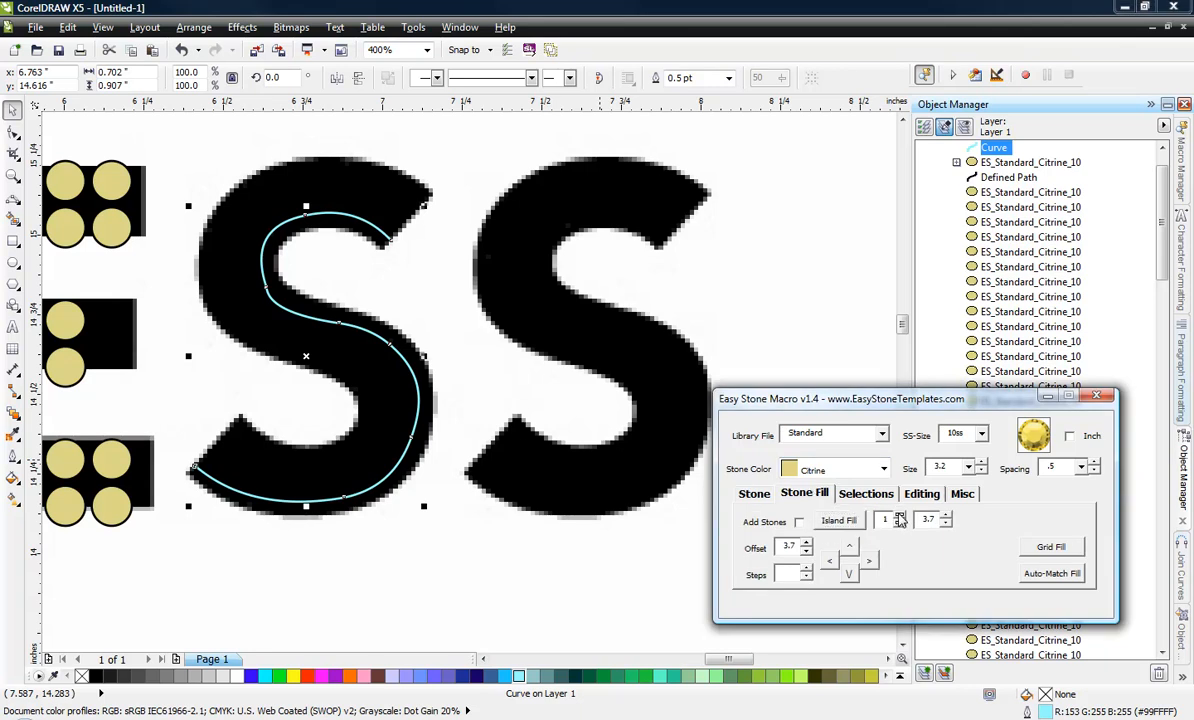
{"action": "left_click", "coordinate": [838, 520]}
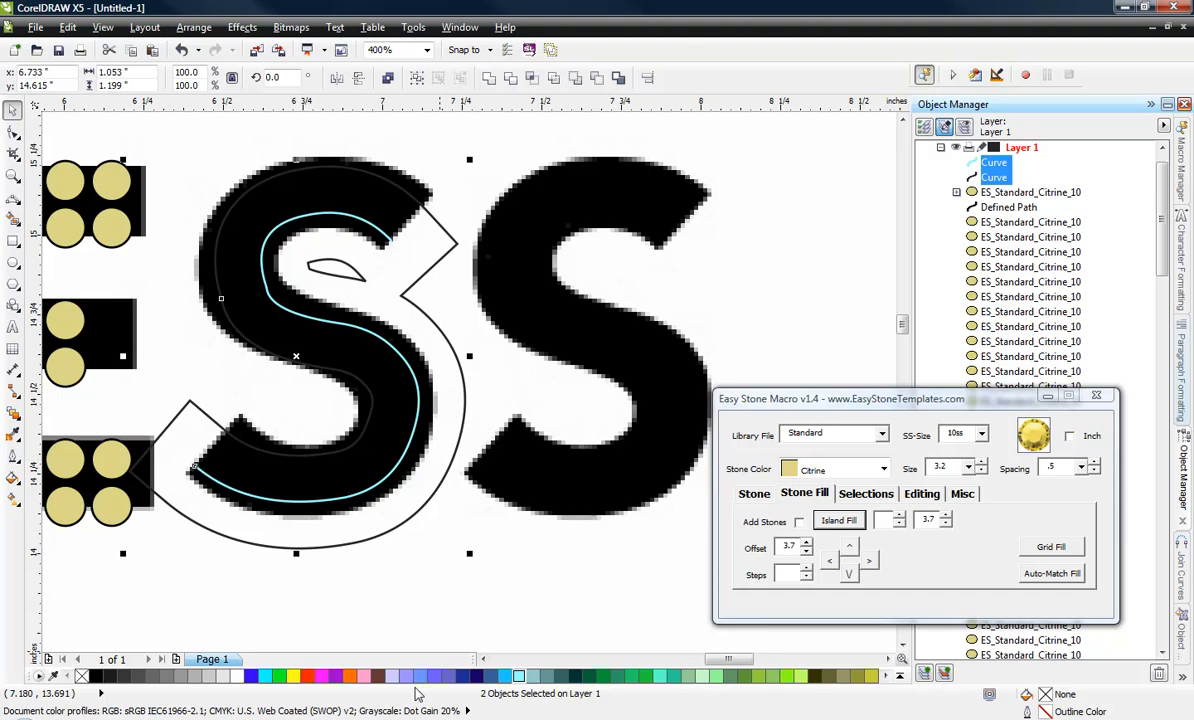
{"action": "right_click", "coordinate": [519, 676]}
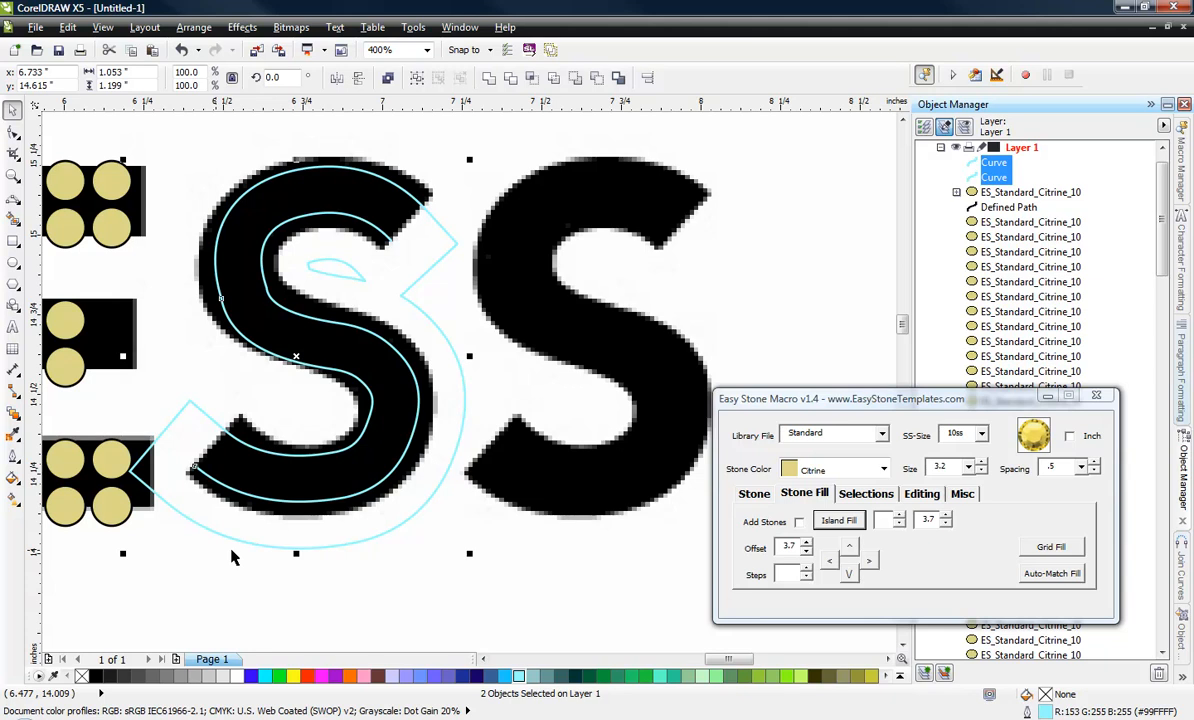
Try to break the S's offset curve at its outer corner nodes using Break at Nodes without a node angle.
{"action": "left_click", "coordinate": [13, 131]}
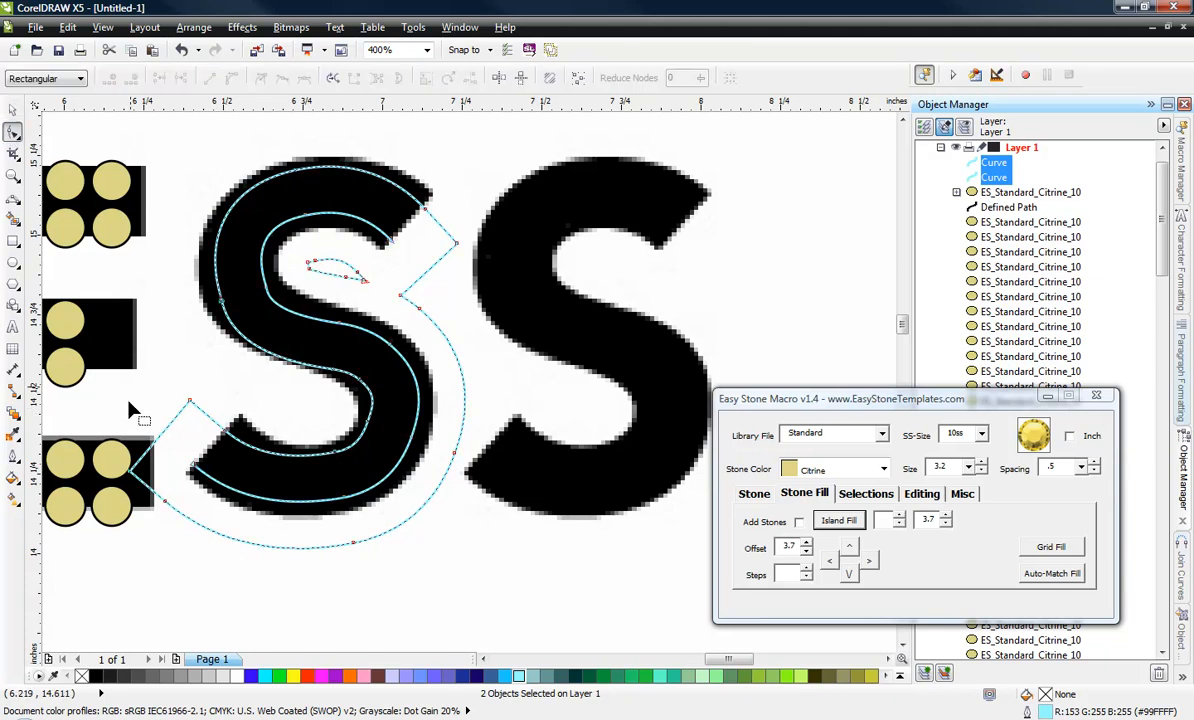
{"action": "left_click", "coordinate": [150, 468]}
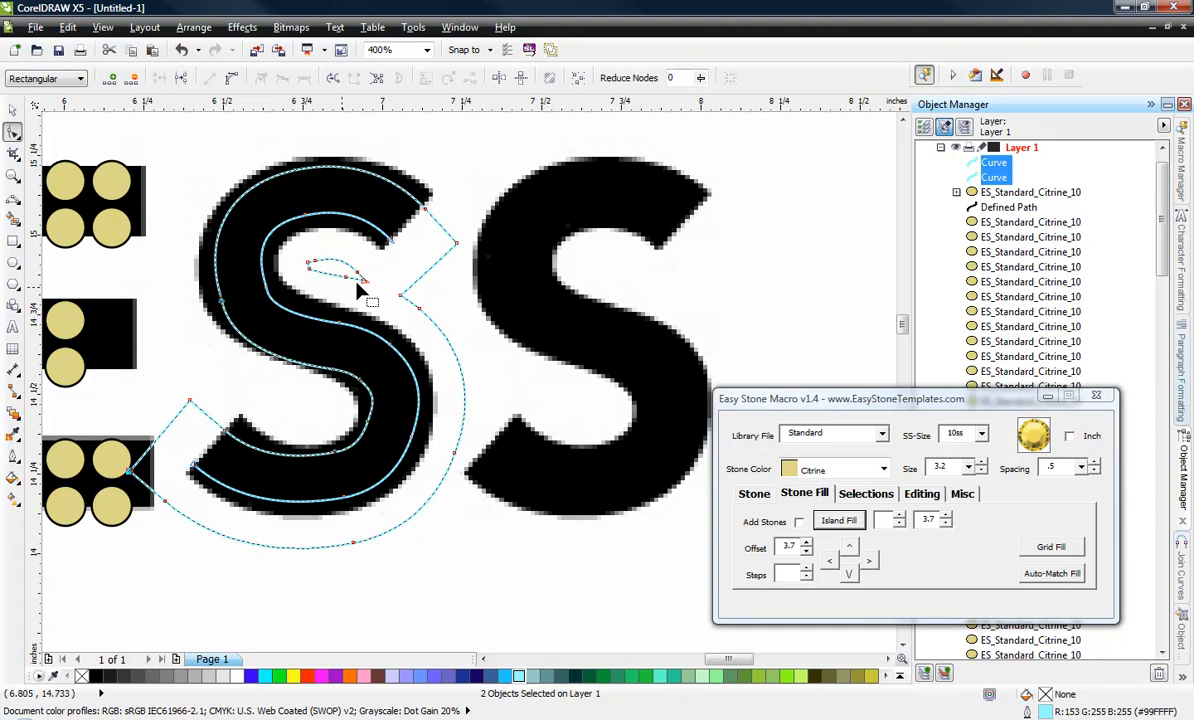
{"action": "left_click_drag", "start_coordinate": [478, 228], "coordinate": [450, 270]}
{"action": "left_click", "coordinate": [912, 493]}
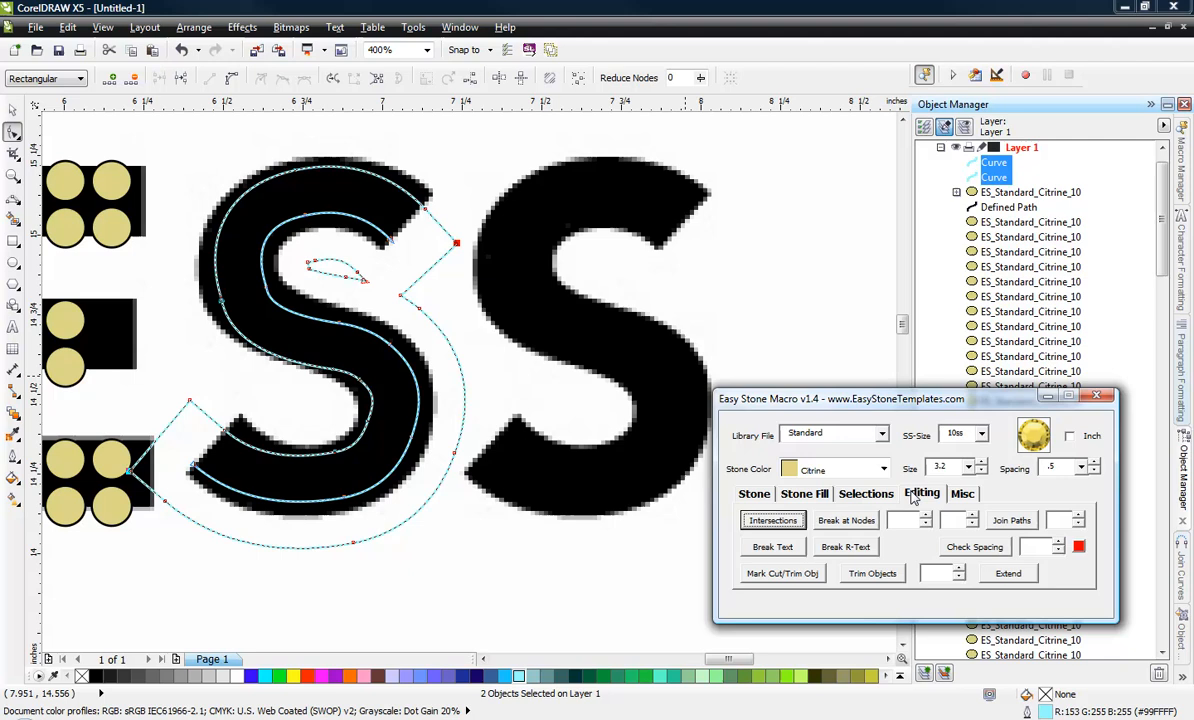
{"action": "left_click", "coordinate": [846, 520]}
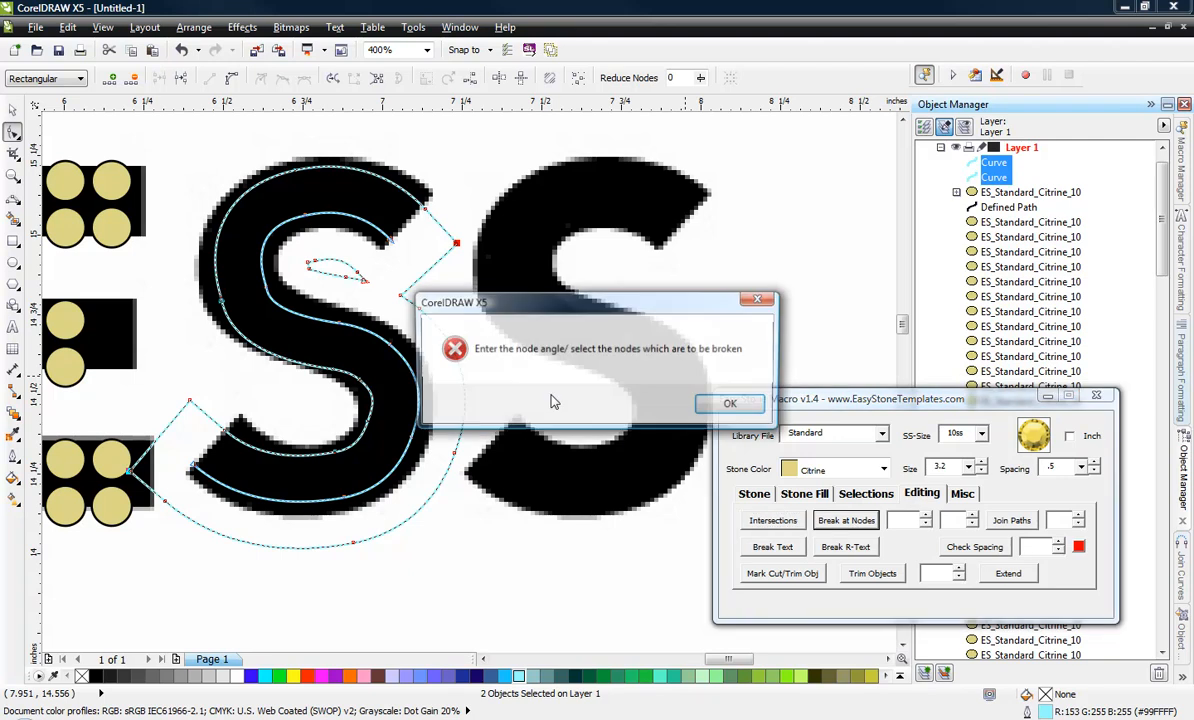
{"action": "left_click", "coordinate": [730, 405]}
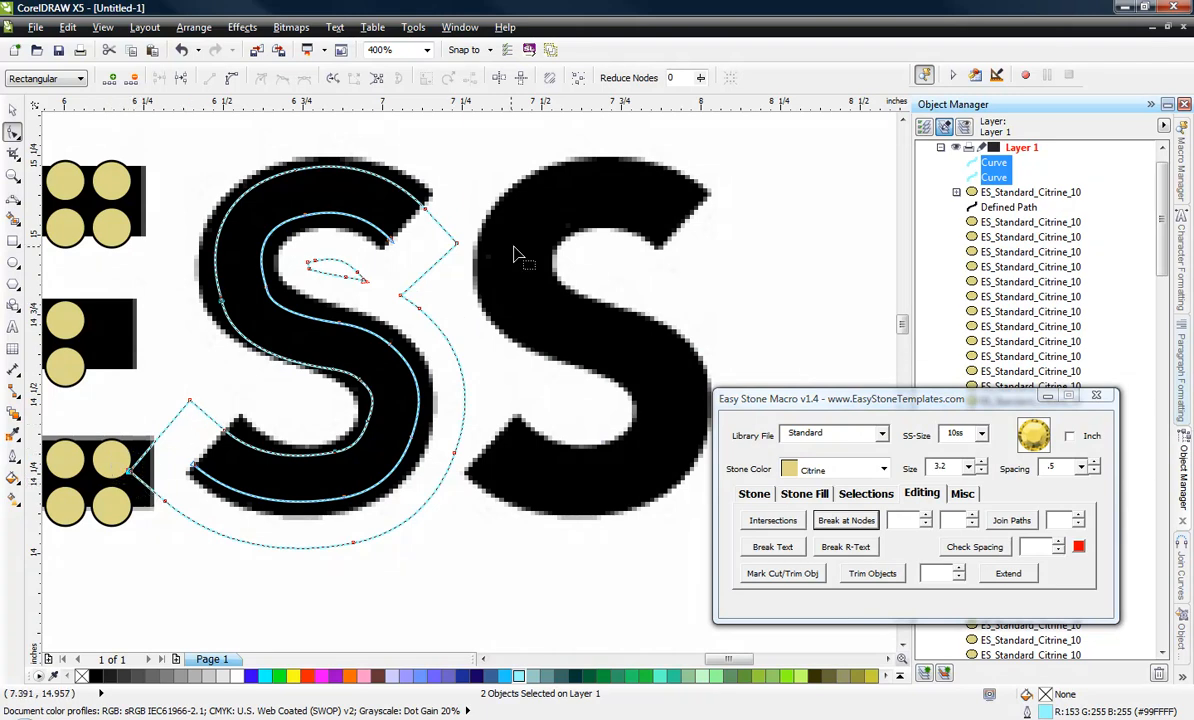
{"action": "left_click_drag", "start_coordinate": [490, 236], "coordinate": [446, 270]}
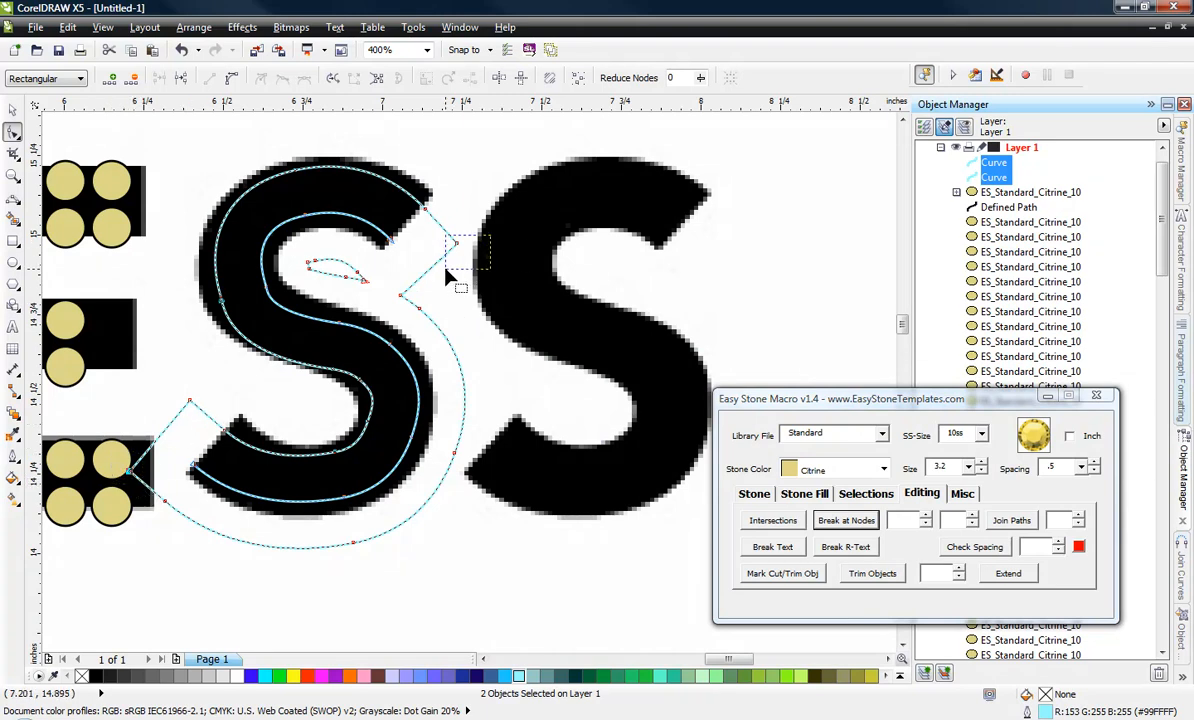
{"action": "left_click", "coordinate": [842, 518]}
{"action": "left_click", "coordinate": [712, 404]}
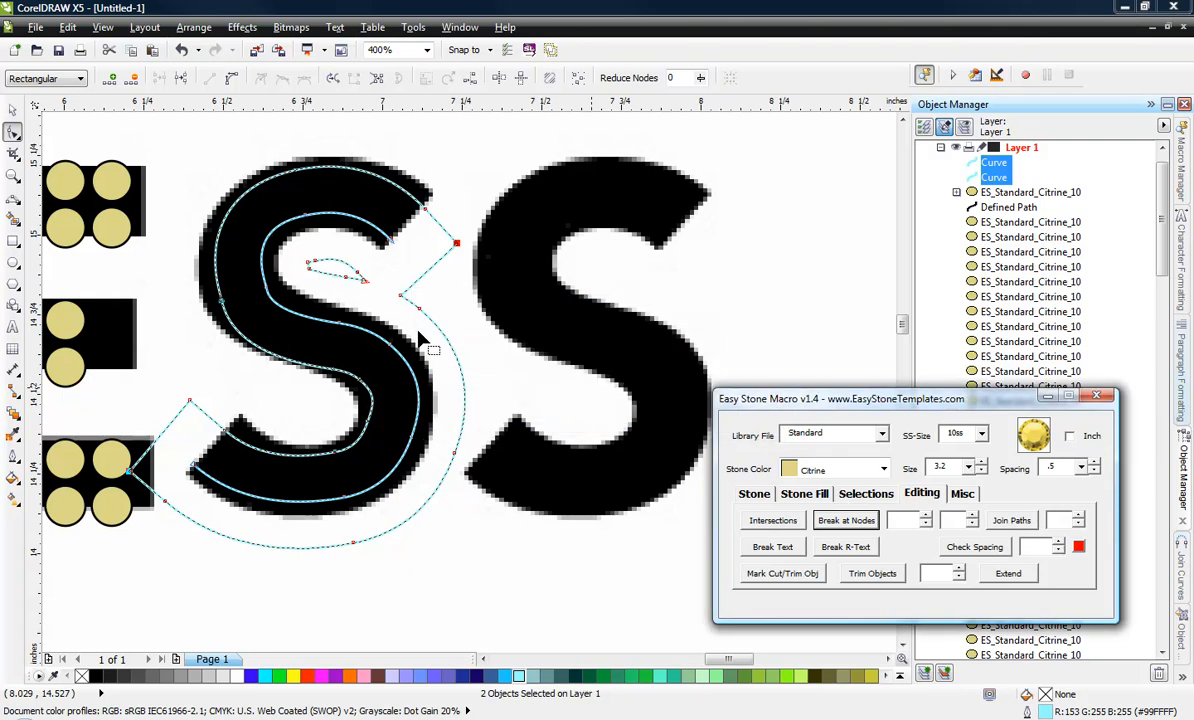
Break the S curves at their corner nodes with Break at Nodes, using node angle values of 35 and 120.
{"action": "left_click", "coordinate": [897, 520]}
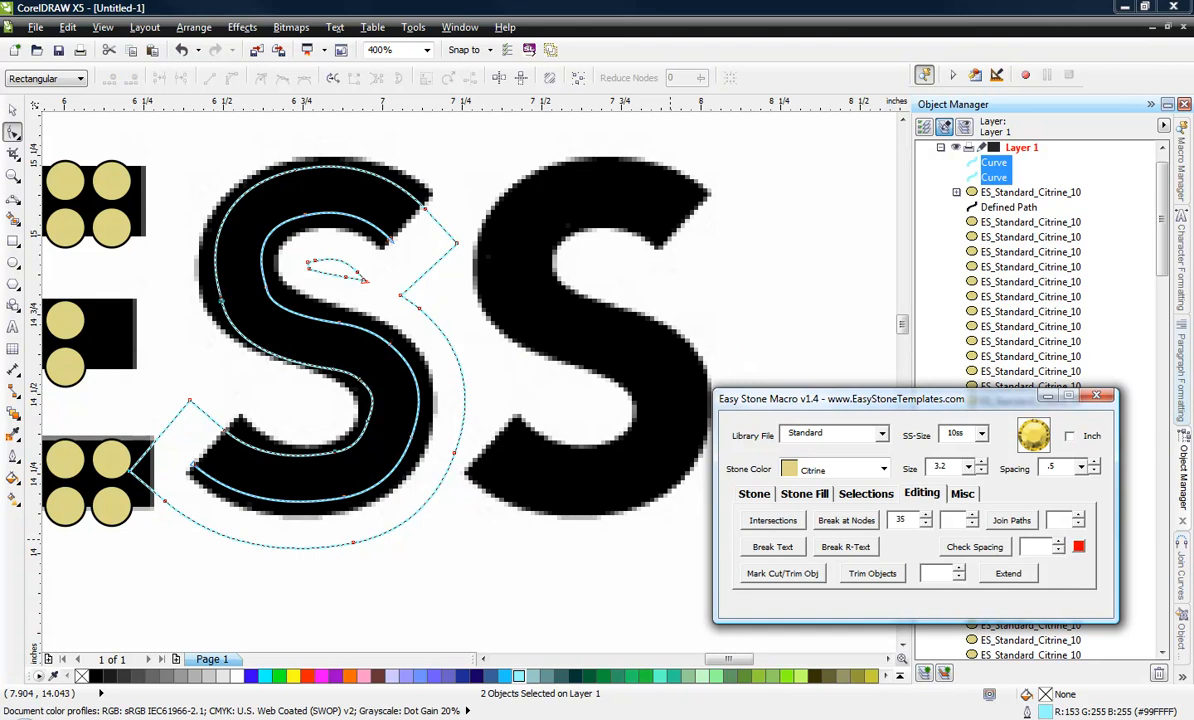
{"action": "left_click", "coordinate": [951, 520]}
{"action": "left_click_drag", "start_coordinate": [117, 451], "coordinate": [142, 482]}
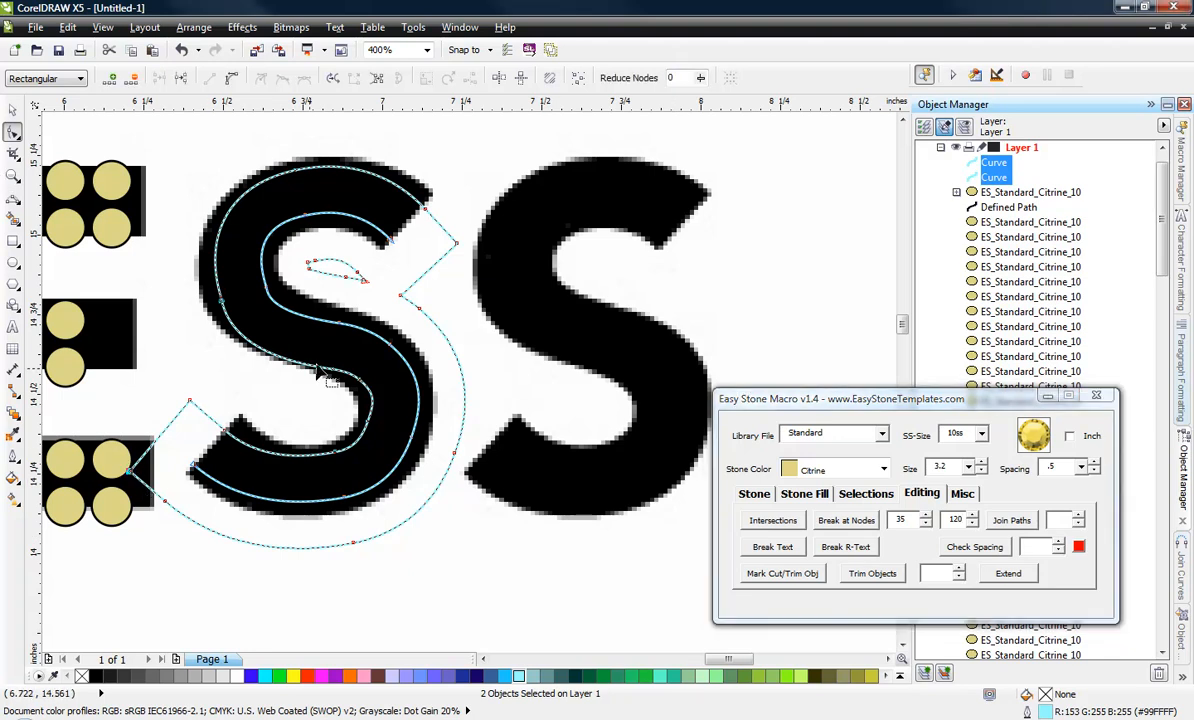
{"action": "left_click_drag", "start_coordinate": [446, 269], "coordinate": [453, 252]}
{"action": "left_click", "coordinate": [845, 520]}
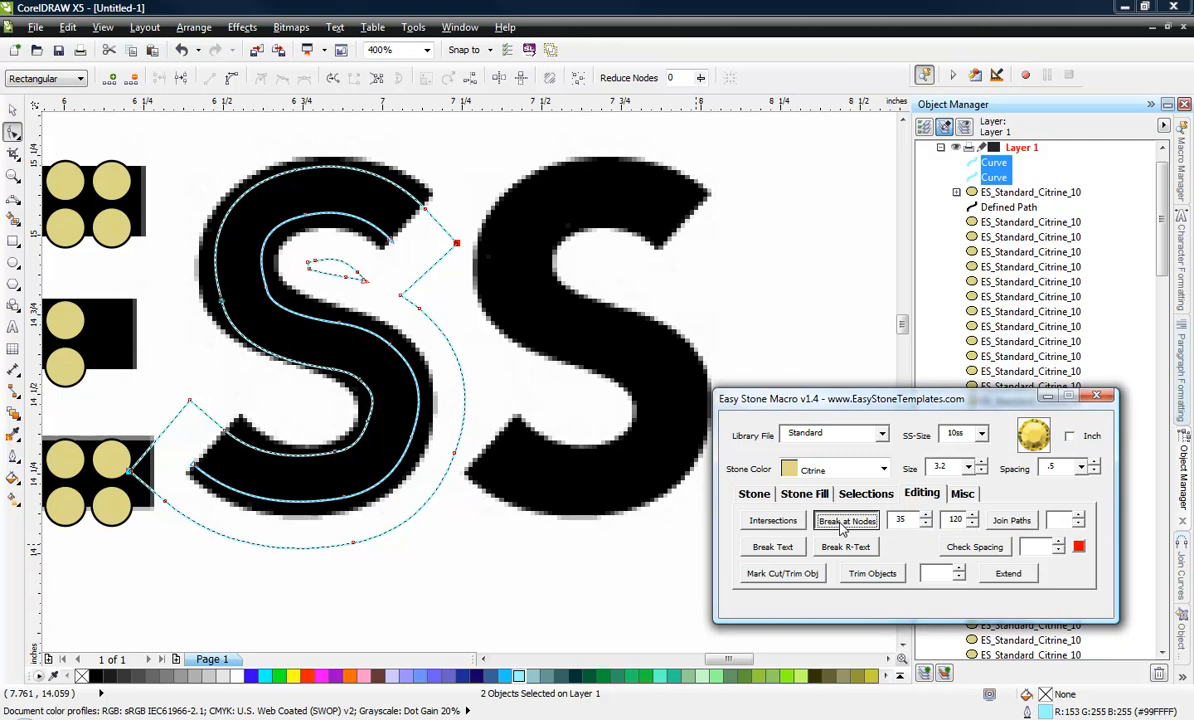
Delete the unwanted outer offset segment and the small teardrop loop inside the S's upper bowl.
{"action": "left_click", "coordinate": [460, 383]}
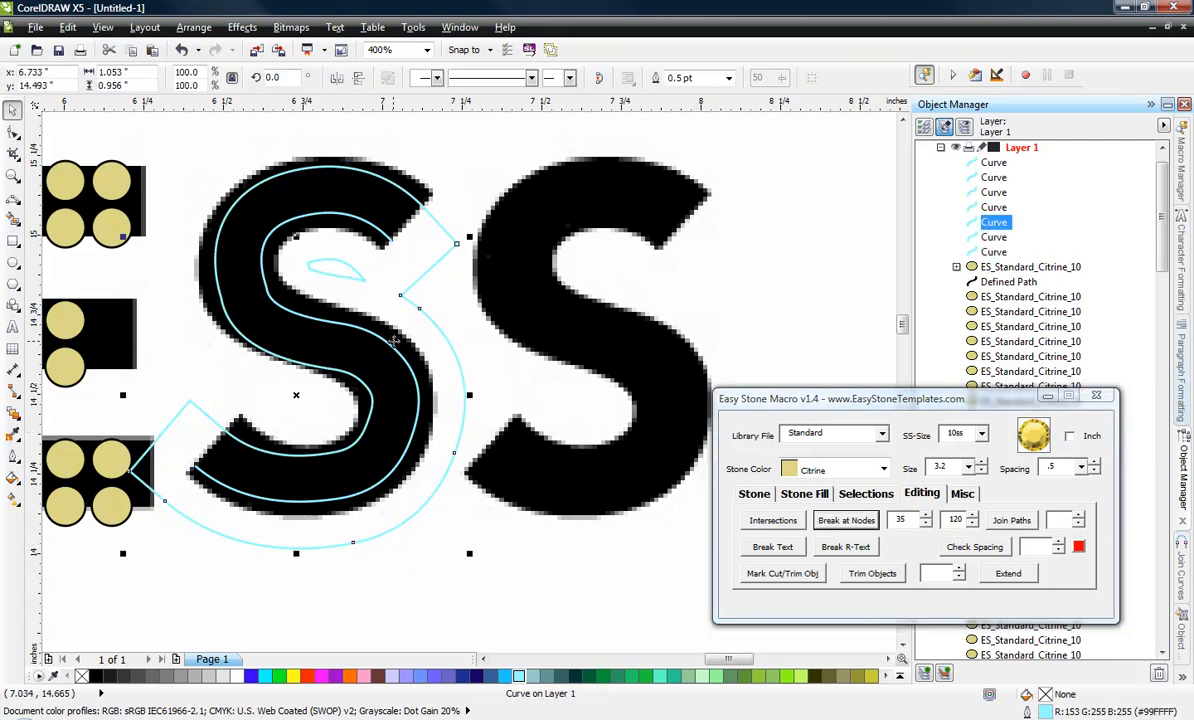
{"action": "key", "text": "Delete"}
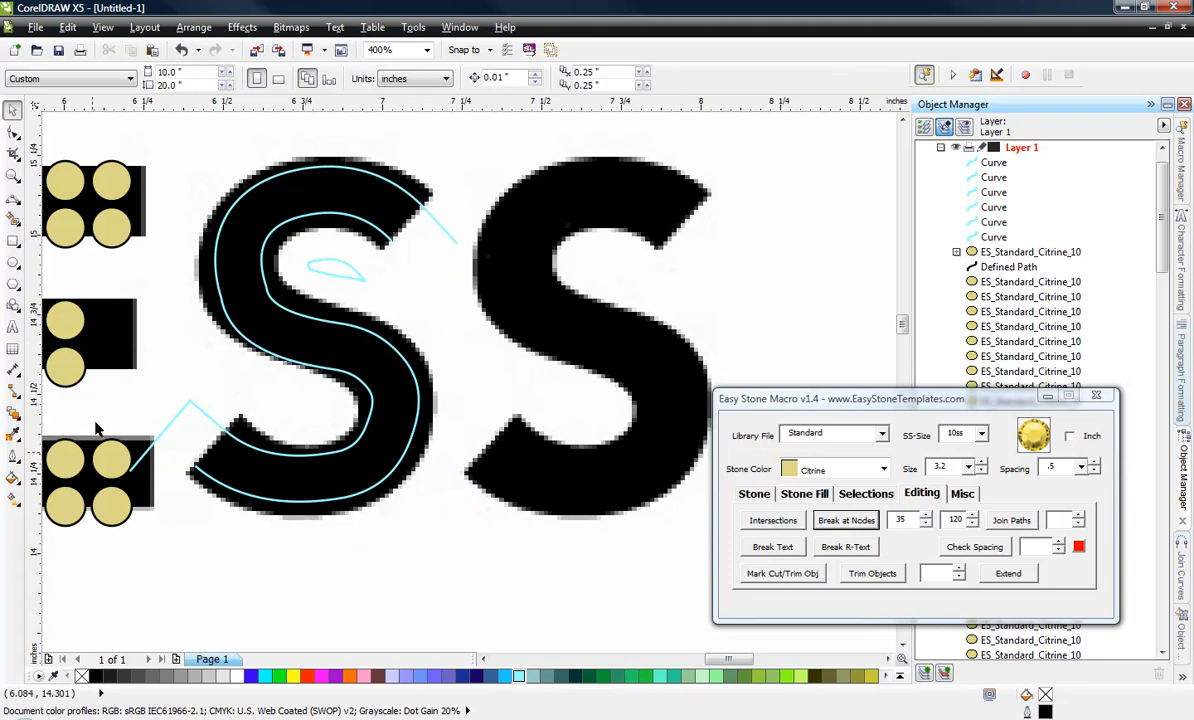
{"action": "left_click", "coordinate": [331, 272]}
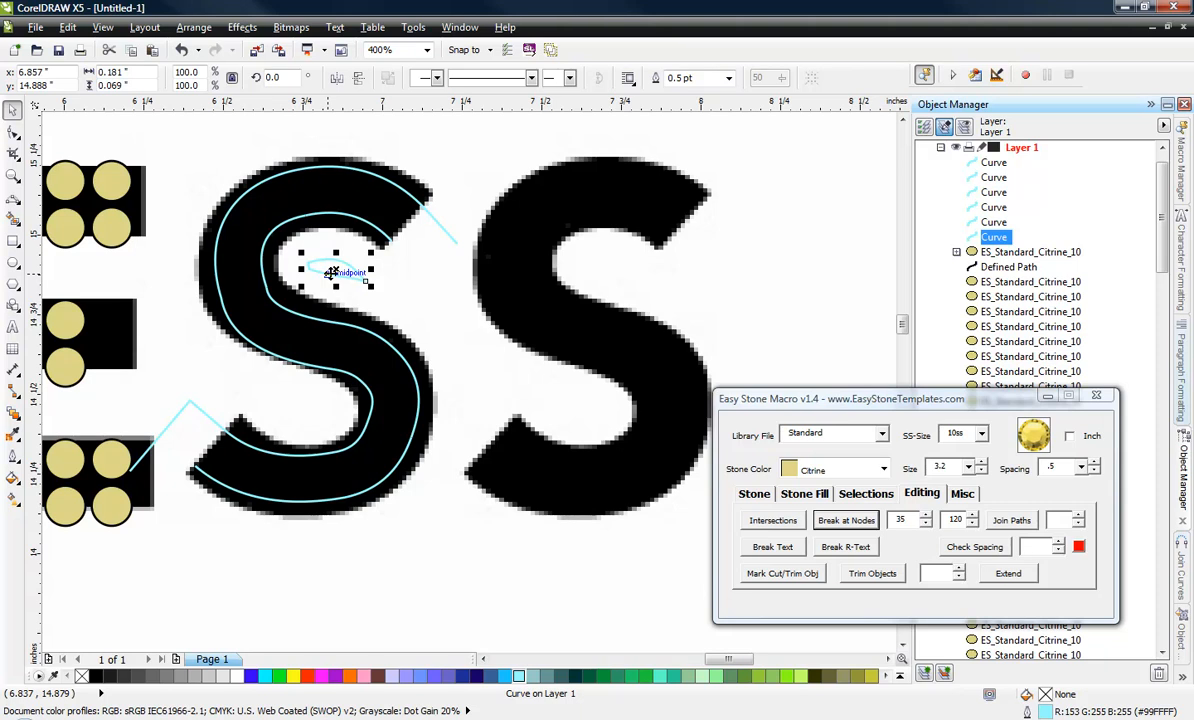
{"action": "key", "text": "Delete"}
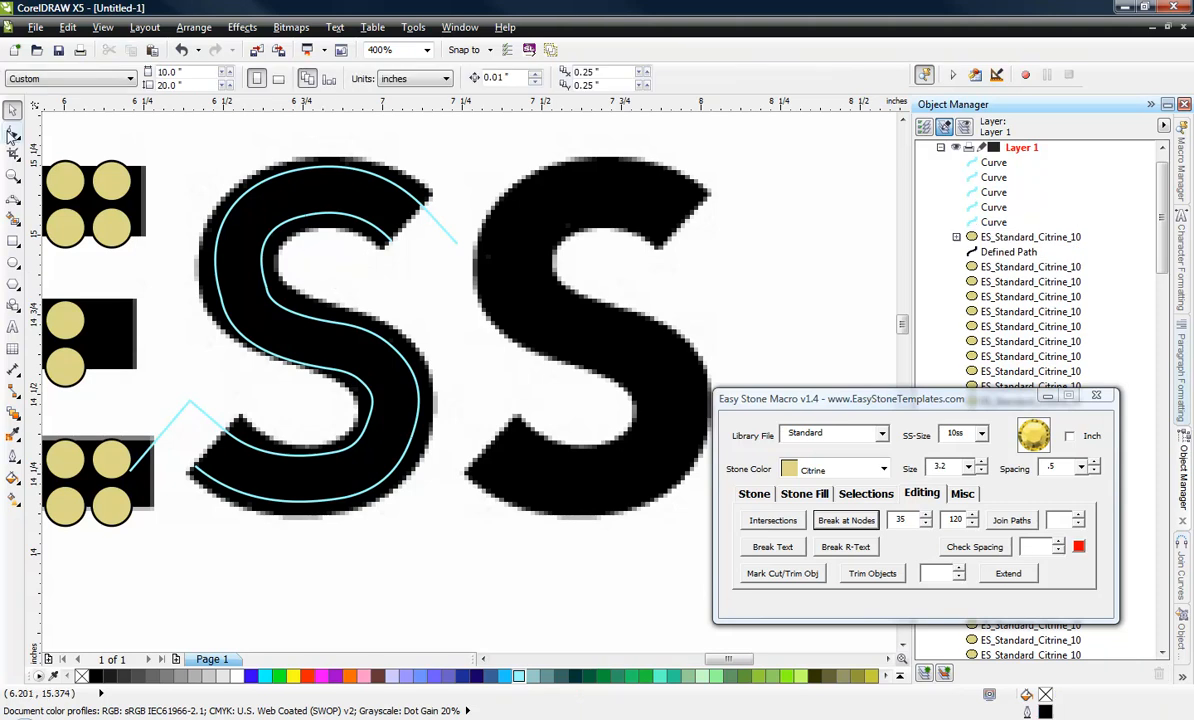
Delete the overhanging end nodes of the remaining offset curve so it ends at the S's upper and lower tips.
{"action": "left_click", "coordinate": [12, 133]}
{"action": "left_click", "coordinate": [432, 217]}
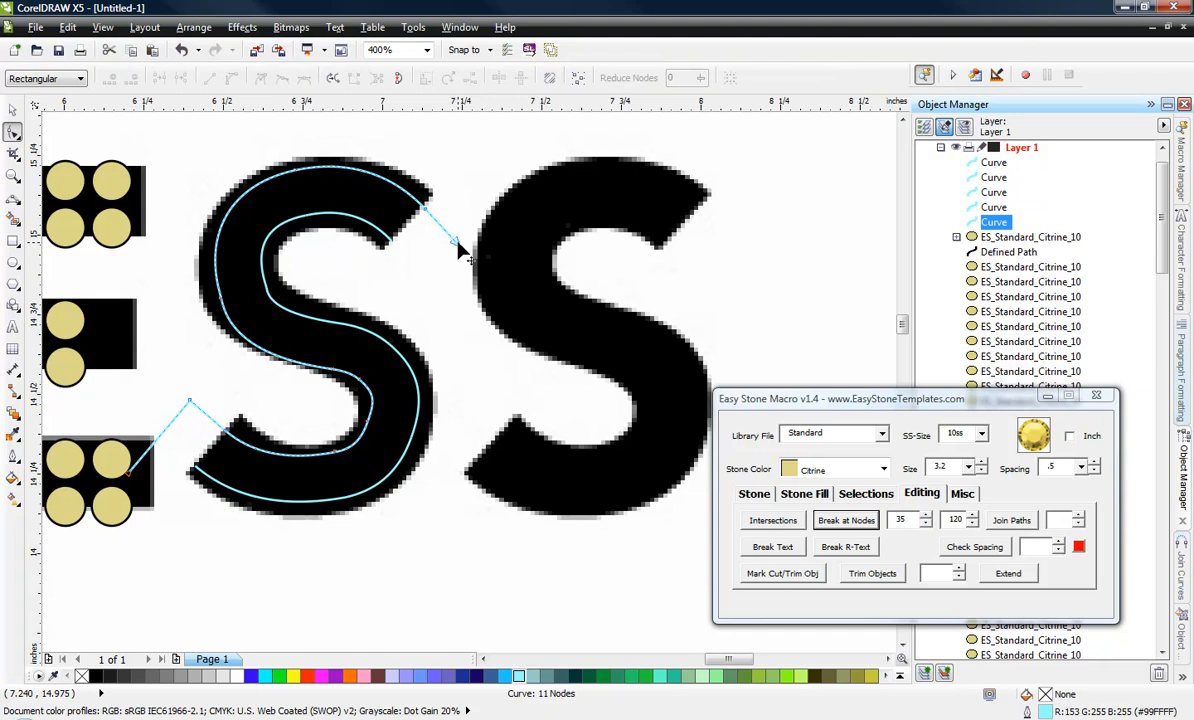
{"action": "double_click", "coordinate": [458, 244]}
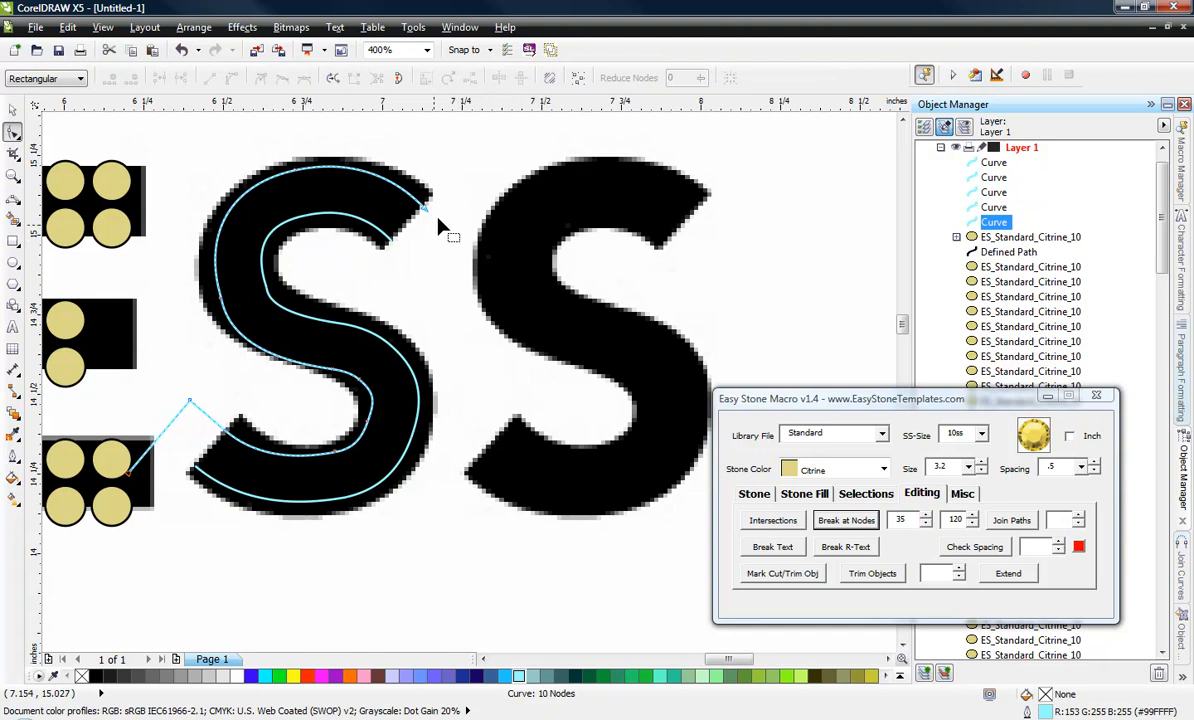
{"action": "double_click", "coordinate": [128, 458]}
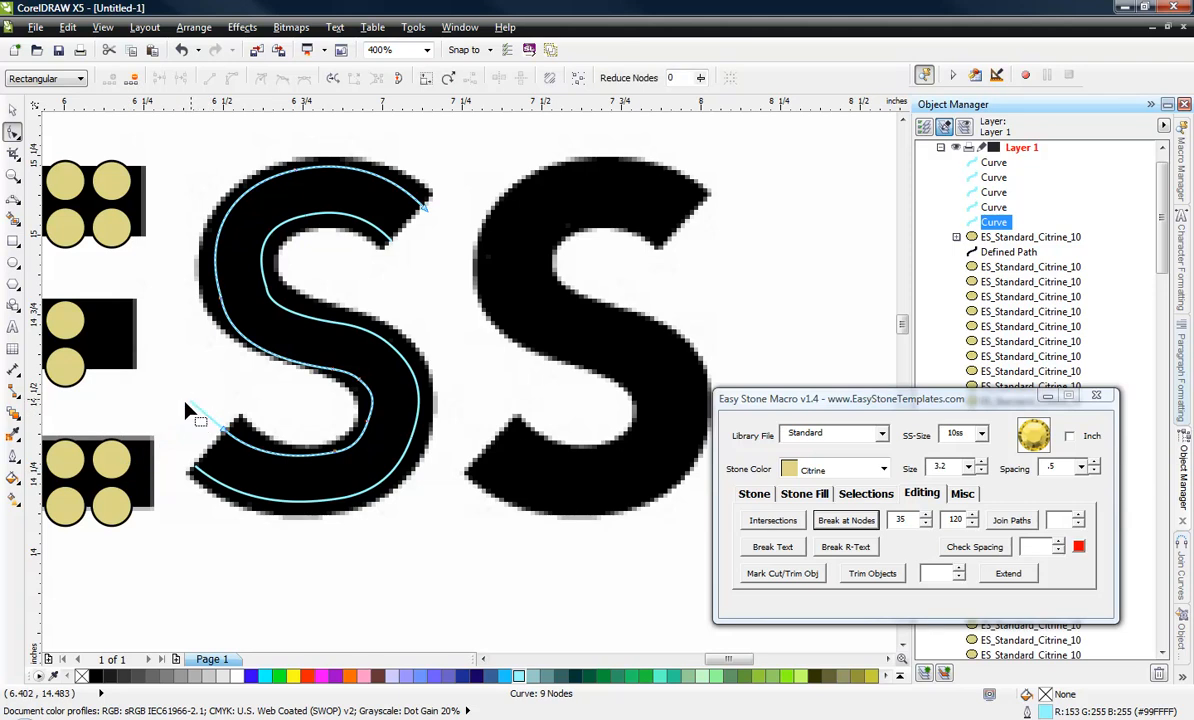
{"action": "double_click", "coordinate": [190, 402]}
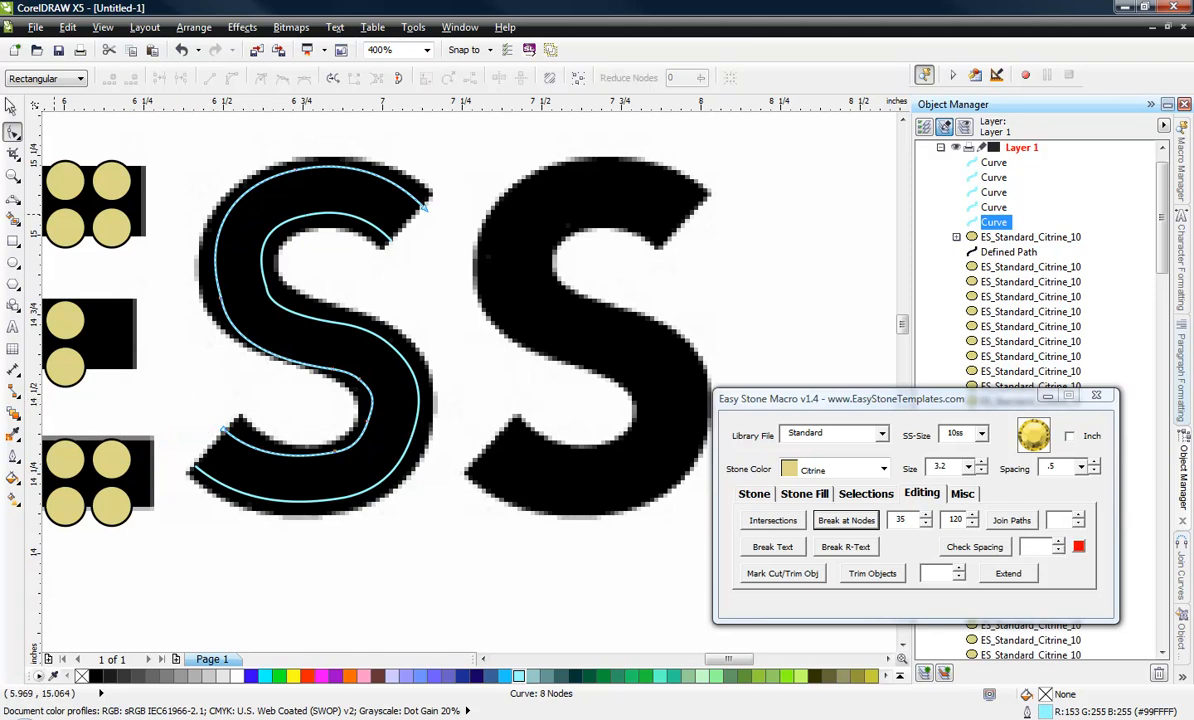
{"action": "left_click", "coordinate": [12, 110]}
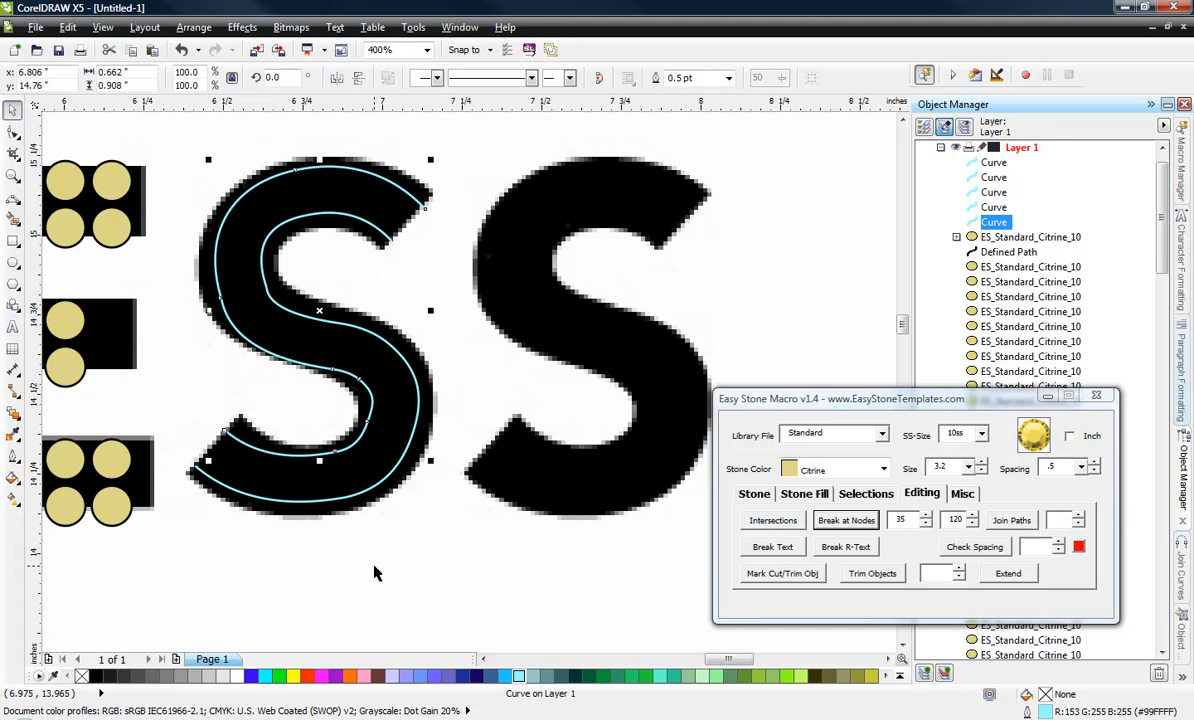
{"action": "left_click", "coordinate": [376, 573]}
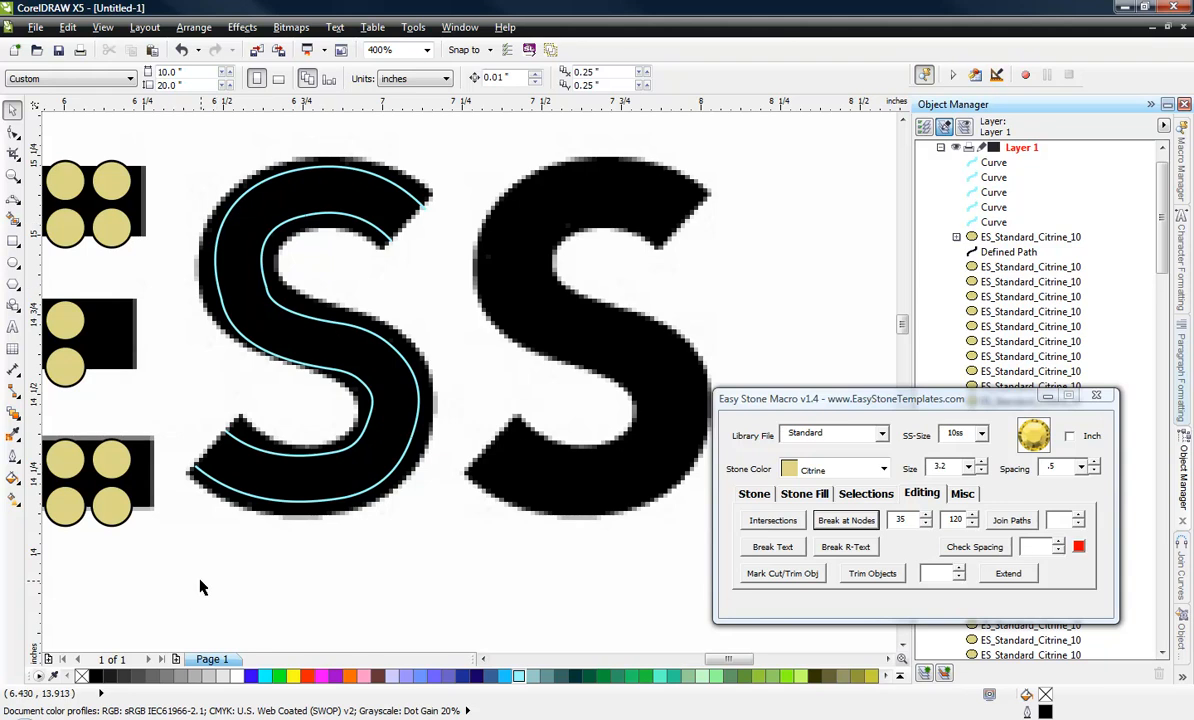
Add 10ss Citrine stones at 3.2 size and .5 spacing along all the curves of the first S.
{"action": "left_click_drag", "start_coordinate": [461, 153], "coordinate": [185, 540]}
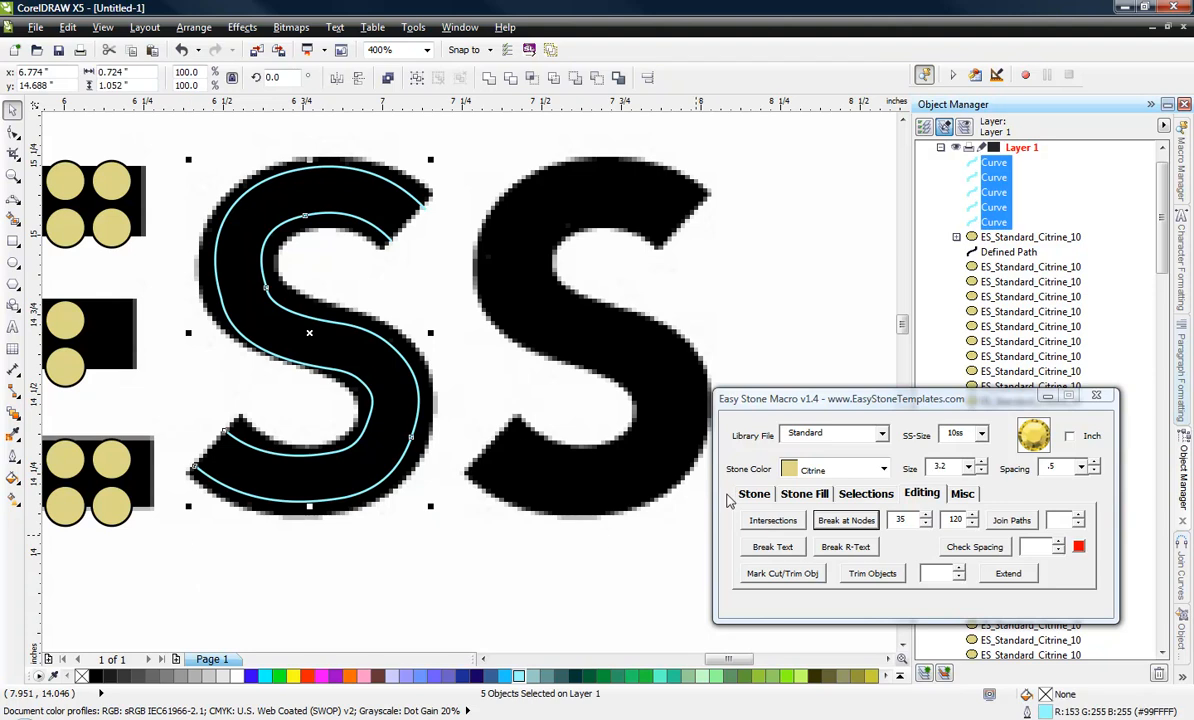
{"action": "left_click", "coordinate": [752, 494]}
{"action": "left_click", "coordinate": [845, 520]}
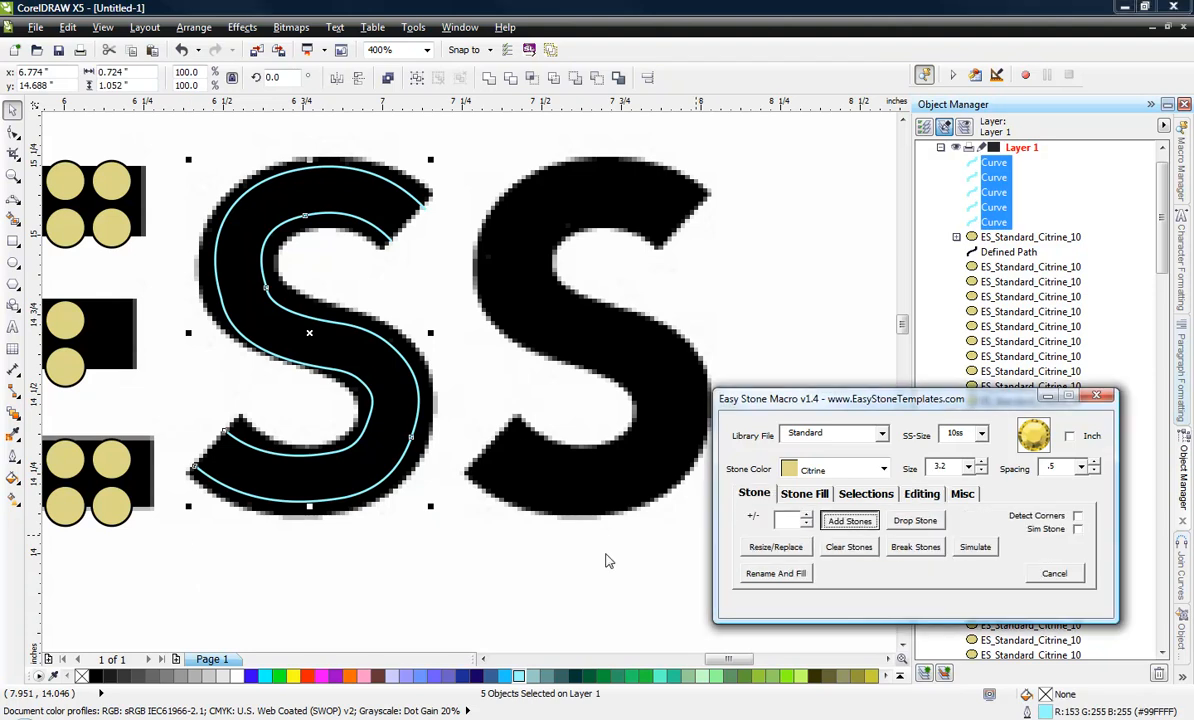
{"action": "left_click", "coordinate": [397, 626]}
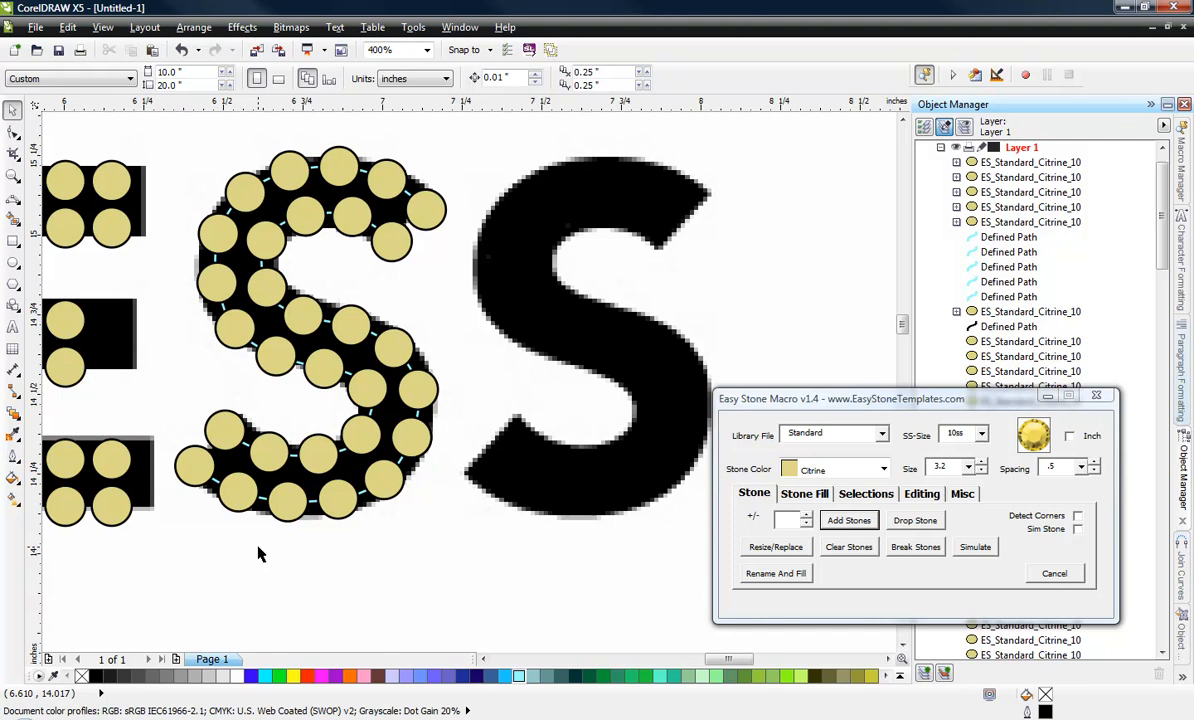
{"action": "scroll", "coordinate": [258, 554], "scroll_direction": "down", "scroll_amount": 1}
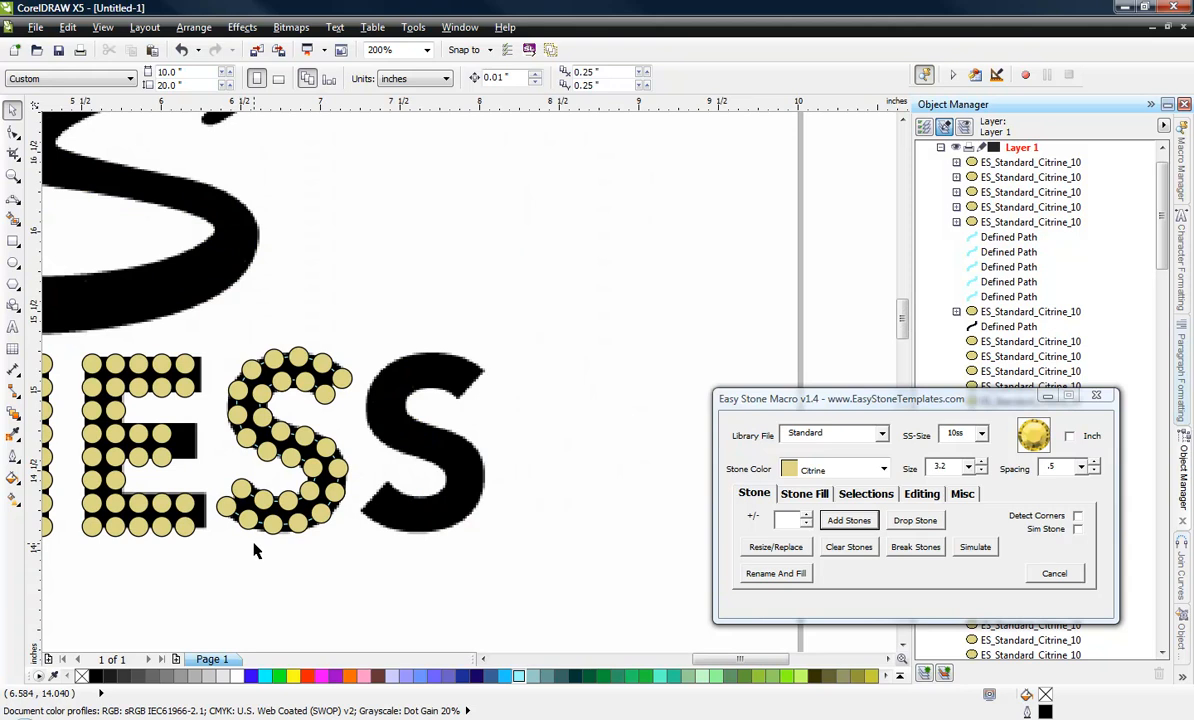
{"action": "scroll", "coordinate": [253, 543], "scroll_direction": "up", "scroll_amount": 1}
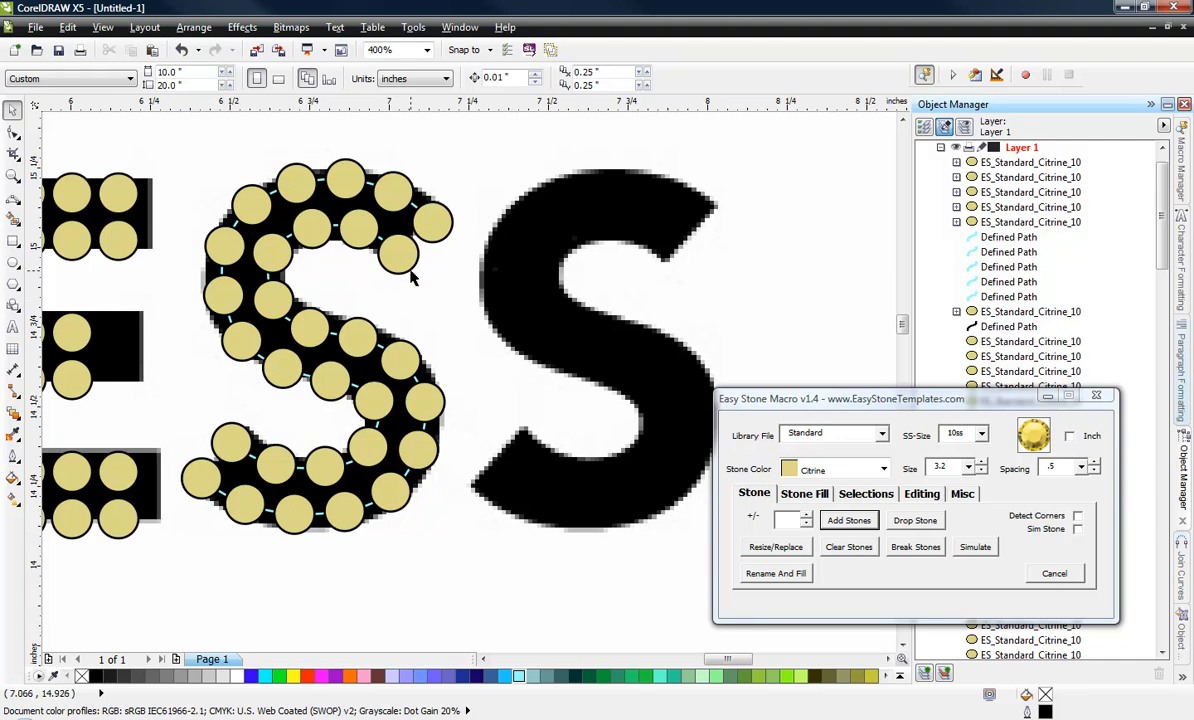
Copy the first S's stones and paths horizontally onto the second S of FITNESS.
{"action": "left_click_drag", "start_coordinate": [493, 127], "coordinate": [170, 545]}
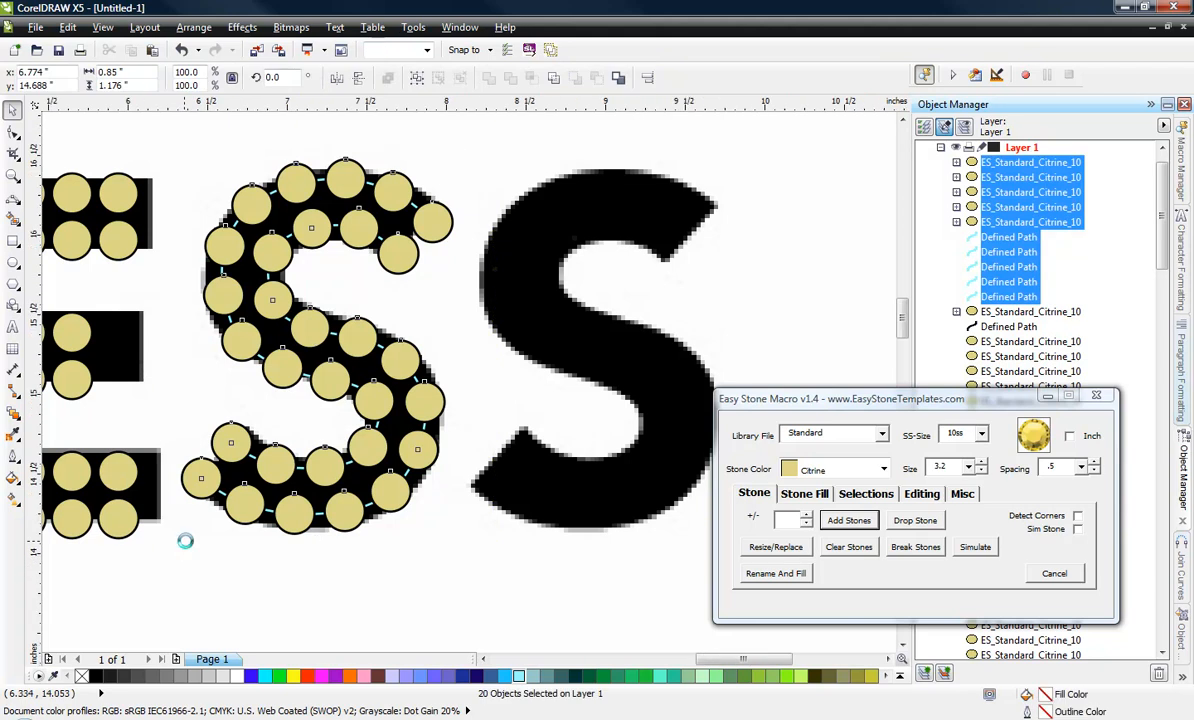
{"action": "scroll", "coordinate": [184, 541], "scroll_direction": "down", "scroll_amount": 2}
{"action": "scroll", "coordinate": [207, 520], "scroll_direction": "up", "scroll_amount": 2}
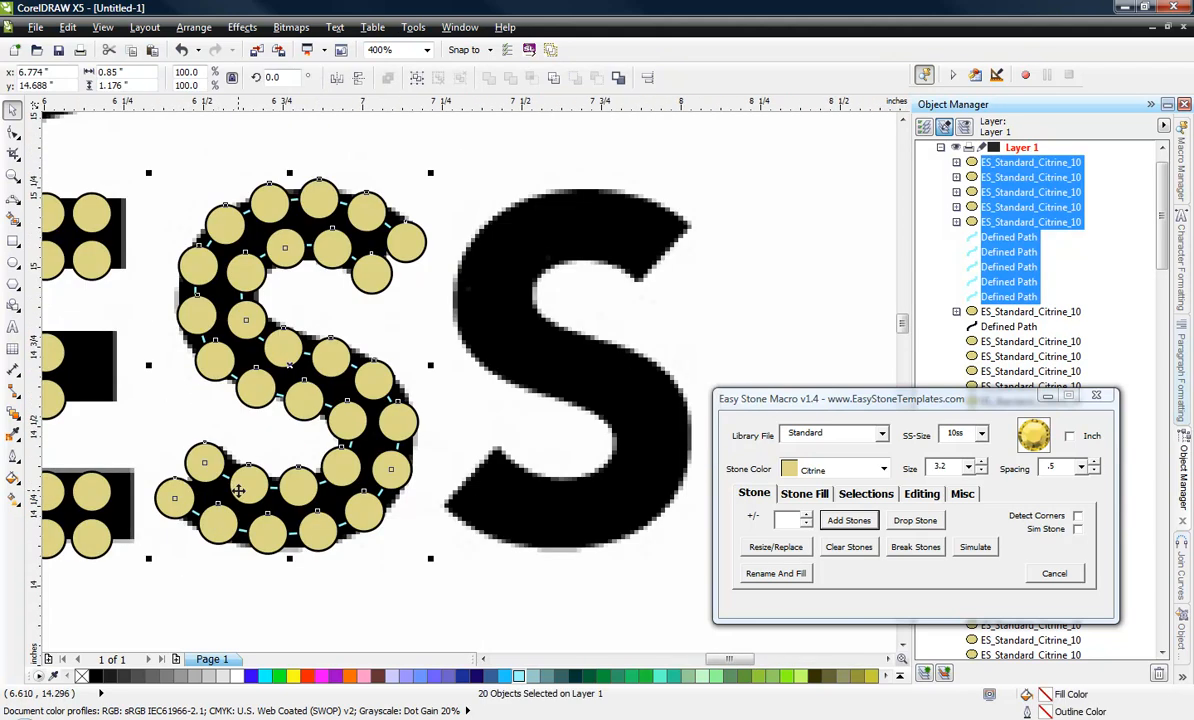
{"action": "left_click_drag", "start_coordinate": [254, 492], "coordinate": [513, 488]}
{"action": "scroll", "coordinate": [515, 488], "scroll_direction": "up", "scroll_amount": 1}
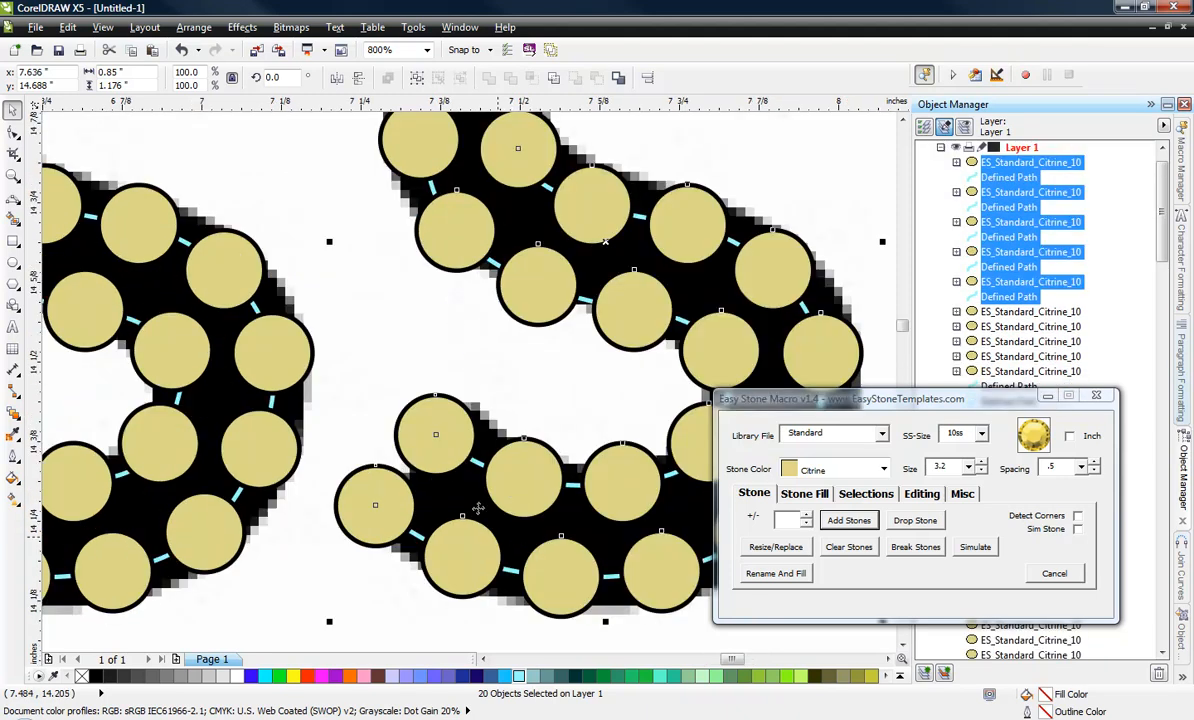
{"action": "scroll", "coordinate": [476, 490], "scroll_direction": "down", "scroll_amount": 3}
{"action": "left_click", "coordinate": [434, 541]}
{"action": "scroll", "coordinate": [434, 541], "scroll_direction": "down", "scroll_amount": 1}
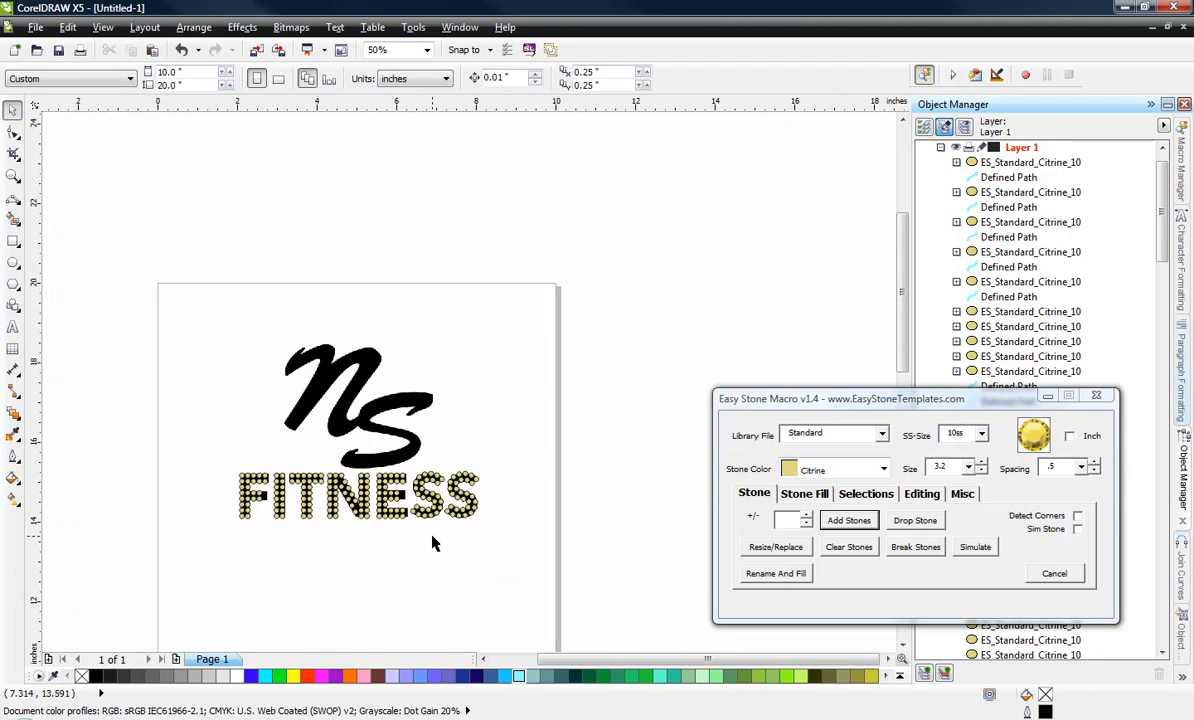
Draw a 3-point curve about 1.58 by 0.18 inches along the bottom edge of the large script S.
{"action": "scroll", "coordinate": [322, 527], "scroll_direction": "up", "scroll_amount": 1}
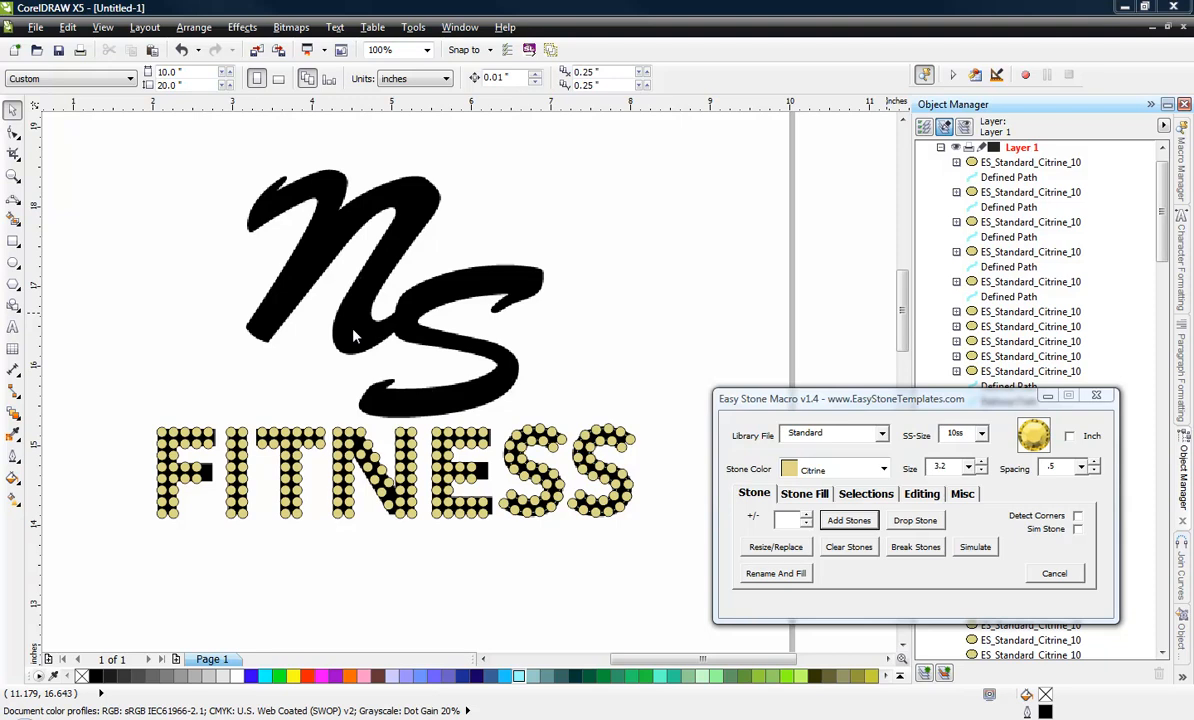
{"action": "left_click", "coordinate": [14, 198]}
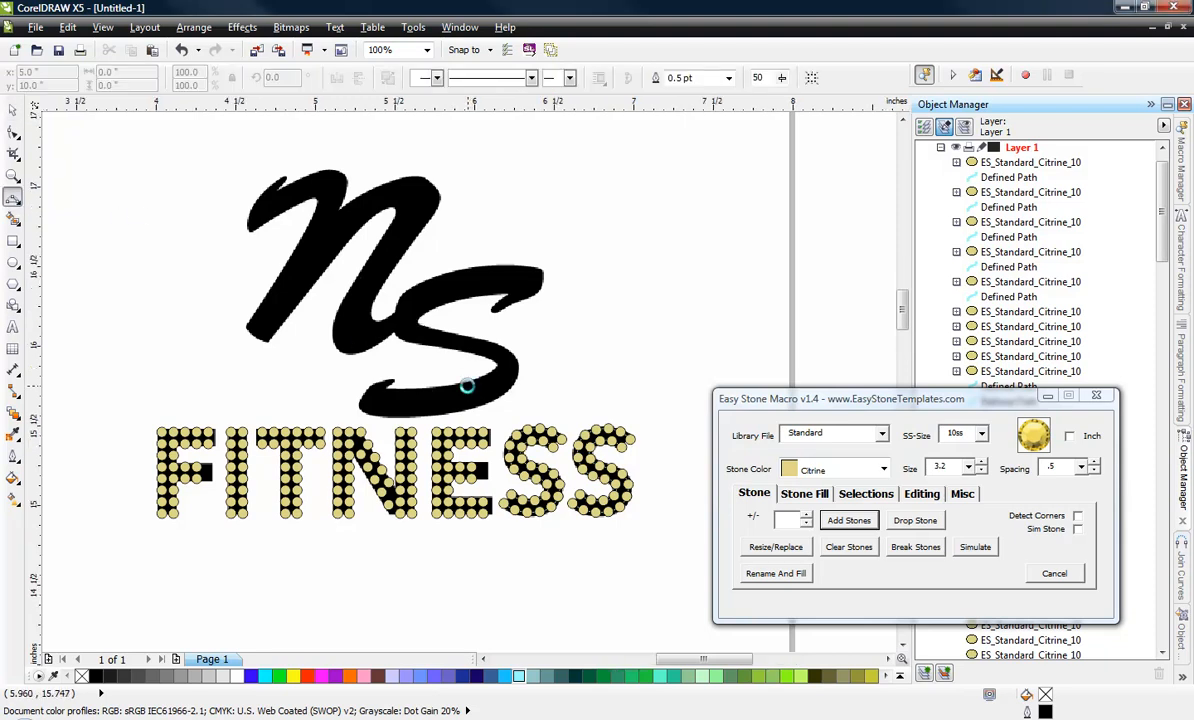
{"action": "scroll", "coordinate": [466, 386], "scroll_direction": "up", "scroll_amount": 1}
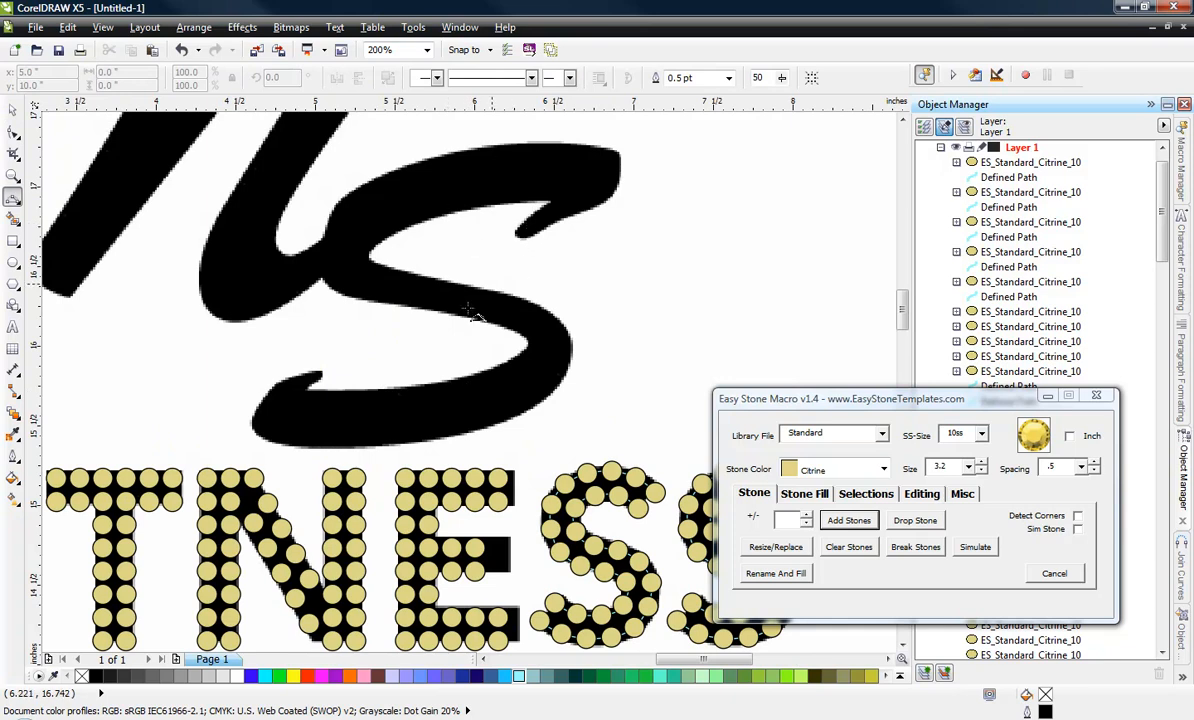
{"action": "left_click", "coordinate": [251, 428]}
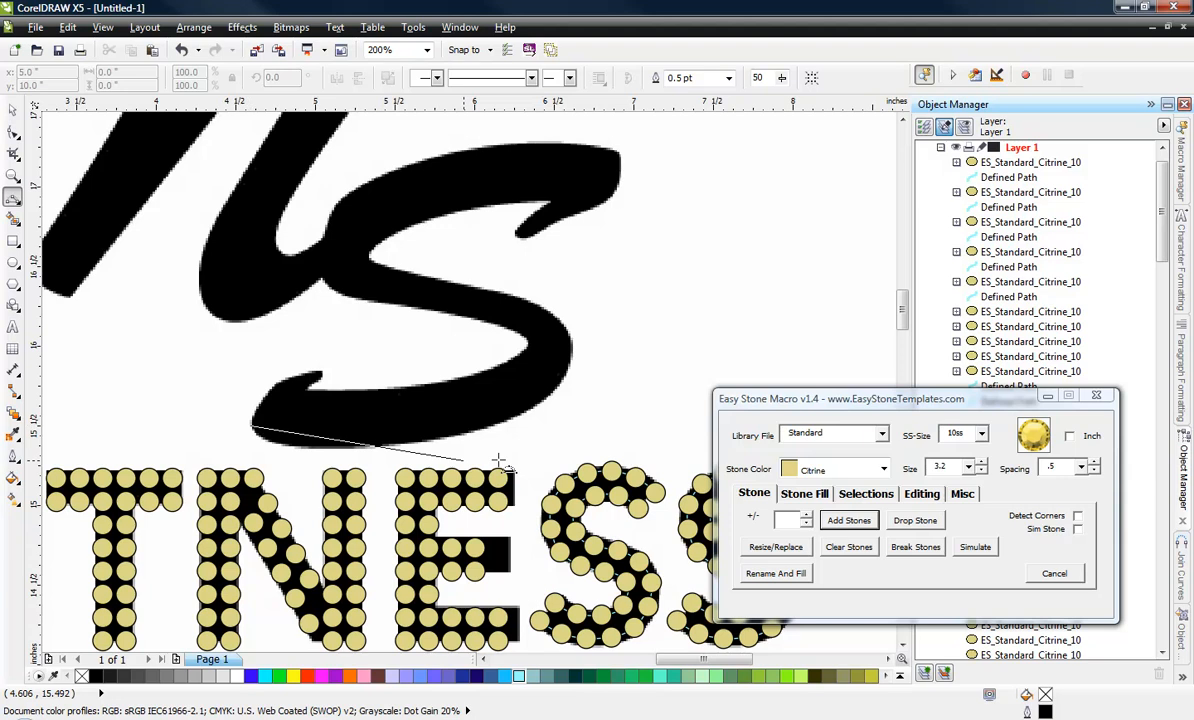
{"action": "left_click", "coordinate": [511, 430]}
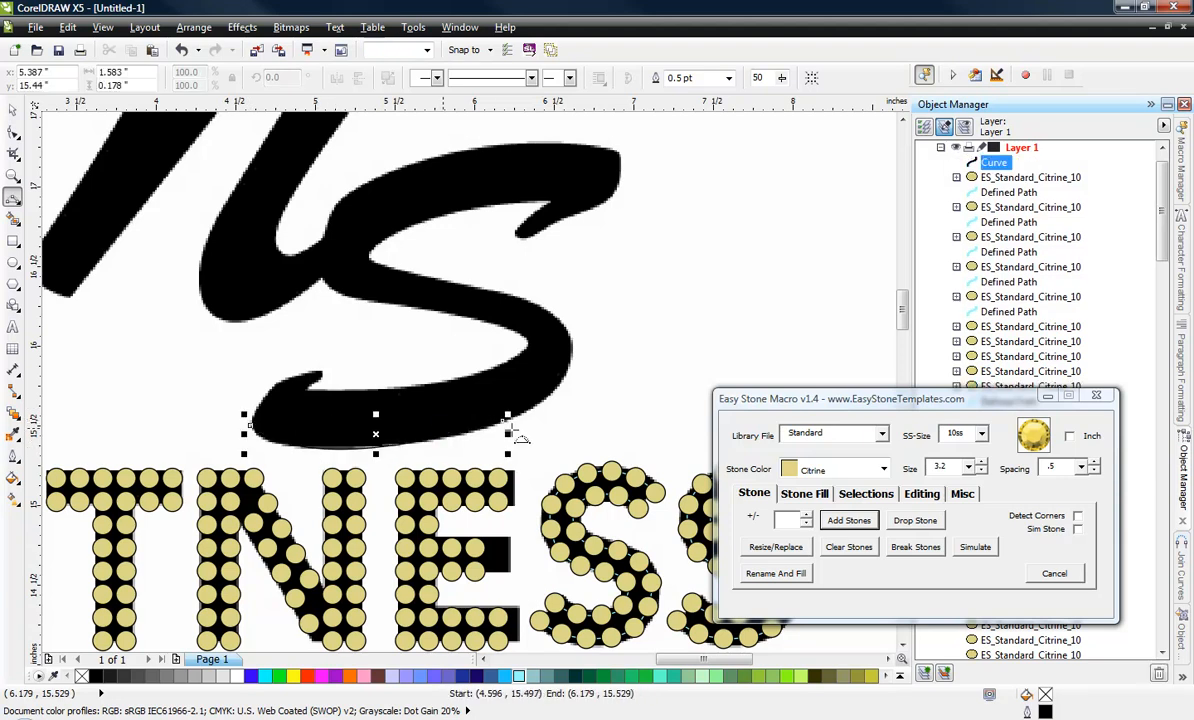
Extend the curve with 3-point segments around the large S's lower bend, middle stroke and inner bowl to its upper tip, about 2.26 by 1.58 inches overall.
{"action": "left_click", "coordinate": [503, 421]}
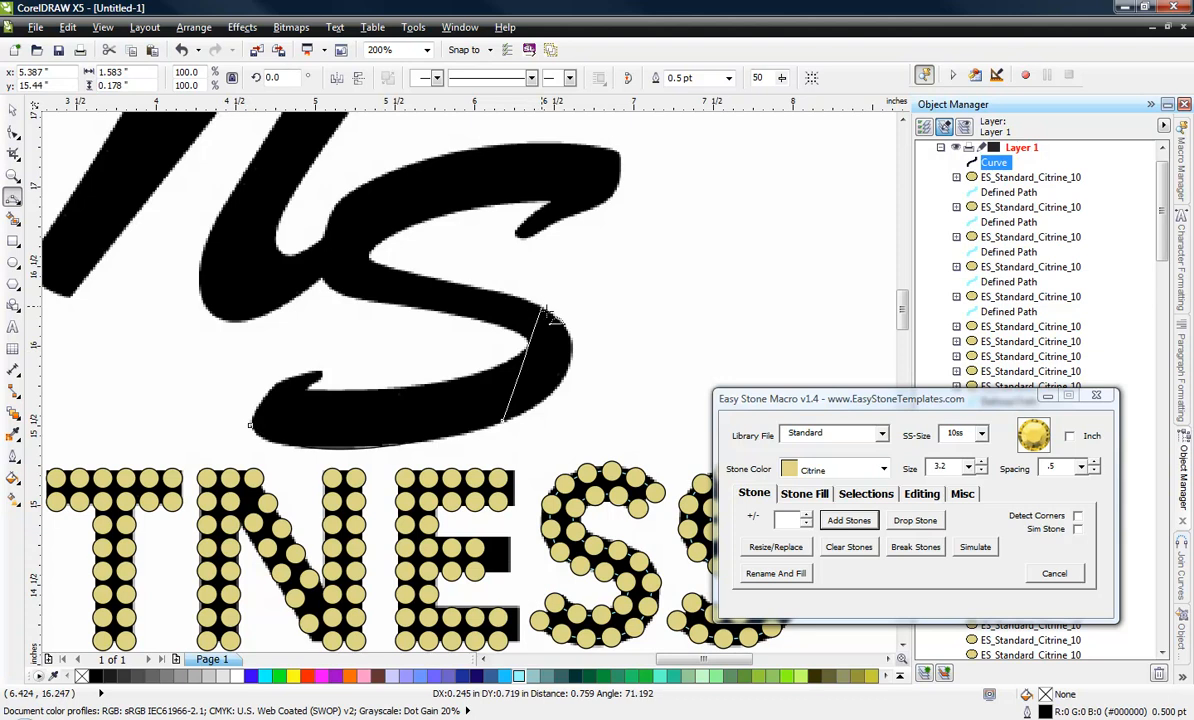
{"action": "left_click", "coordinate": [572, 356]}
{"action": "left_click", "coordinate": [572, 356]}
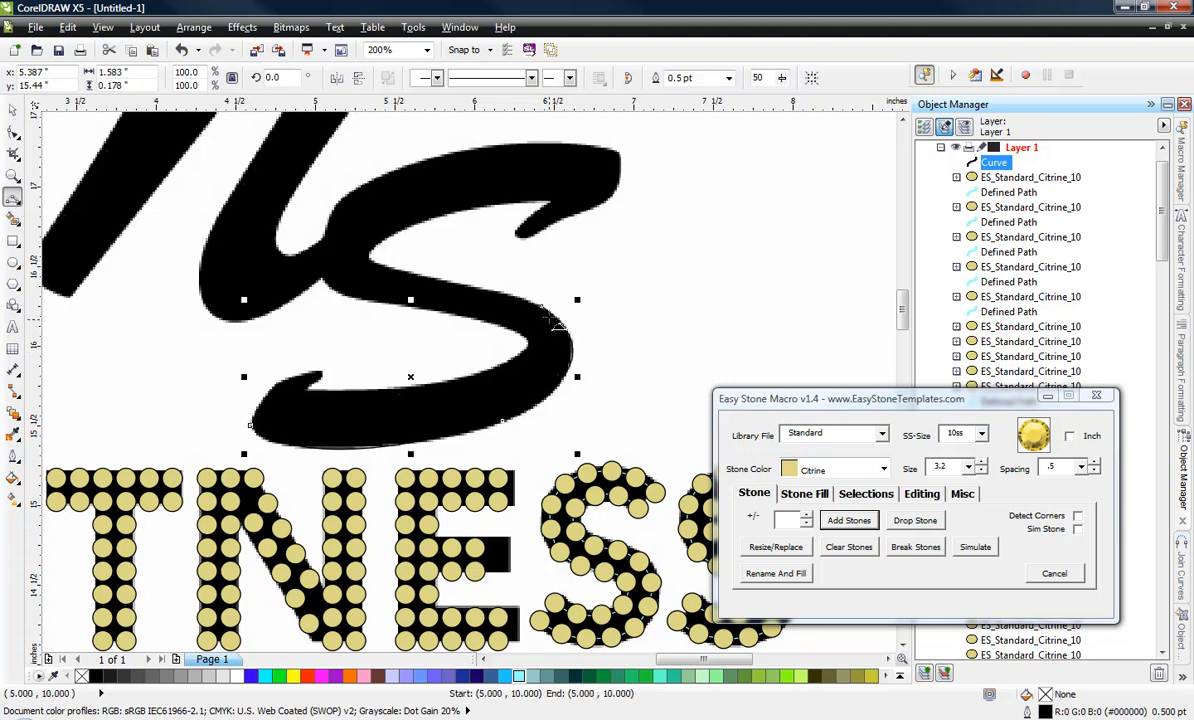
{"action": "left_click_drag", "start_coordinate": [541, 306], "coordinate": [399, 231]}
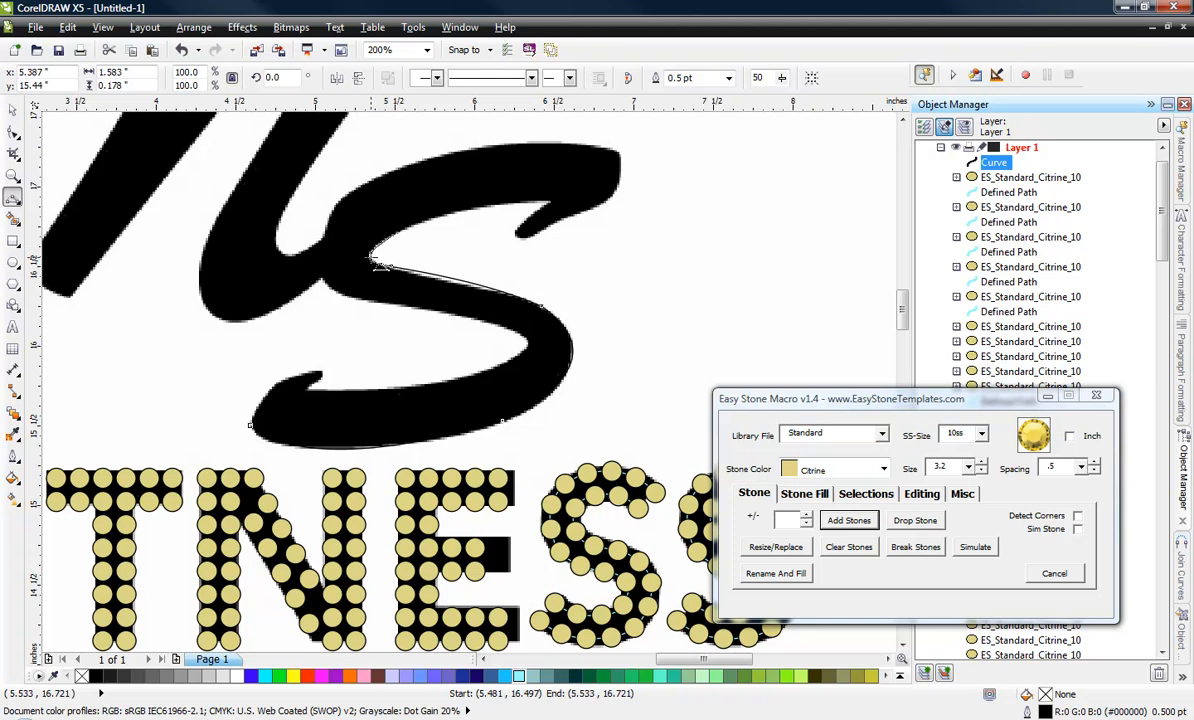
{"action": "left_click", "coordinate": [398, 230]}
{"action": "left_click_drag", "start_coordinate": [399, 230], "coordinate": [613, 203]}
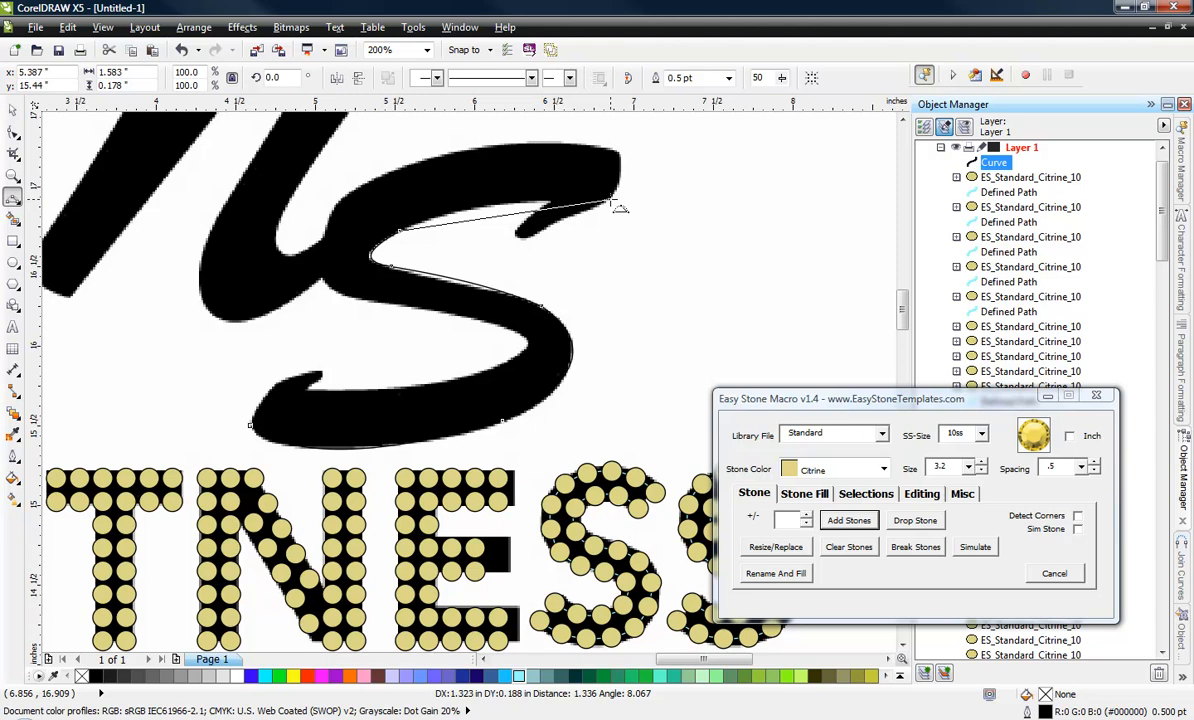
{"action": "left_click", "coordinate": [491, 203]}
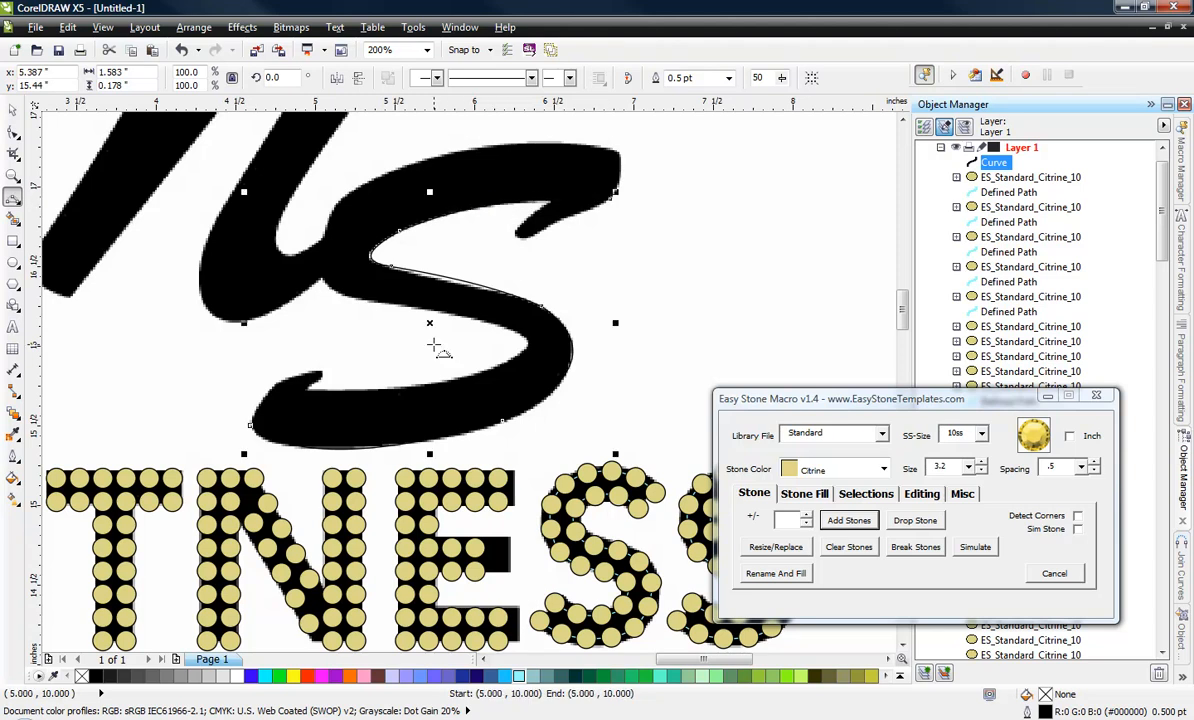
Give the traced S curve a light cyan (#99FFFF) outline 8 pt wide.
{"action": "right_click", "coordinate": [516, 679]}
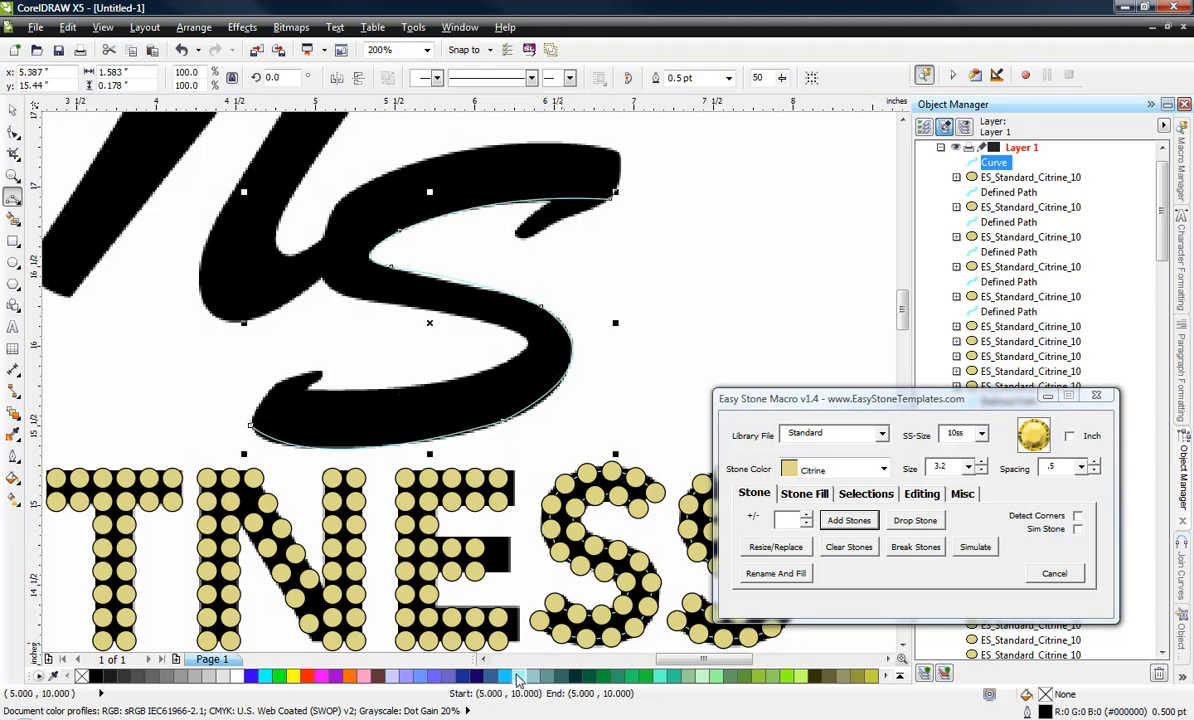
{"action": "left_click", "coordinate": [12, 455]}
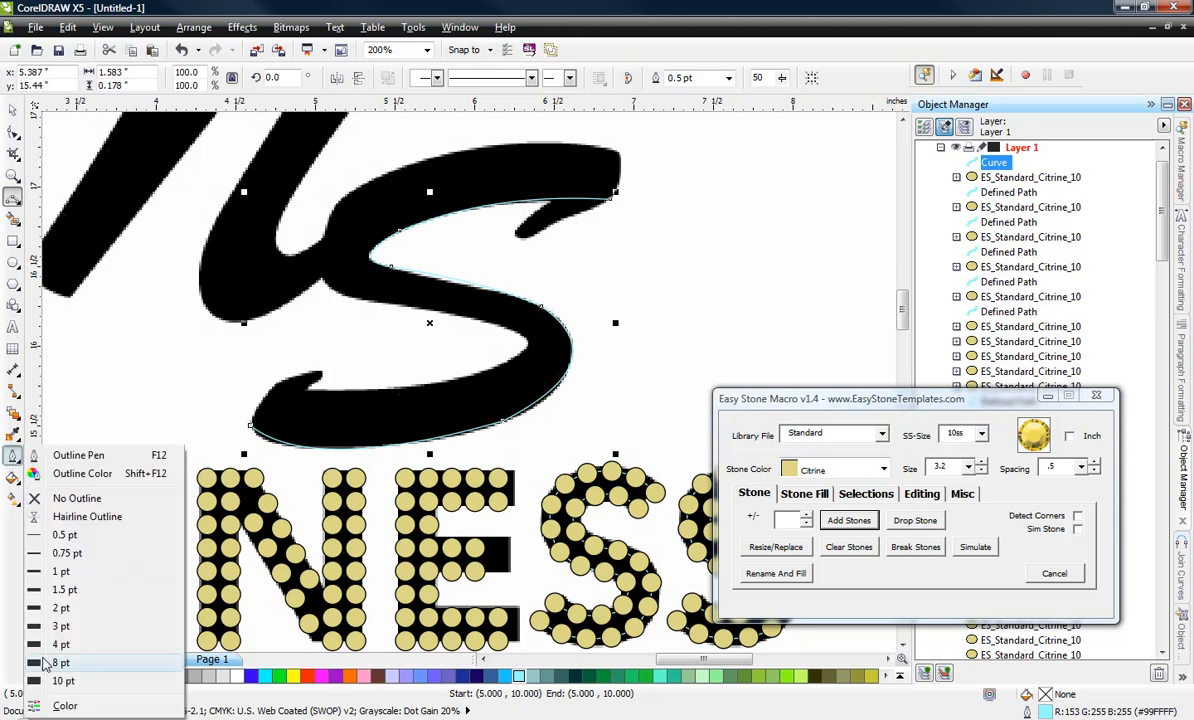
{"action": "left_click", "coordinate": [60, 620]}
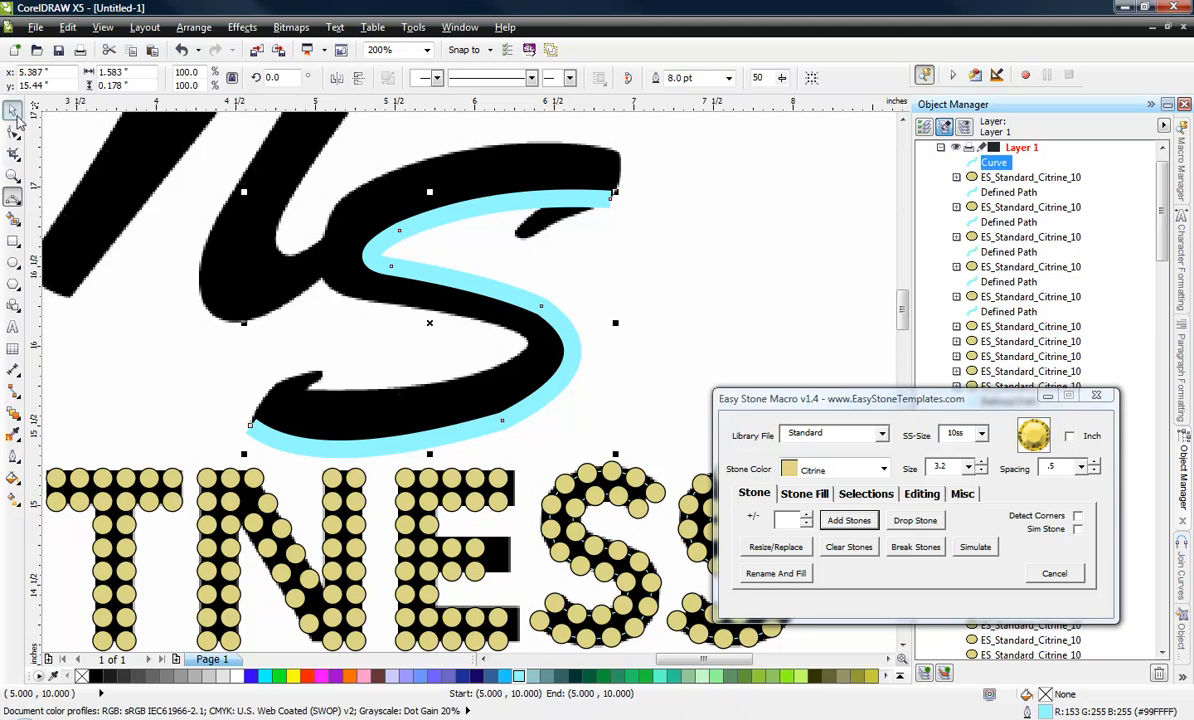
{"action": "left_click", "coordinate": [694, 254]}
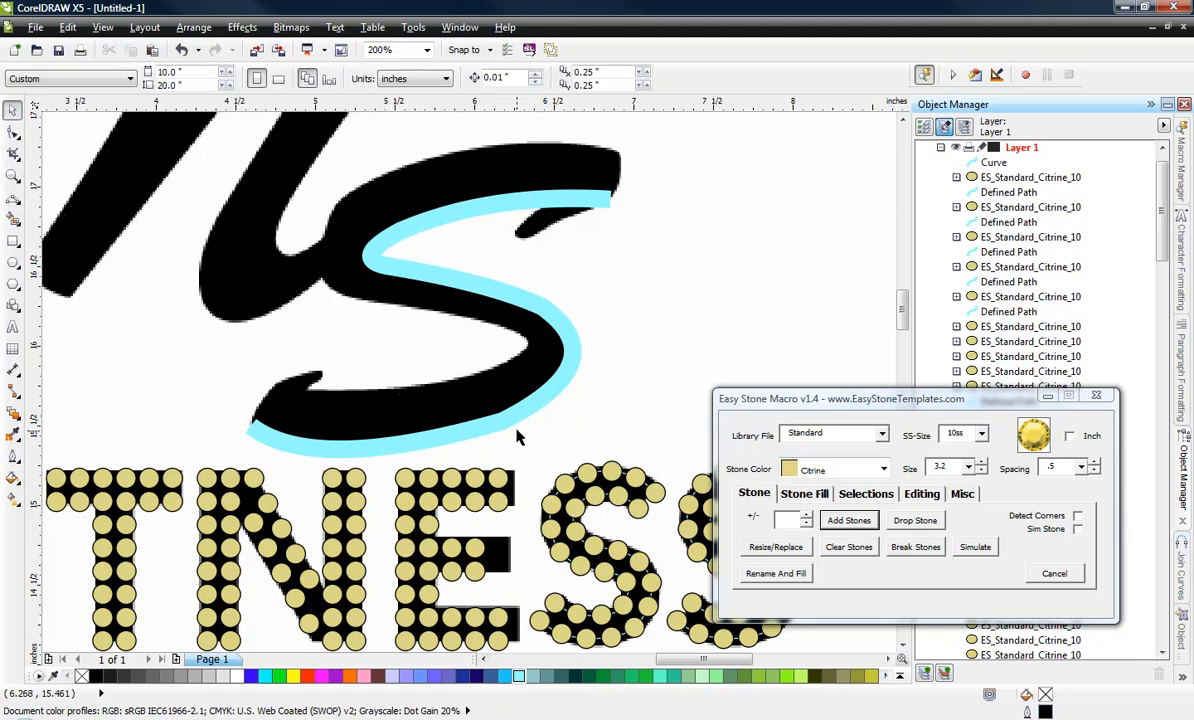
Create one Island Fill offset path at 3.7 distance around the traced curve of the large S.
{"action": "left_click", "coordinate": [385, 232]}
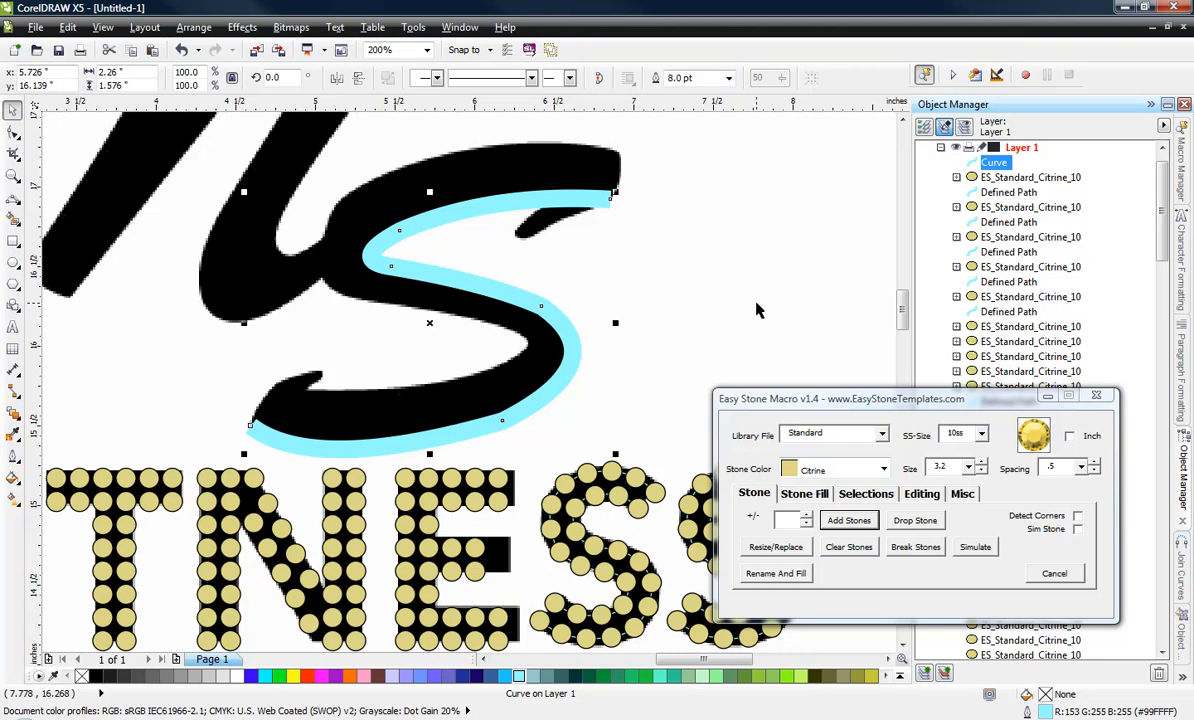
{"action": "left_click", "coordinate": [806, 494]}
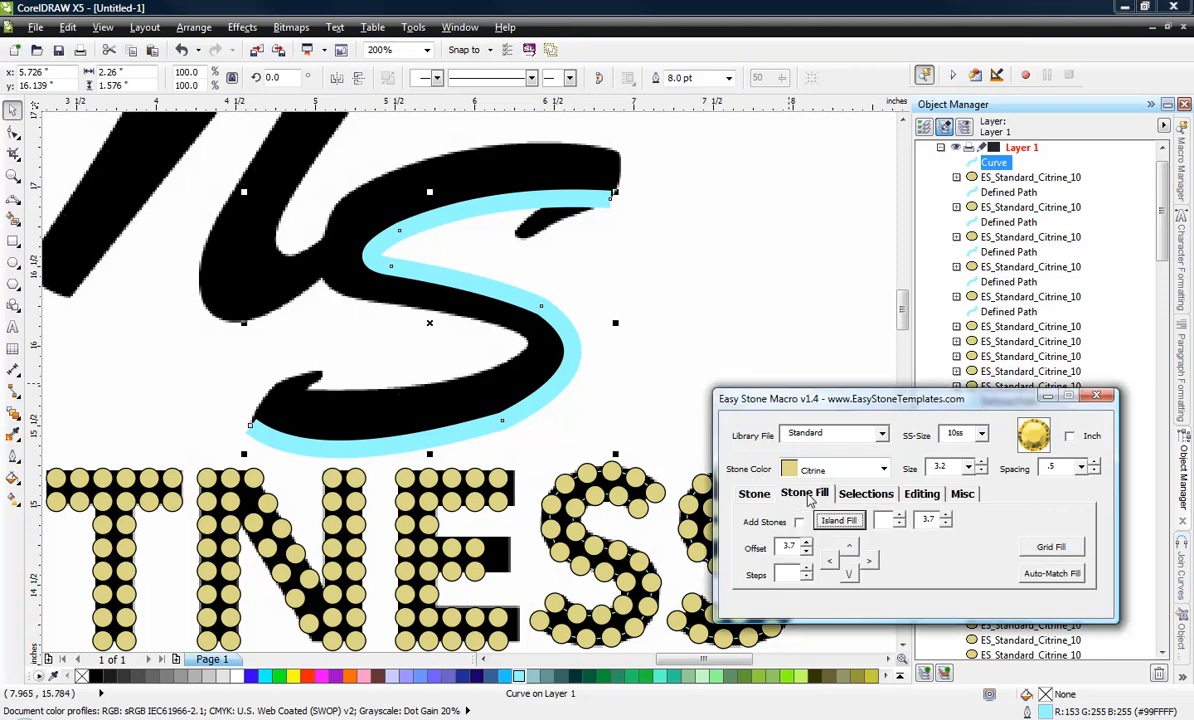
{"action": "left_click", "coordinate": [899, 516]}
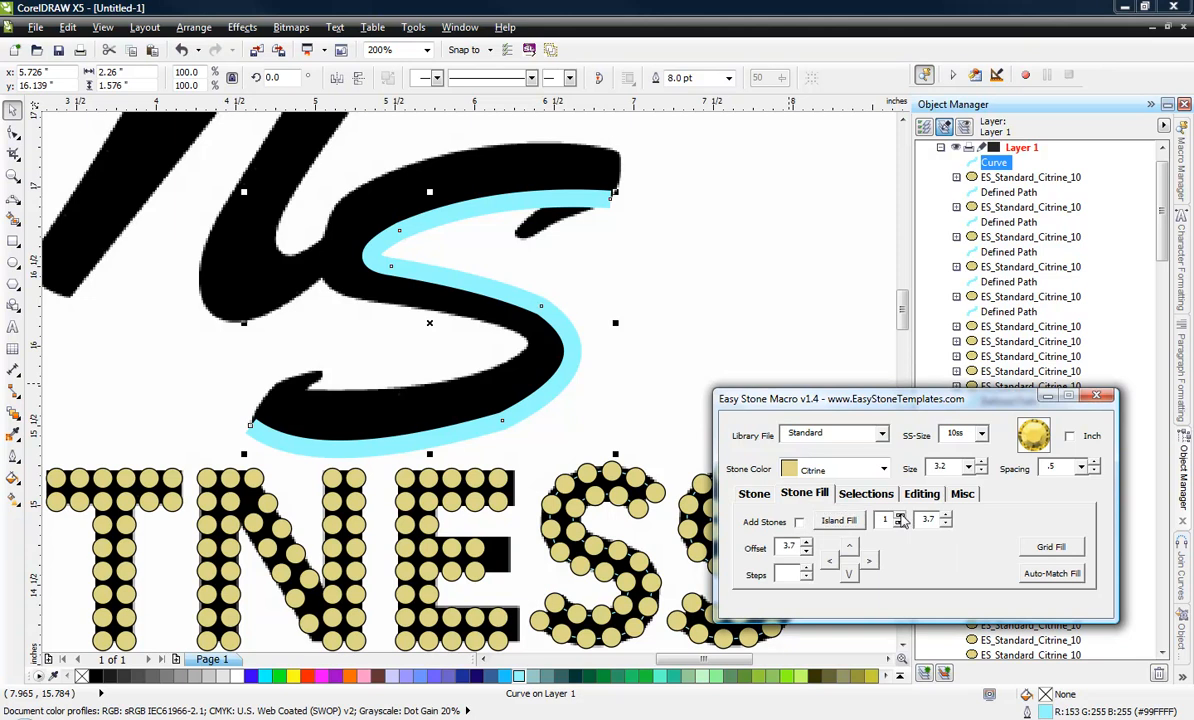
{"action": "left_click", "coordinate": [832, 524]}
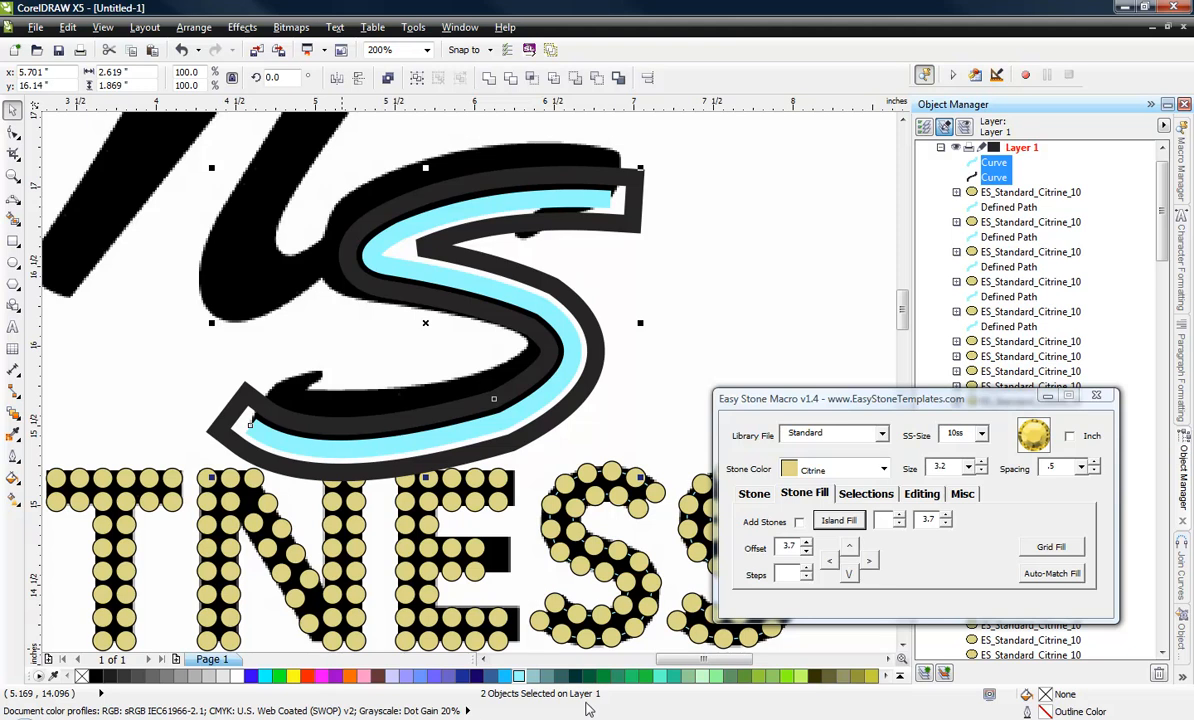
{"action": "left_click", "coordinate": [680, 345]}
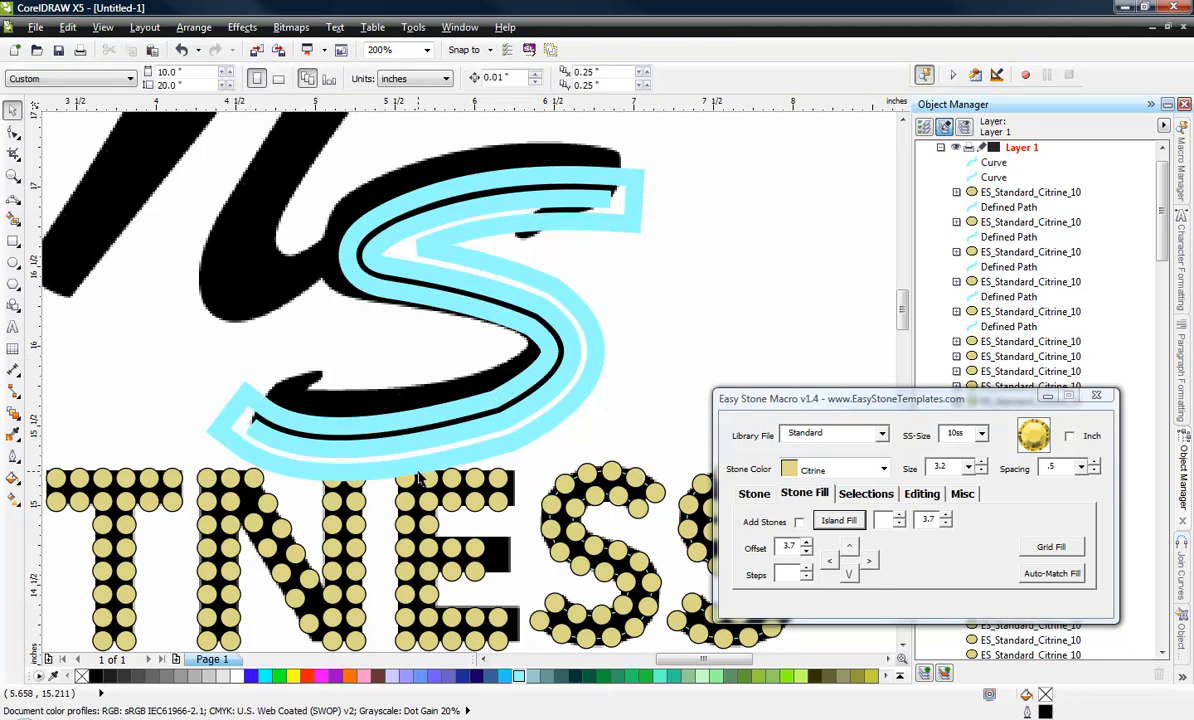
Break the offset path at its outer corner nodes at both S tips and delete the part outside the letter.
{"action": "left_click", "coordinate": [13, 131]}
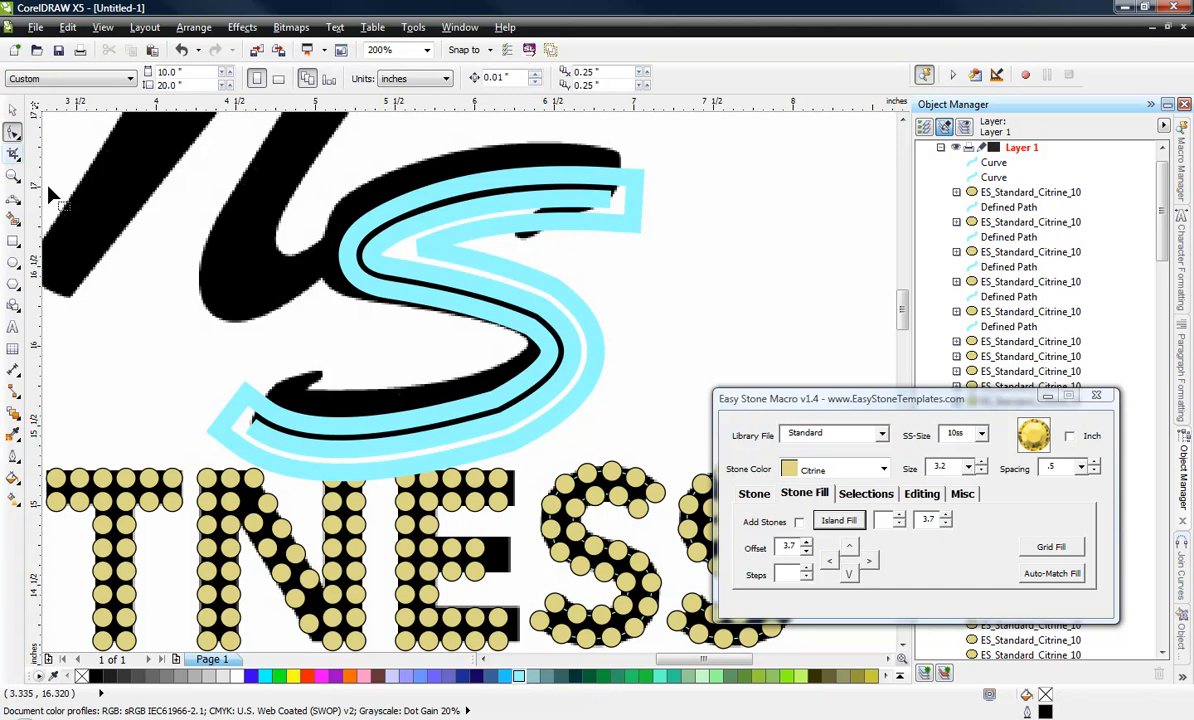
{"action": "left_click", "coordinate": [207, 444]}
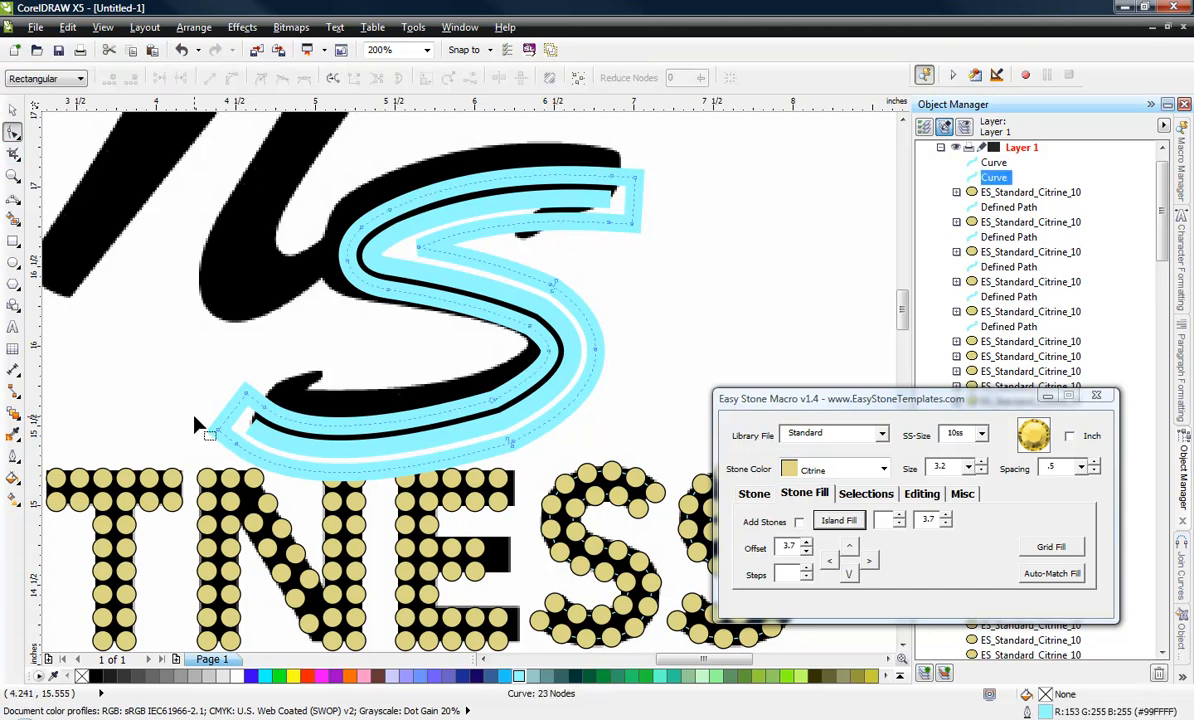
{"action": "left_click_drag", "start_coordinate": [228, 440], "coordinate": [230, 441]}
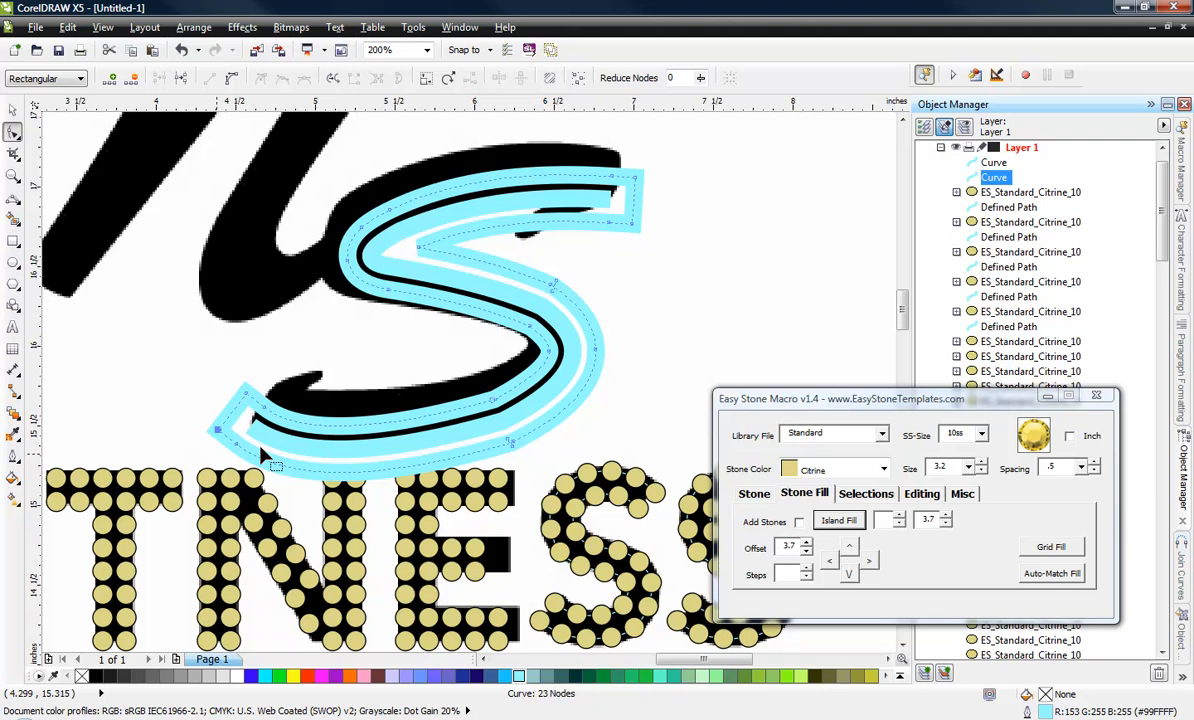
{"action": "left_click_drag", "start_coordinate": [655, 210], "coordinate": [624, 250]}
{"action": "left_click", "coordinate": [919, 494]}
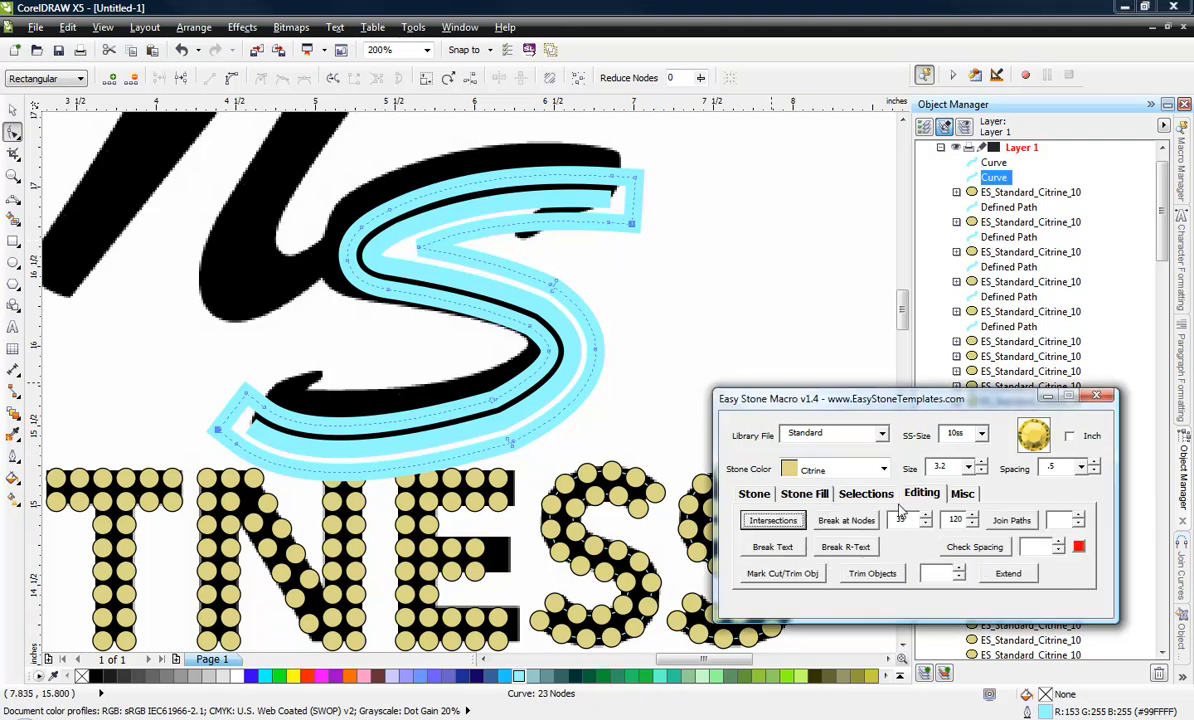
{"action": "left_click", "coordinate": [846, 520]}
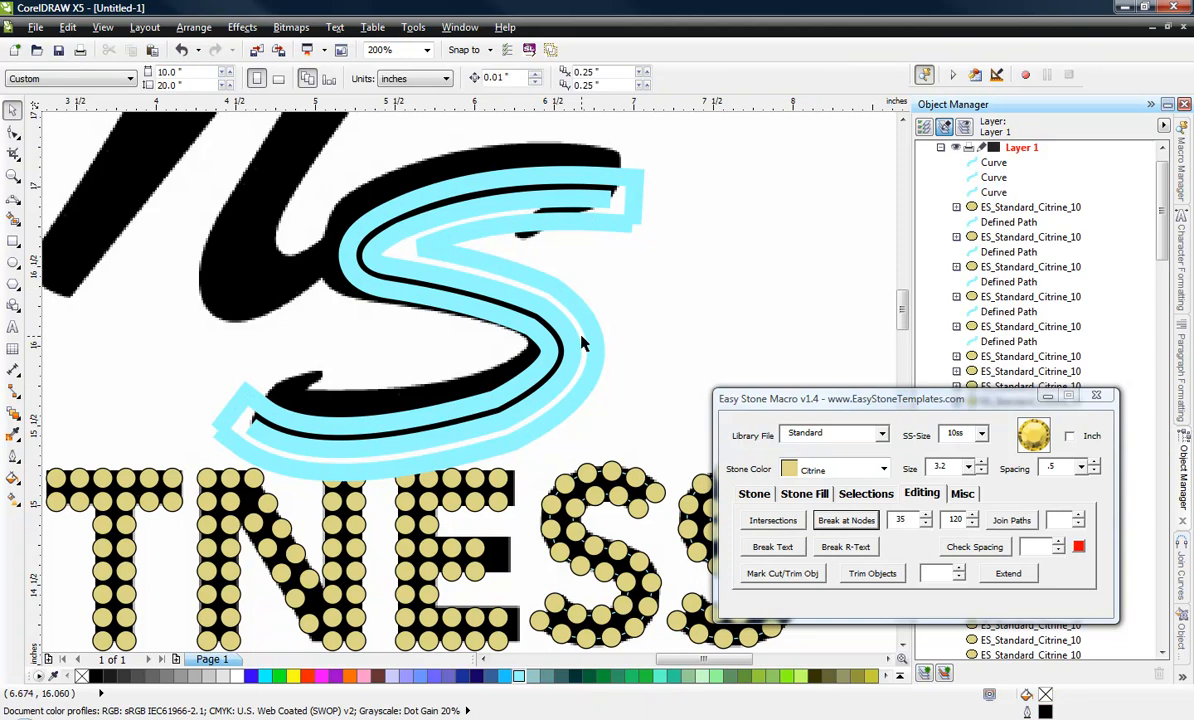
{"action": "left_click", "coordinate": [595, 330]}
{"action": "key", "text": "Delete"}
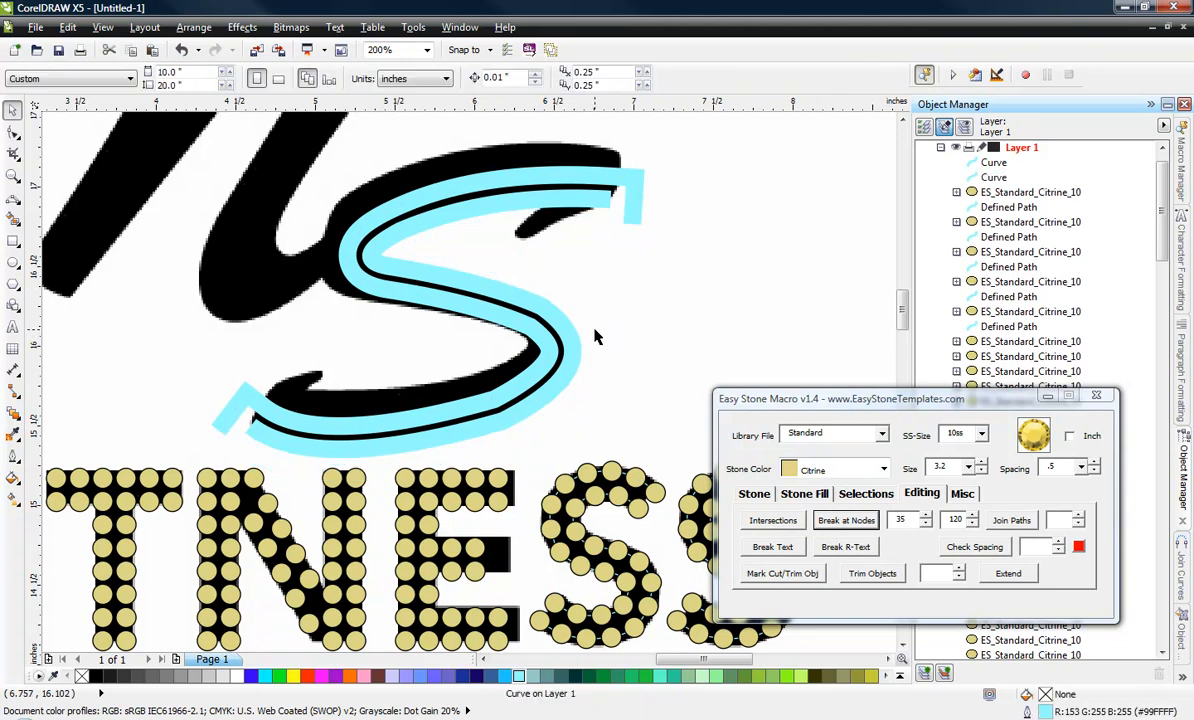
Delete the overhanging end nodes of the remaining offset path at the large S's lower and upper tips.
{"action": "left_click", "coordinate": [15, 138]}
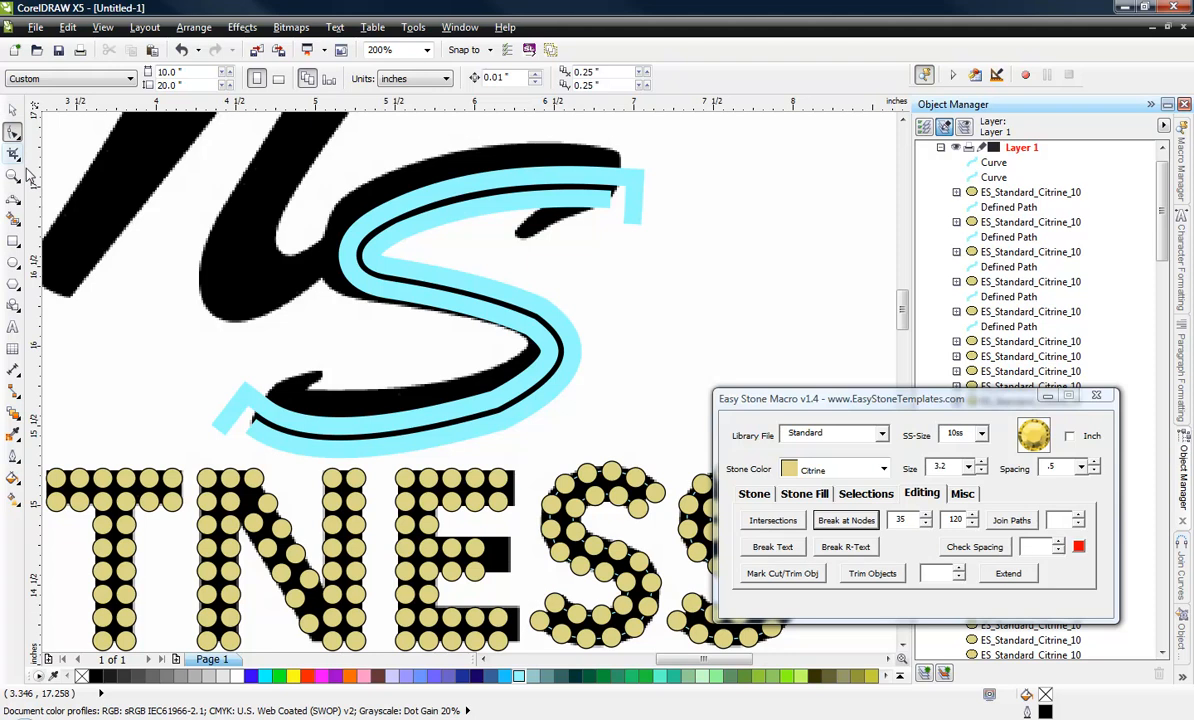
{"action": "left_click", "coordinate": [221, 426]}
{"action": "double_click", "coordinate": [219, 430]}
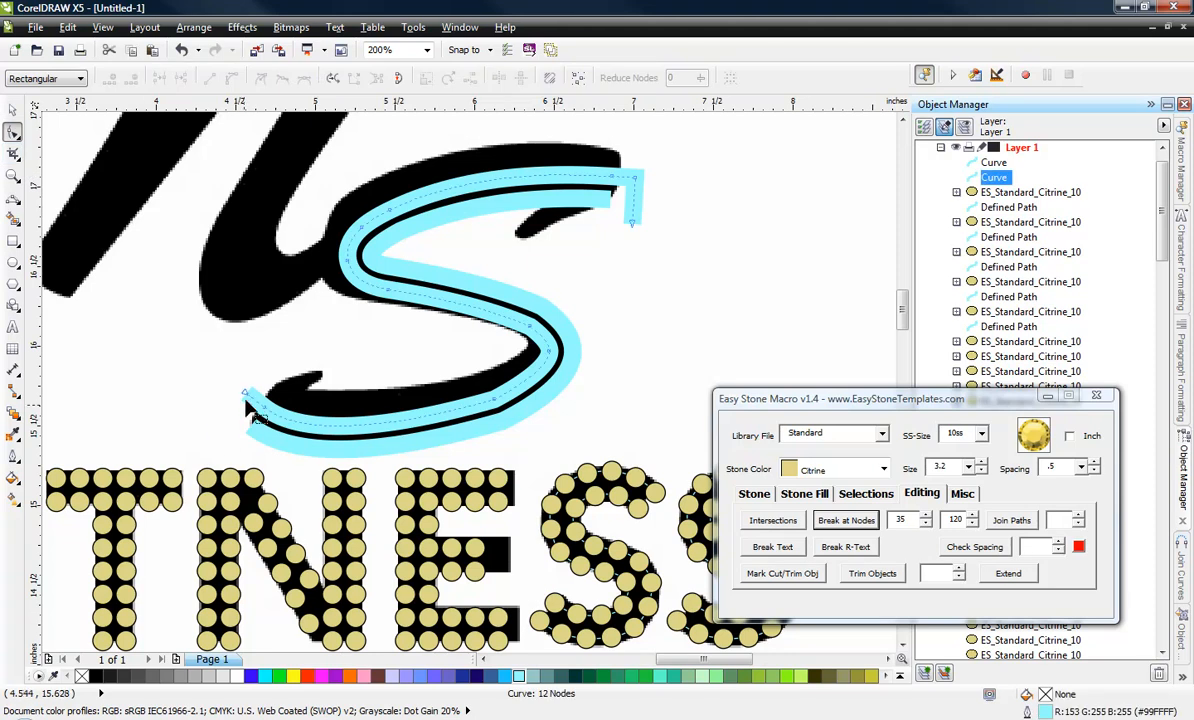
{"action": "double_click", "coordinate": [245, 397]}
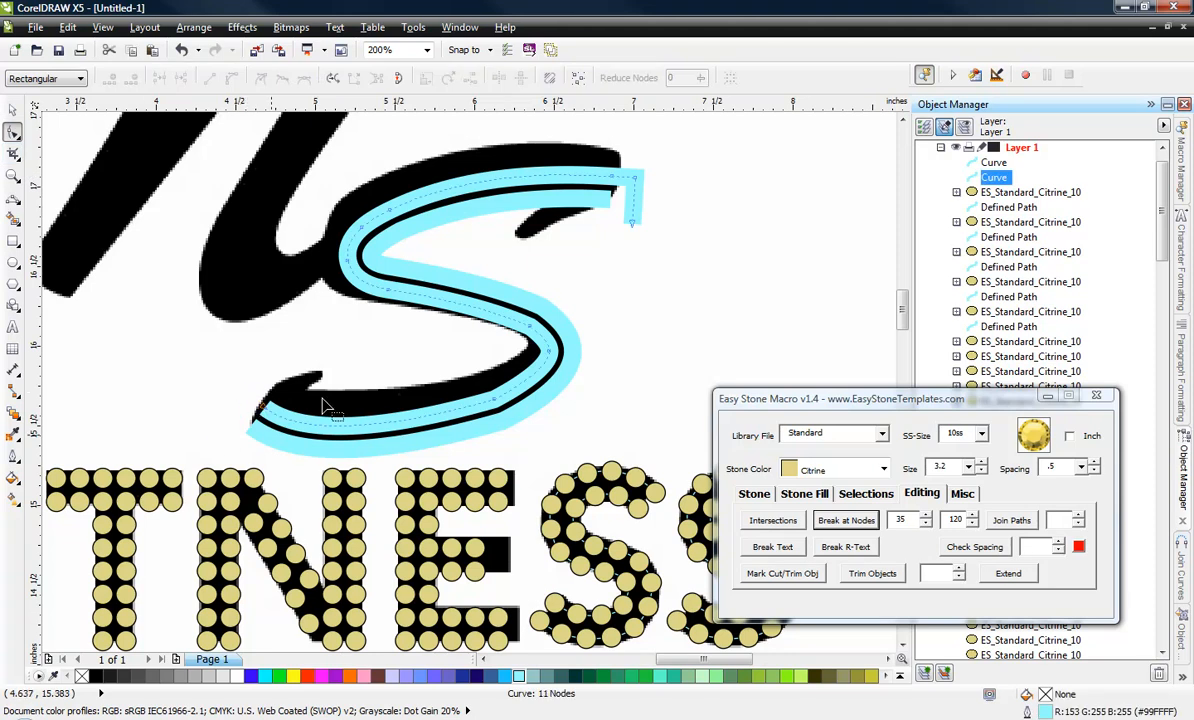
{"action": "double_click", "coordinate": [632, 222]}
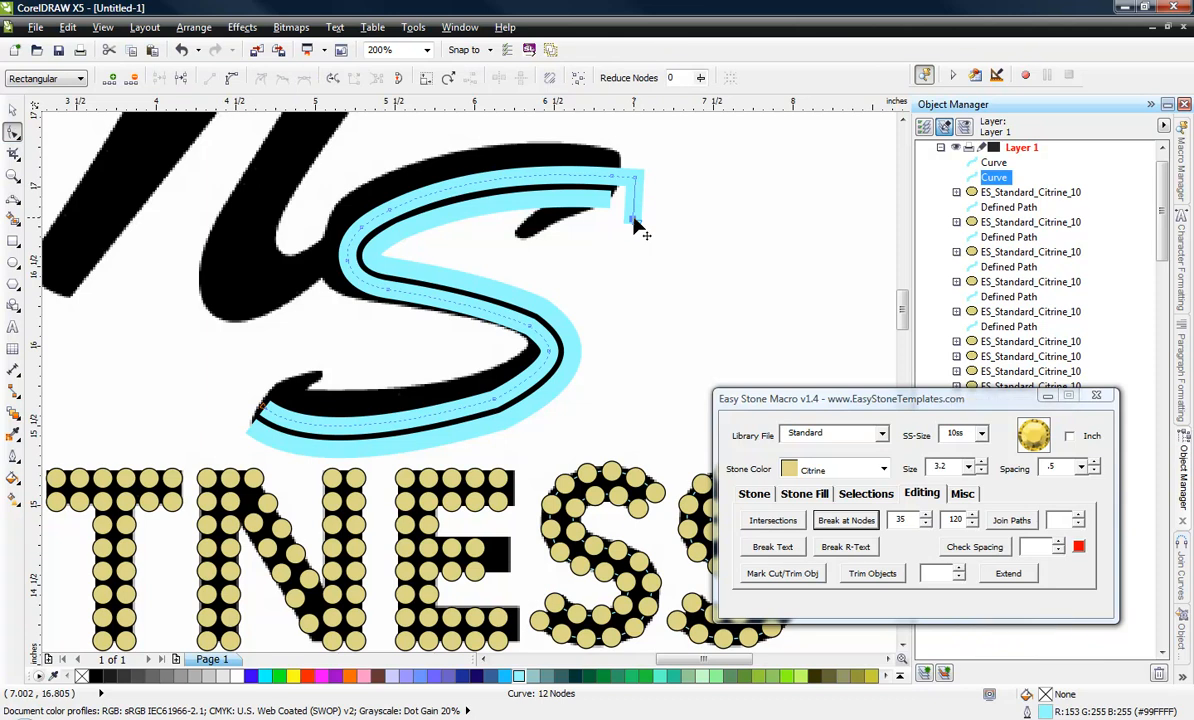
{"action": "double_click", "coordinate": [633, 219]}
{"action": "double_click", "coordinate": [632, 222]}
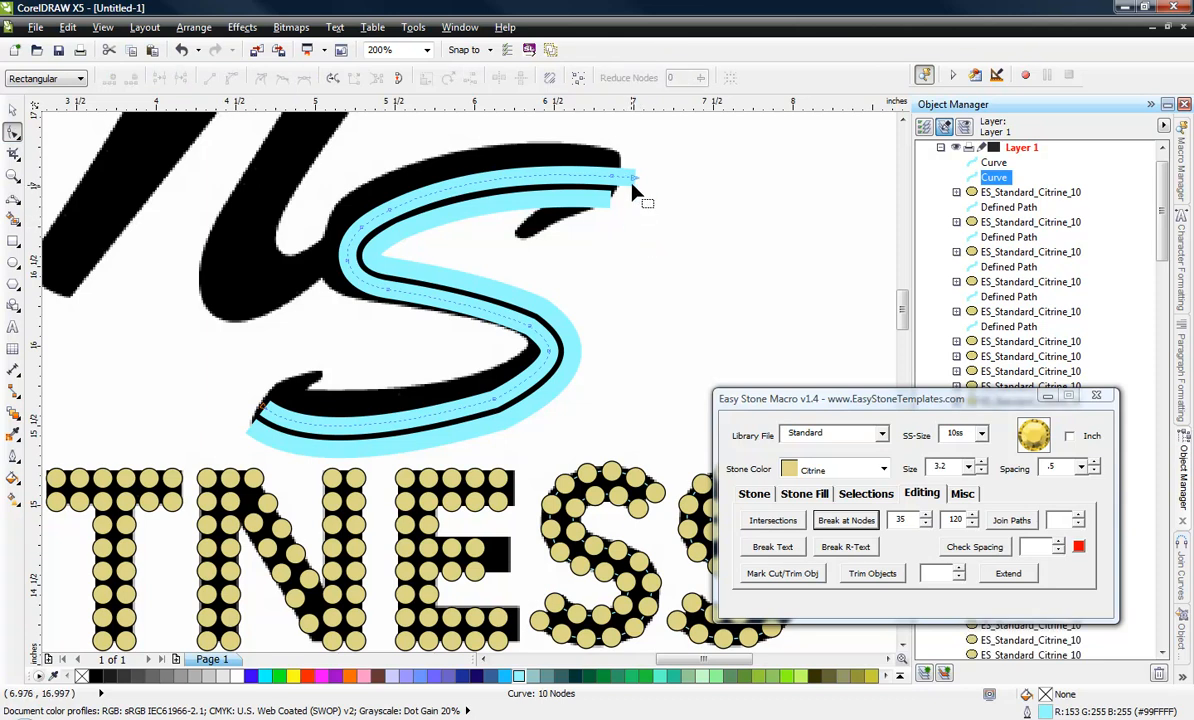
{"action": "double_click", "coordinate": [634, 178]}
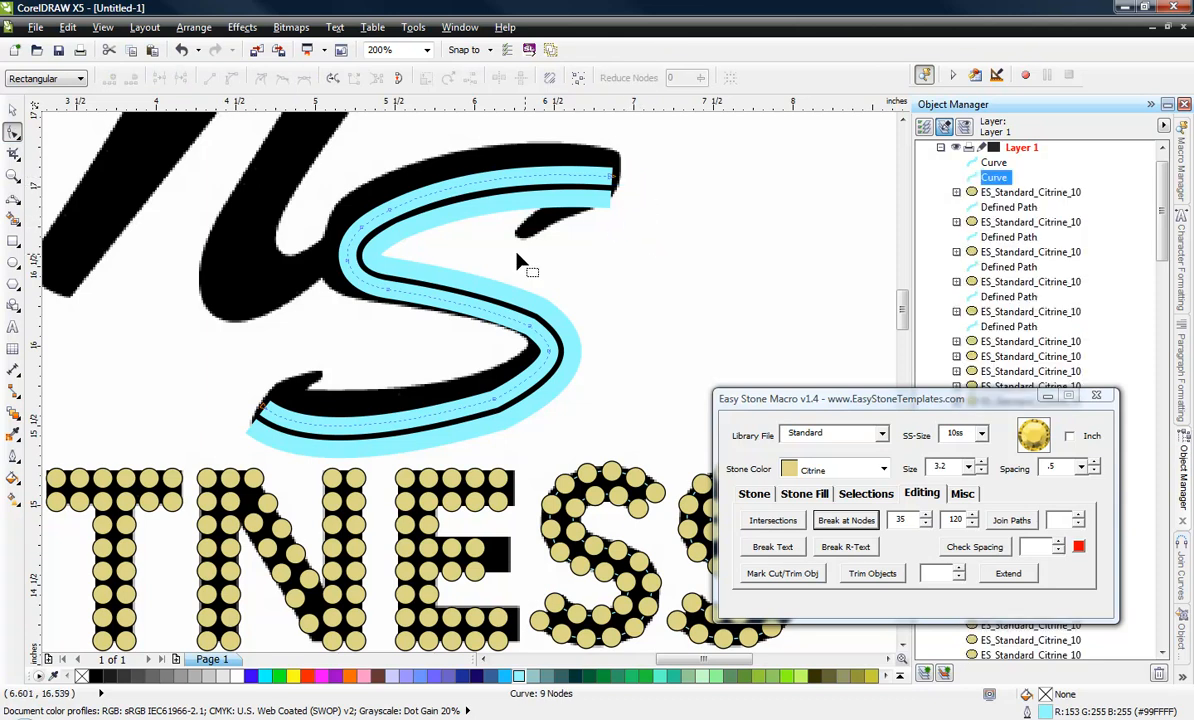
{"action": "left_click", "coordinate": [12, 109]}
{"action": "left_click", "coordinate": [728, 316]}
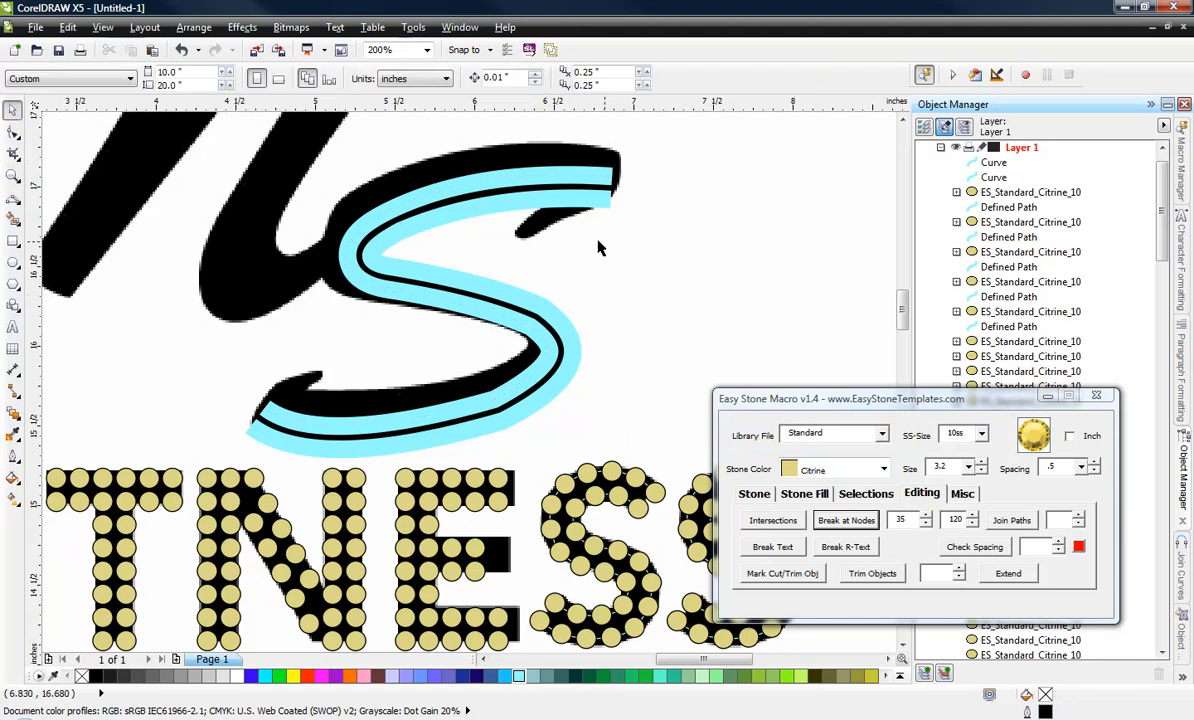
Try adding 10ss Citrine stones at 3.2 size and .5 spacing along both curves of the large S.
{"action": "left_click_drag", "start_coordinate": [686, 154], "coordinate": [287, 470]}
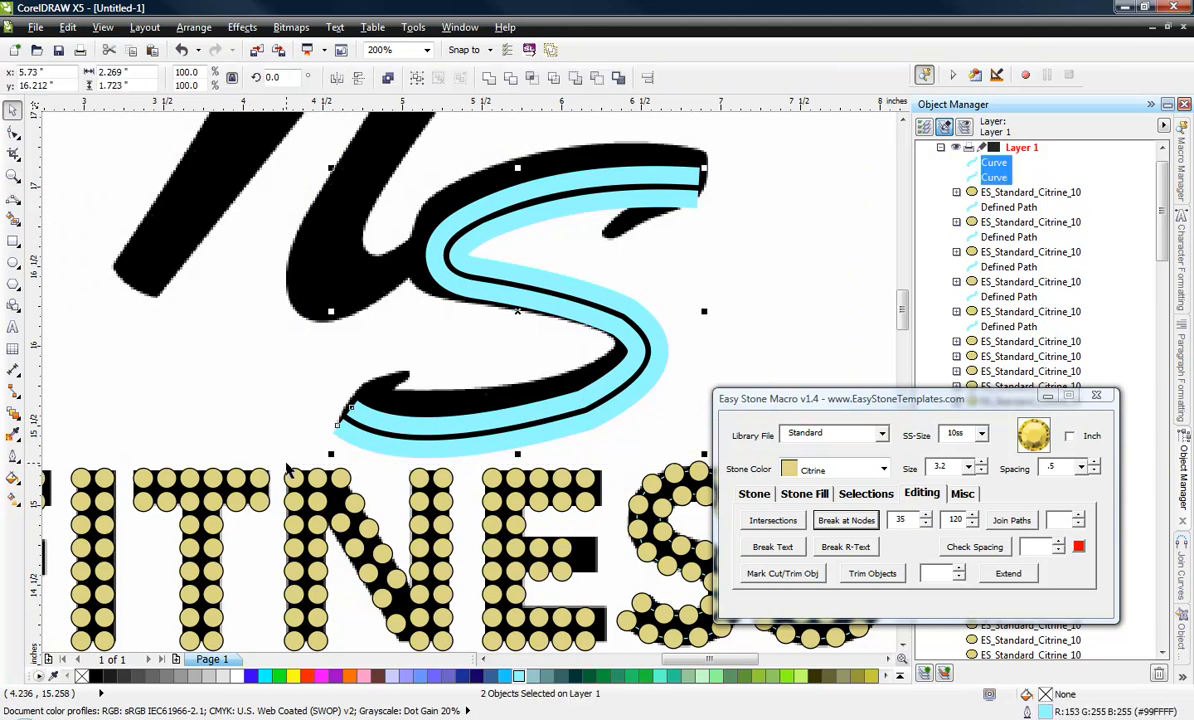
{"action": "left_click", "coordinate": [755, 494]}
{"action": "left_click", "coordinate": [846, 522]}
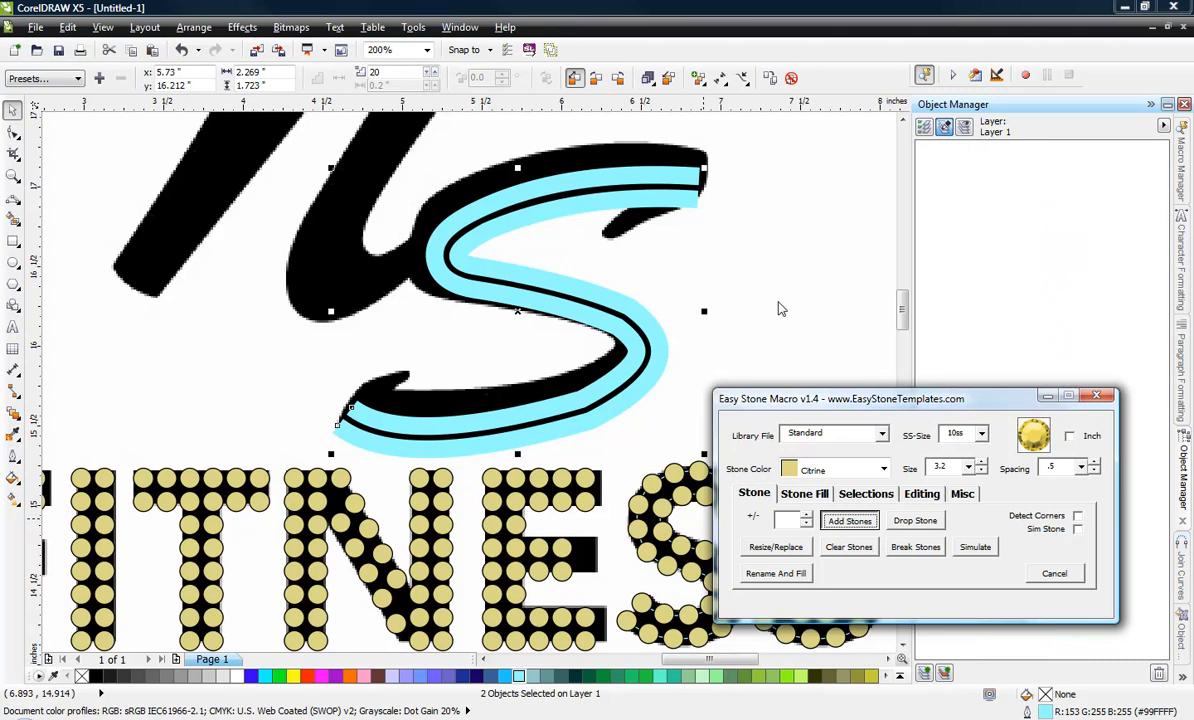
{"action": "left_click", "coordinate": [780, 295]}
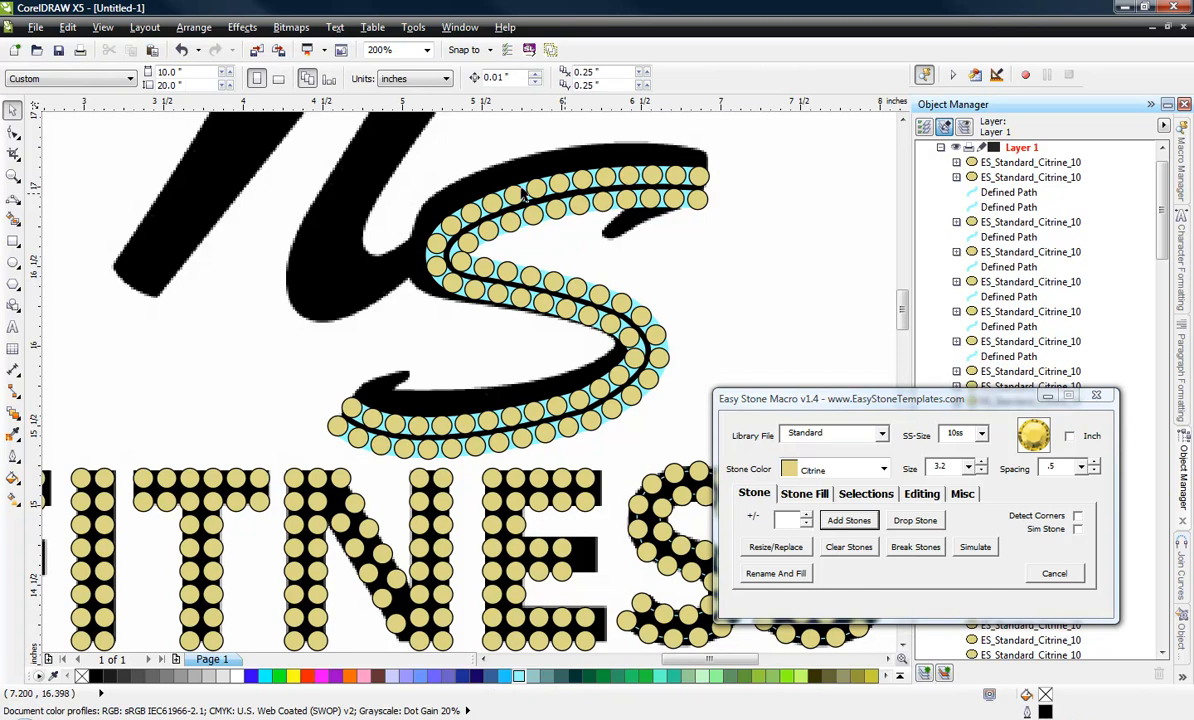
{"action": "scroll", "coordinate": [523, 195], "scroll_direction": "up", "scroll_amount": 2}
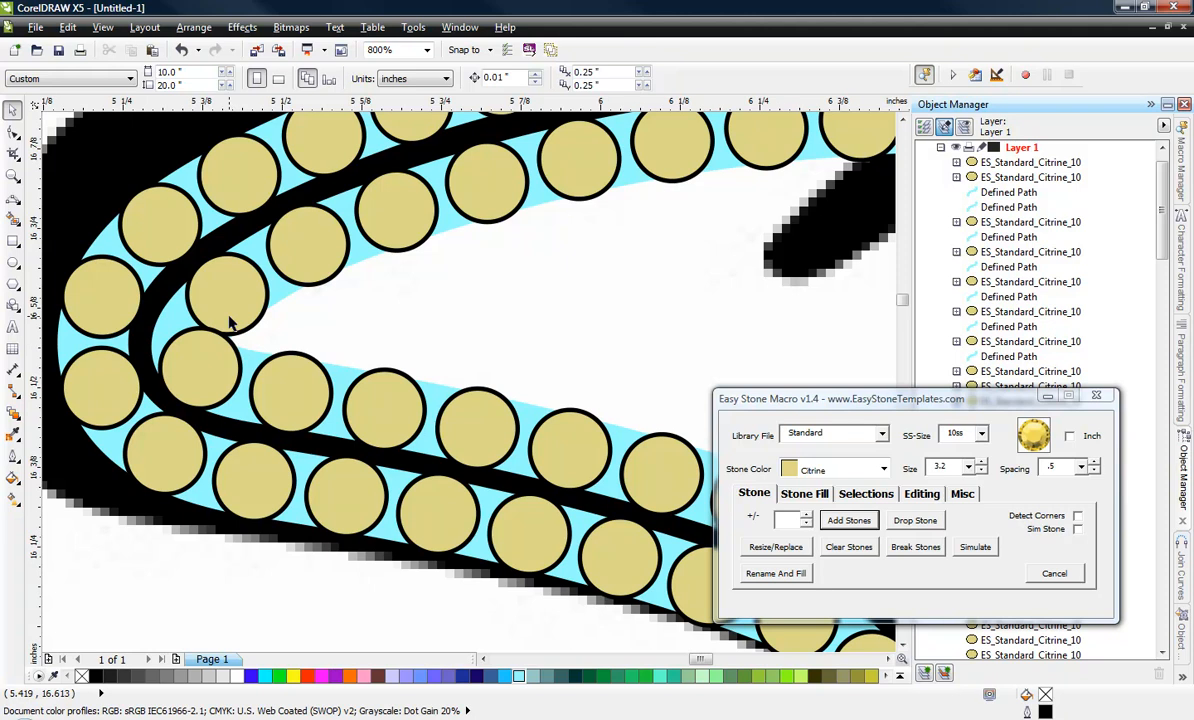
{"action": "key", "text": "ctrl+z"}
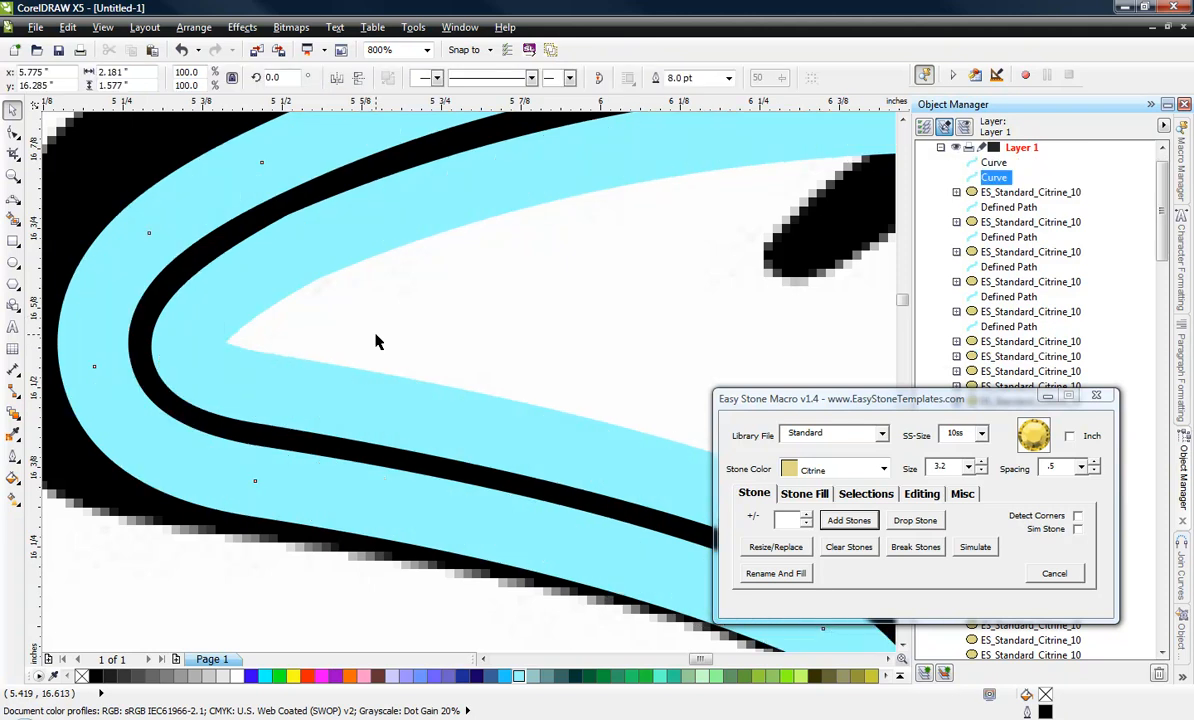
Add a node at the innermost point of the large S's inner path on its upper-left bend and break the path there.
{"action": "left_click", "coordinate": [375, 334]}
{"action": "scroll", "coordinate": [375, 334], "scroll_direction": "down", "scroll_amount": 1}
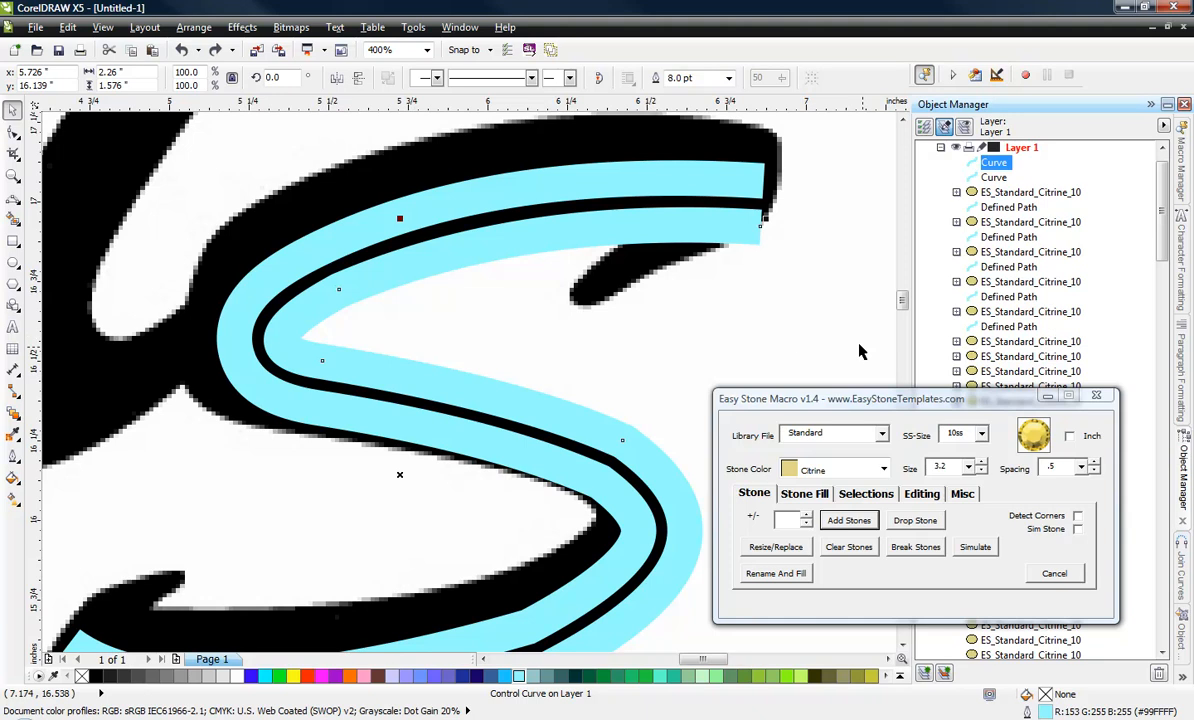
{"action": "left_click", "coordinate": [815, 322]}
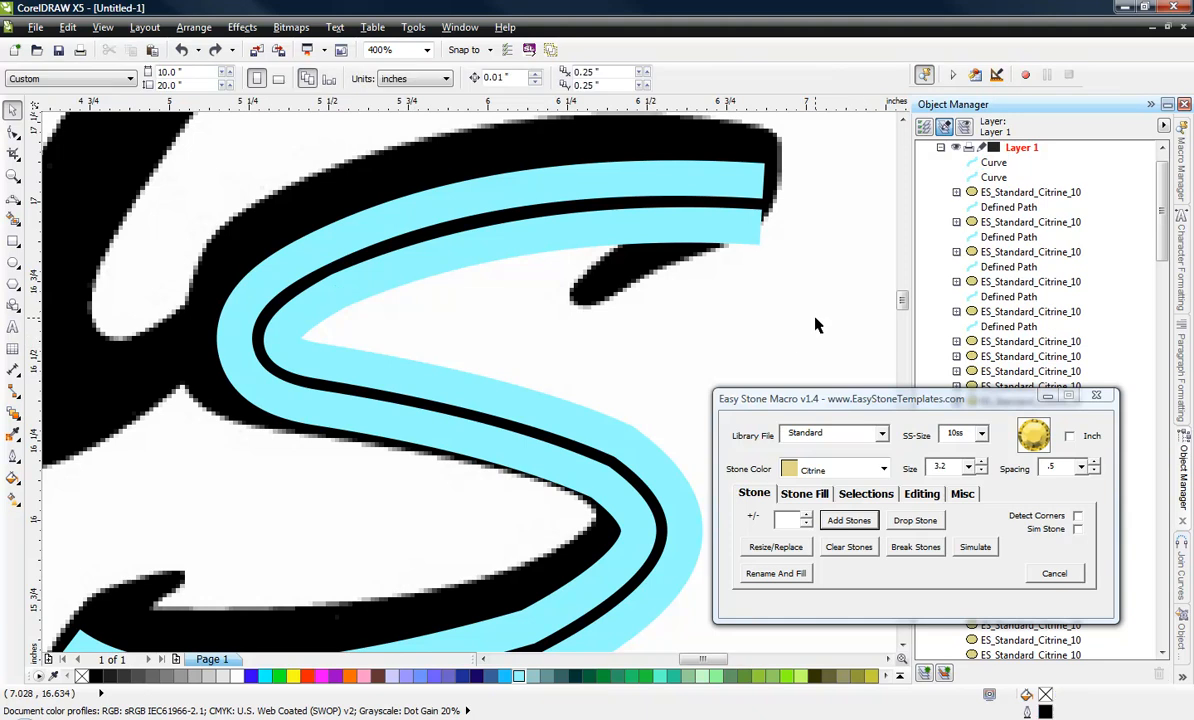
{"action": "left_click", "coordinate": [401, 267]}
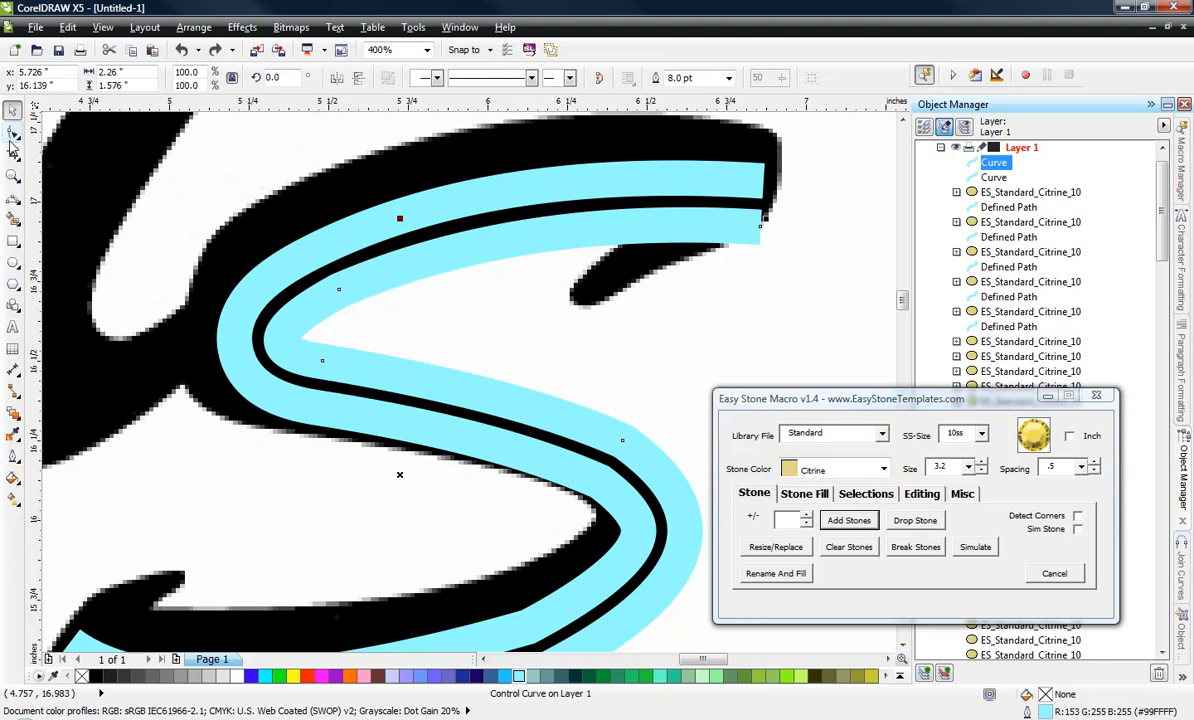
{"action": "left_click", "coordinate": [12, 131]}
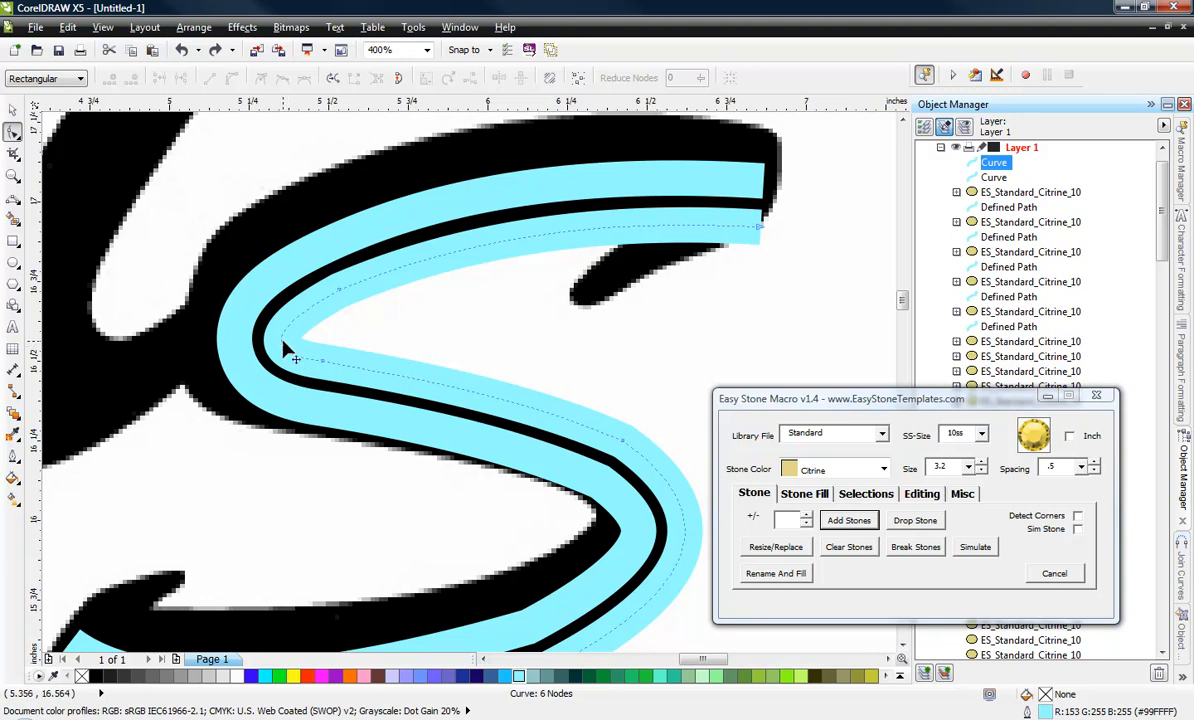
{"action": "double_click", "coordinate": [283, 347]}
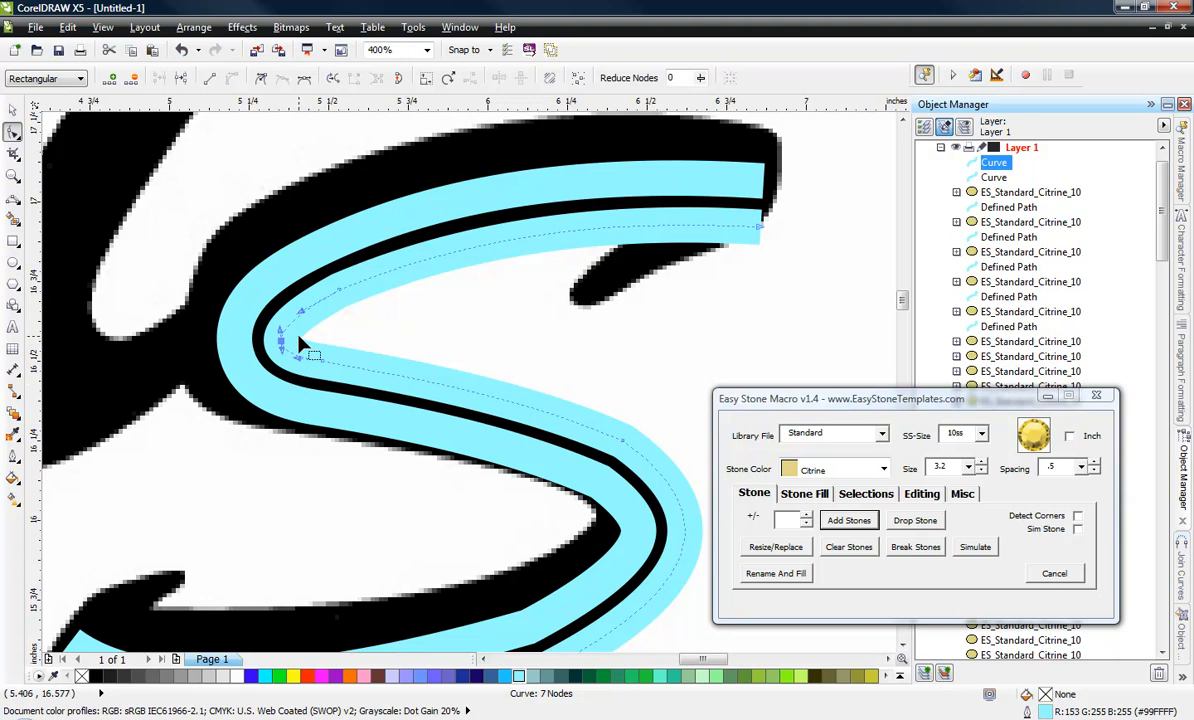
{"action": "left_click_drag", "start_coordinate": [309, 328], "coordinate": [268, 347]}
{"action": "left_click", "coordinate": [922, 494]}
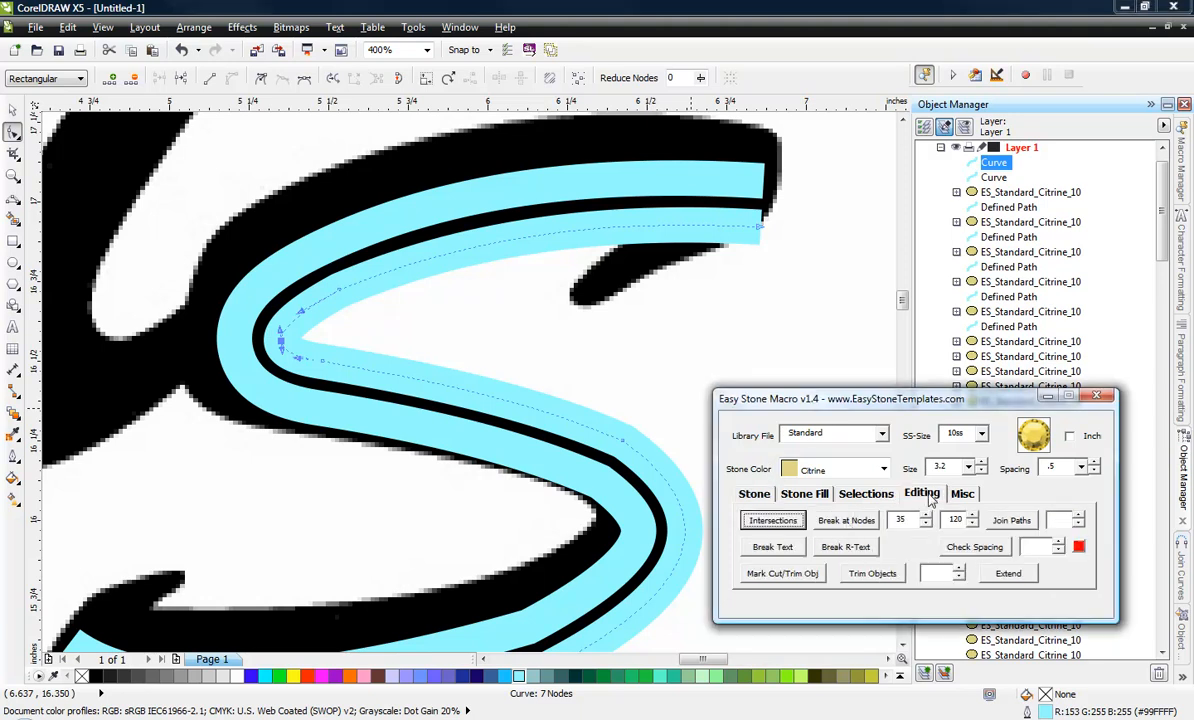
{"action": "left_click", "coordinate": [846, 522]}
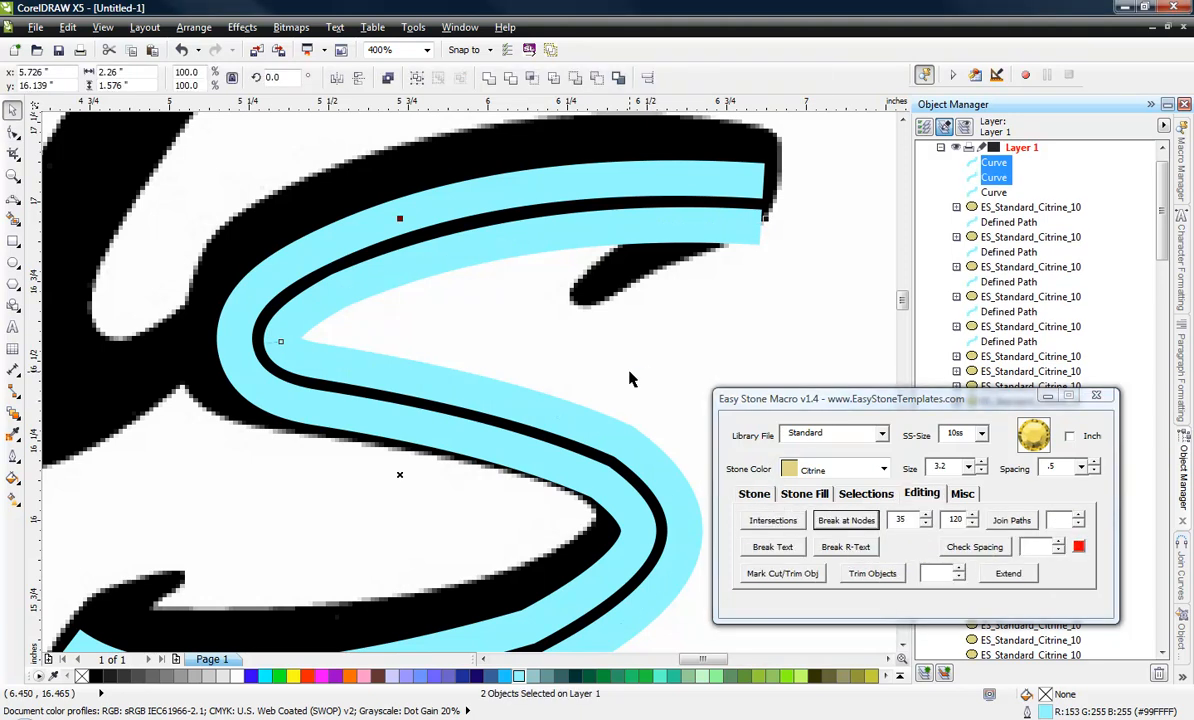
{"action": "key", "text": "Escape"}
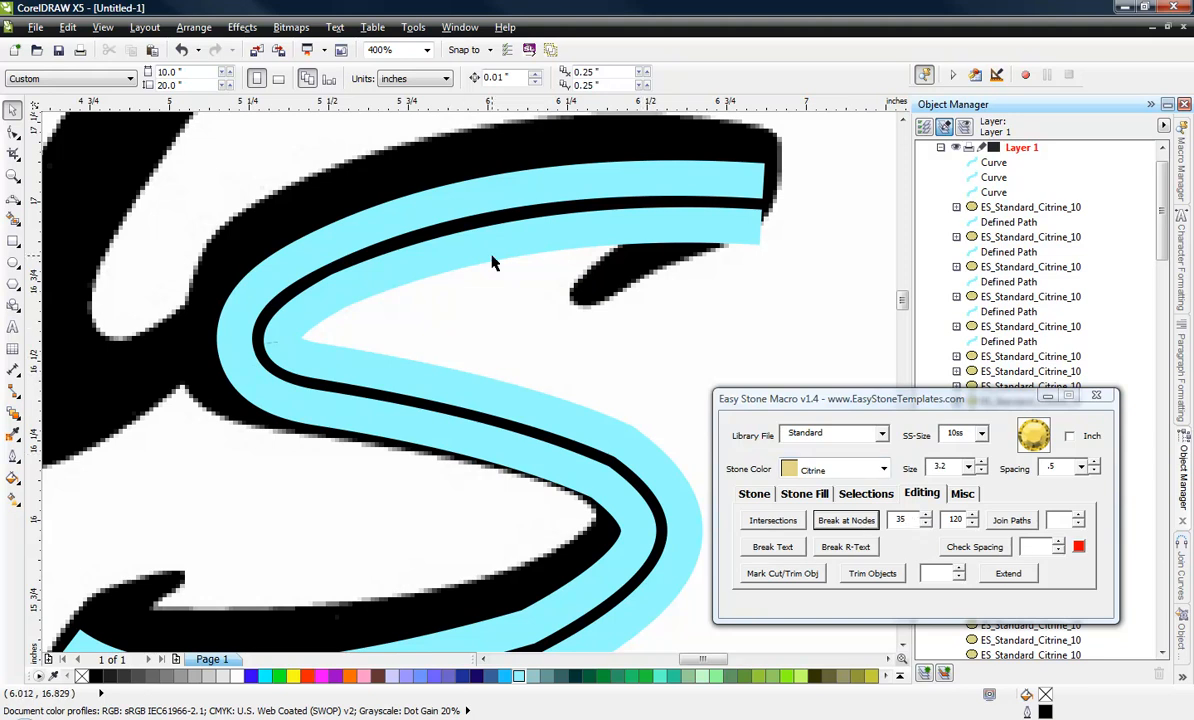
Recolor the outline of the upper segment of the broken inner path to pale lavender.
{"action": "left_click", "coordinate": [497, 302]}
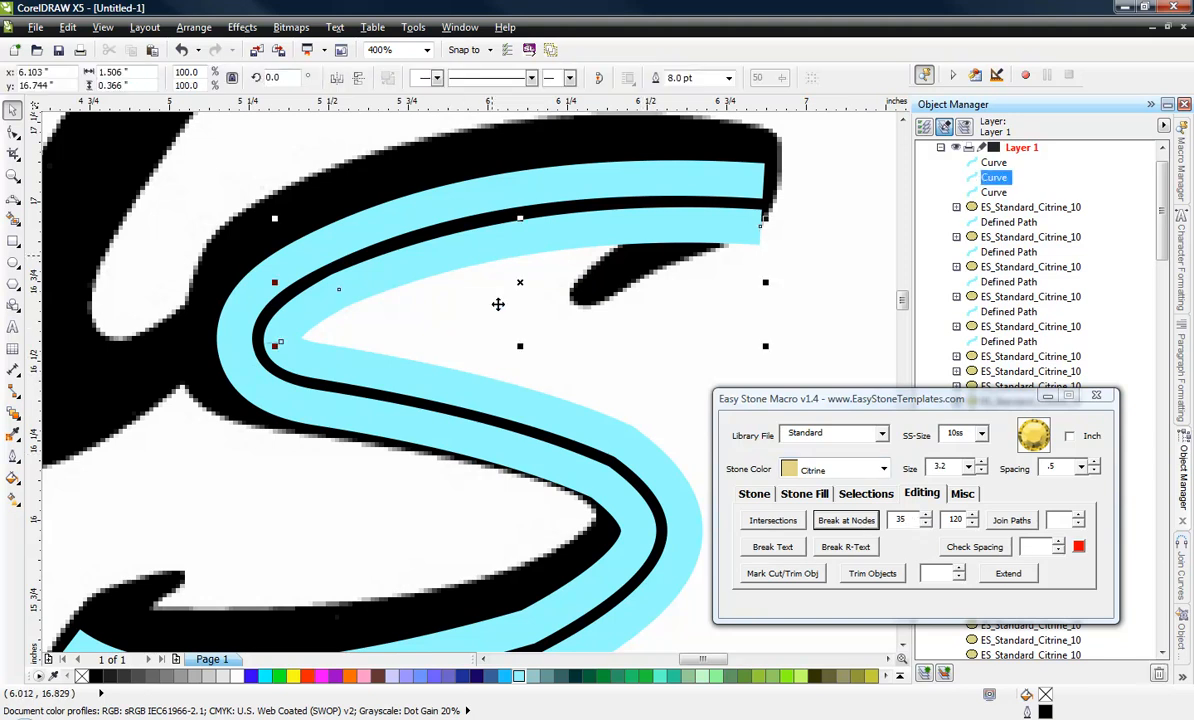
{"action": "right_click", "coordinate": [392, 677]}
{"action": "left_click", "coordinate": [707, 366]}
{"action": "left_click", "coordinate": [619, 360]}
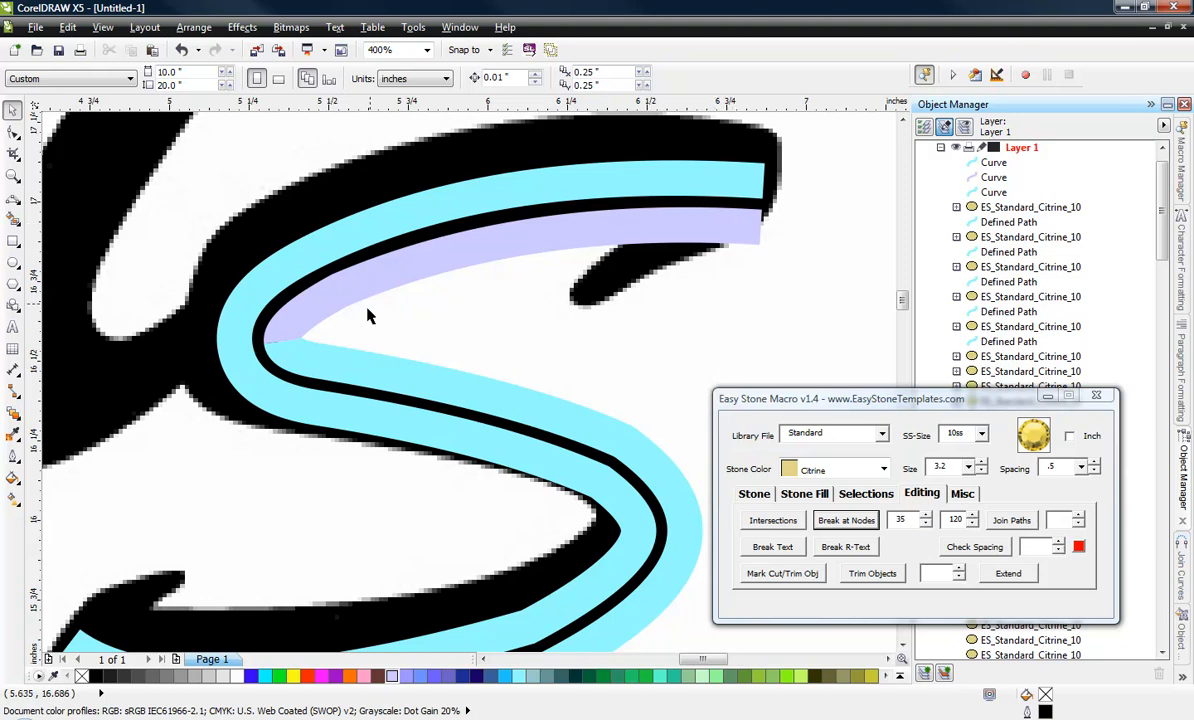
Add 10ss Citrine stones at 3.2 size and .5 spacing along all three paths of the large S and check the upper-left bend.
{"action": "scroll", "coordinate": [496, 264], "scroll_direction": "down", "scroll_amount": 1}
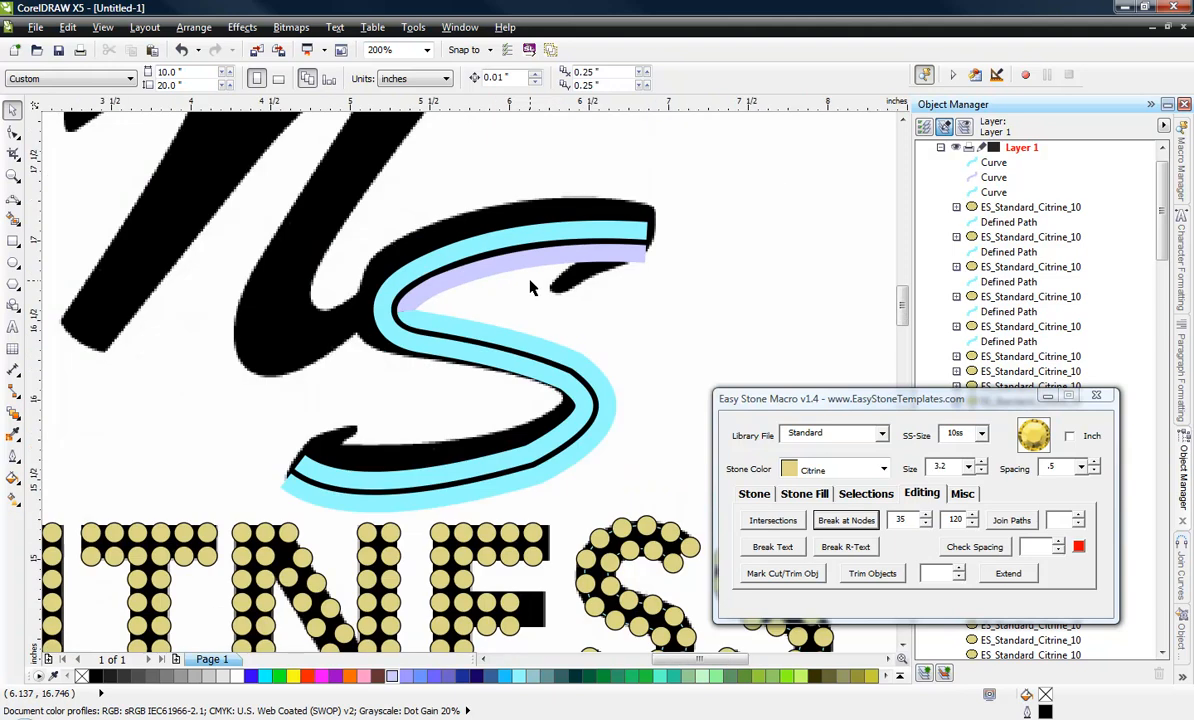
{"action": "left_click_drag", "start_coordinate": [587, 295], "coordinate": [234, 515]}
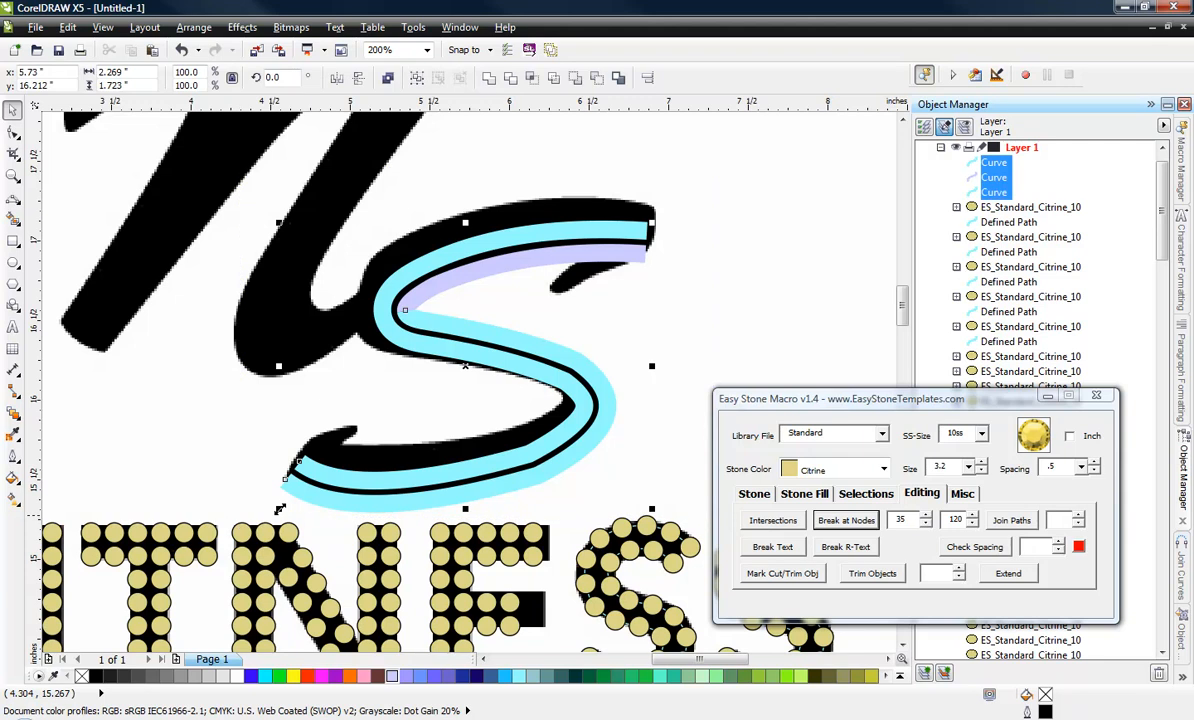
{"action": "left_click", "coordinate": [752, 492]}
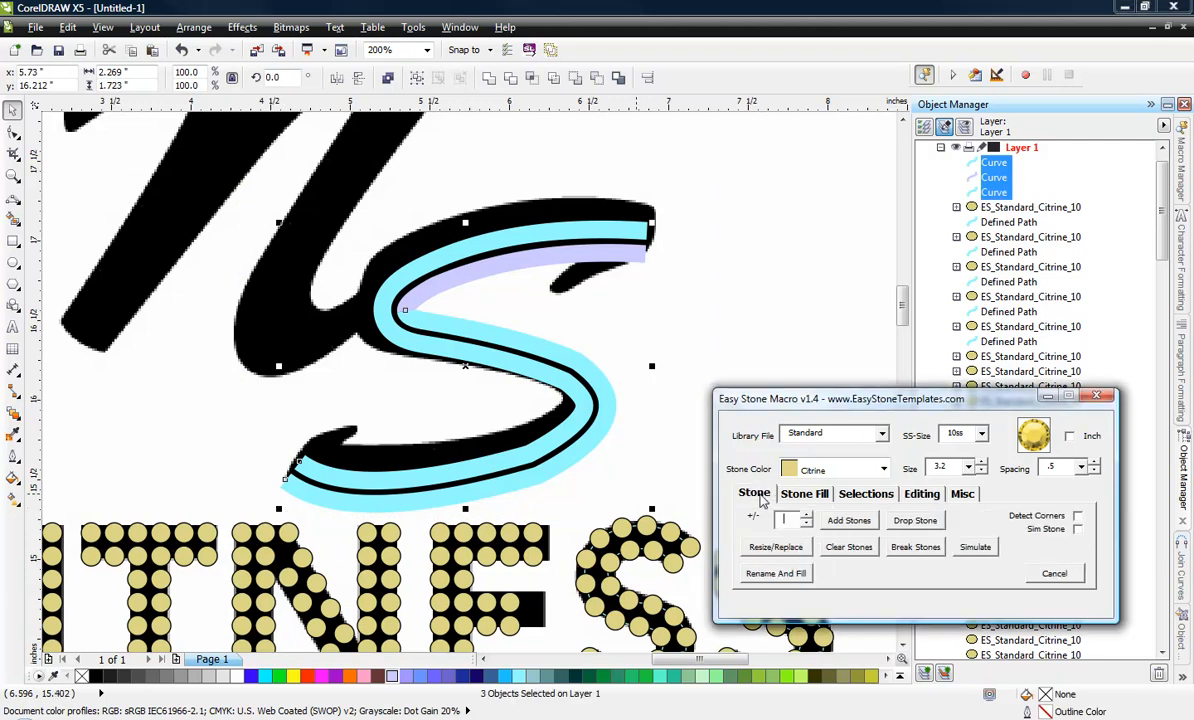
{"action": "left_click", "coordinate": [849, 522]}
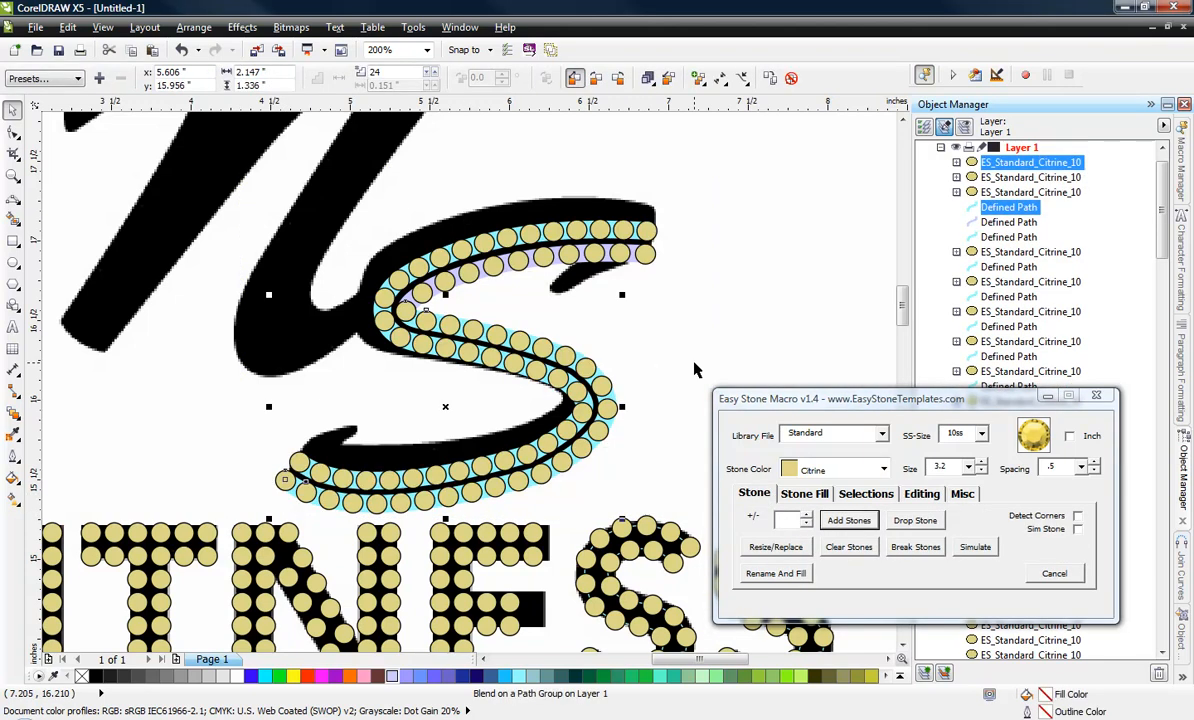
{"action": "scroll", "coordinate": [420, 320], "scroll_direction": "up", "scroll_amount": 2}
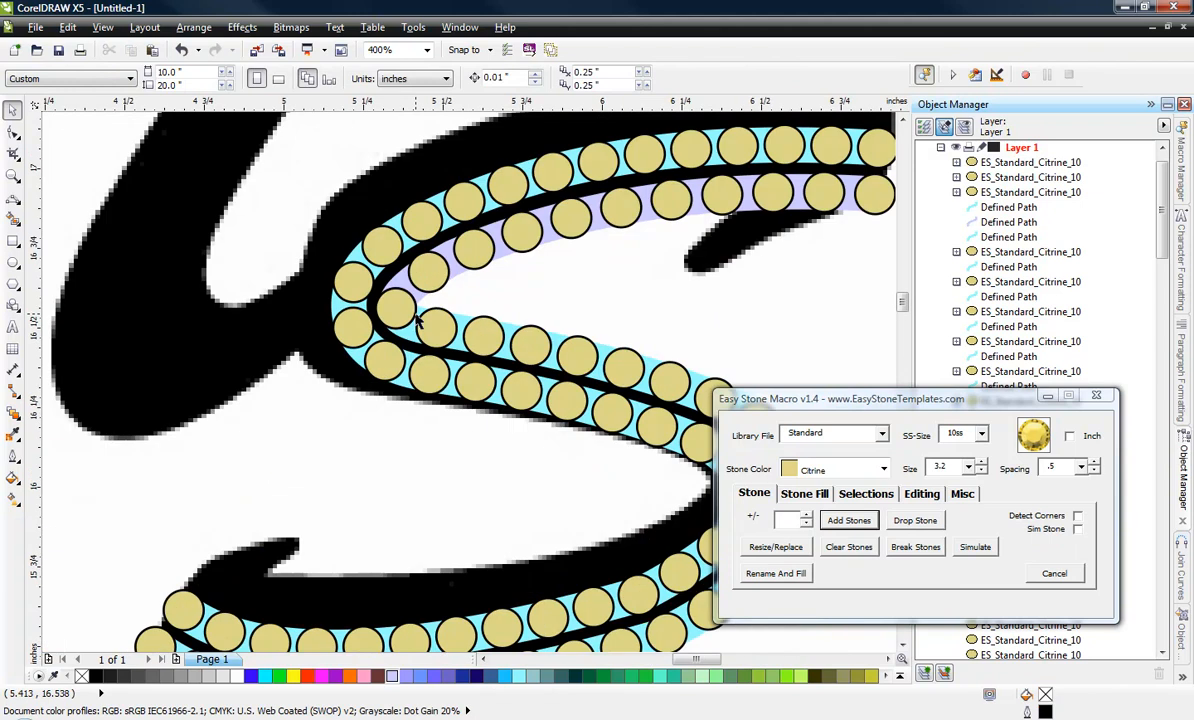
{"action": "scroll", "coordinate": [420, 320], "scroll_direction": "up", "scroll_amount": 2}
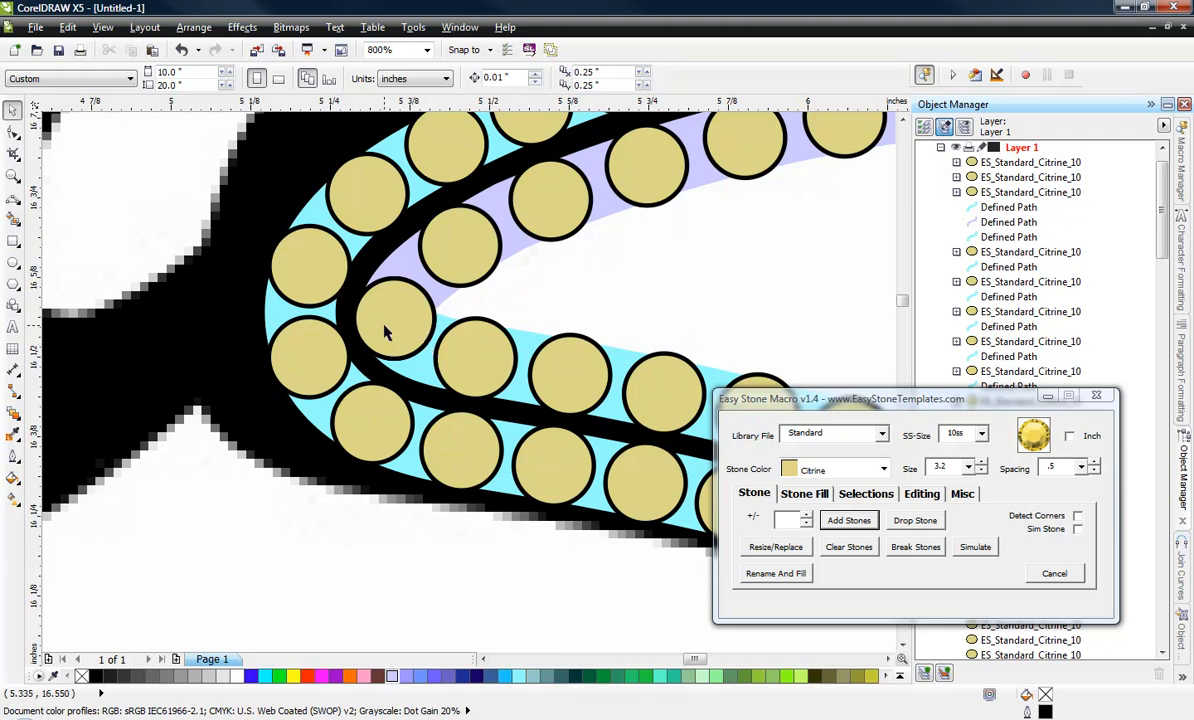
{"action": "left_click", "coordinate": [389, 319], "text": "ctrl"}
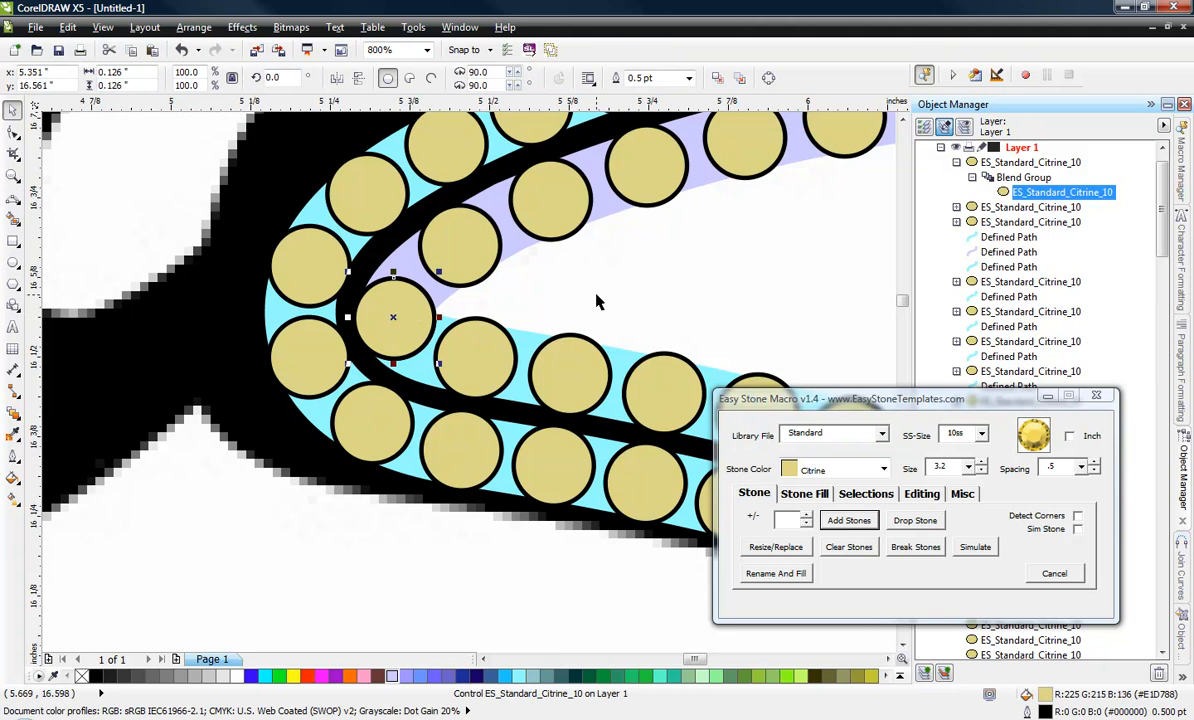
{"action": "left_click", "coordinate": [445, 240]}
{"action": "scroll", "coordinate": [441, 236], "scroll_direction": "down", "scroll_amount": 2}
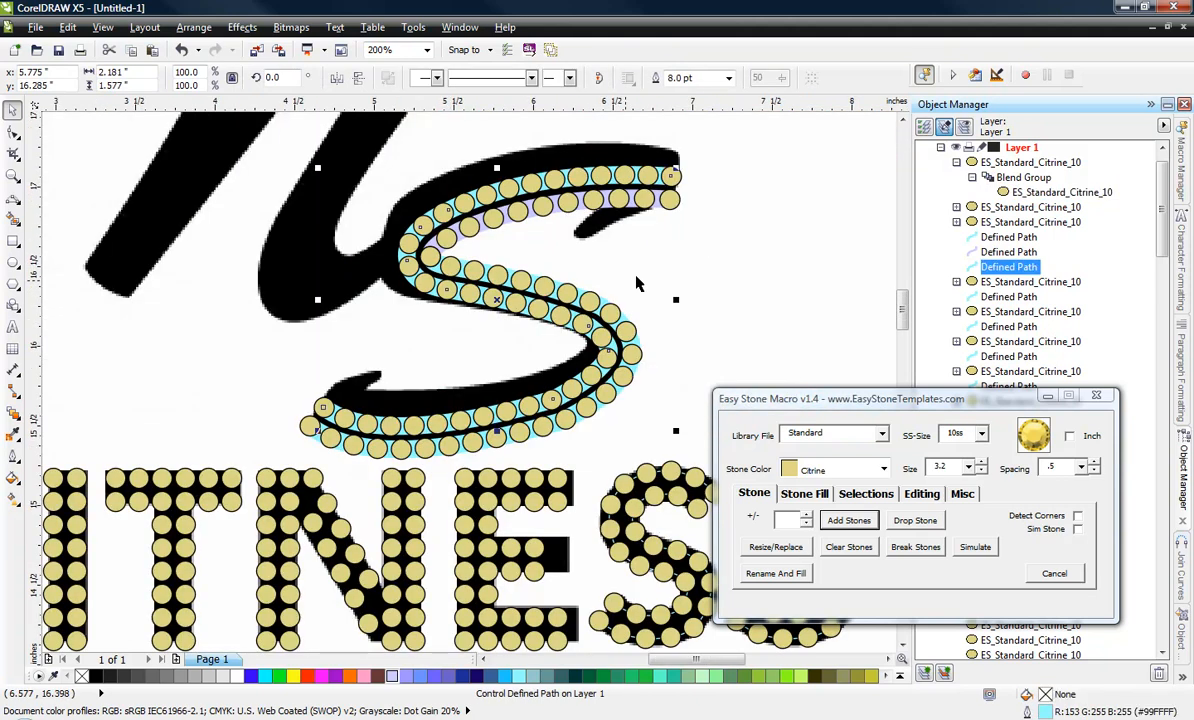
{"action": "left_click", "coordinate": [704, 253]}
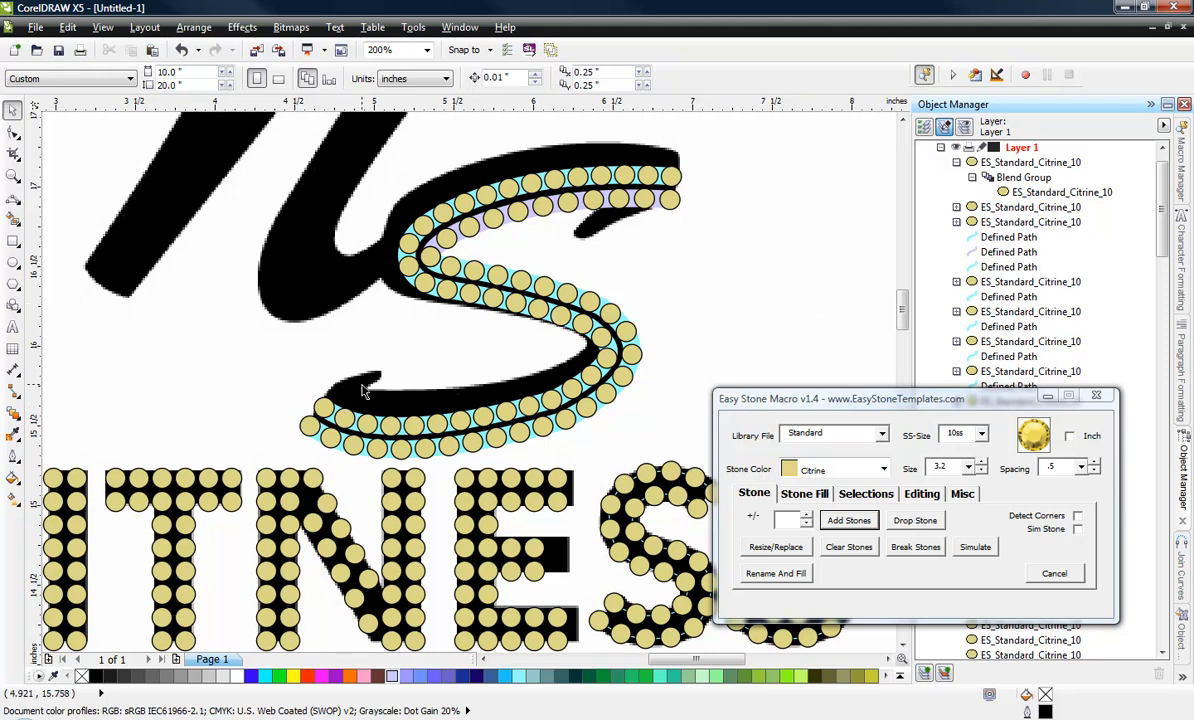
Break the large S's stone rows into individual stones and delete the inner row's end stone at the upper tip.
{"action": "scroll", "coordinate": [371, 260], "scroll_direction": "down", "scroll_amount": 2}
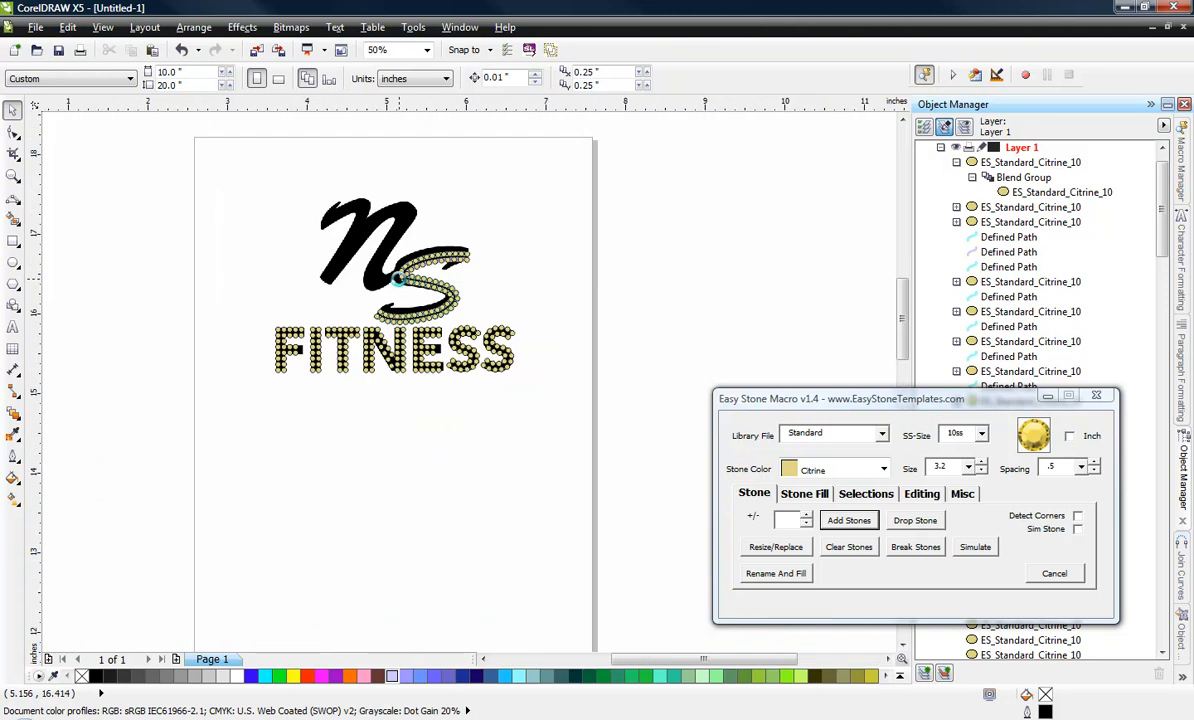
{"action": "scroll", "coordinate": [371, 260], "scroll_direction": "up", "scroll_amount": 1}
{"action": "left_click_drag", "start_coordinate": [571, 193], "coordinate": [316, 379]}
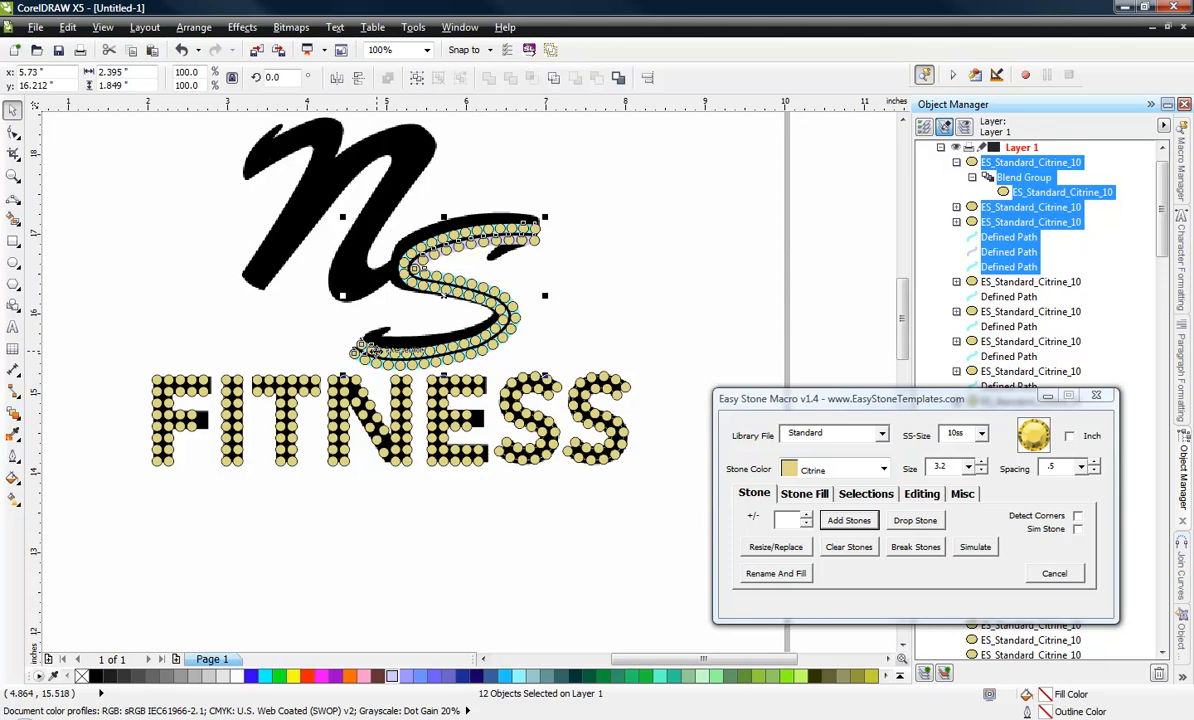
{"action": "left_click", "coordinate": [915, 547]}
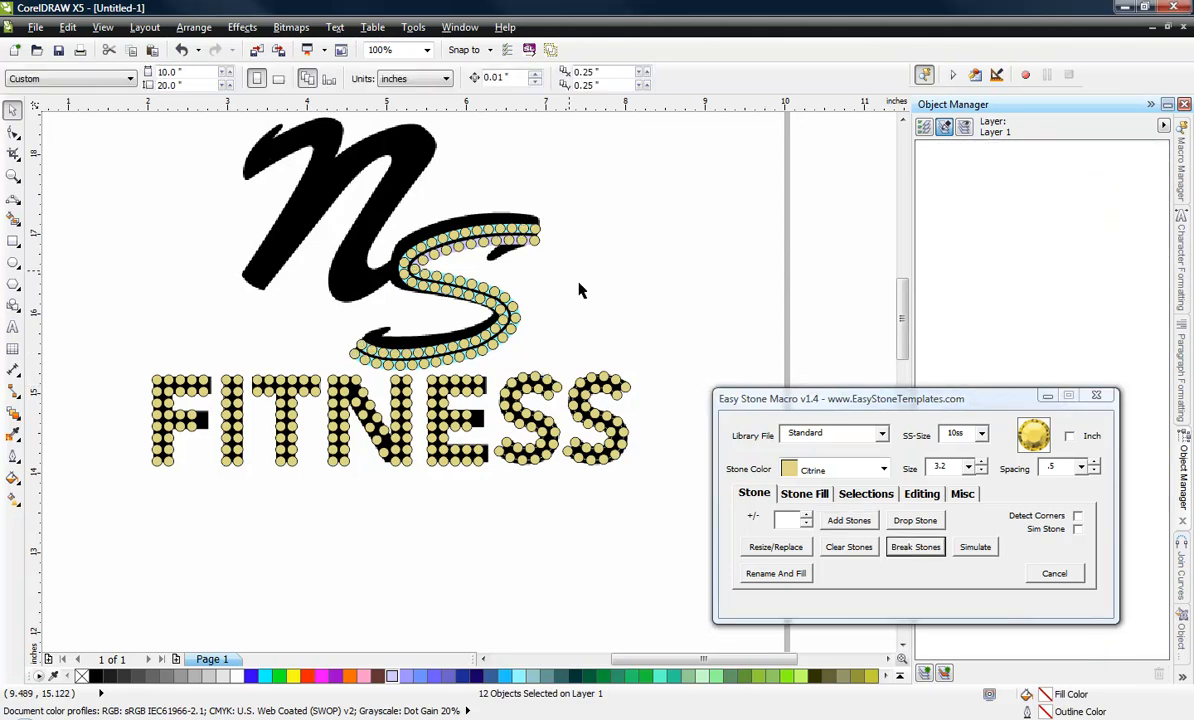
{"action": "scroll", "coordinate": [581, 288], "scroll_direction": "up", "scroll_amount": 2}
{"action": "left_click", "coordinate": [554, 330]}
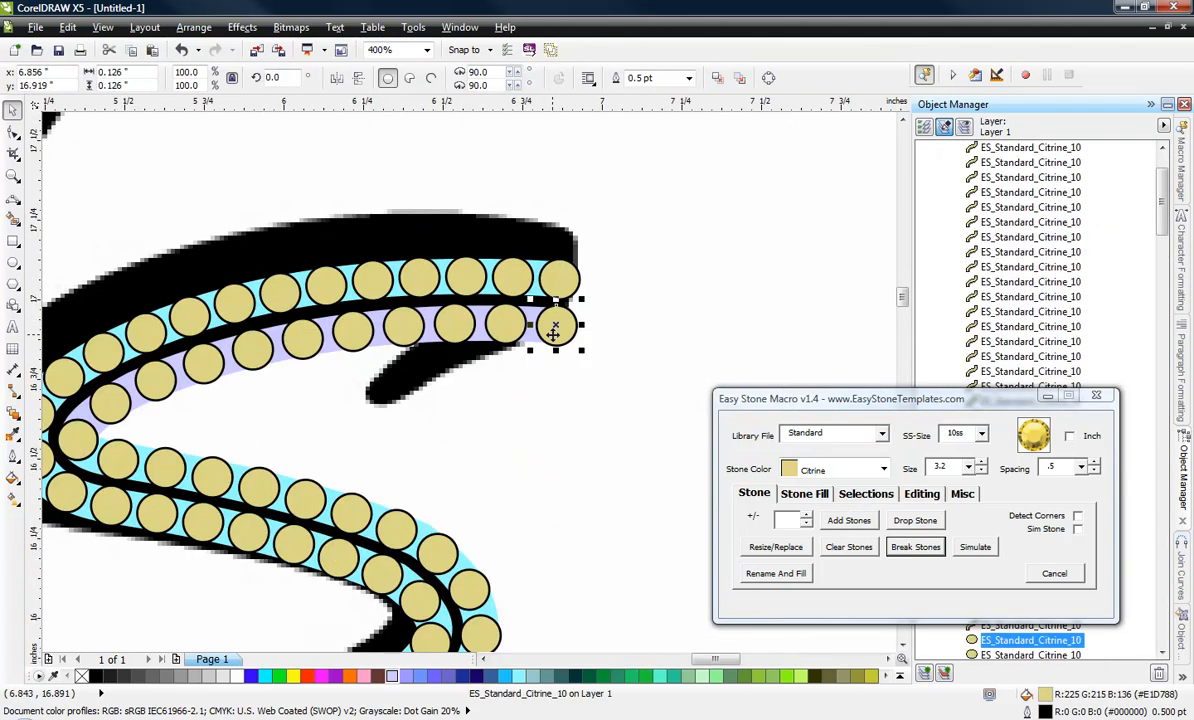
{"action": "key", "text": "Delete"}
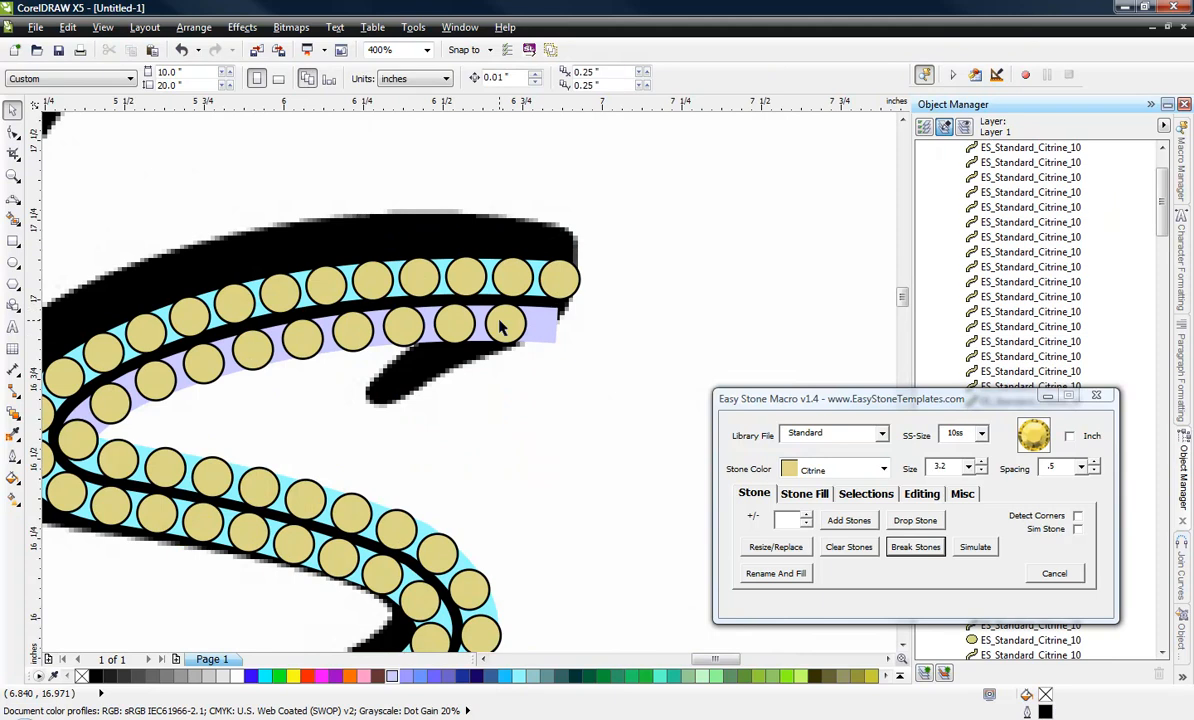
Move the outer row's end stone down between the rows at the upper tip and place three copies descending diagonally along the hook.
{"action": "scroll", "coordinate": [528, 305], "scroll_direction": "up", "scroll_amount": 1}
{"action": "left_click", "coordinate": [548, 293]}
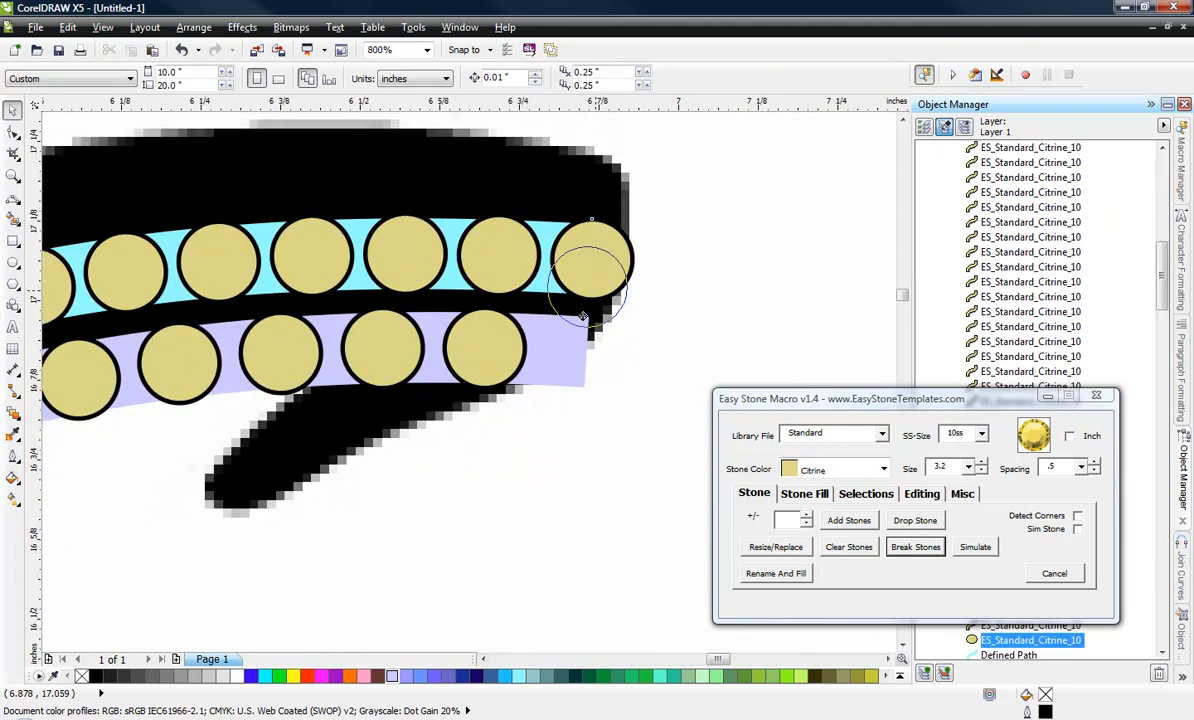
{"action": "left_click_drag", "start_coordinate": [580, 323], "coordinate": [444, 548]}
{"action": "scroll", "coordinate": [570, 319], "scroll_direction": "up", "scroll_amount": 1}
{"action": "scroll", "coordinate": [649, 212], "scroll_direction": "down", "scroll_amount": 1}
{"action": "scroll", "coordinate": [604, 268], "scroll_direction": "up", "scroll_amount": 1}
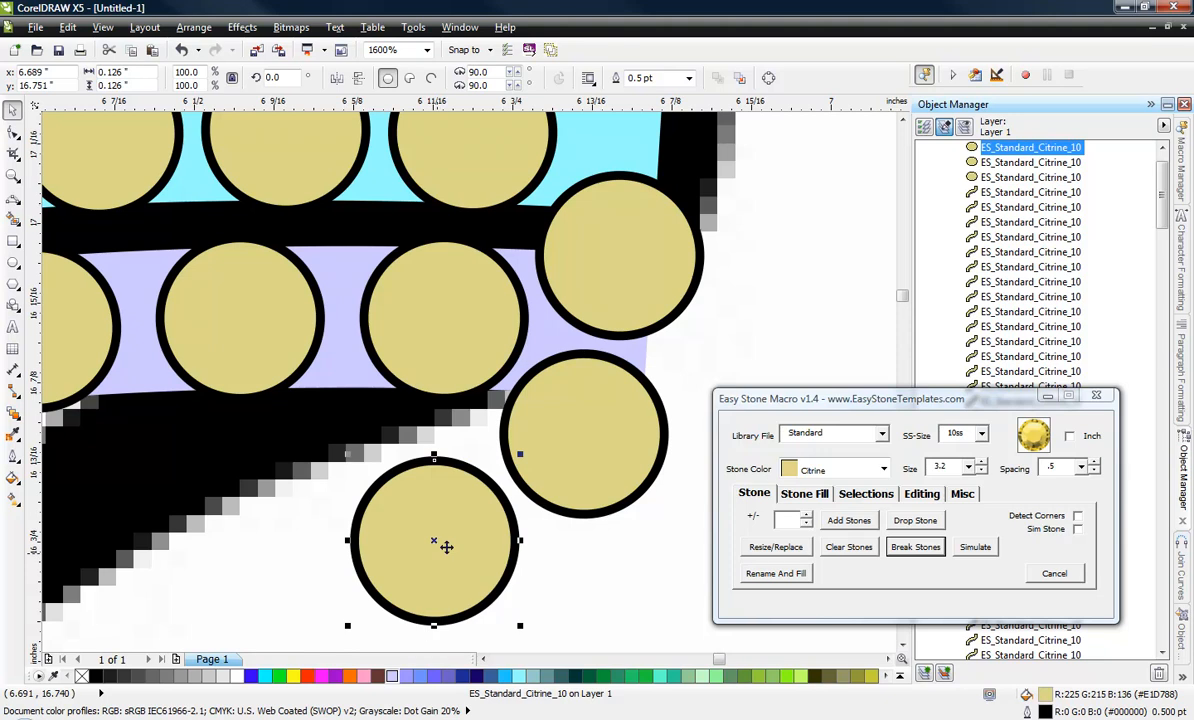
{"action": "scroll", "coordinate": [551, 399], "scroll_direction": "down", "scroll_amount": 1}
{"action": "scroll", "coordinate": [433, 466], "scroll_direction": "up", "scroll_amount": 1}
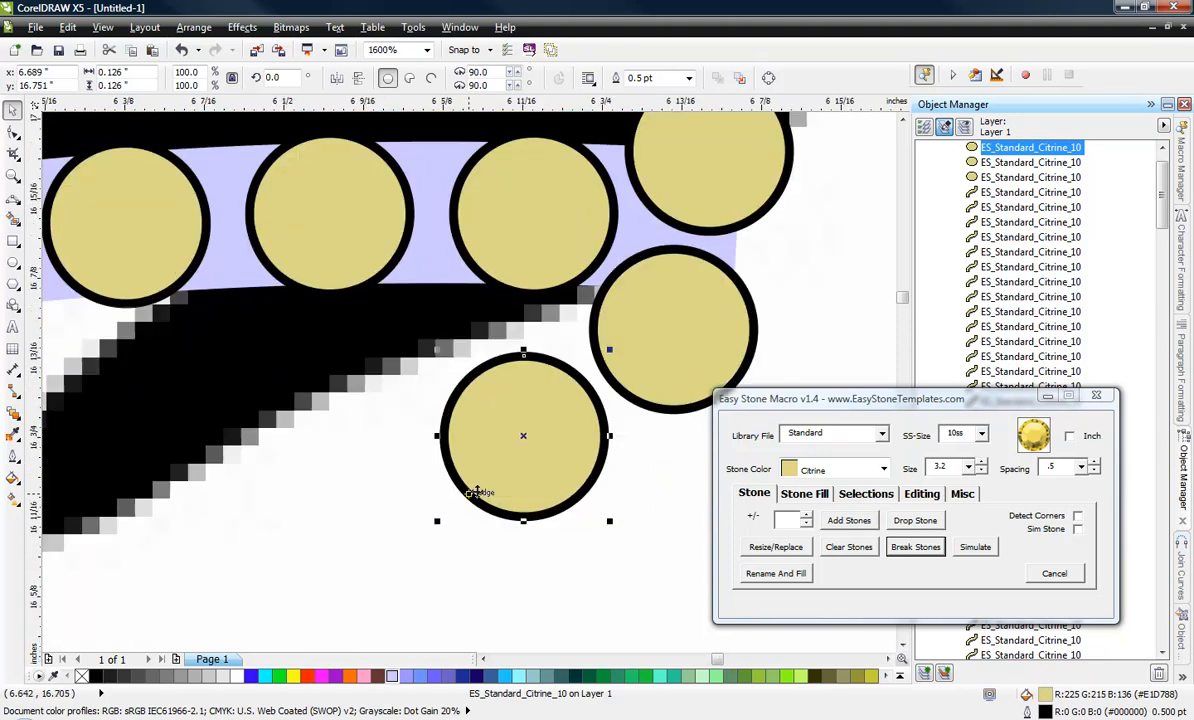
{"action": "left_click_drag", "start_coordinate": [505, 478], "coordinate": [374, 597]}
{"action": "left_click", "coordinate": [767, 235]}
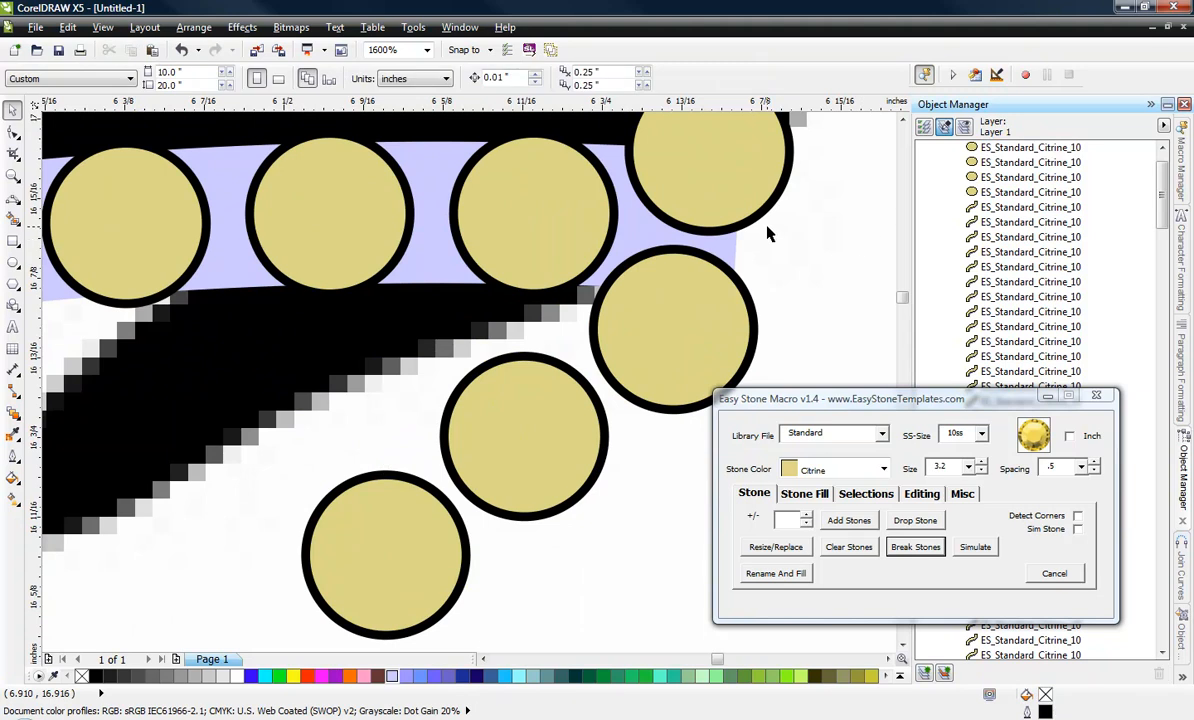
Delete the upper row's end stone at the large S's lower tip and move the lower row's end stone between the two rows.
{"action": "scroll", "coordinate": [768, 234], "scroll_direction": "down", "scroll_amount": 2}
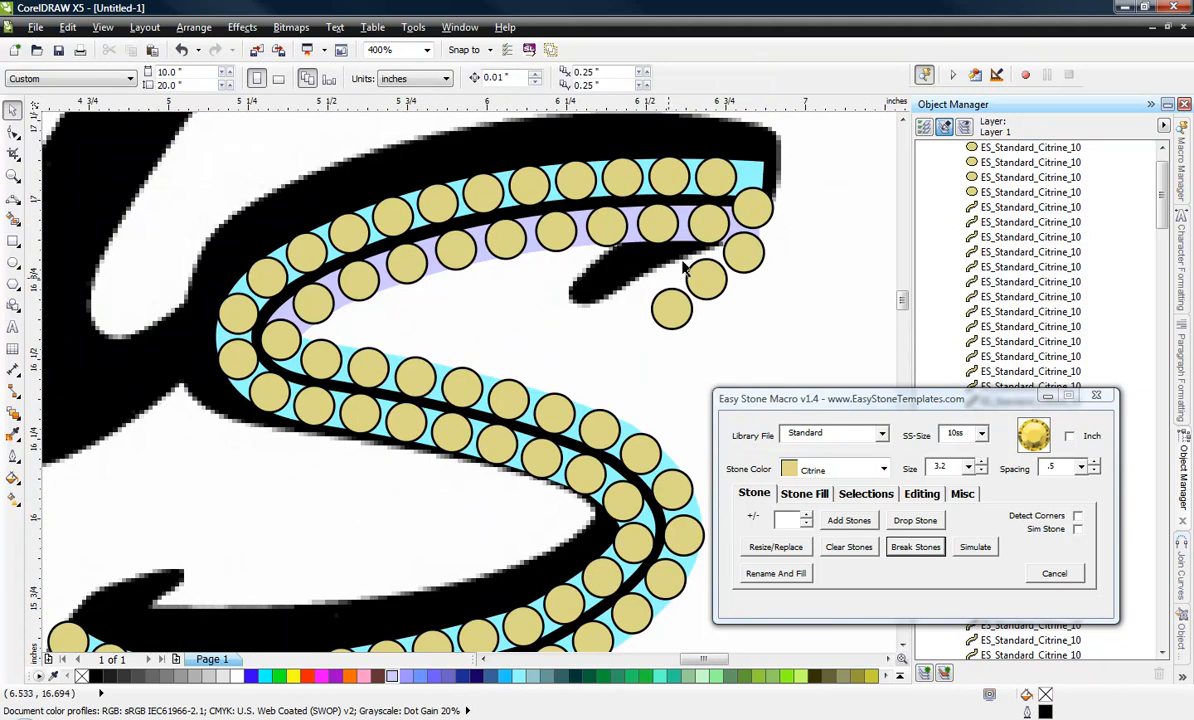
{"action": "scroll", "coordinate": [685, 268], "scroll_direction": "down", "scroll_amount": 2}
{"action": "scroll", "coordinate": [505, 335], "scroll_direction": "up", "scroll_amount": 3}
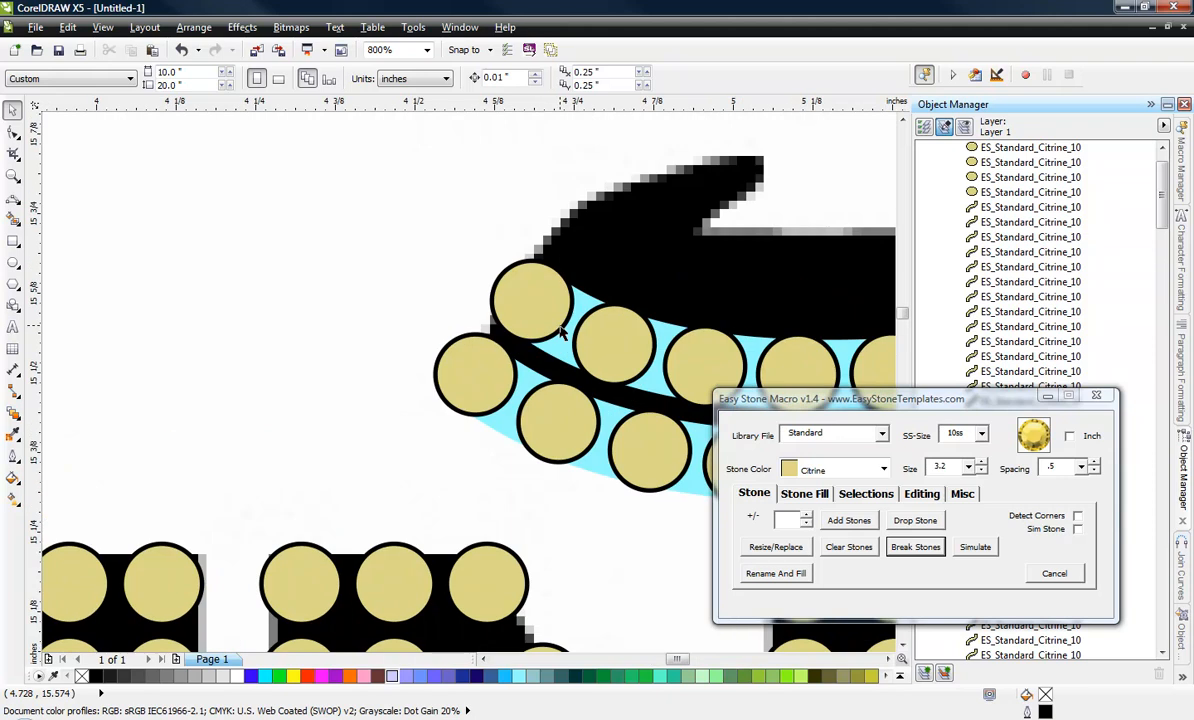
{"action": "left_click", "coordinate": [560, 330]}
{"action": "key", "text": "Delete"}
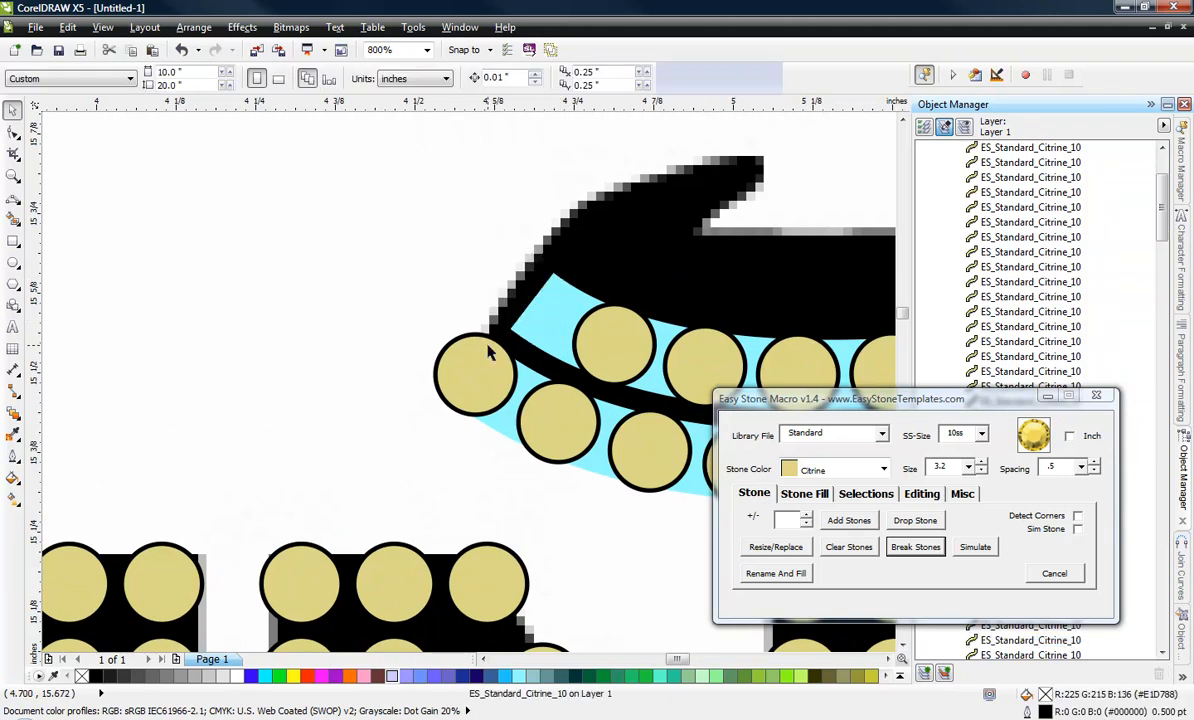
{"action": "scroll", "coordinate": [485, 362], "scroll_direction": "up", "scroll_amount": 2}
{"action": "left_click_drag", "start_coordinate": [484, 357], "coordinate": [661, 205]}
{"action": "scroll", "coordinate": [434, 240], "scroll_direction": "down", "scroll_amount": 1}
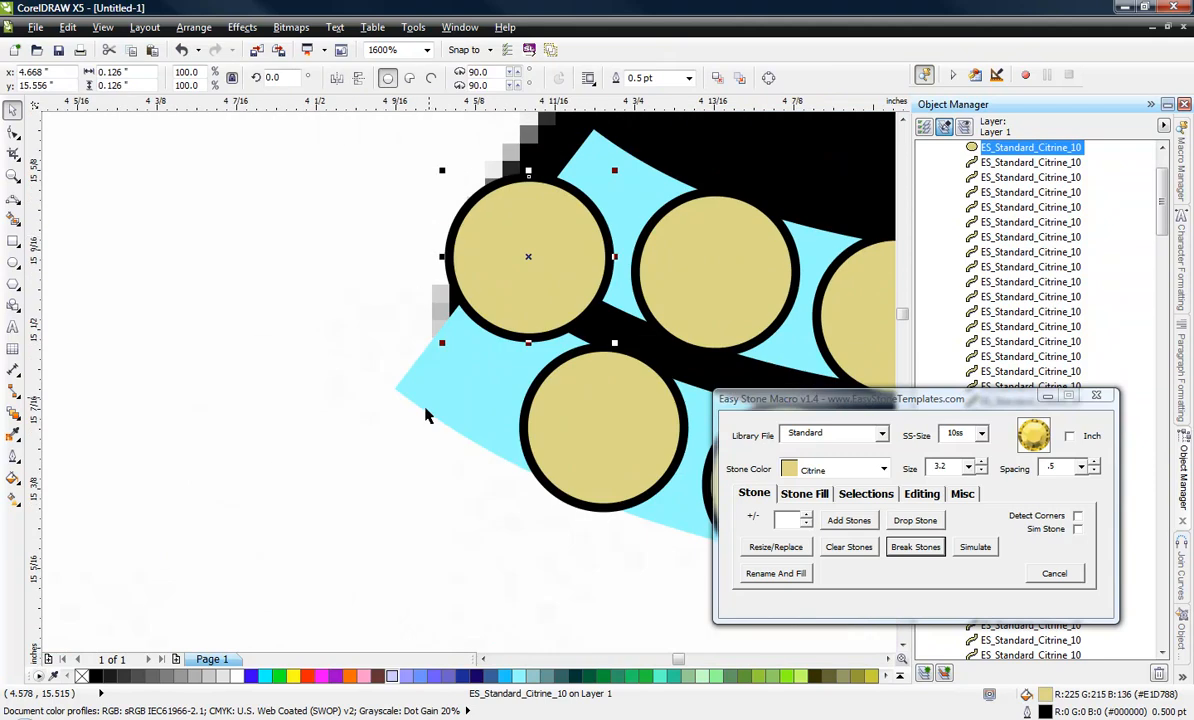
{"action": "scroll", "coordinate": [426, 416], "scroll_direction": "down", "scroll_amount": 1}
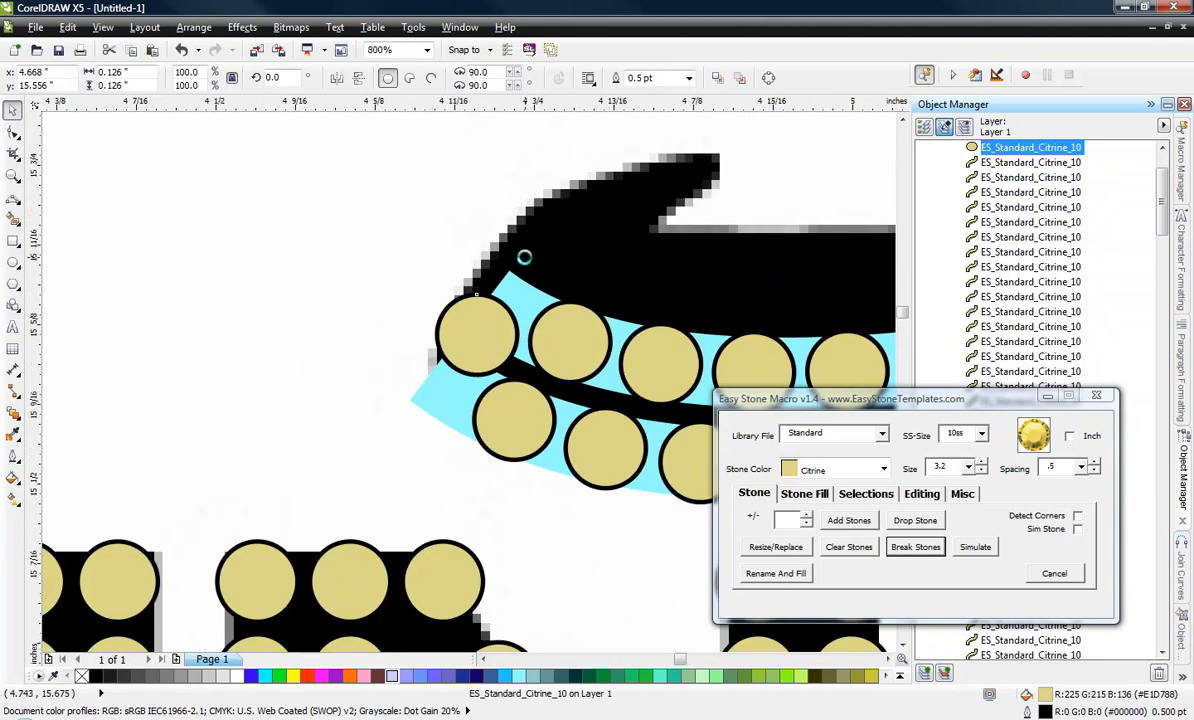
Place copies of the lower tip's end stone upward along the large S's lower hook to its point.
{"action": "scroll", "coordinate": [522, 255], "scroll_direction": "up", "scroll_amount": 1}
{"action": "left_click_drag", "start_coordinate": [468, 390], "coordinate": [573, 221]}
{"action": "scroll", "coordinate": [276, 277], "scroll_direction": "down", "scroll_amount": 1}
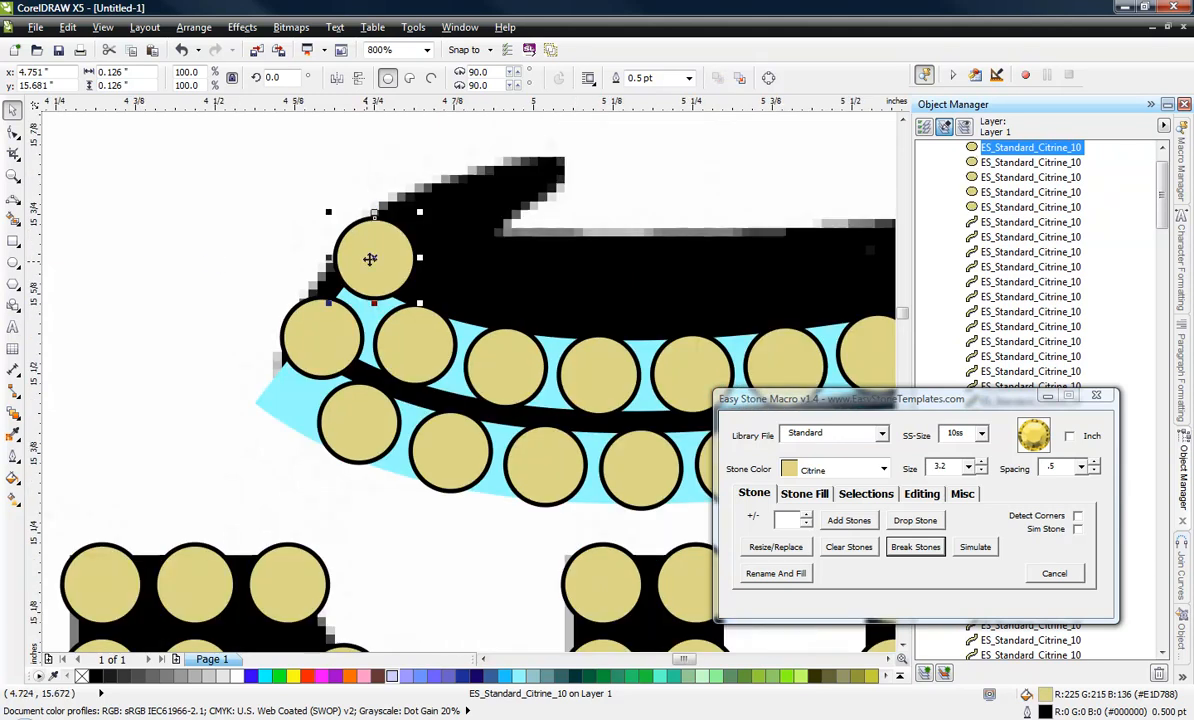
{"action": "left_click_drag", "start_coordinate": [370, 256], "coordinate": [557, 165]}
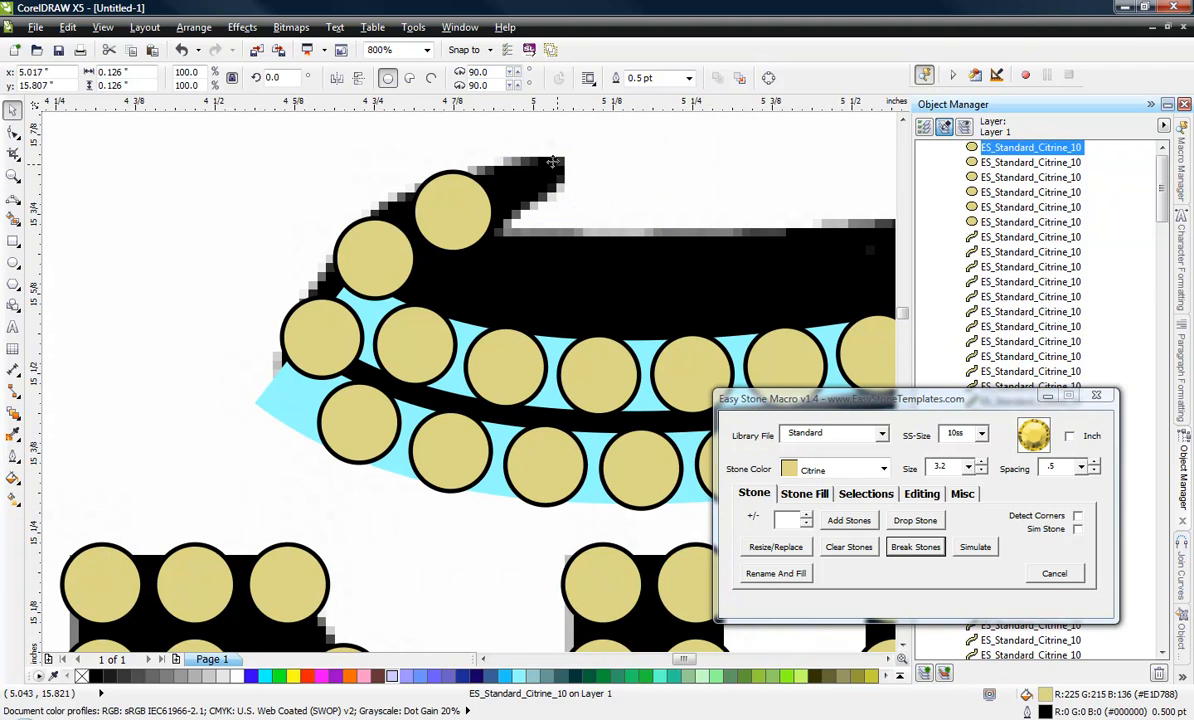
Start a three-point curve at the large S's edge, curving around the inner foot of the script N's right stem.
{"action": "scroll", "coordinate": [511, 185], "scroll_direction": "down", "scroll_amount": 3}
{"action": "left_click", "coordinate": [365, 195]}
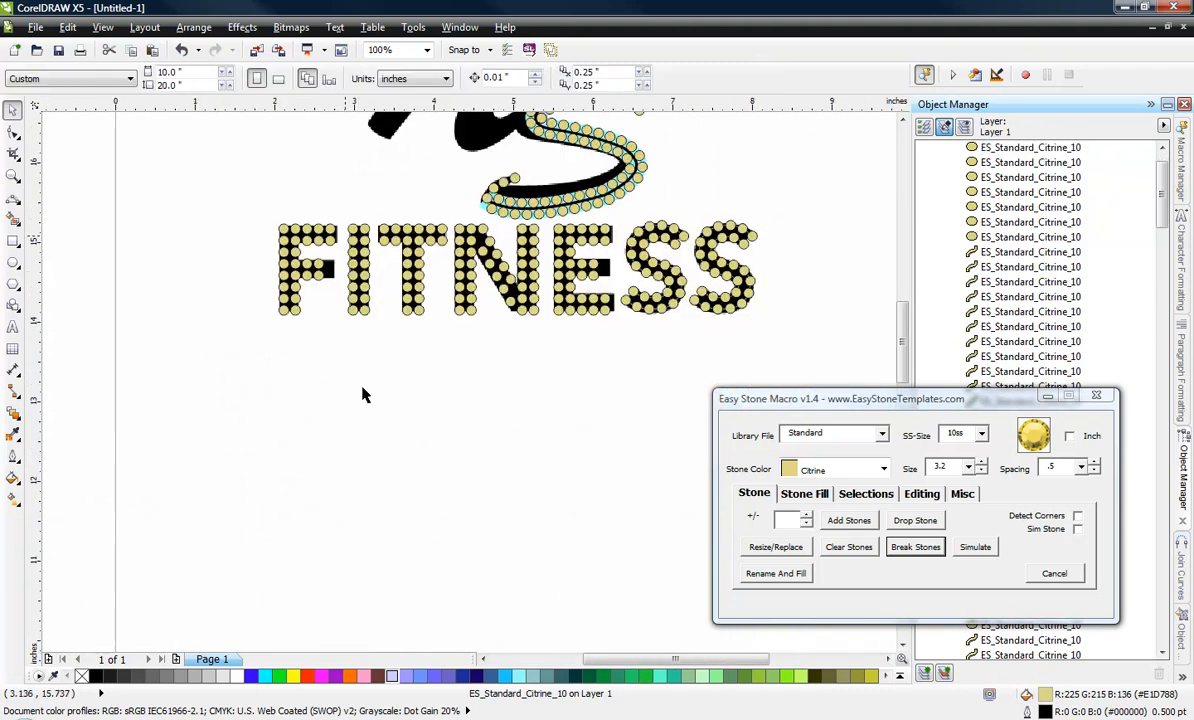
{"action": "scroll", "coordinate": [365, 395], "scroll_direction": "down", "scroll_amount": 1}
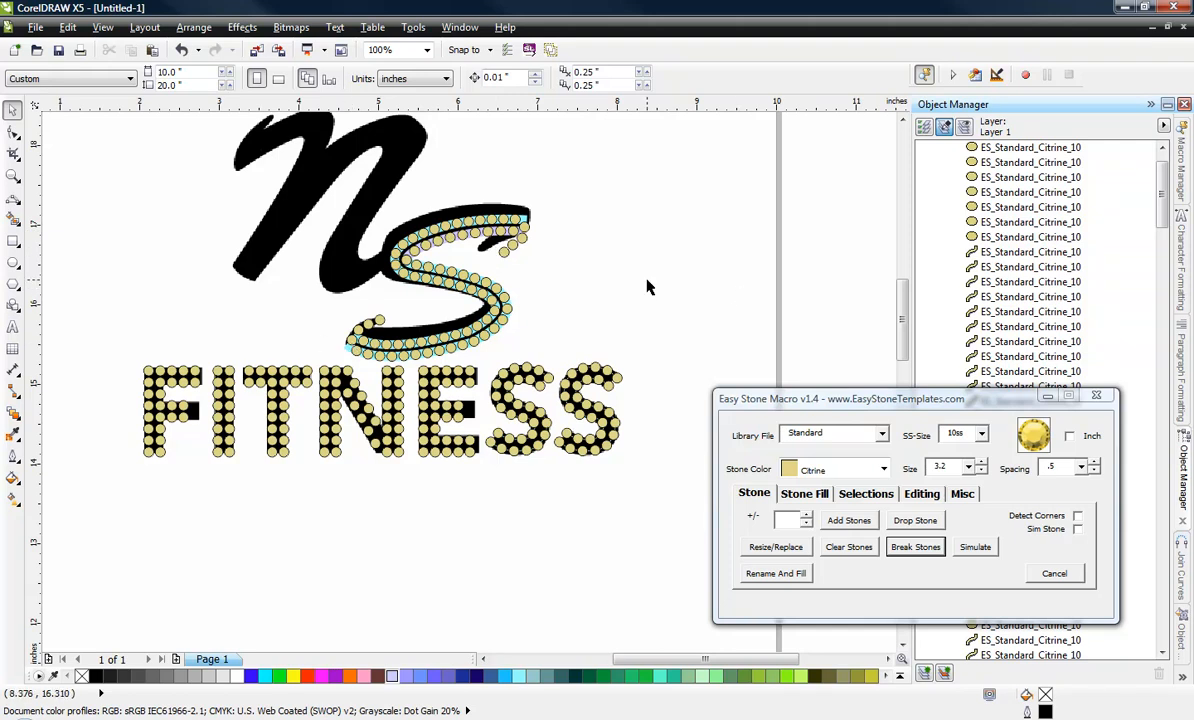
{"action": "scroll", "coordinate": [657, 295], "scroll_direction": "down", "scroll_amount": 1}
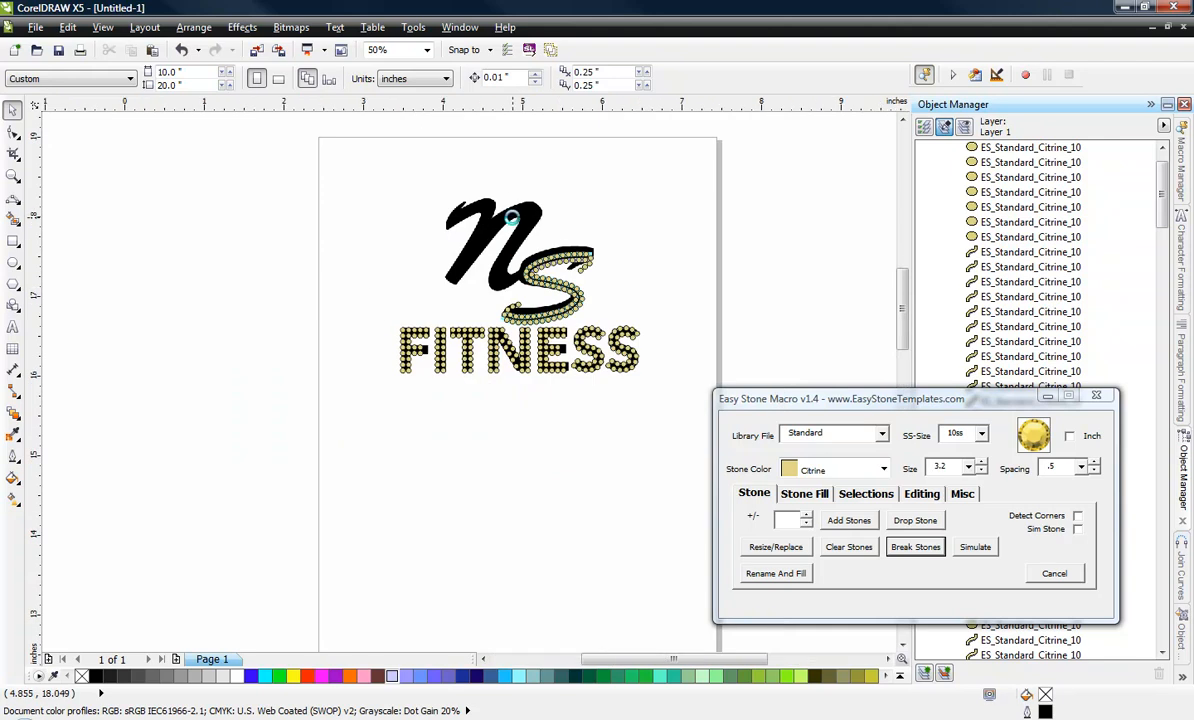
{"action": "scroll", "coordinate": [532, 269], "scroll_direction": "up", "scroll_amount": 2}
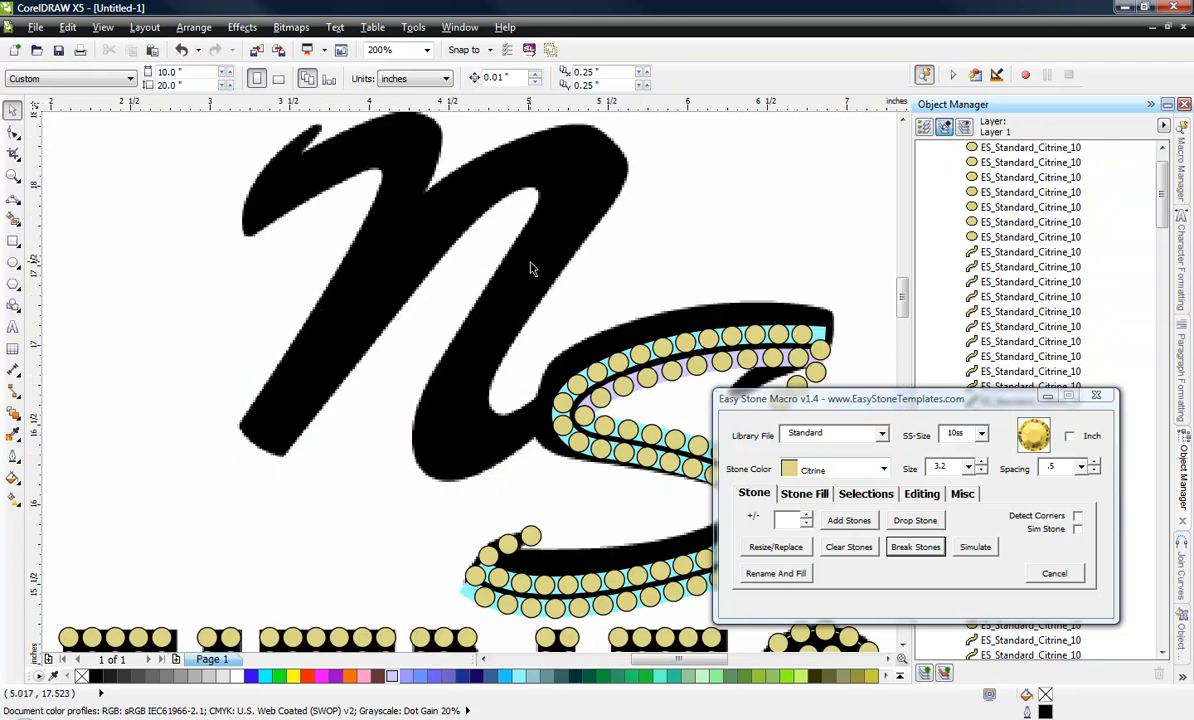
{"action": "left_click", "coordinate": [13, 200]}
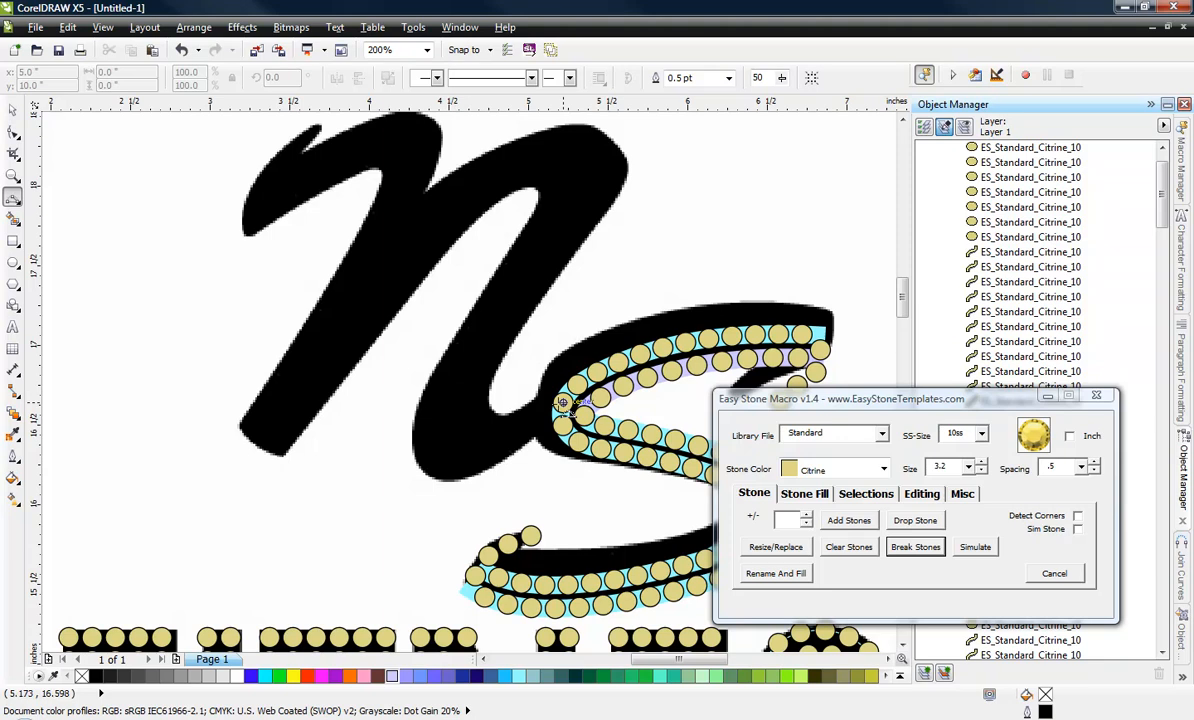
{"action": "mouse_move", "coordinate": [540, 408]}
{"action": "left_mouse_down"}
{"action": "mouse_move", "coordinate": [478, 360]}
{"action": "mouse_move", "coordinate": [501, 421]}
{"action": "mouse_move", "coordinate": [498, 405]}
{"action": "left_mouse_up"}
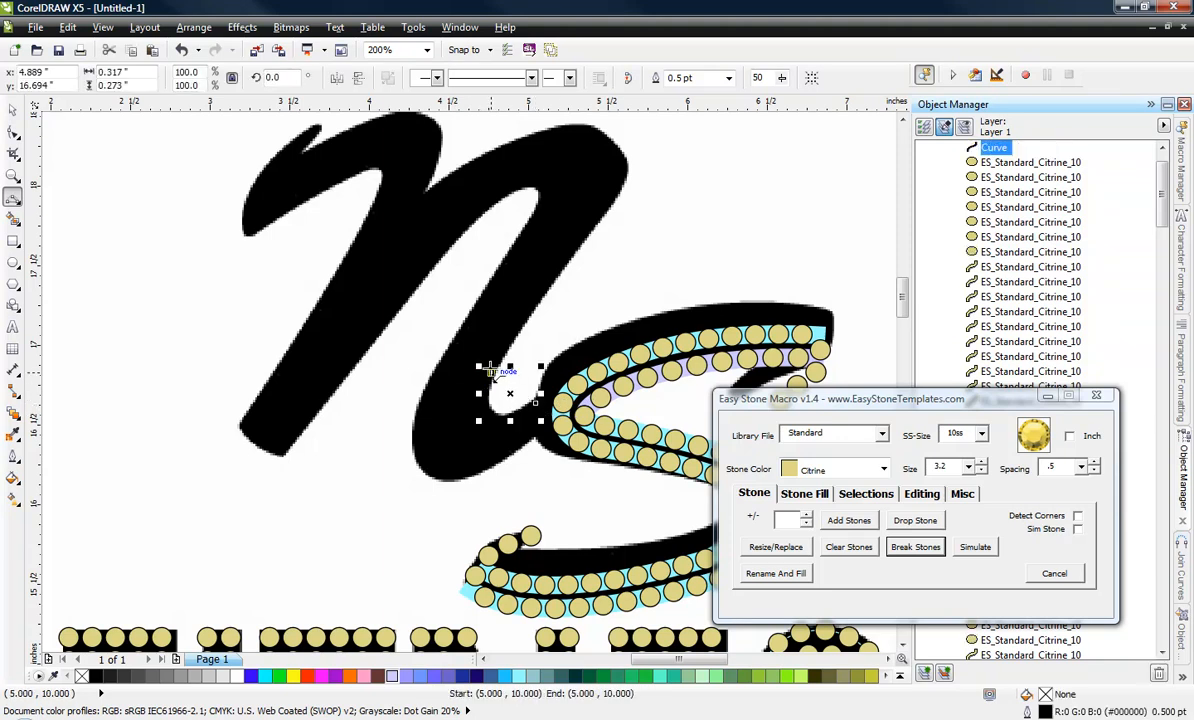
{"action": "left_click", "coordinate": [487, 371]}
Continue the curve up the outer edge of the N's right stem and over its arch to the junction with the left stem.
{"action": "left_click_drag", "start_coordinate": [629, 188], "coordinate": [427, 193]}
{"action": "left_click", "coordinate": [577, 244]}
{"action": "left_click", "coordinate": [563, 126]}
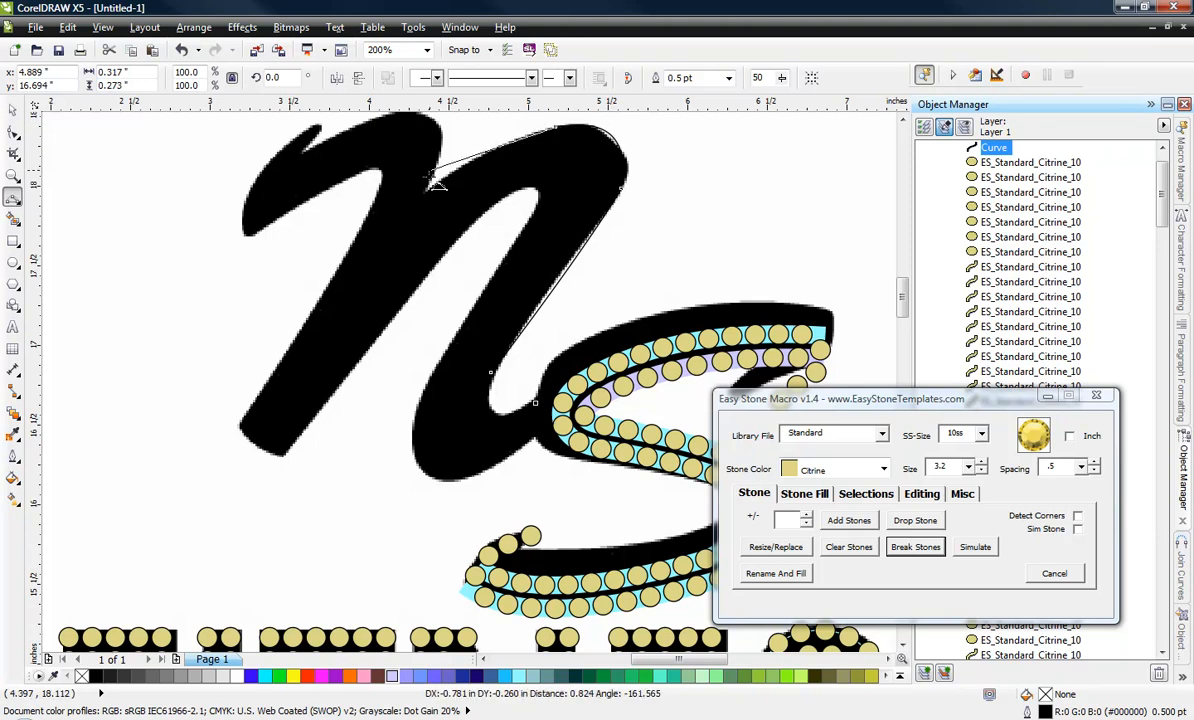
{"action": "left_click", "coordinate": [492, 148]}
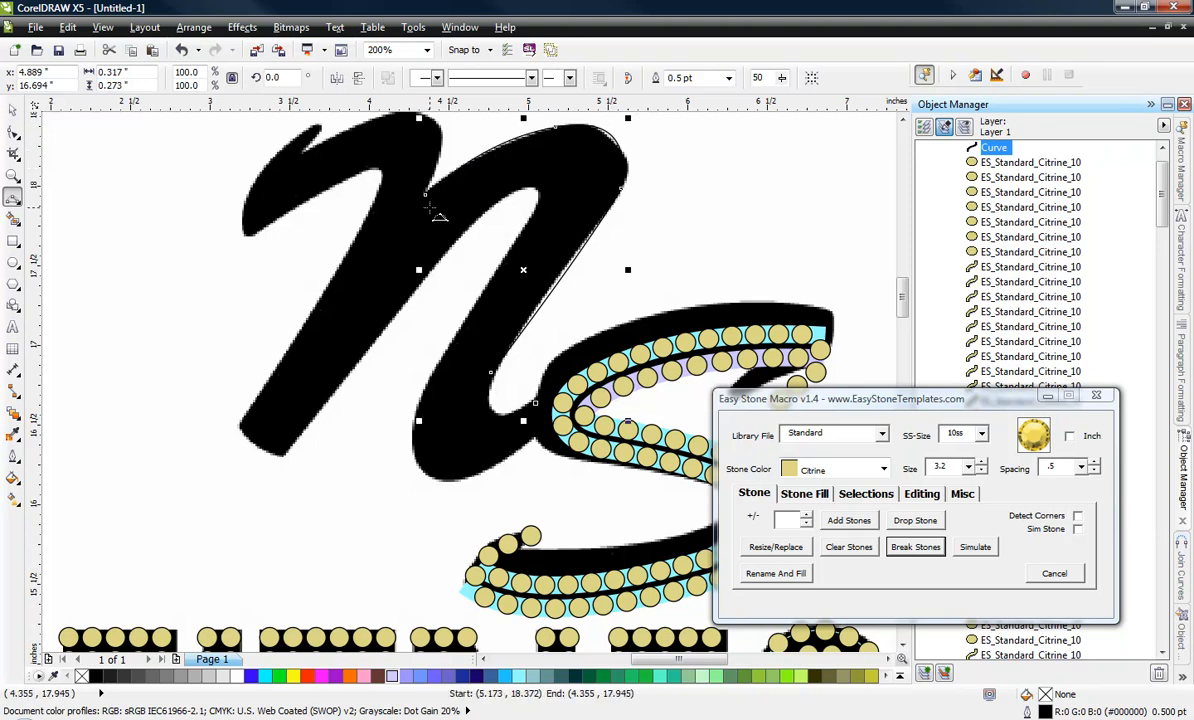
Extend the curve straight down the N's left stem to its foot and colour the outline pale cyan.
{"action": "left_click_drag", "start_coordinate": [426, 194], "coordinate": [242, 426]}
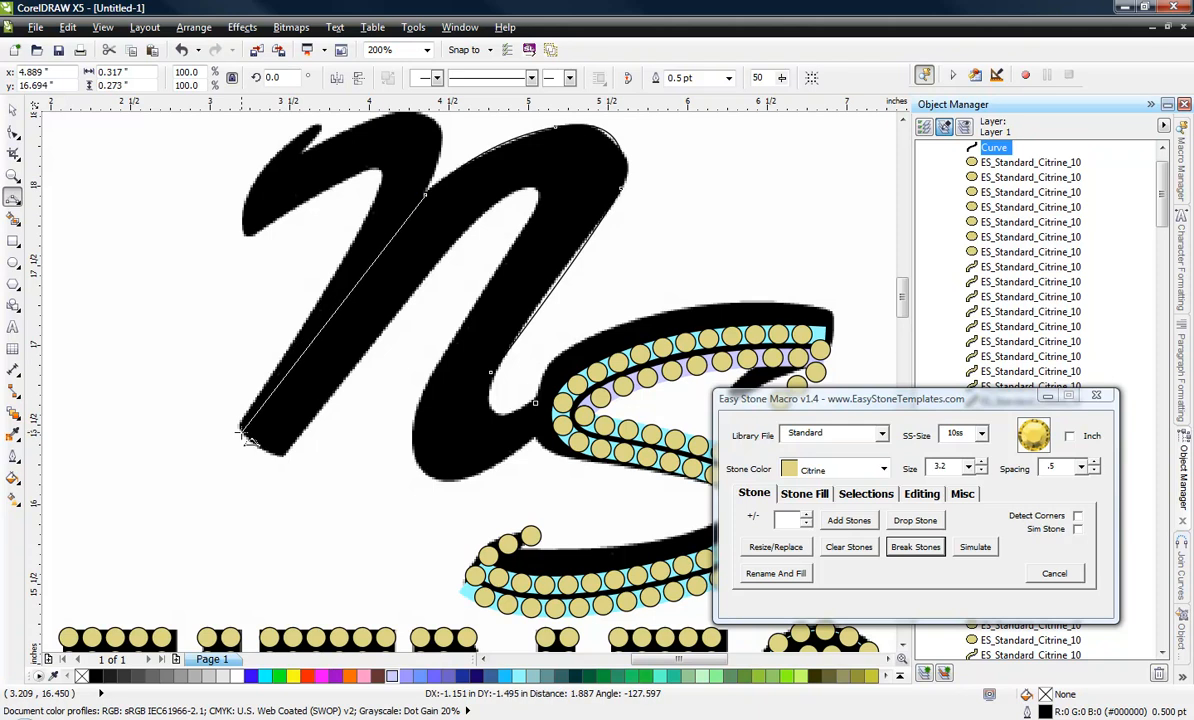
{"action": "left_click", "coordinate": [333, 313]}
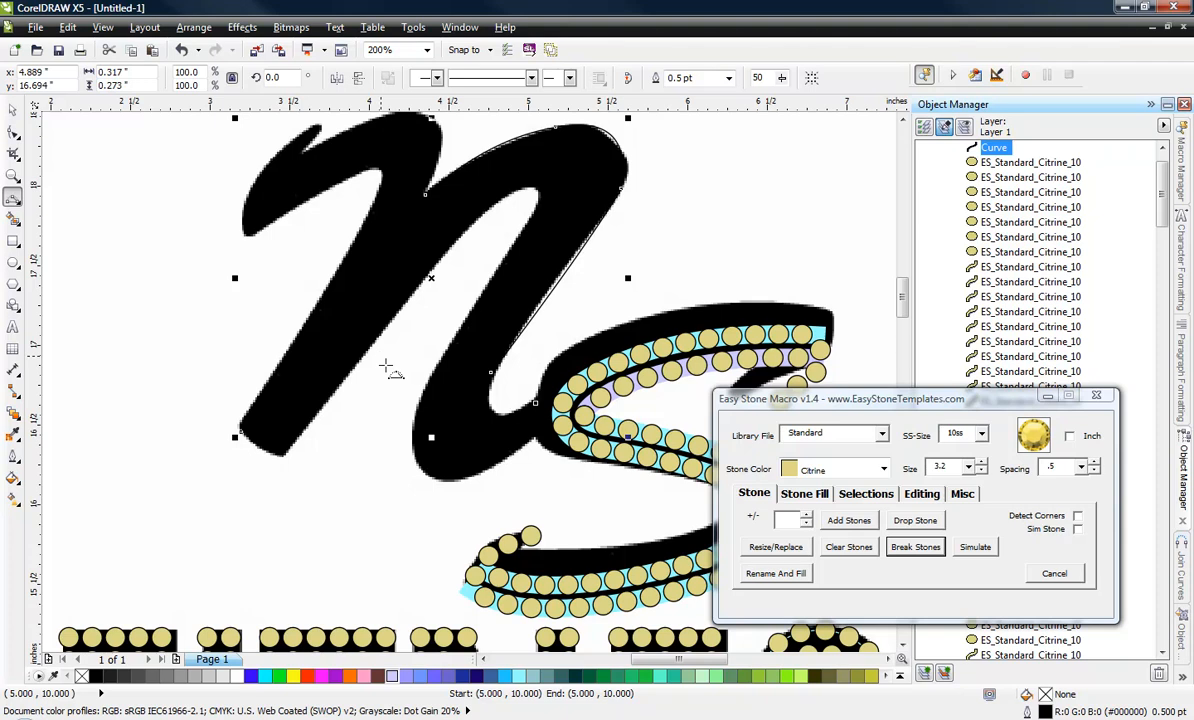
{"action": "right_click", "coordinate": [518, 676]}
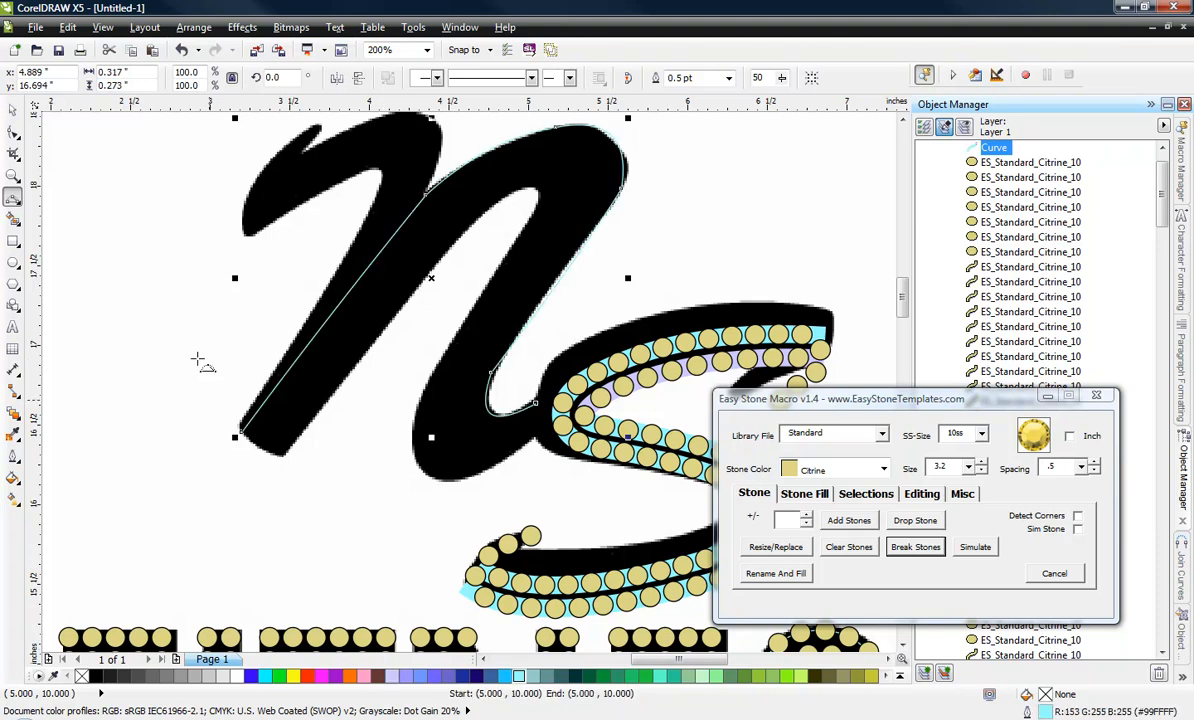
Apply an Island Fill to the N's curve with 1 step and a 3.7 offset.
{"action": "left_click", "coordinate": [13, 113]}
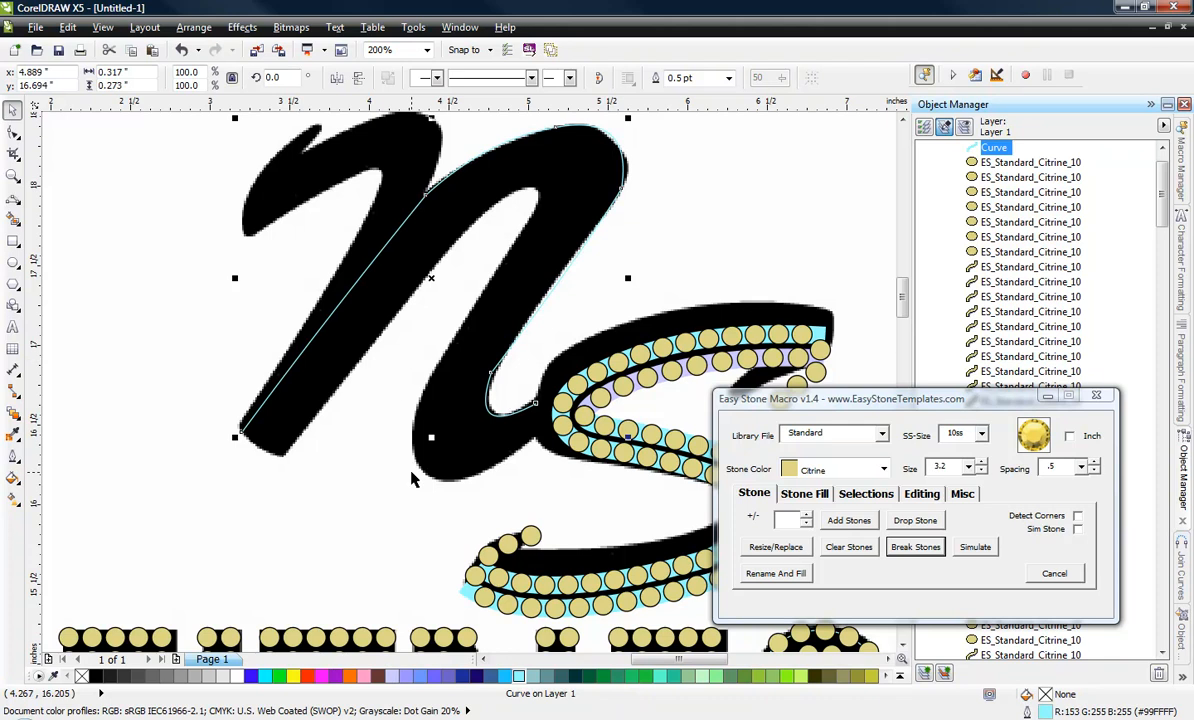
{"action": "left_click", "coordinate": [810, 494]}
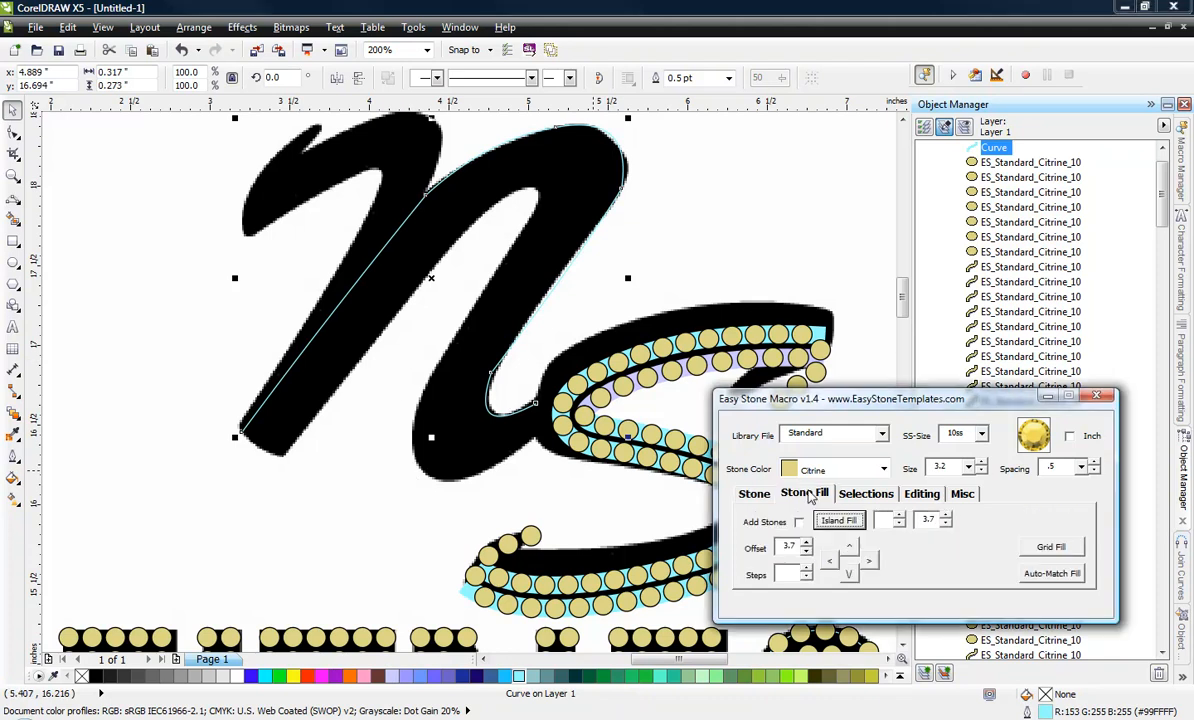
{"action": "left_click", "coordinate": [900, 520]}
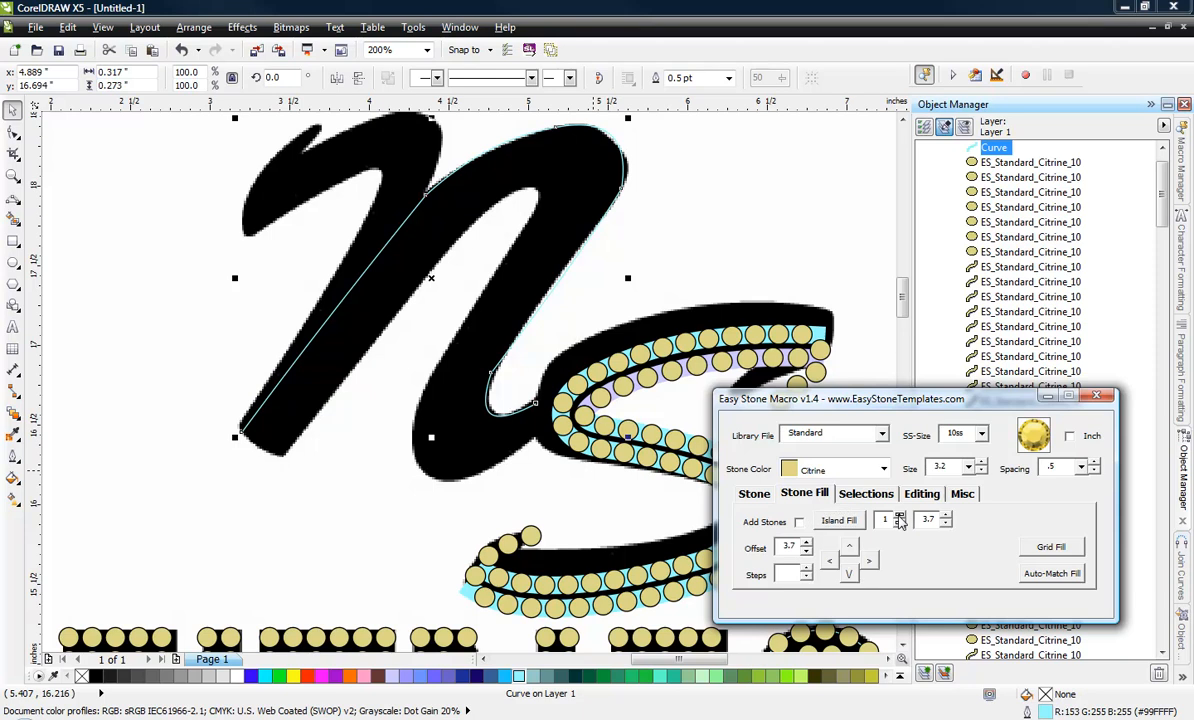
{"action": "left_click", "coordinate": [838, 520]}
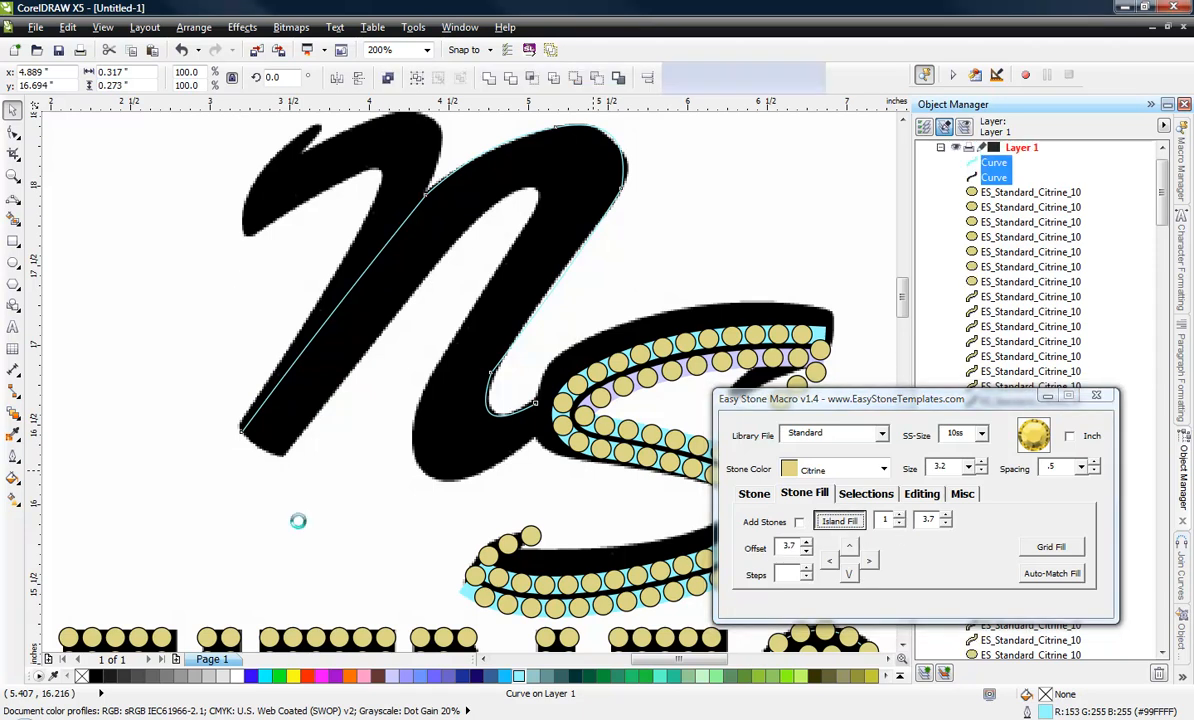
Select the offset contour's outer corner node at the foot of the N's left stem for node editing.
{"action": "left_click", "coordinate": [233, 468]}
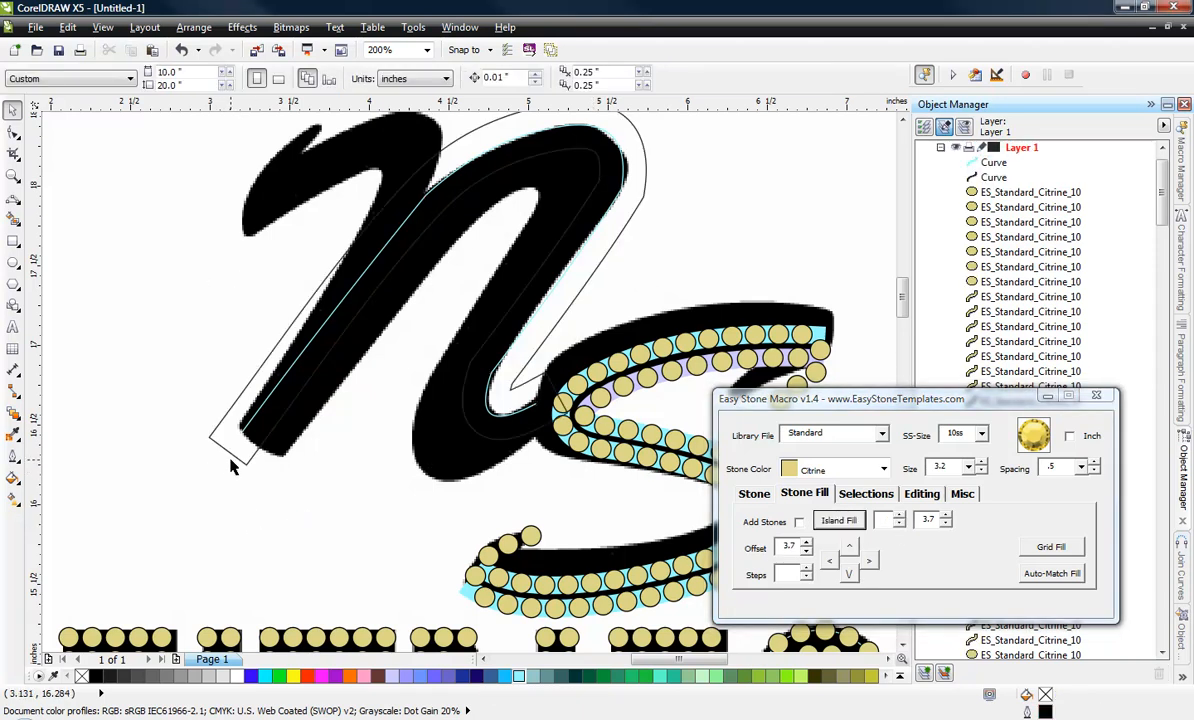
{"action": "left_click", "coordinate": [210, 442]}
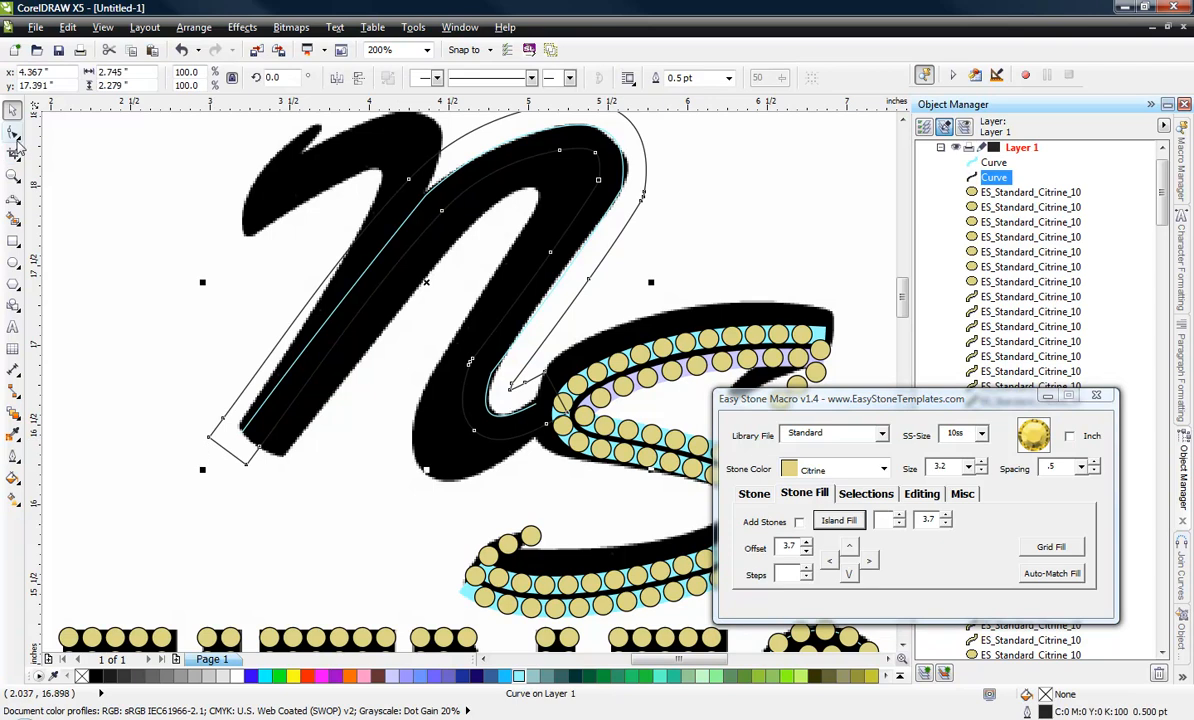
{"action": "left_click", "coordinate": [13, 133]}
{"action": "left_click", "coordinate": [208, 437]}
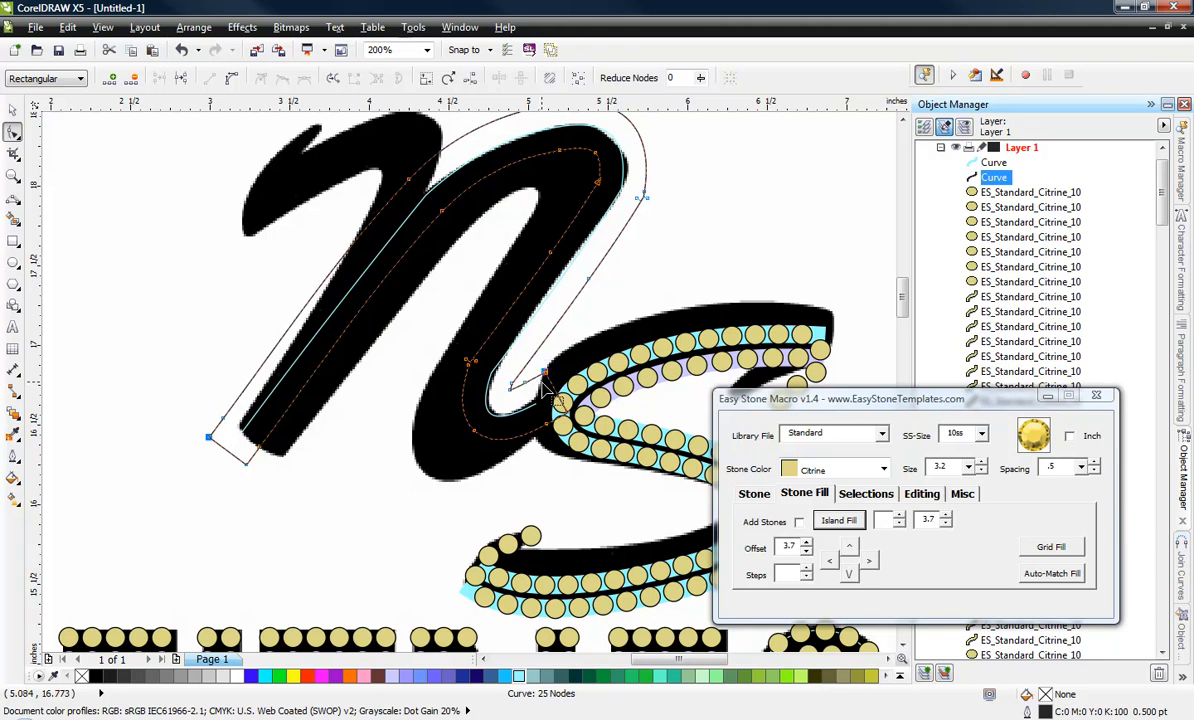
Break the N's offset contour at its nodes and delete the separated portion running outside the letter.
{"action": "left_click", "coordinate": [888, 496]}
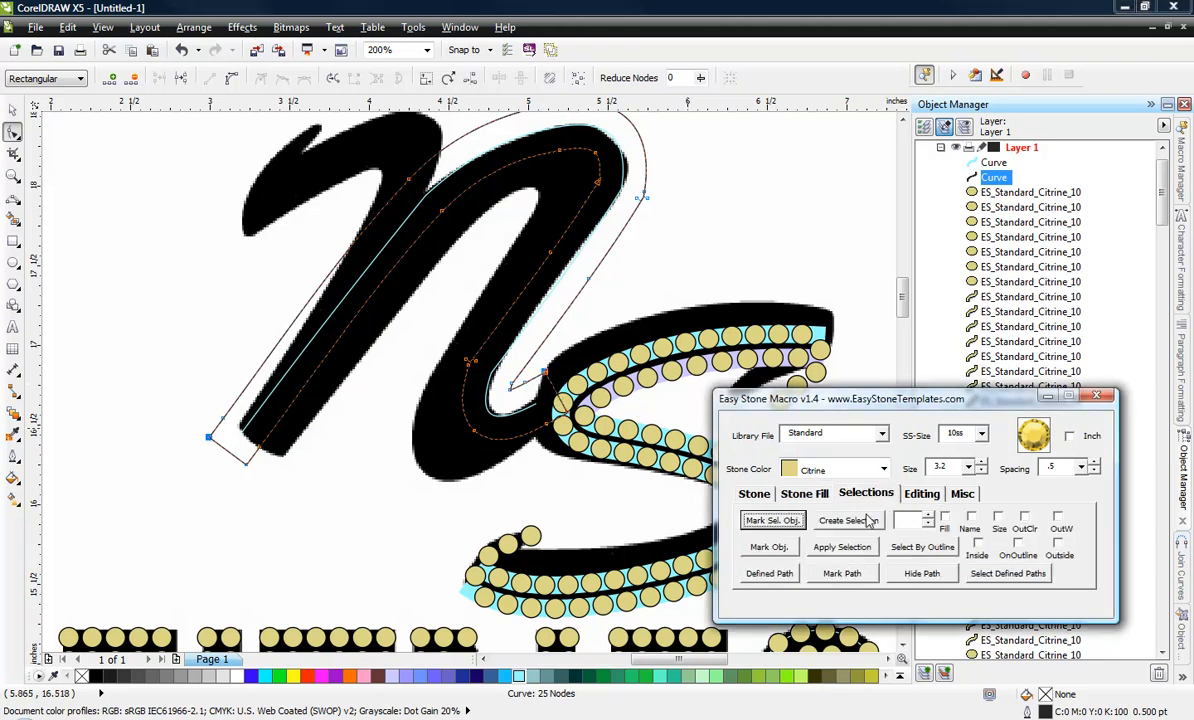
{"action": "left_click", "coordinate": [918, 494]}
{"action": "left_click", "coordinate": [846, 521]}
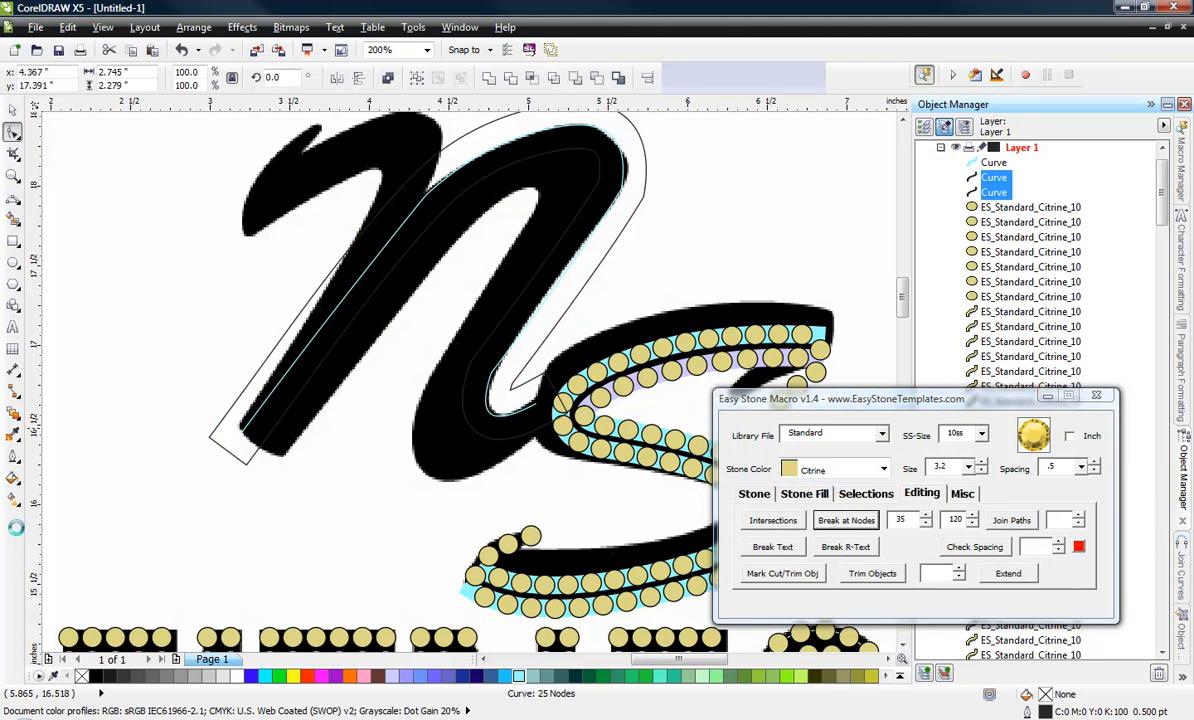
{"action": "left_click", "coordinate": [211, 415]}
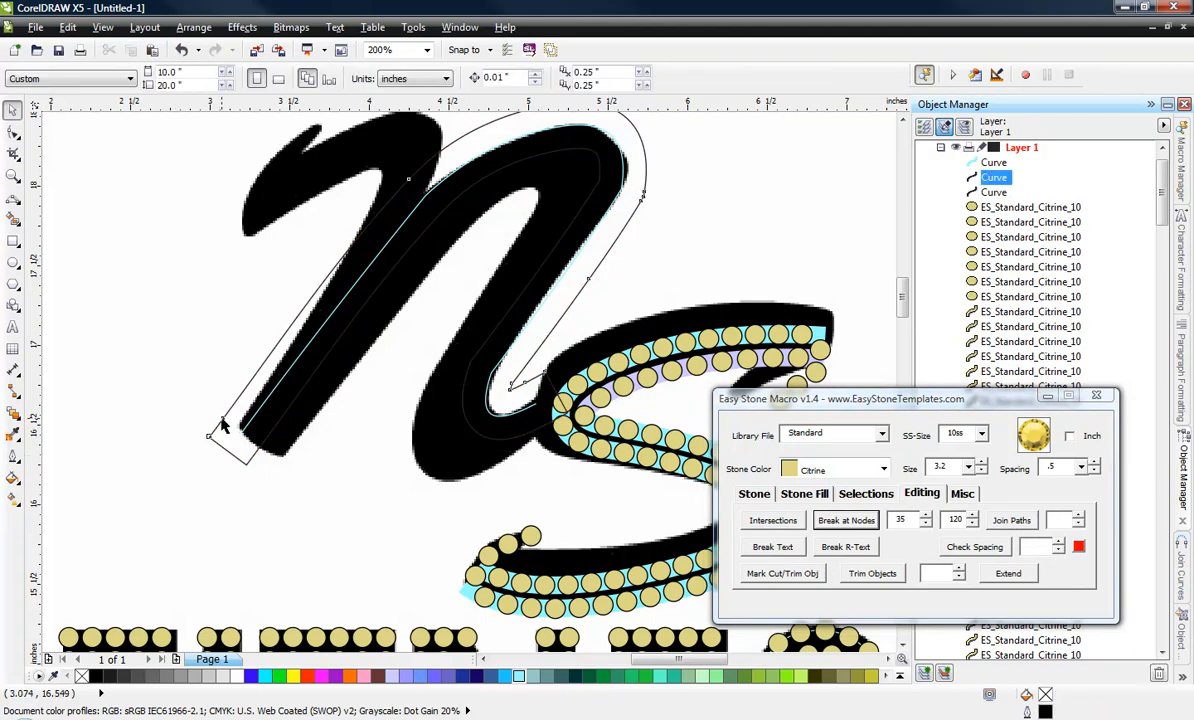
{"action": "key", "text": "Delete"}
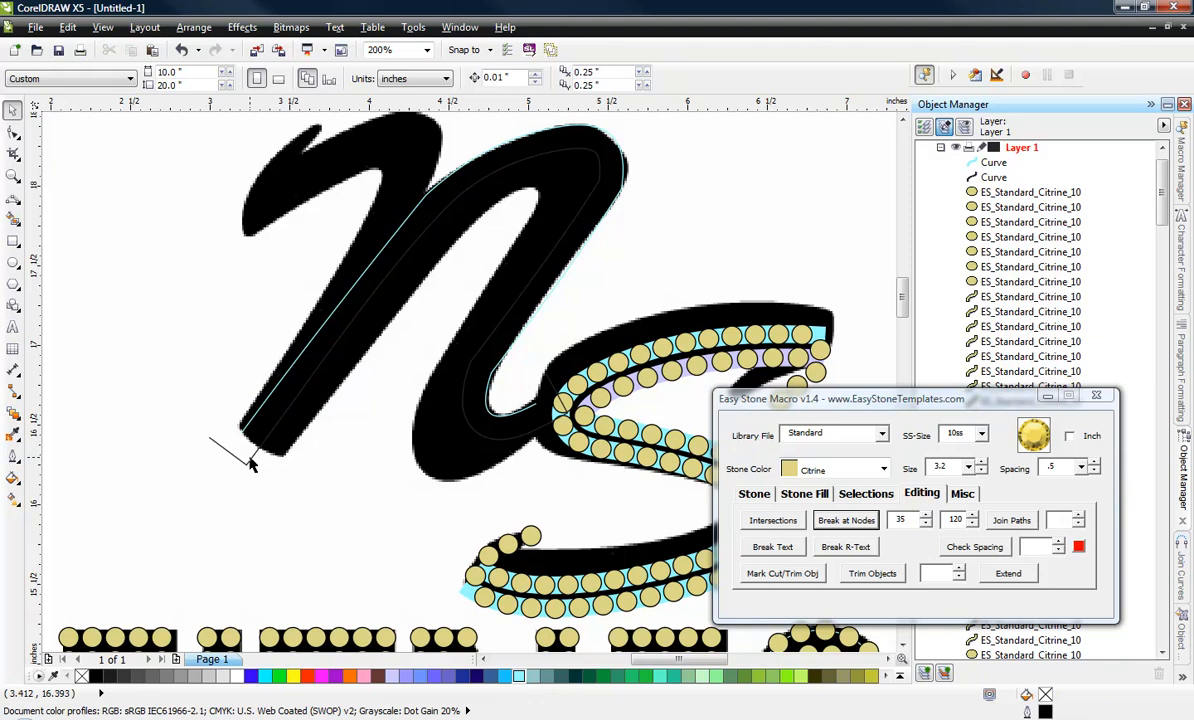
Delete the remaining contour's leftover corner nodes at the foot of the N's left stem and beside the S.
{"action": "left_click", "coordinate": [230, 453]}
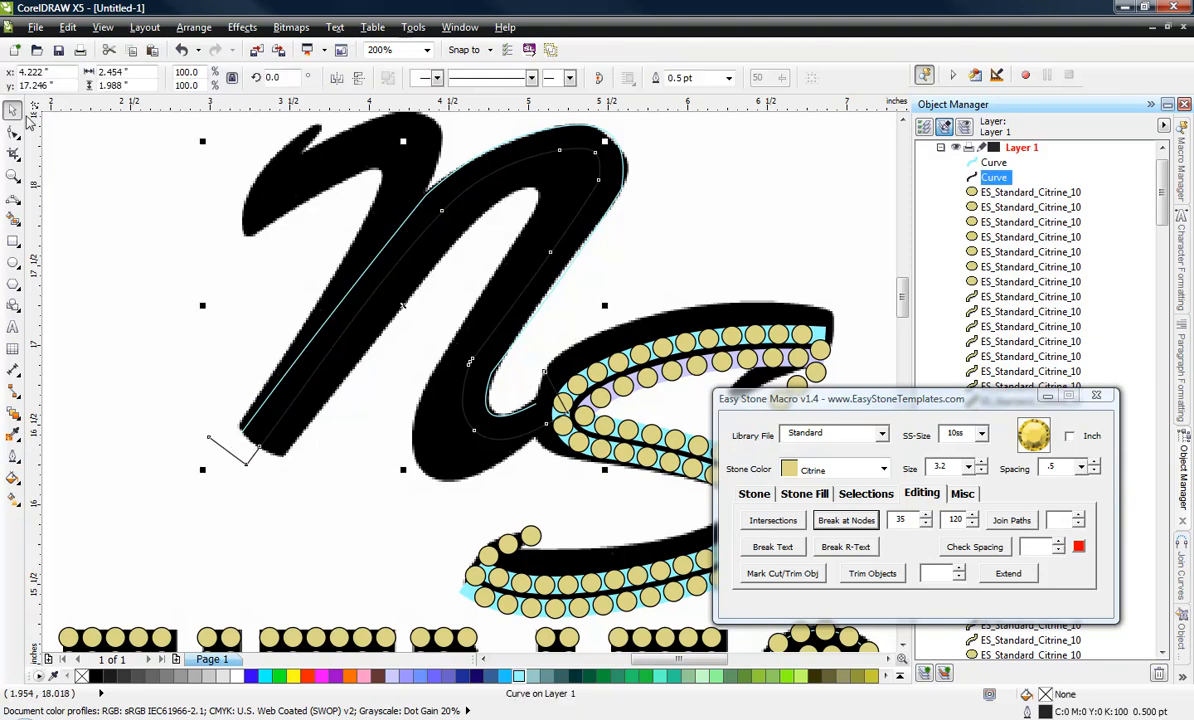
{"action": "left_click", "coordinate": [14, 133]}
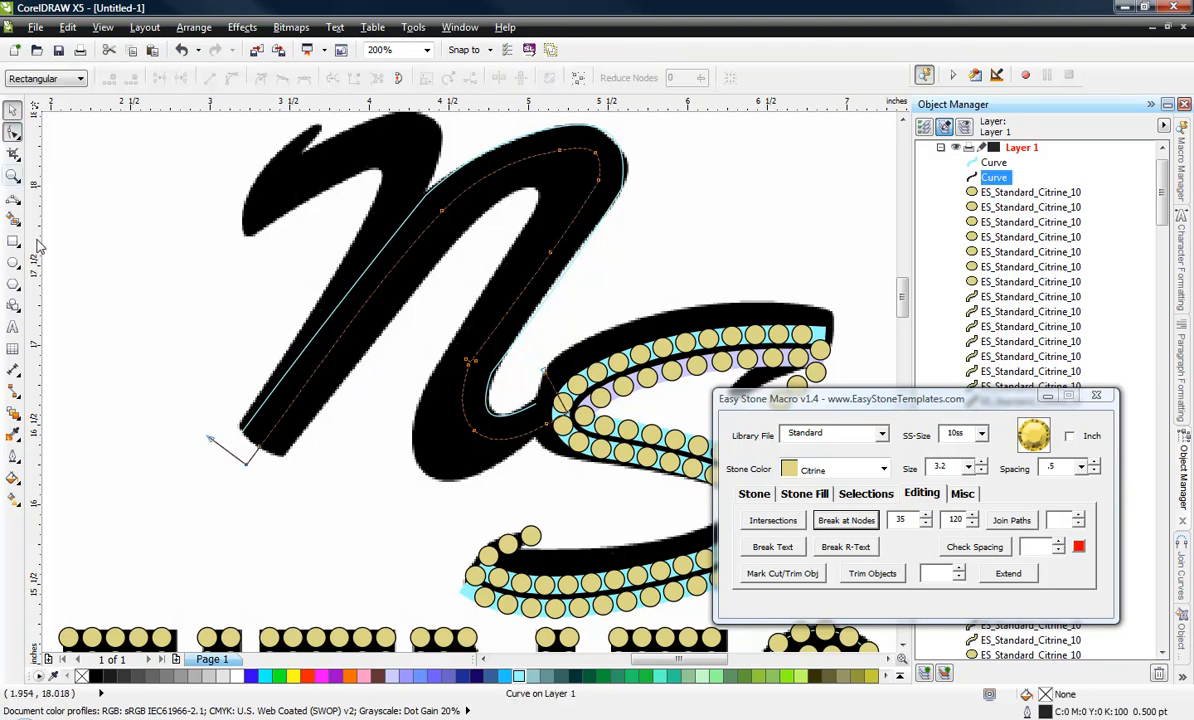
{"action": "double_click", "coordinate": [211, 440]}
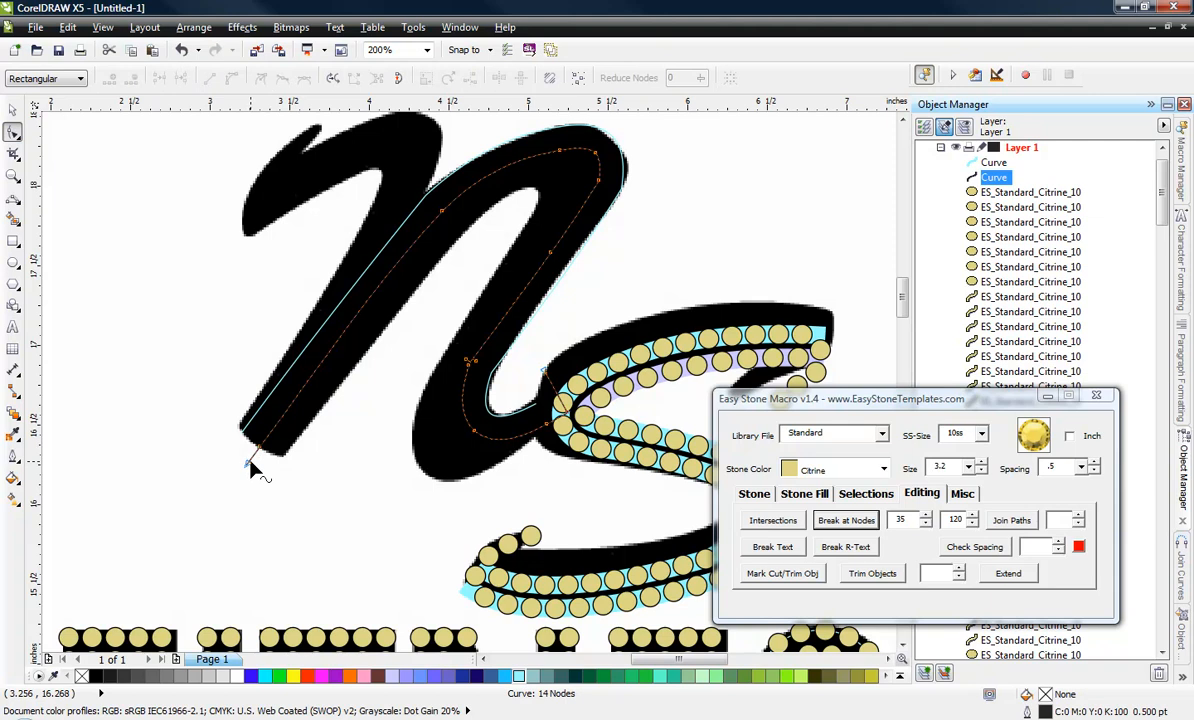
{"action": "double_click", "coordinate": [250, 465]}
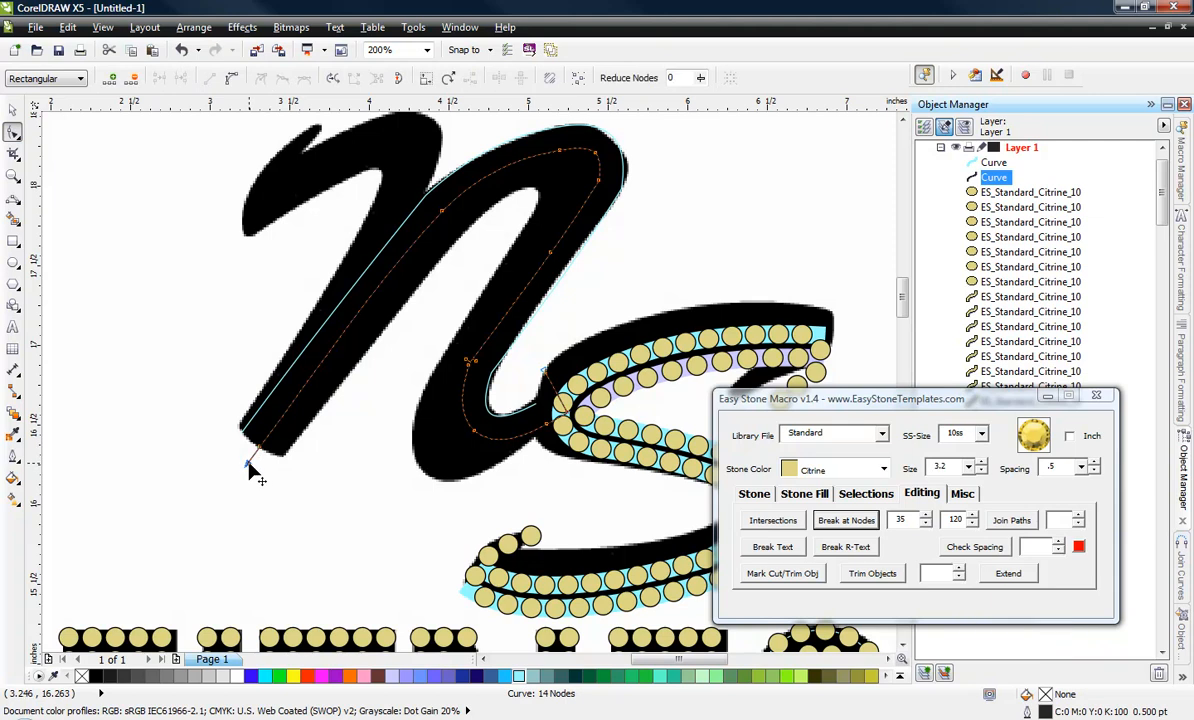
{"action": "double_click", "coordinate": [545, 371]}
Colour the outline of the N's inner contour aqua green (#66FFCC).
{"action": "left_click", "coordinate": [571, 416]}
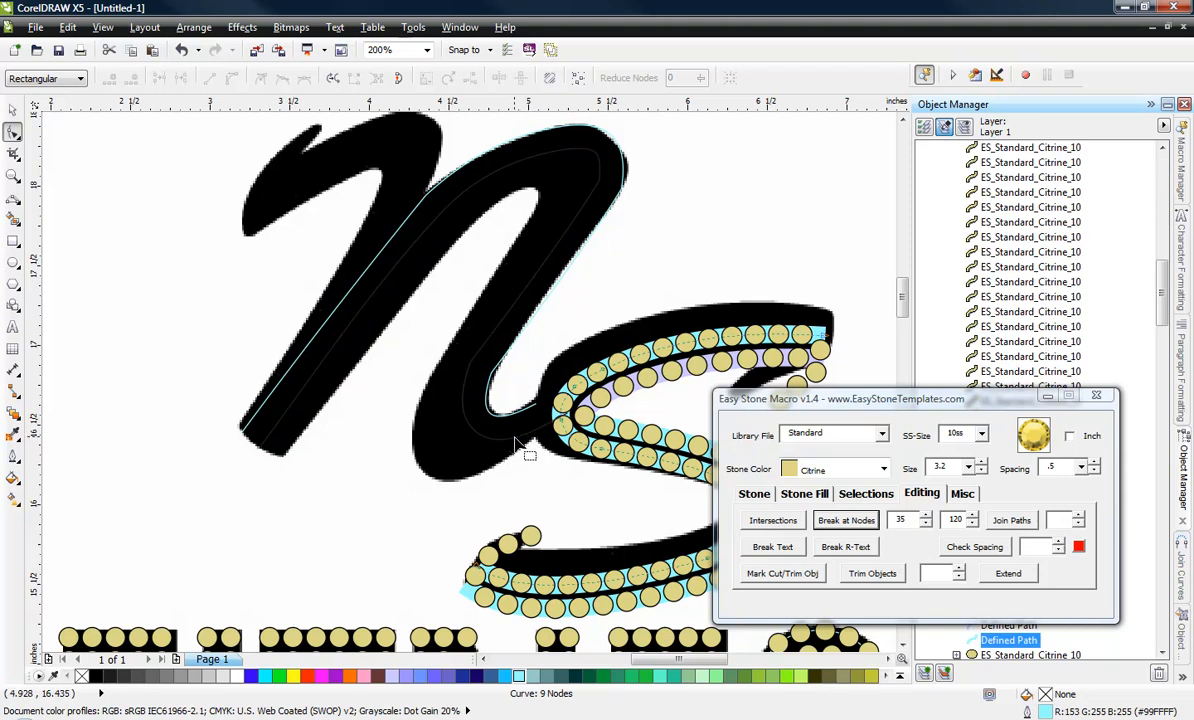
{"action": "left_click", "coordinate": [490, 420]}
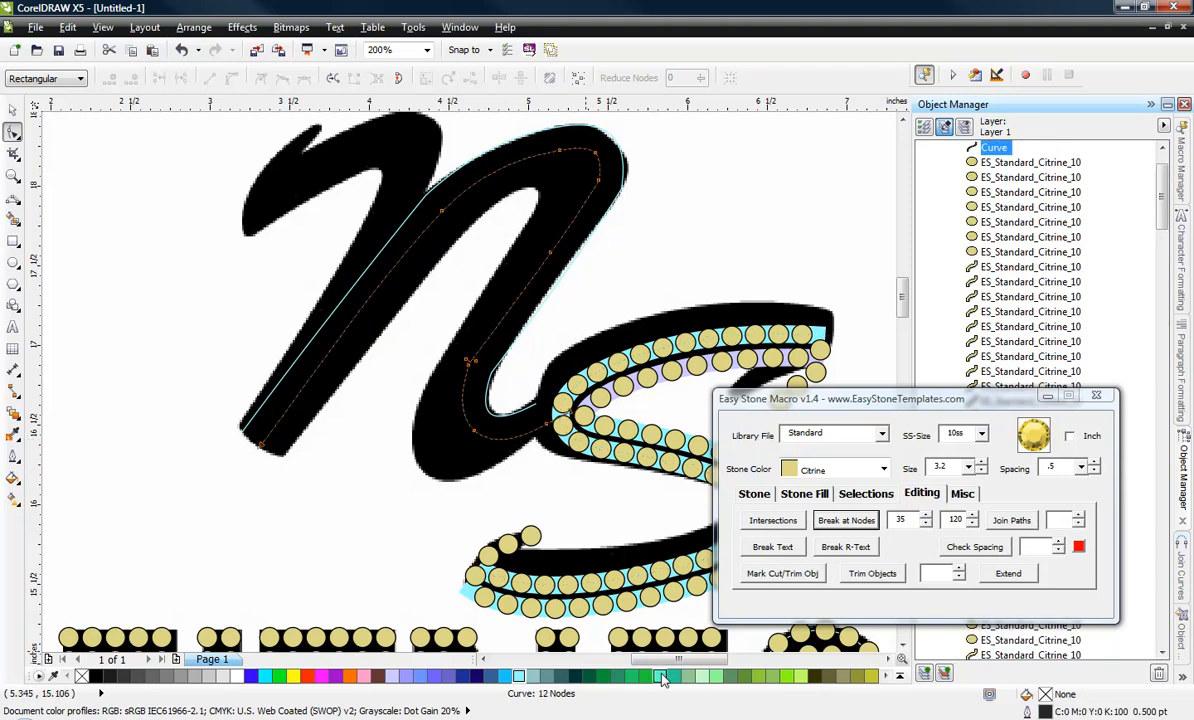
{"action": "right_click", "coordinate": [659, 676]}
Delete the inner contour's end node that overlaps the S's stones.
{"action": "left_click", "coordinate": [571, 424]}
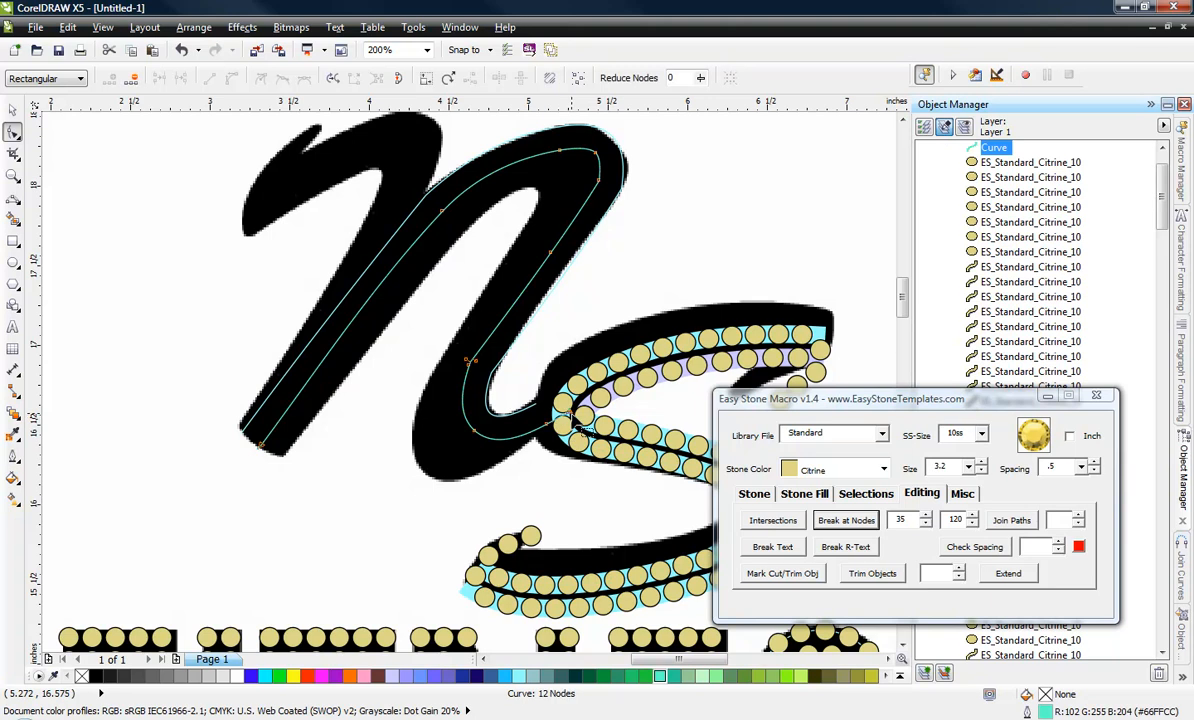
{"action": "left_click", "coordinate": [536, 436]}
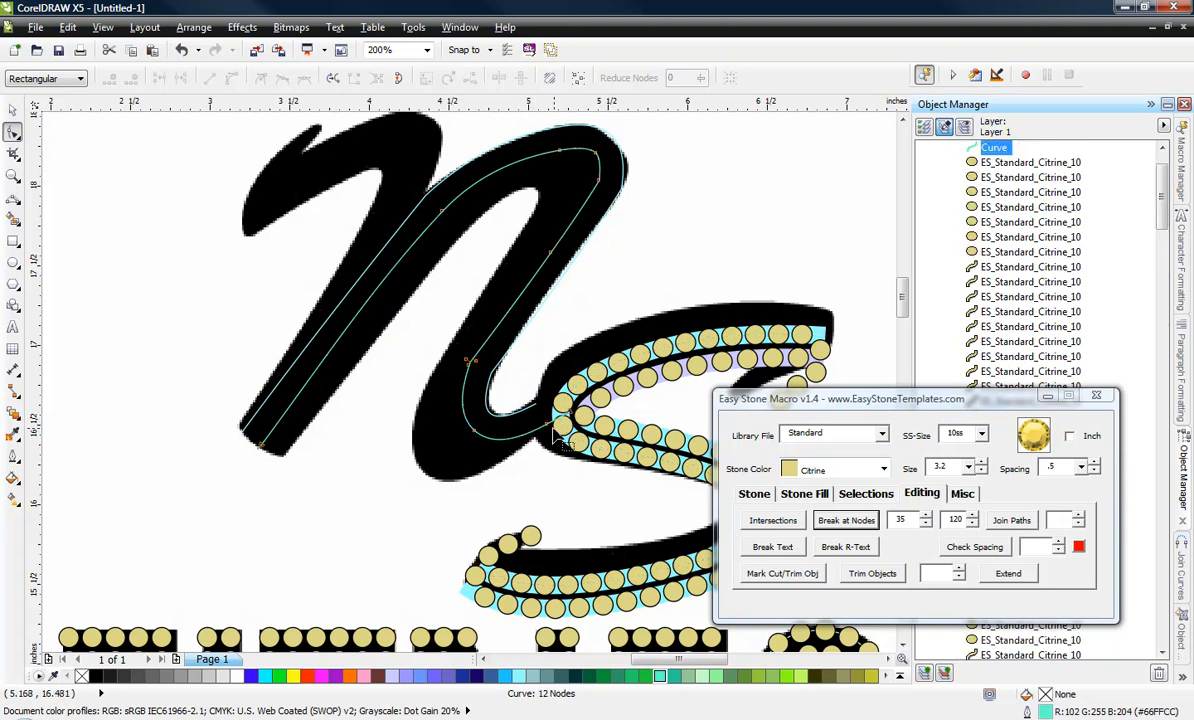
{"action": "scroll", "coordinate": [545, 425], "scroll_direction": "up", "scroll_amount": 1}
{"action": "double_click", "coordinate": [583, 400]}
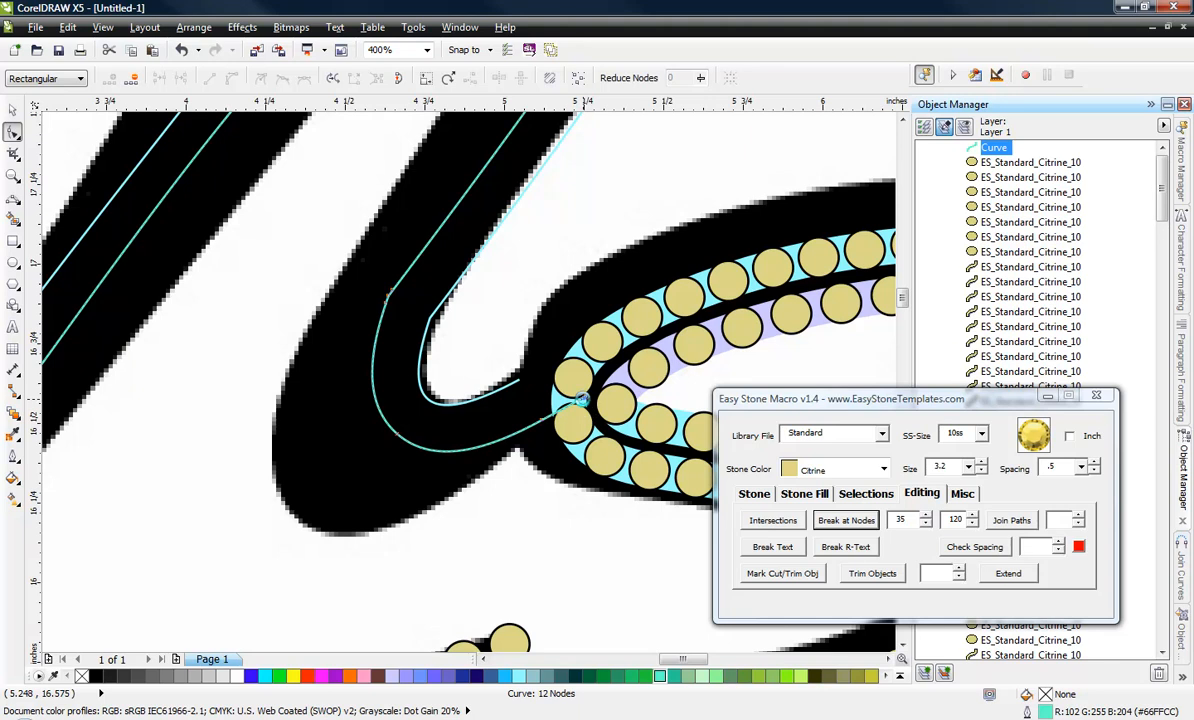
{"action": "scroll", "coordinate": [463, 427], "scroll_direction": "down", "scroll_amount": 1}
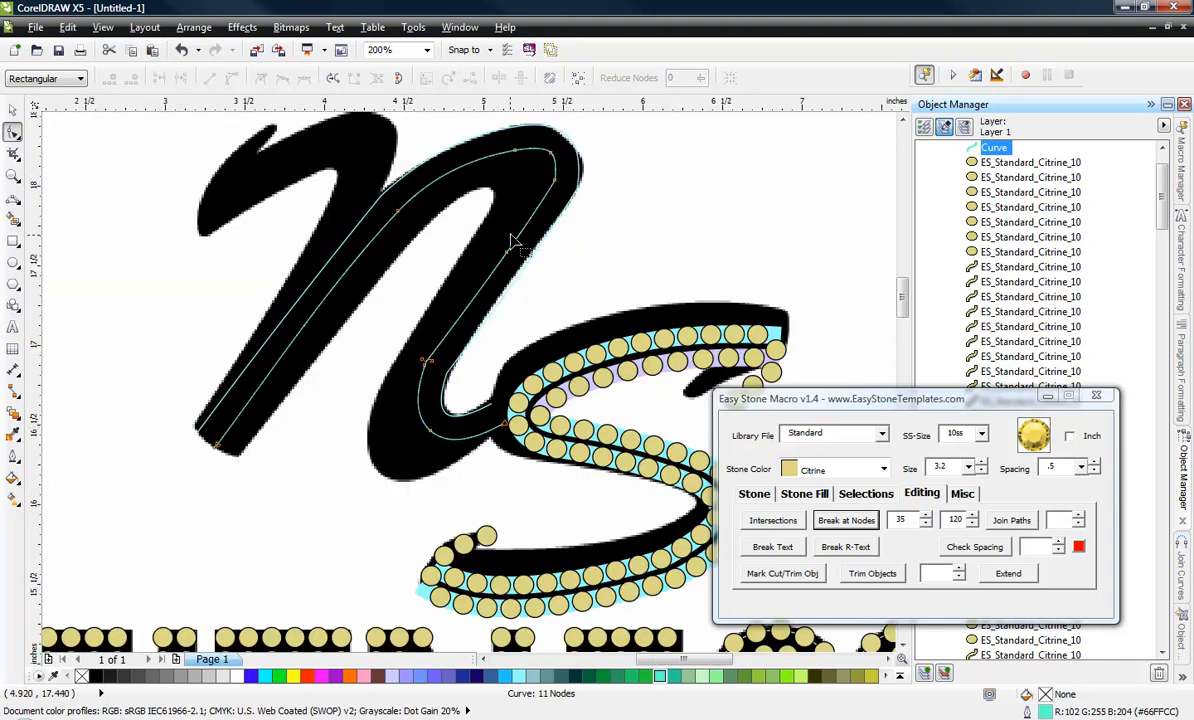
Add 10ss Citrine stones with 0.5 spacing along the pale cyan curve on the N's outer edge.
{"action": "left_click", "coordinate": [12, 114]}
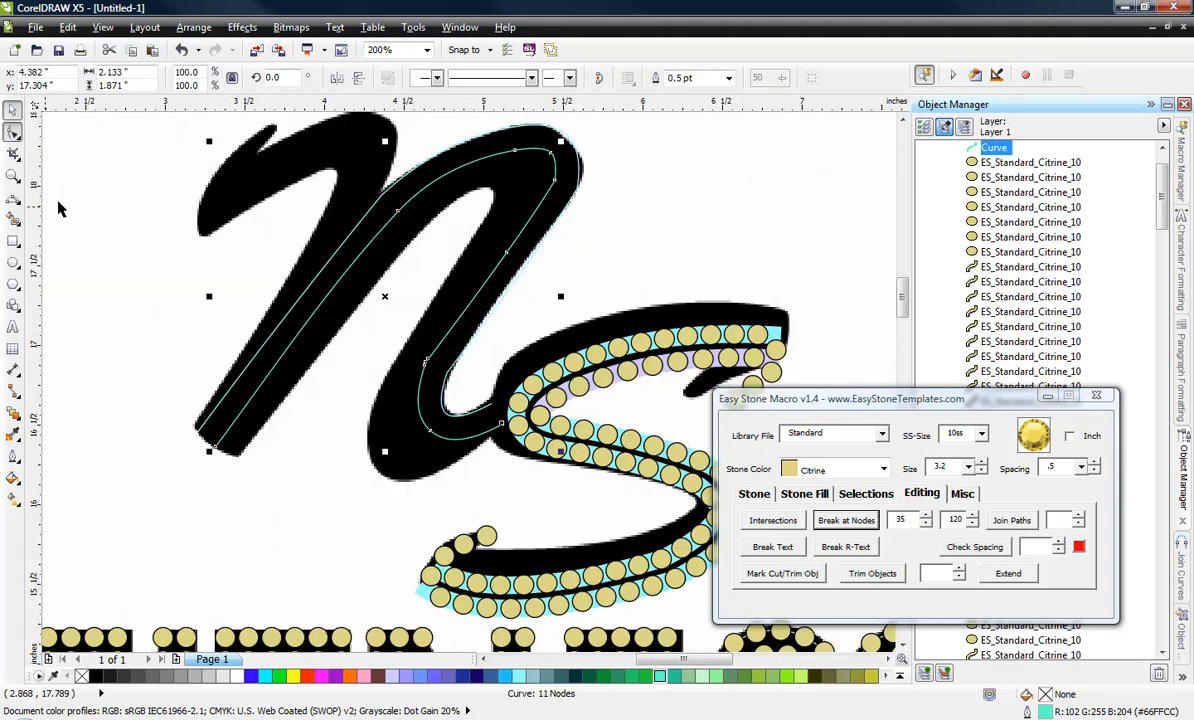
{"action": "left_click", "coordinate": [60, 205]}
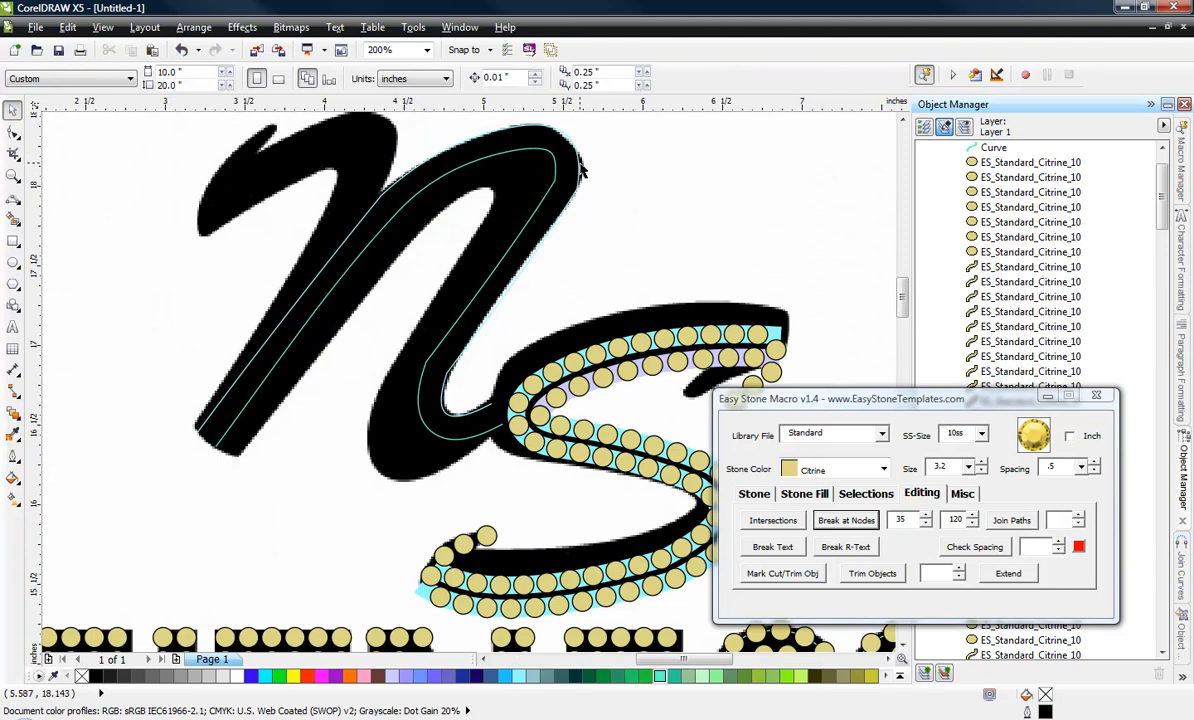
{"action": "left_click", "coordinate": [580, 163]}
{"action": "left_click_drag", "start_coordinate": [578, 157], "coordinate": [555, 124]}
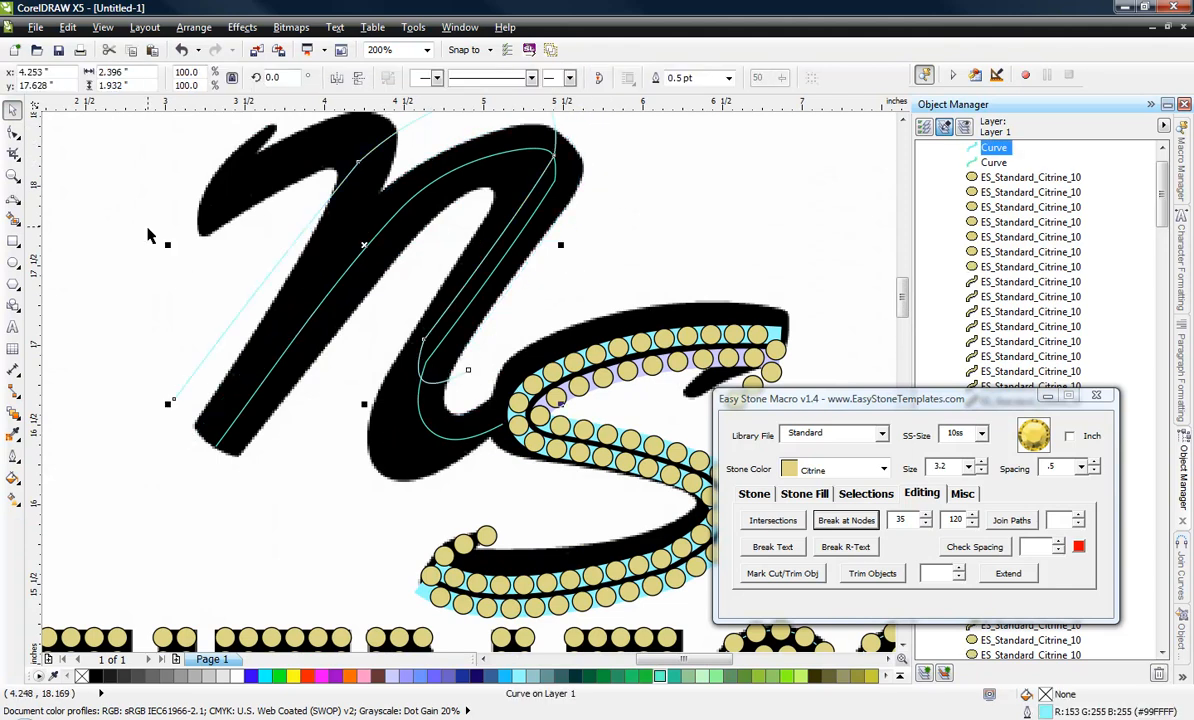
{"action": "key", "text": "ctrl+z"}
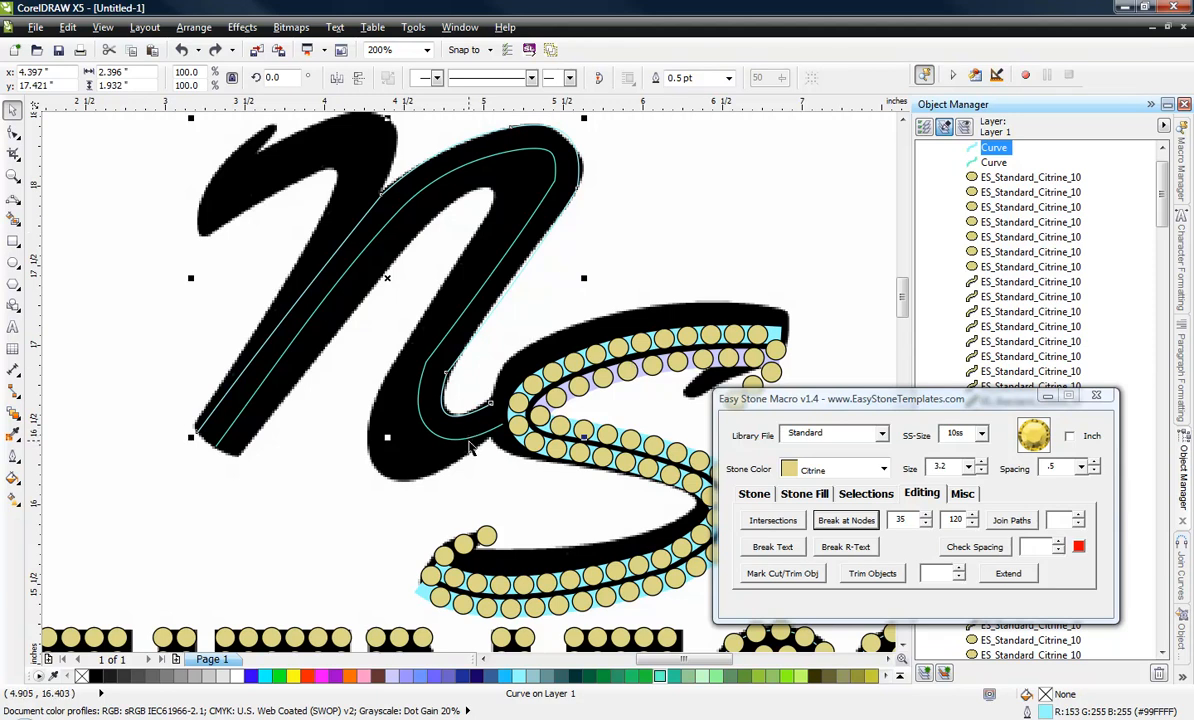
{"action": "left_click", "coordinate": [751, 494]}
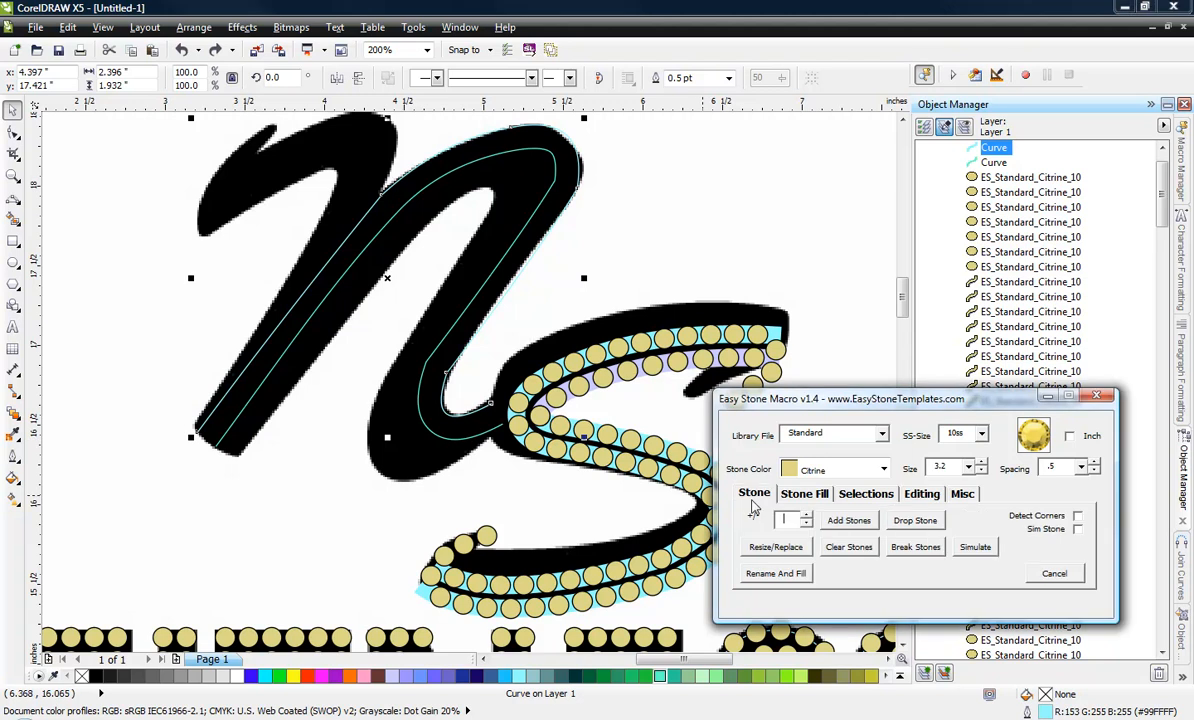
{"action": "left_click", "coordinate": [869, 523]}
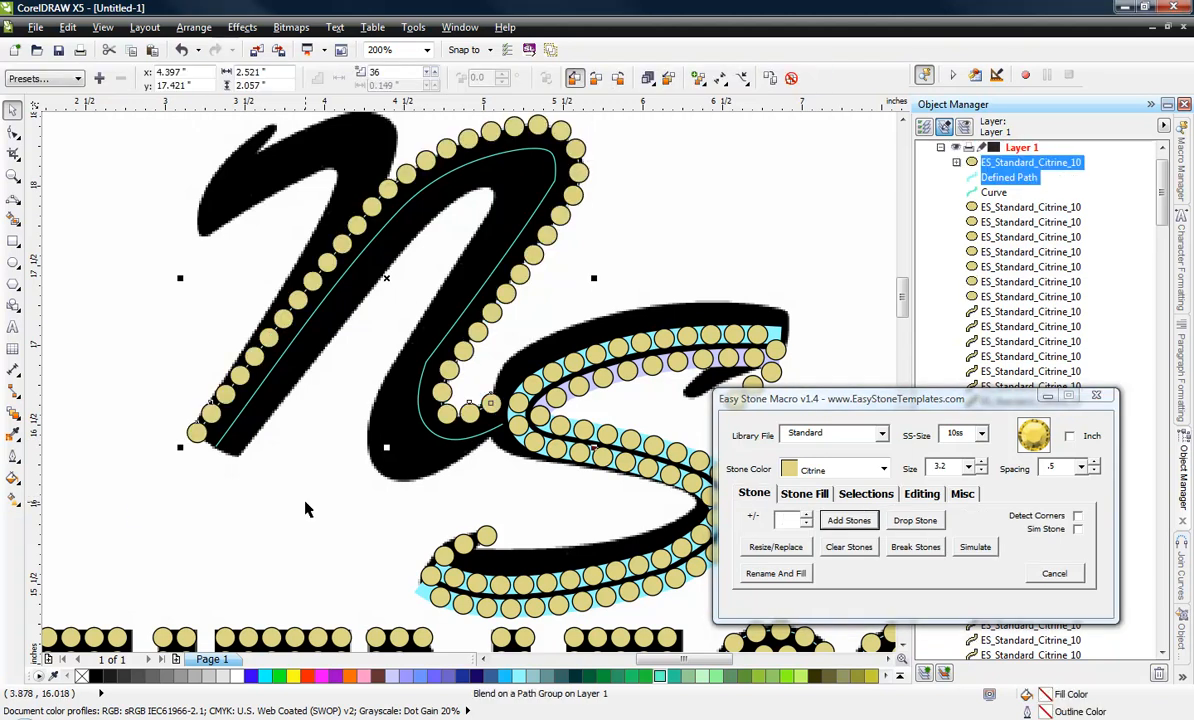
Add 10ss Citrine stones with 0.5 spacing along the N's green inner curve.
{"action": "left_click", "coordinate": [438, 438]}
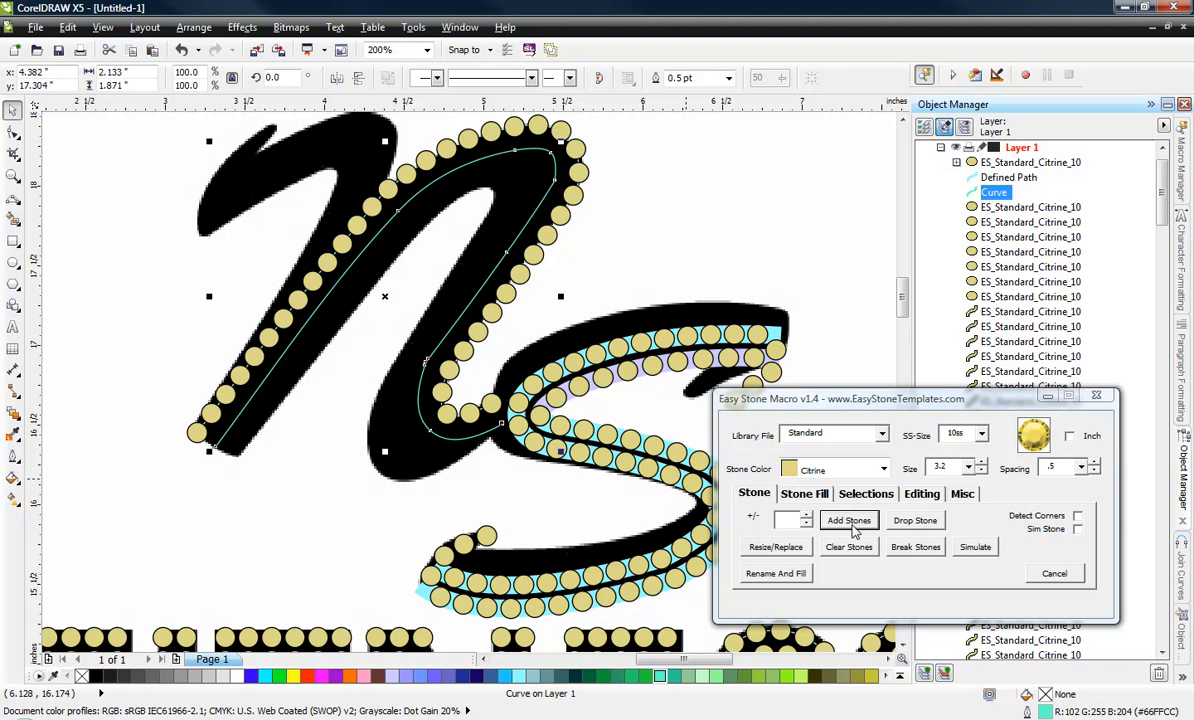
{"action": "left_click", "coordinate": [850, 523]}
{"action": "left_click", "coordinate": [375, 562]}
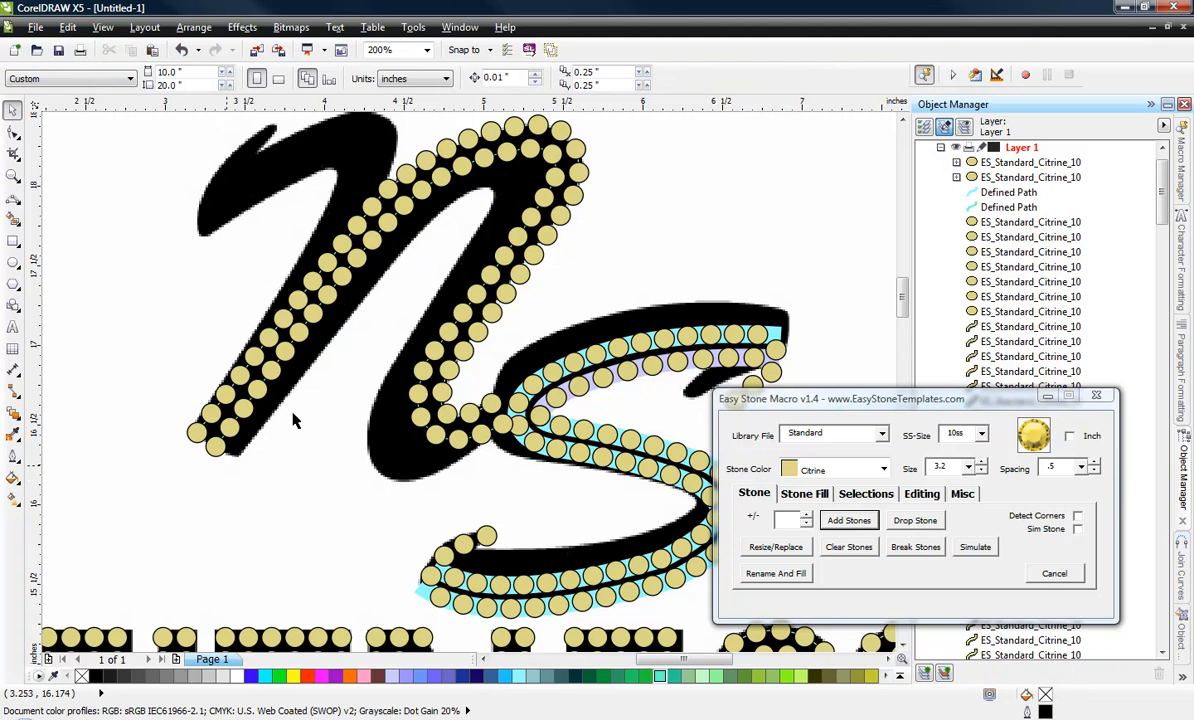
Move both of the N's stone rows together so the inner row's end stone sits exactly on the S's nearest stone.
{"action": "scroll", "coordinate": [293, 420], "scroll_direction": "down", "scroll_amount": 1}
{"action": "scroll", "coordinate": [480, 448], "scroll_direction": "up", "scroll_amount": 3}
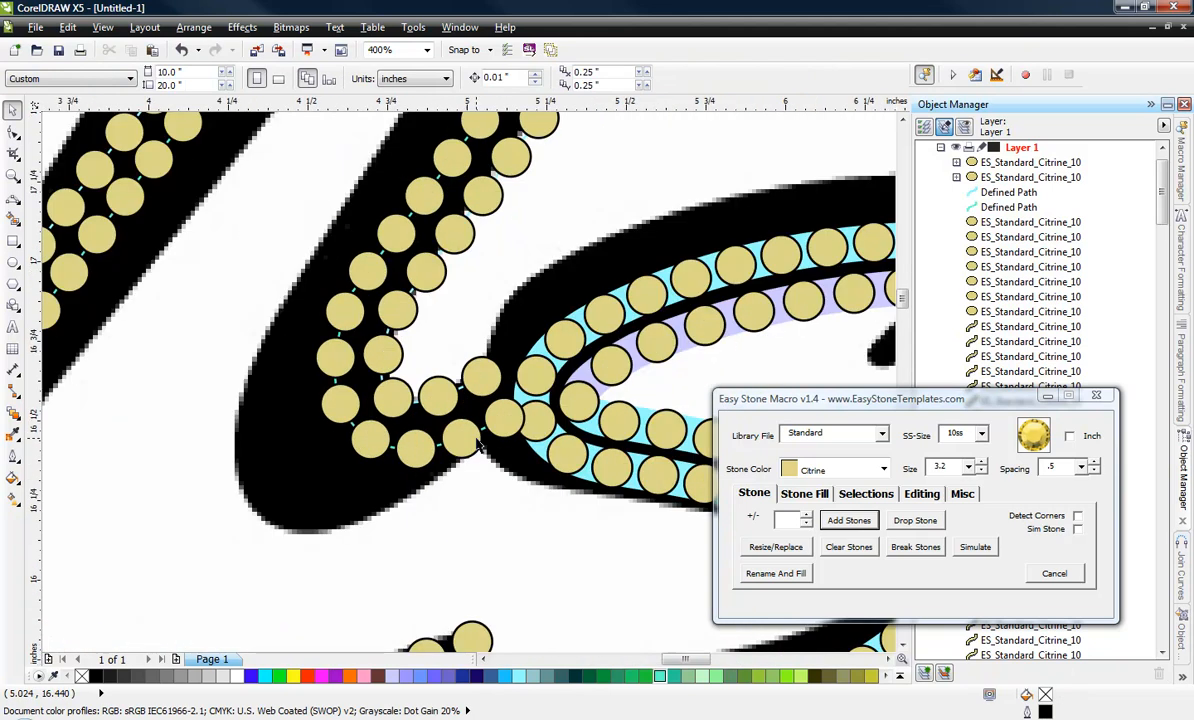
{"action": "scroll", "coordinate": [480, 448], "scroll_direction": "up", "scroll_amount": 1}
{"action": "left_click", "coordinate": [476, 447]}
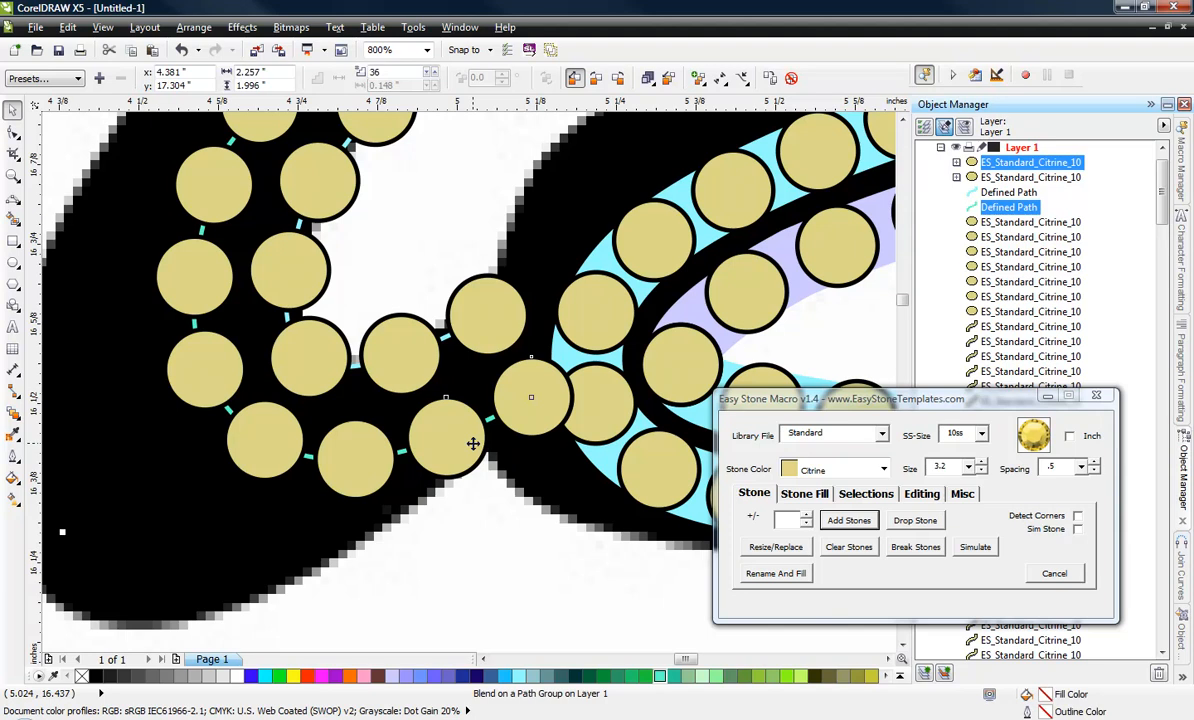
{"action": "left_click", "coordinate": [402, 356], "text": "shift"}
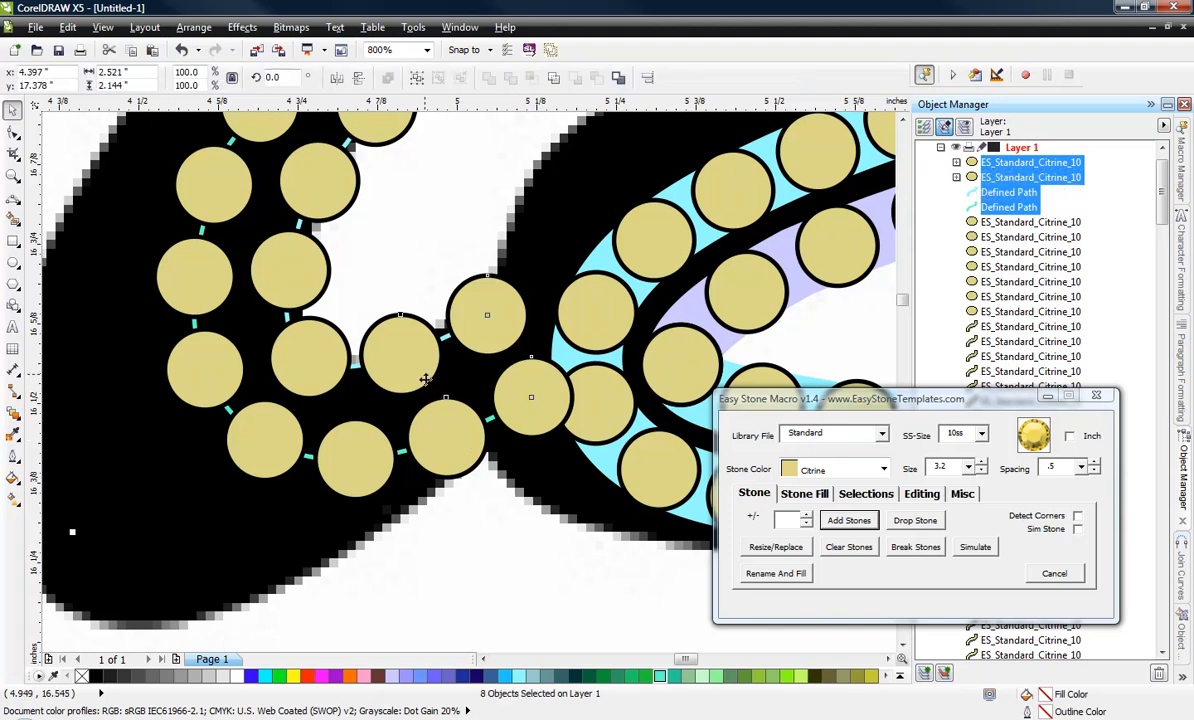
{"action": "left_click_drag", "start_coordinate": [532, 396], "coordinate": [595, 403]}
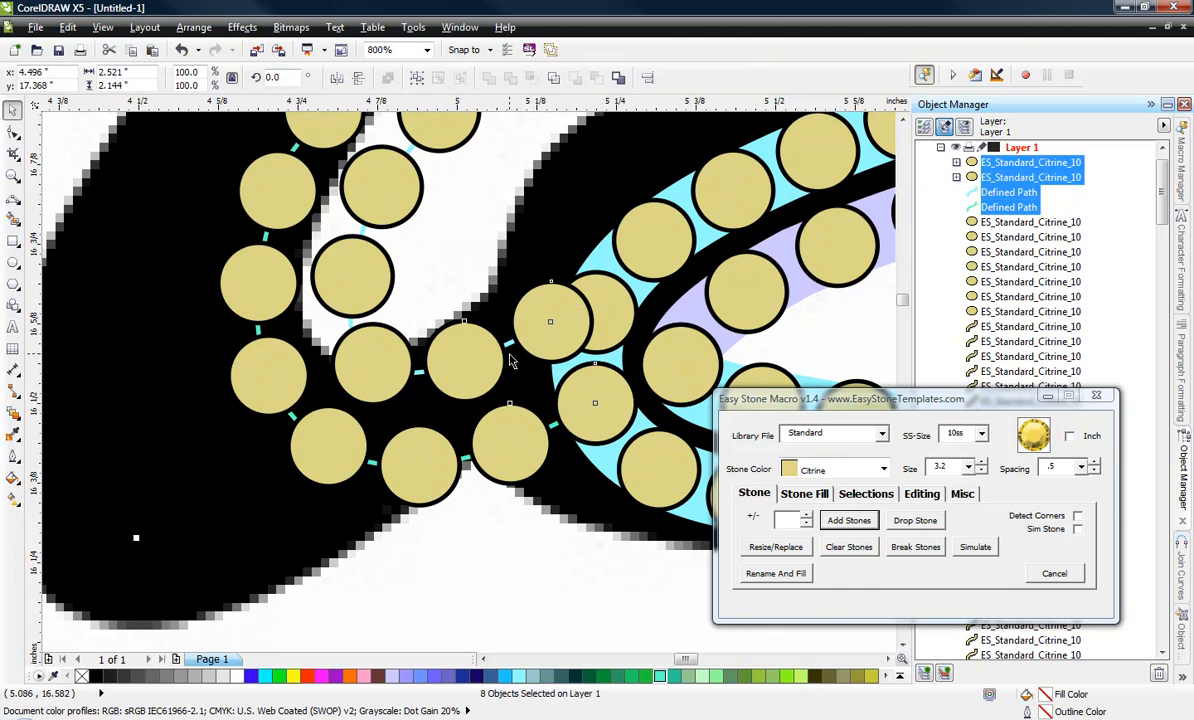
Move the outer path's end node onto the S's adjacent stone and reshape its last curve to separate the stones.
{"action": "left_click", "coordinate": [13, 133]}
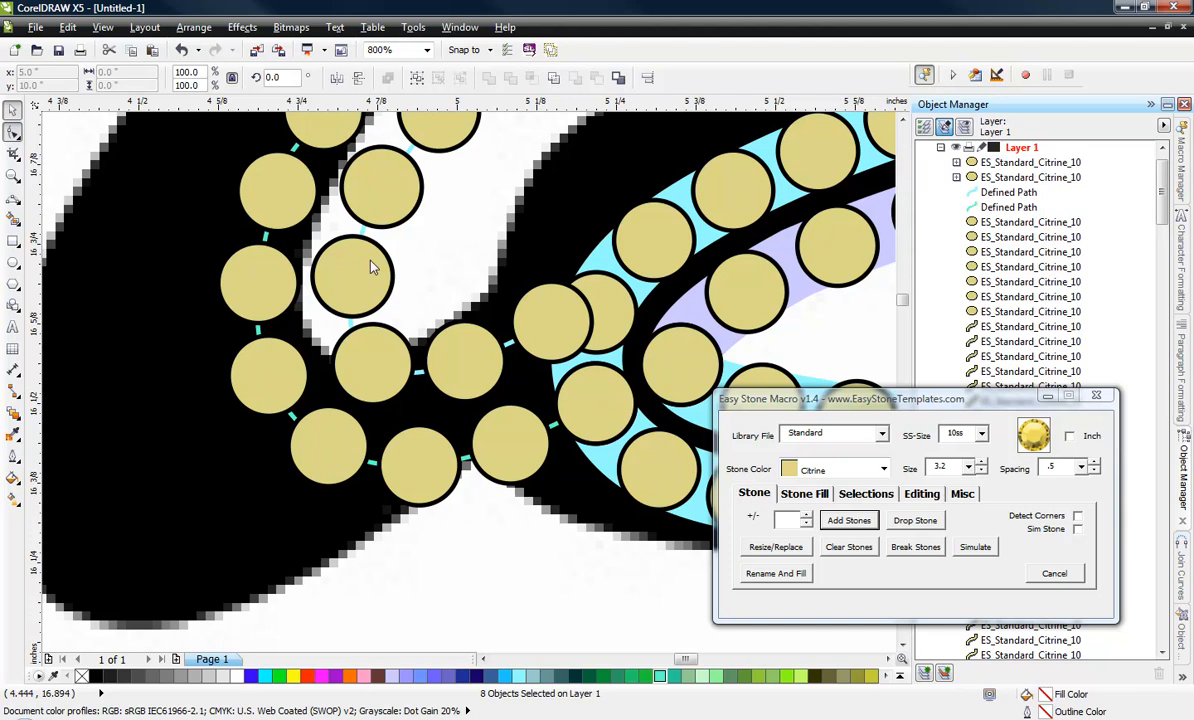
{"action": "left_click", "coordinate": [491, 342]}
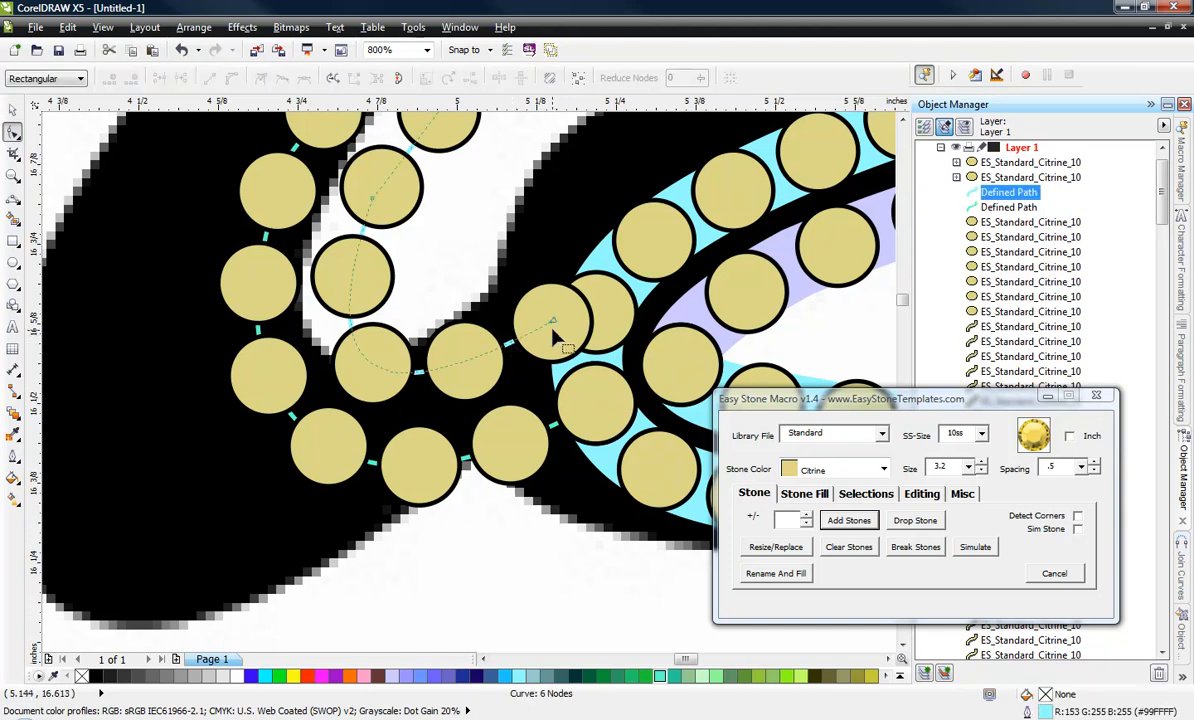
{"action": "left_click_drag", "start_coordinate": [557, 333], "coordinate": [597, 311]}
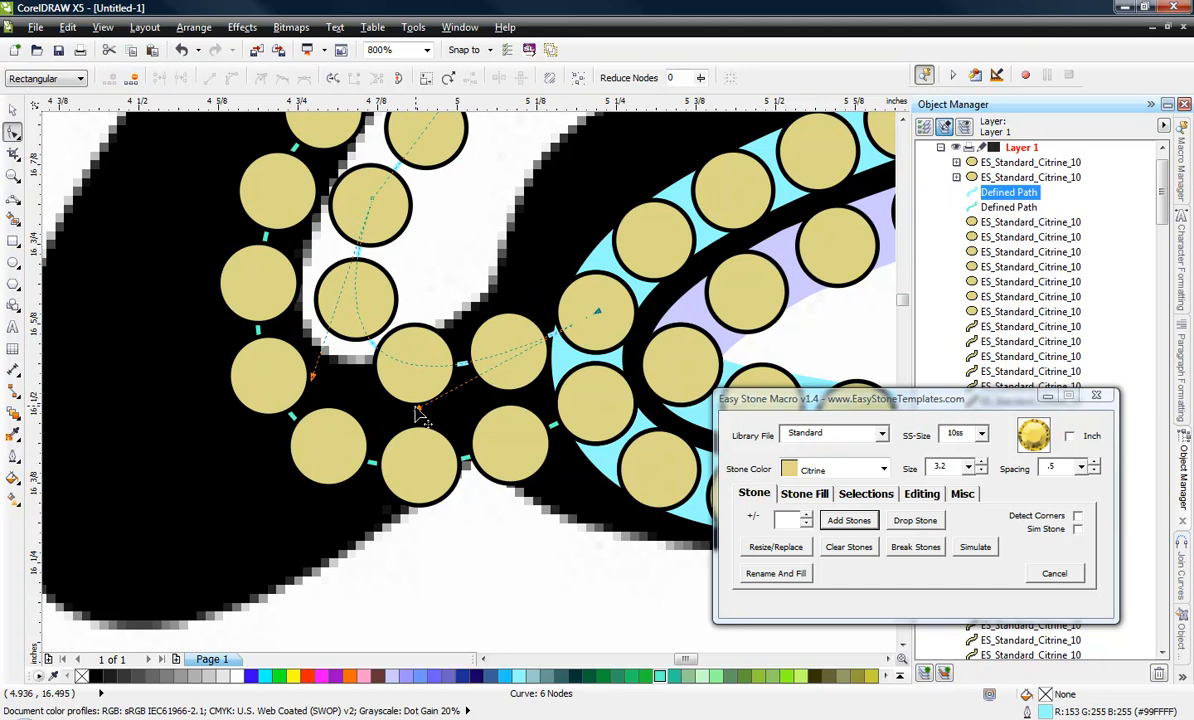
{"action": "left_click_drag", "start_coordinate": [418, 412], "coordinate": [385, 424]}
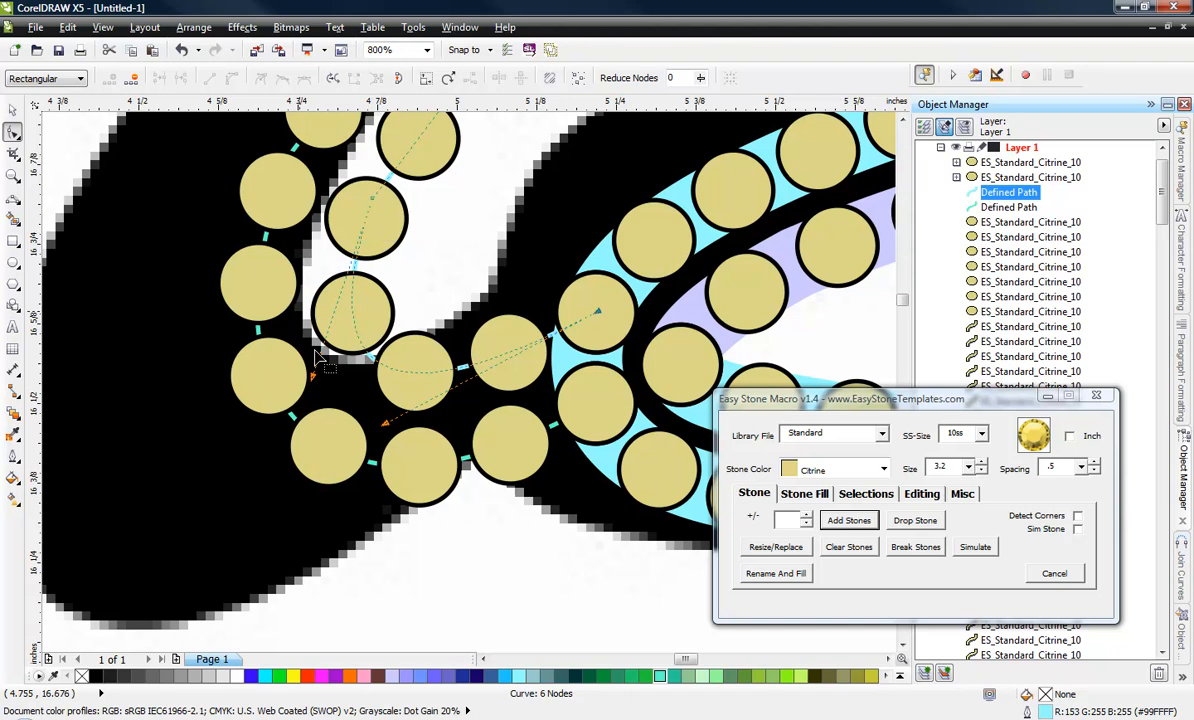
Break the N's outer stone row into individual stones and nudge the stone at the base of the inner bend slightly upward.
{"action": "left_click", "coordinate": [12, 109]}
{"action": "left_click", "coordinate": [546, 552]}
{"action": "left_click", "coordinate": [503, 384]}
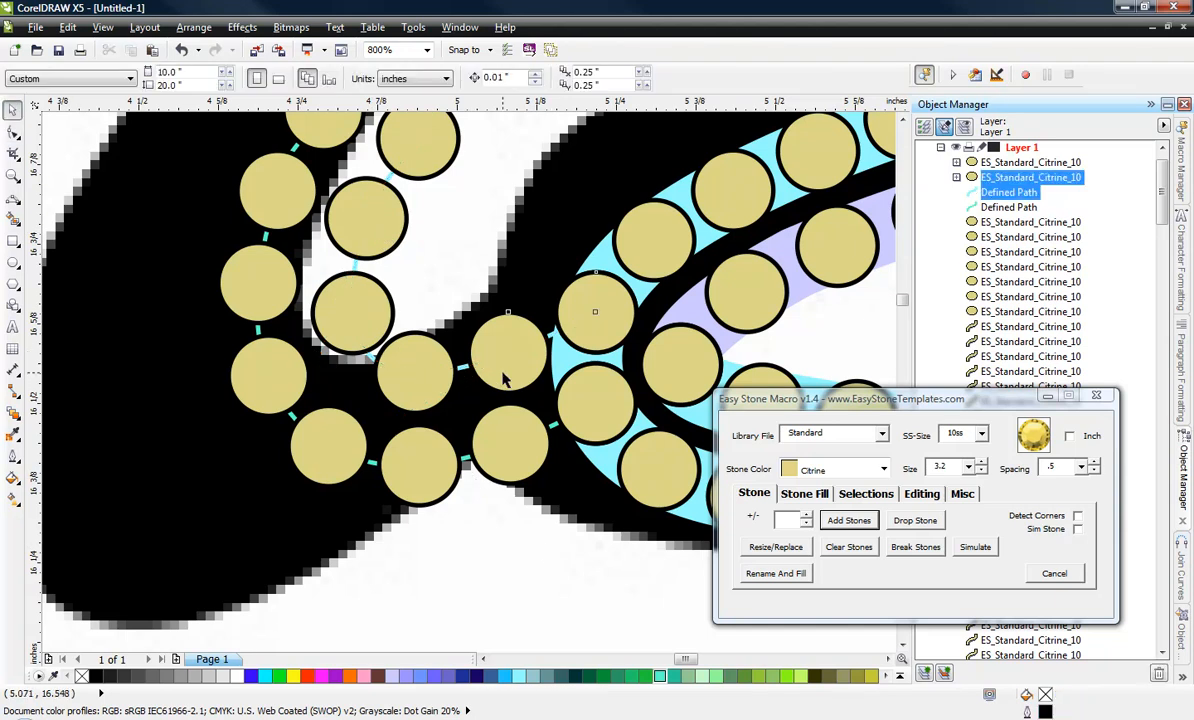
{"action": "left_click", "coordinate": [915, 548]}
{"action": "scroll", "coordinate": [460, 390], "scroll_direction": "up", "scroll_amount": 2}
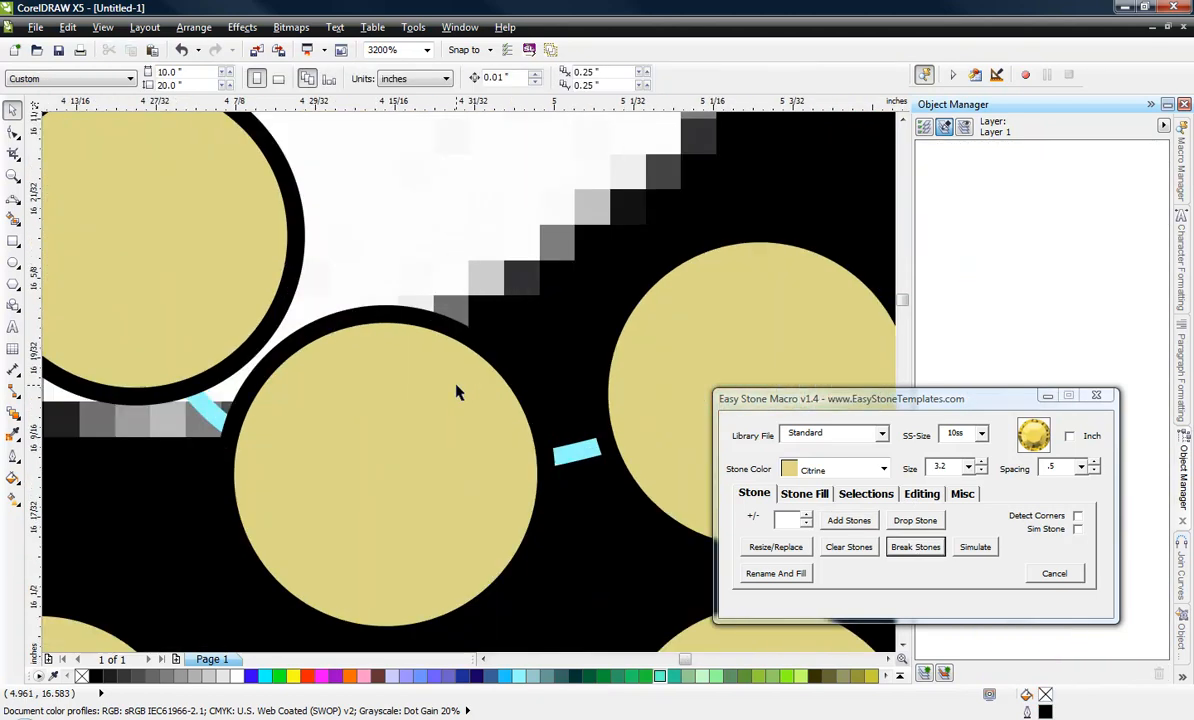
{"action": "mouse_move", "coordinate": [457, 392]}
{"action": "left_mouse_down"}
{"action": "mouse_move", "coordinate": [489, 399]}
{"action": "mouse_move", "coordinate": [470, 373]}
{"action": "left_mouse_up"}
Examine the stone rows along the N and the place where they meet the S.
{"action": "scroll", "coordinate": [463, 260], "scroll_direction": "down", "scroll_amount": 1}
{"action": "scroll", "coordinate": [480, 376], "scroll_direction": "up", "scroll_amount": 1}
{"action": "scroll", "coordinate": [470, 373], "scroll_direction": "down", "scroll_amount": 1}
{"action": "scroll", "coordinate": [380, 558], "scroll_direction": "down", "scroll_amount": 2}
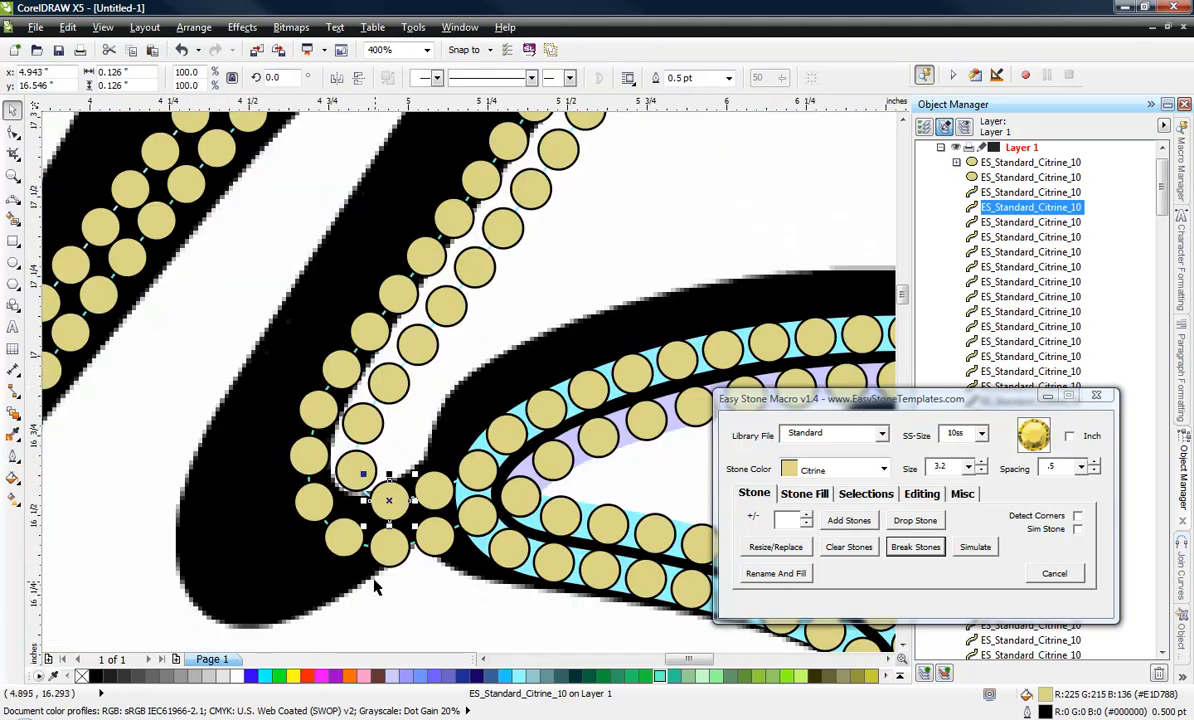
{"action": "scroll", "coordinate": [368, 483], "scroll_direction": "up", "scroll_amount": 1}
{"action": "scroll", "coordinate": [420, 451], "scroll_direction": "down", "scroll_amount": 2}
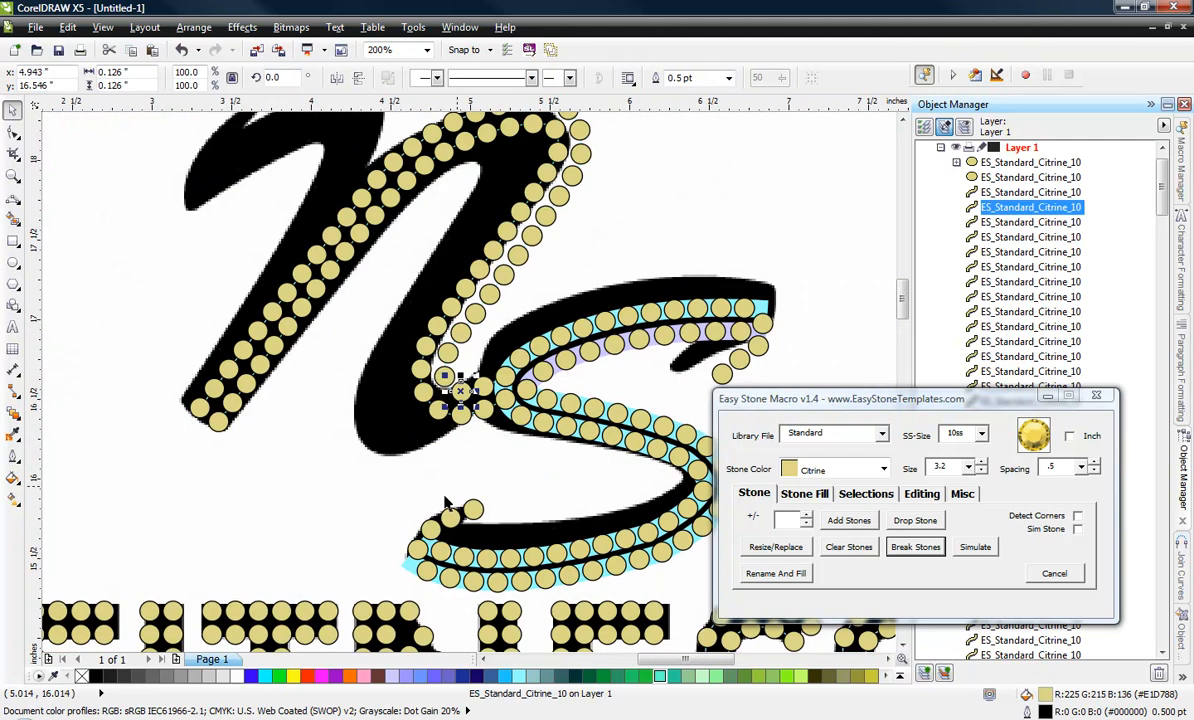
{"action": "left_click", "coordinate": [341, 496]}
{"action": "scroll", "coordinate": [333, 500], "scroll_direction": "down", "scroll_amount": 1}
{"action": "scroll", "coordinate": [331, 480], "scroll_direction": "up", "scroll_amount": 1}
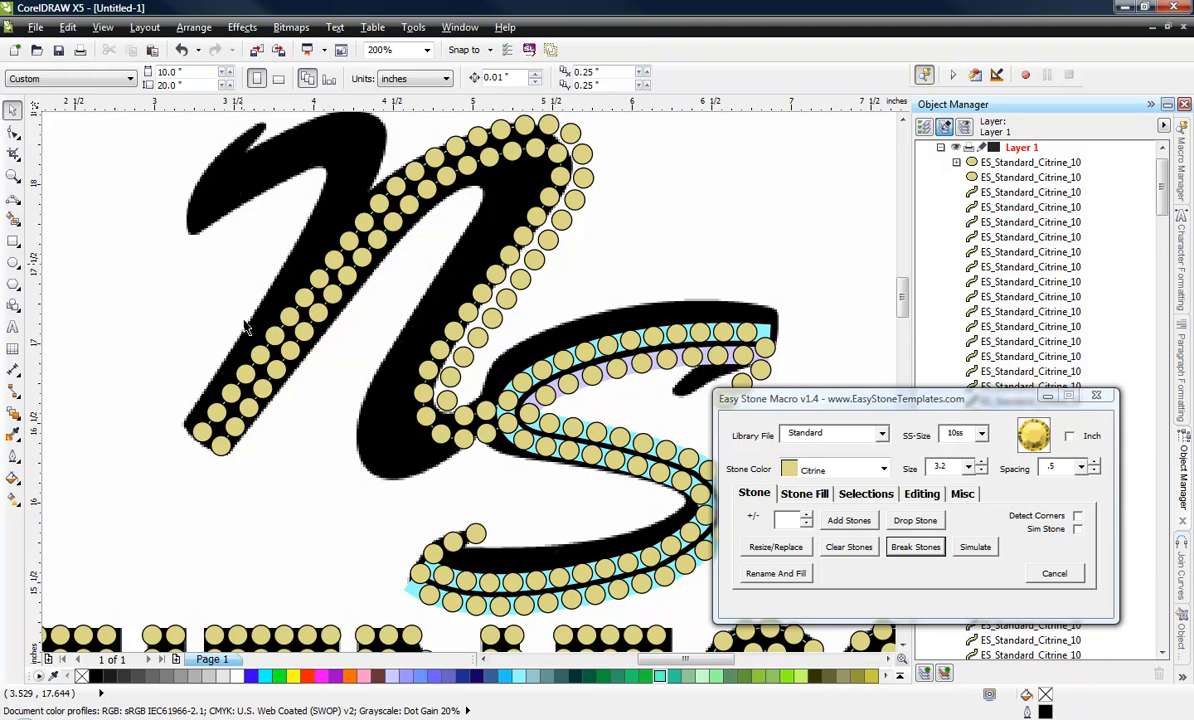
{"action": "scroll", "coordinate": [240, 356], "scroll_direction": "down", "scroll_amount": 3}
{"action": "scroll", "coordinate": [270, 313], "scroll_direction": "up", "scroll_amount": 1}
{"action": "scroll", "coordinate": [346, 260], "scroll_direction": "up", "scroll_amount": 3}
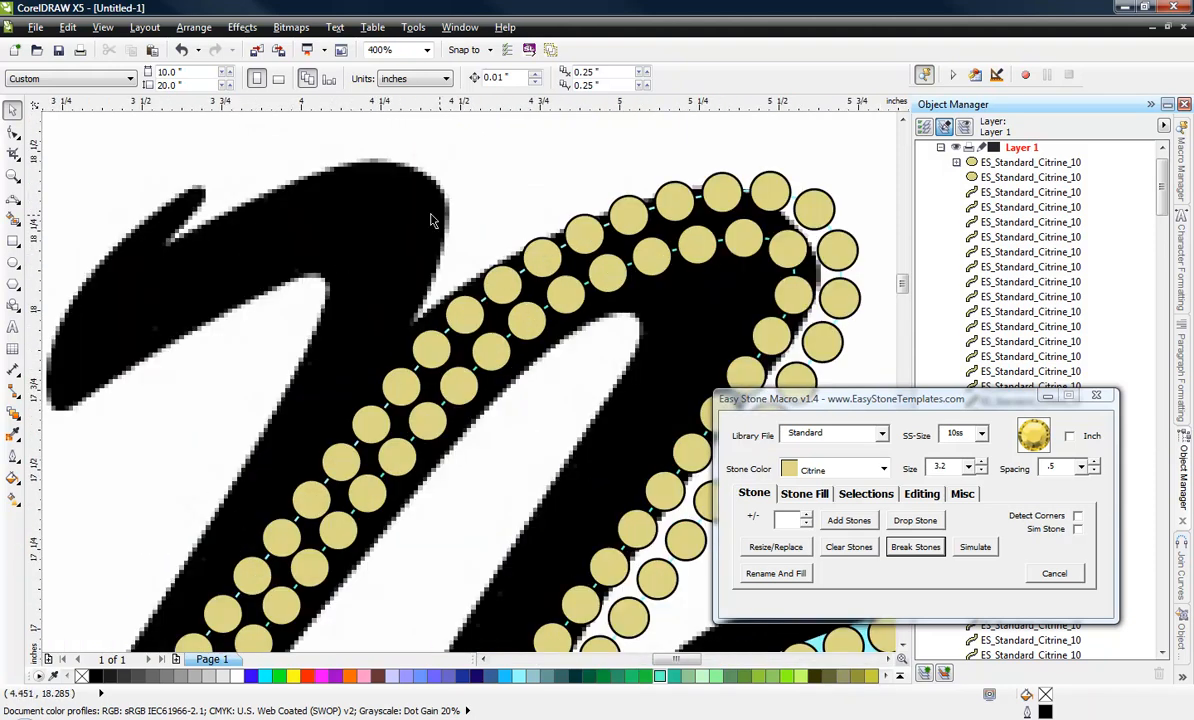
Draw a three-segment-style curve along the upper edge of the N's short first stroke, down to the inner notch, and add 10ss Citrine stones along it.
{"action": "left_click", "coordinate": [14, 200]}
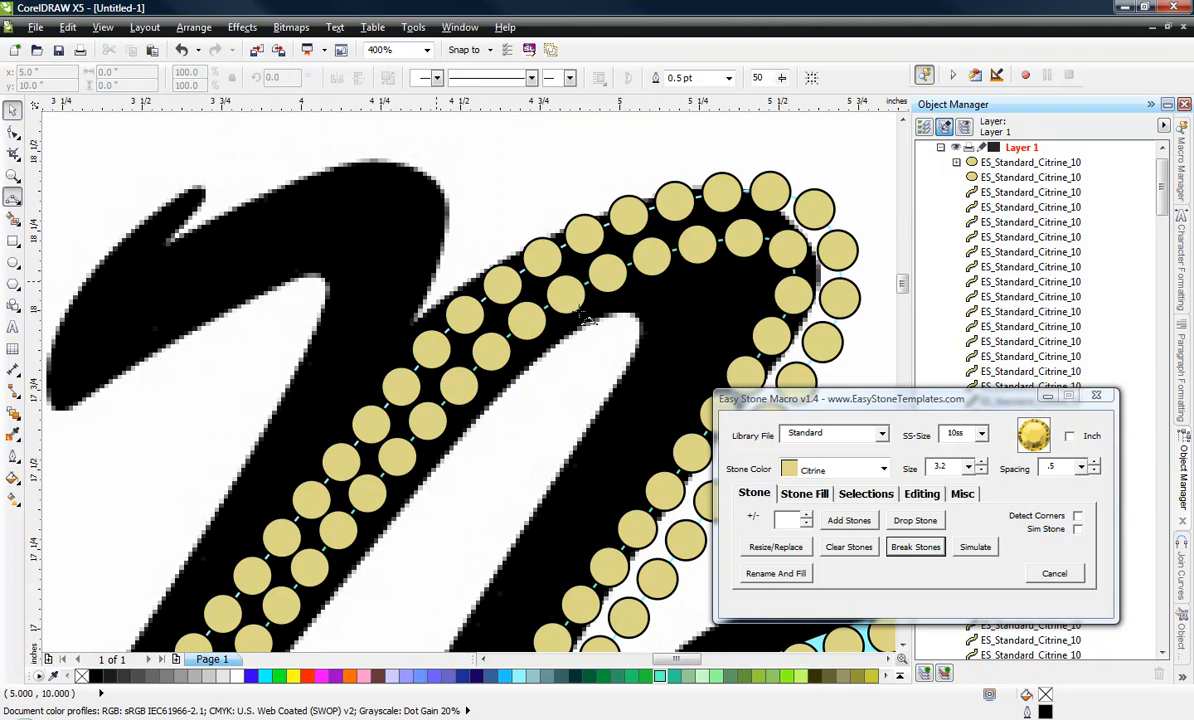
{"action": "left_click", "coordinate": [426, 324]}
{"action": "left_click_drag", "start_coordinate": [359, 164], "coordinate": [448, 189]}
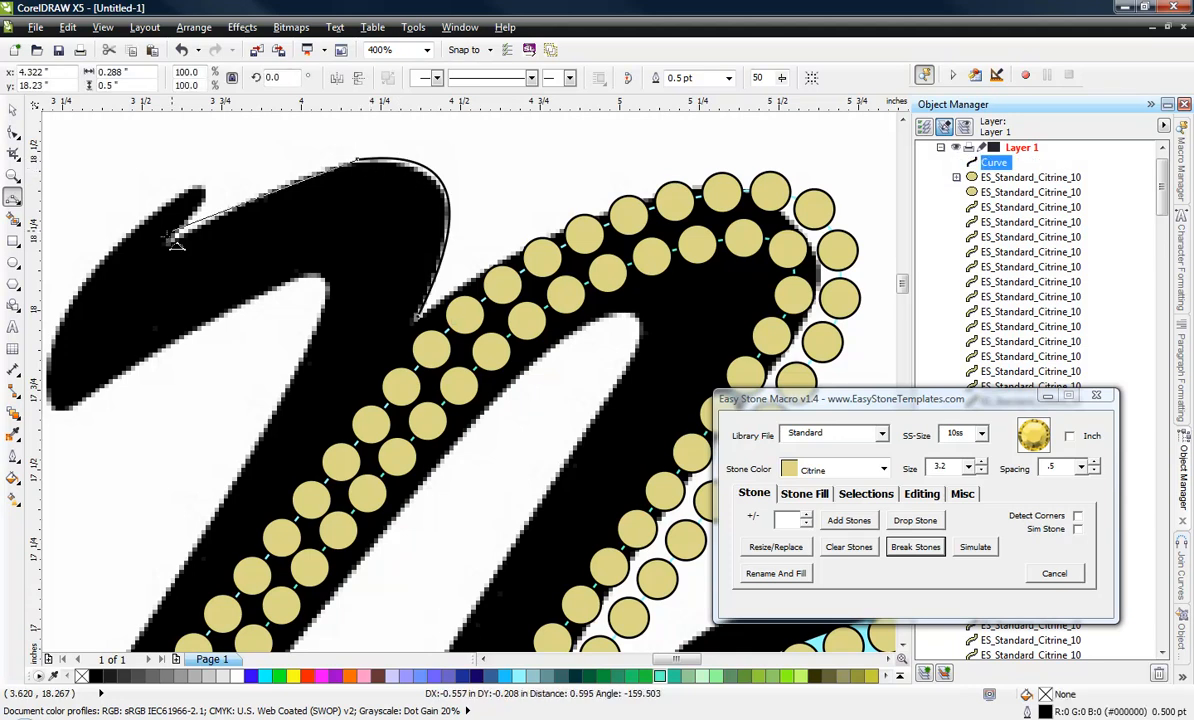
{"action": "left_click_drag", "start_coordinate": [168, 236], "coordinate": [61, 311]}
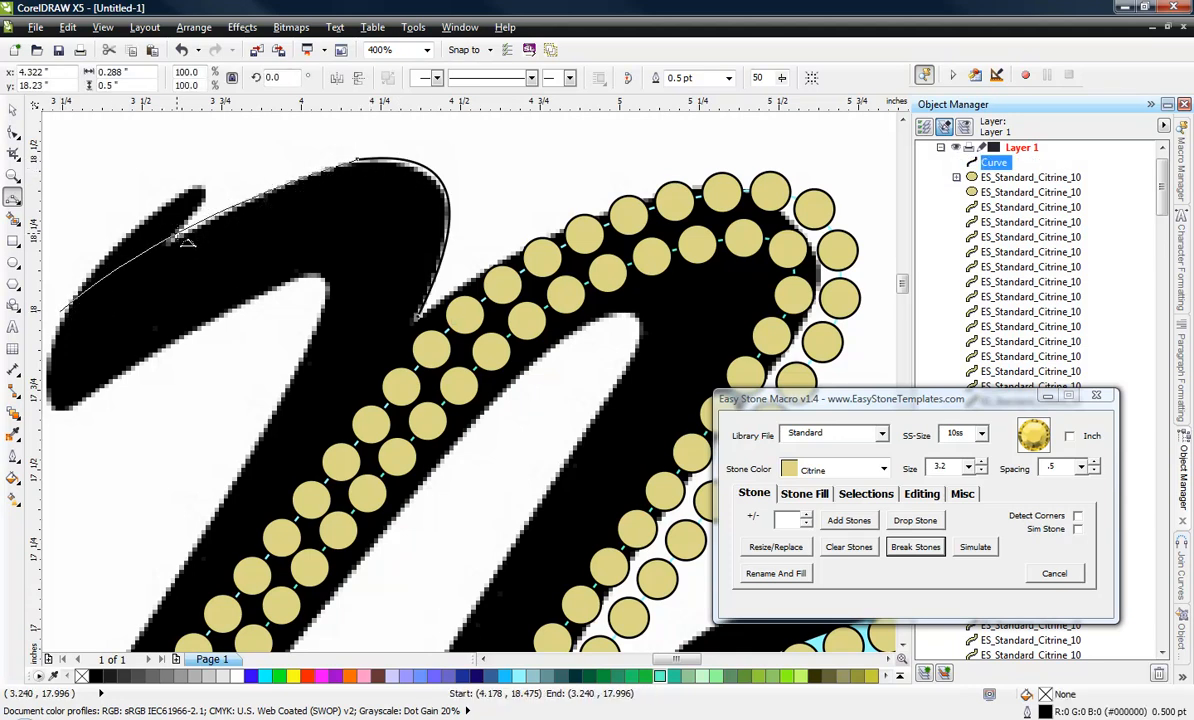
{"action": "left_click", "coordinate": [174, 237]}
{"action": "left_click", "coordinate": [12, 107]}
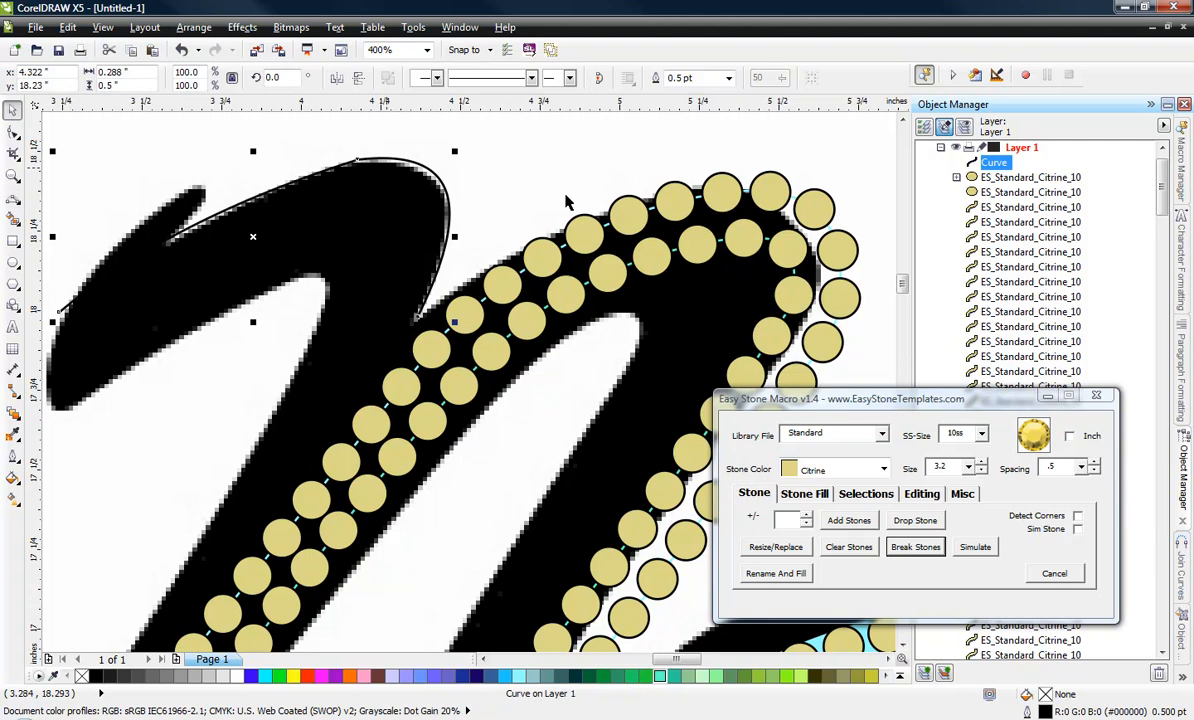
{"action": "left_click", "coordinate": [840, 521]}
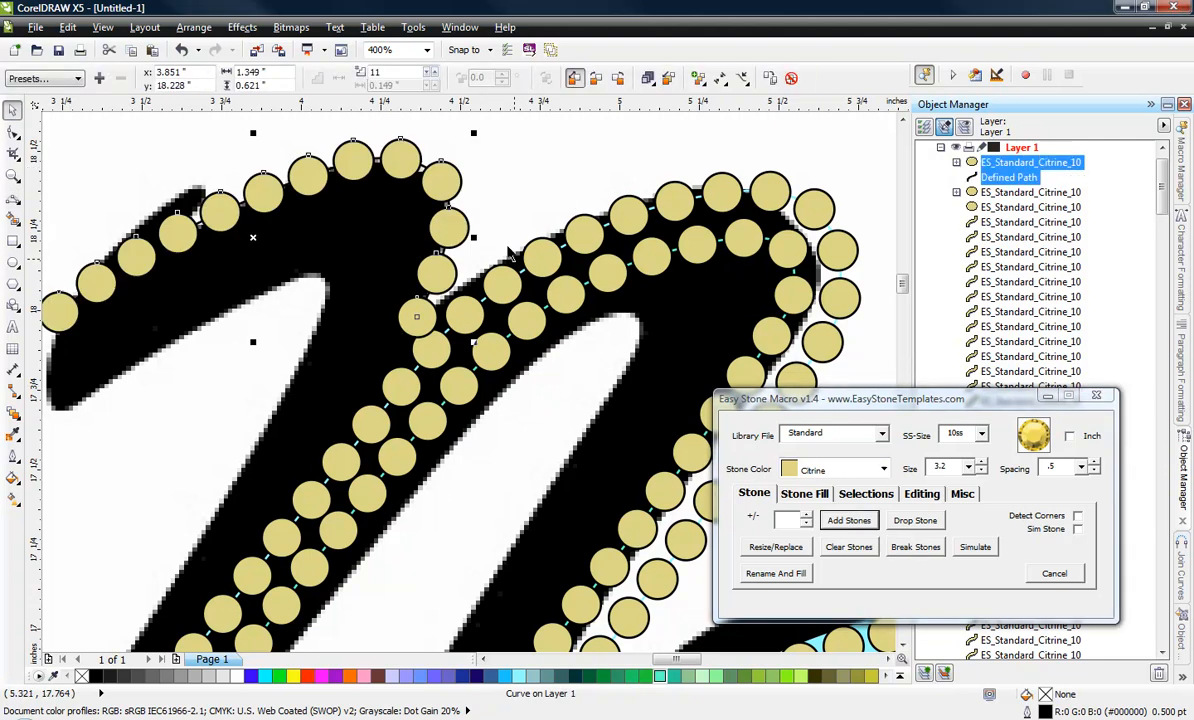
Move the new stone row slightly up so its end stone clears the neighbouring stone of the diagonal rows.
{"action": "scroll", "coordinate": [478, 225], "scroll_direction": "down", "scroll_amount": 1}
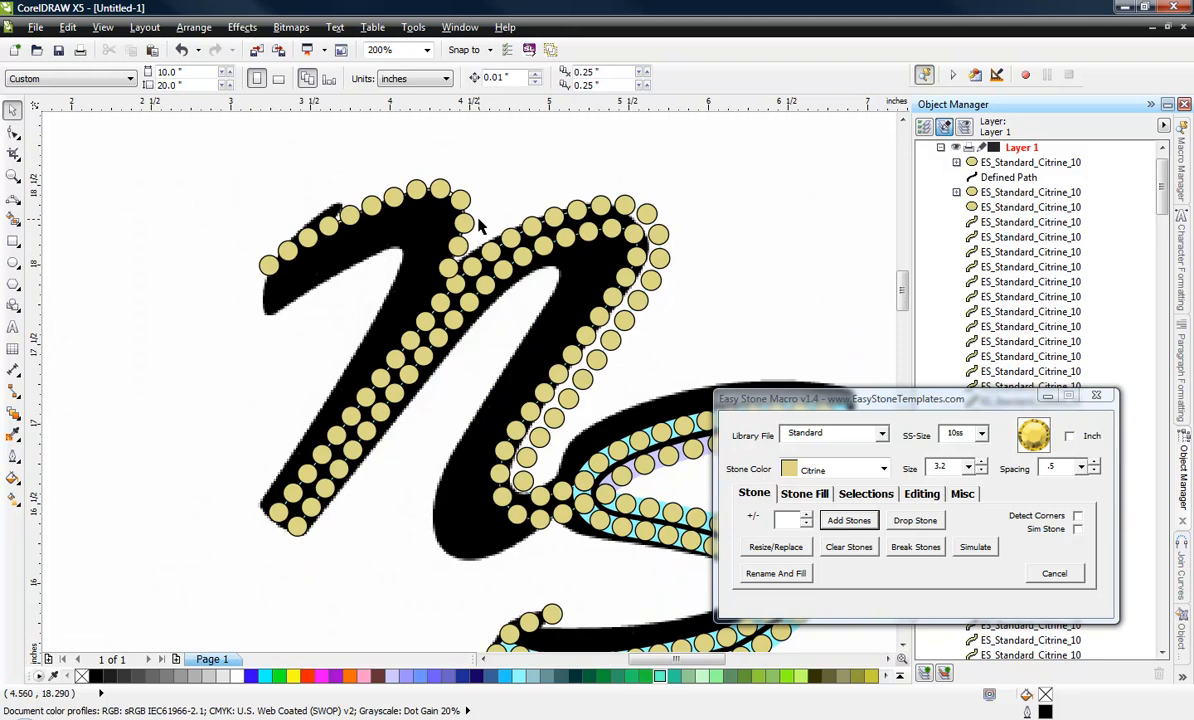
{"action": "scroll", "coordinate": [460, 205], "scroll_direction": "up", "scroll_amount": 3}
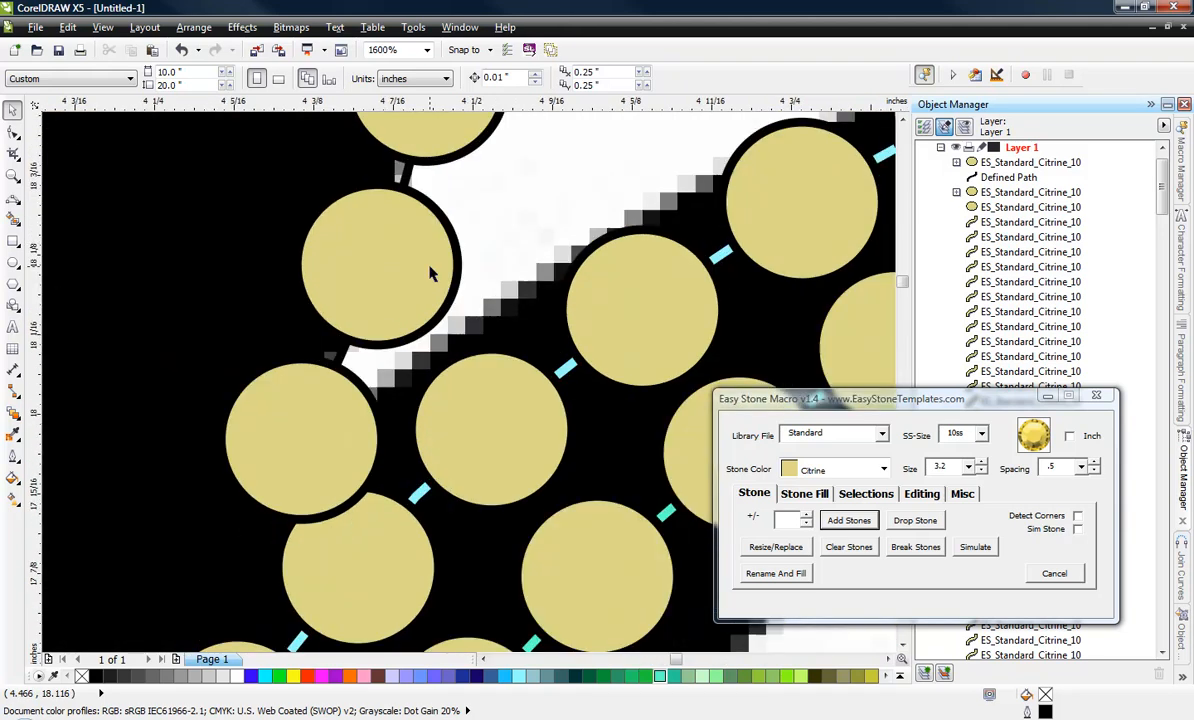
{"action": "left_click", "coordinate": [402, 300]}
{"action": "left_click_drag", "start_coordinate": [402, 300], "coordinate": [417, 255]}
{"action": "scroll", "coordinate": [458, 240], "scroll_direction": "down", "scroll_amount": 3}
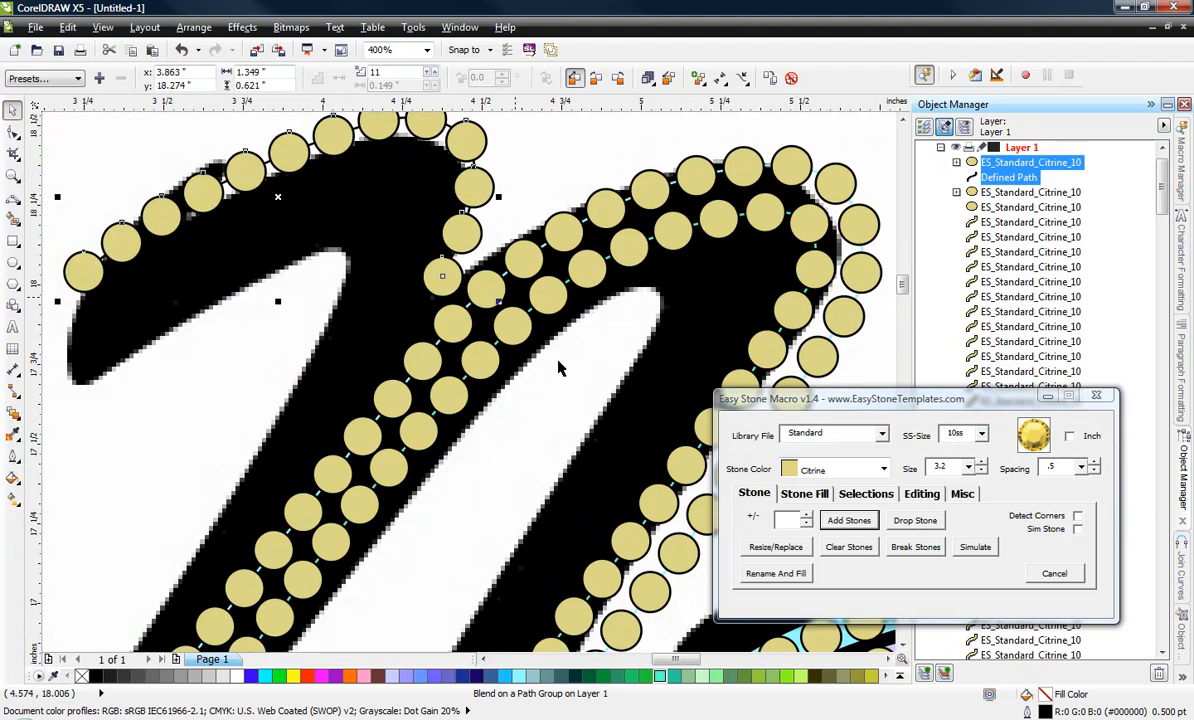
{"action": "left_click", "coordinate": [150, 356]}
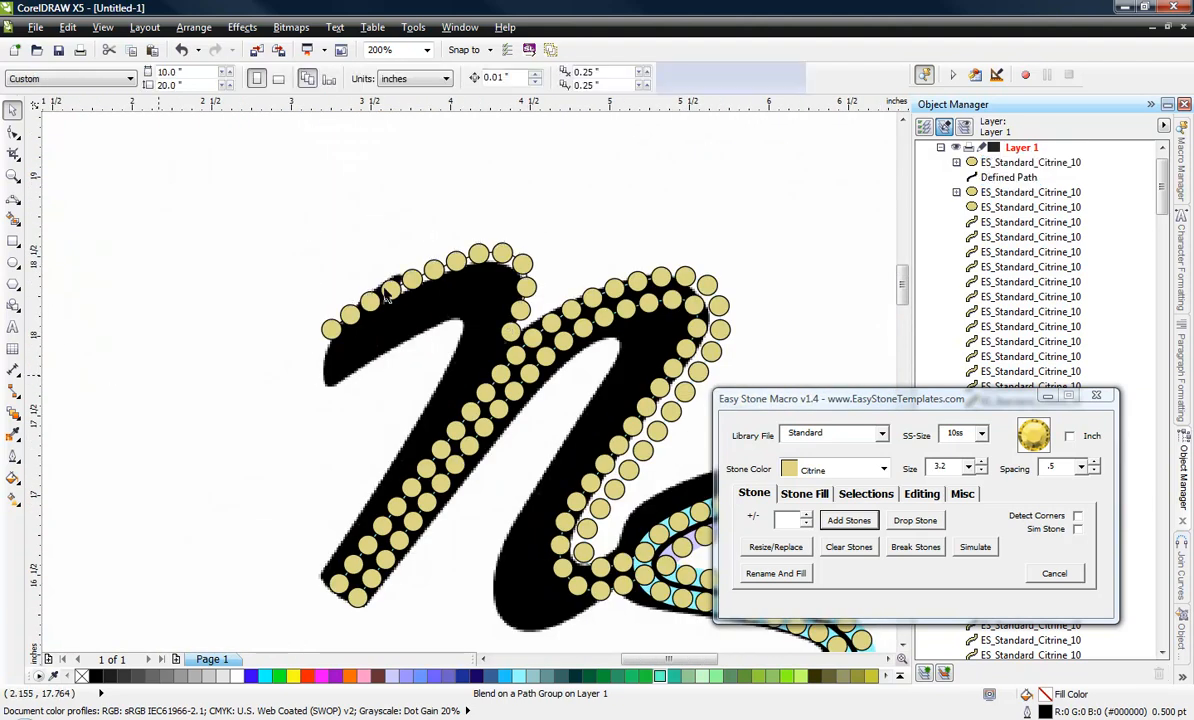
Draw a second curve inside the first stroke, below the upper row, and add 10ss Citrine stones along it.
{"action": "left_click", "coordinate": [13, 195]}
{"action": "scroll", "coordinate": [490, 268], "scroll_direction": "up", "scroll_amount": 1}
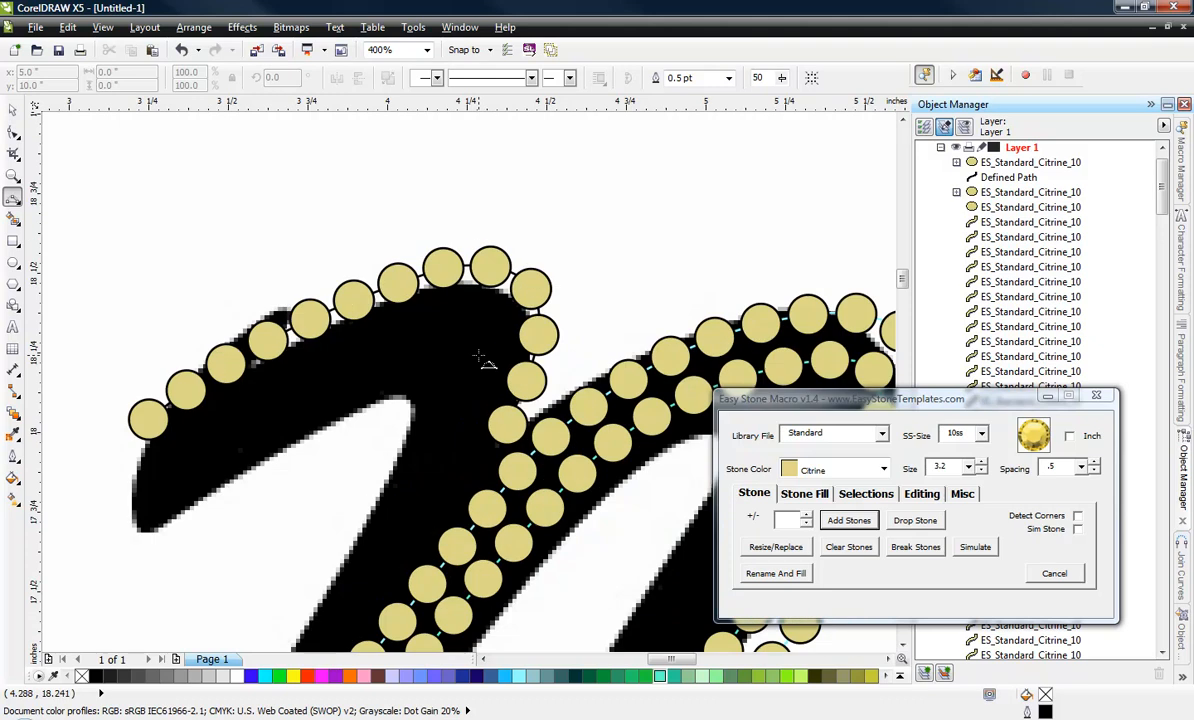
{"action": "mouse_move", "coordinate": [437, 492]}
{"action": "left_mouse_down"}
{"action": "mouse_move", "coordinate": [431, 369]}
{"action": "mouse_move", "coordinate": [452, 349]}
{"action": "mouse_move", "coordinate": [386, 367]}
{"action": "mouse_move", "coordinate": [451, 369]}
{"action": "mouse_move", "coordinate": [477, 342]}
{"action": "mouse_move", "coordinate": [476, 355]}
{"action": "mouse_move", "coordinate": [124, 524]}
{"action": "mouse_move", "coordinate": [149, 493]}
{"action": "left_mouse_up"}
{"action": "left_click", "coordinate": [285, 403]}
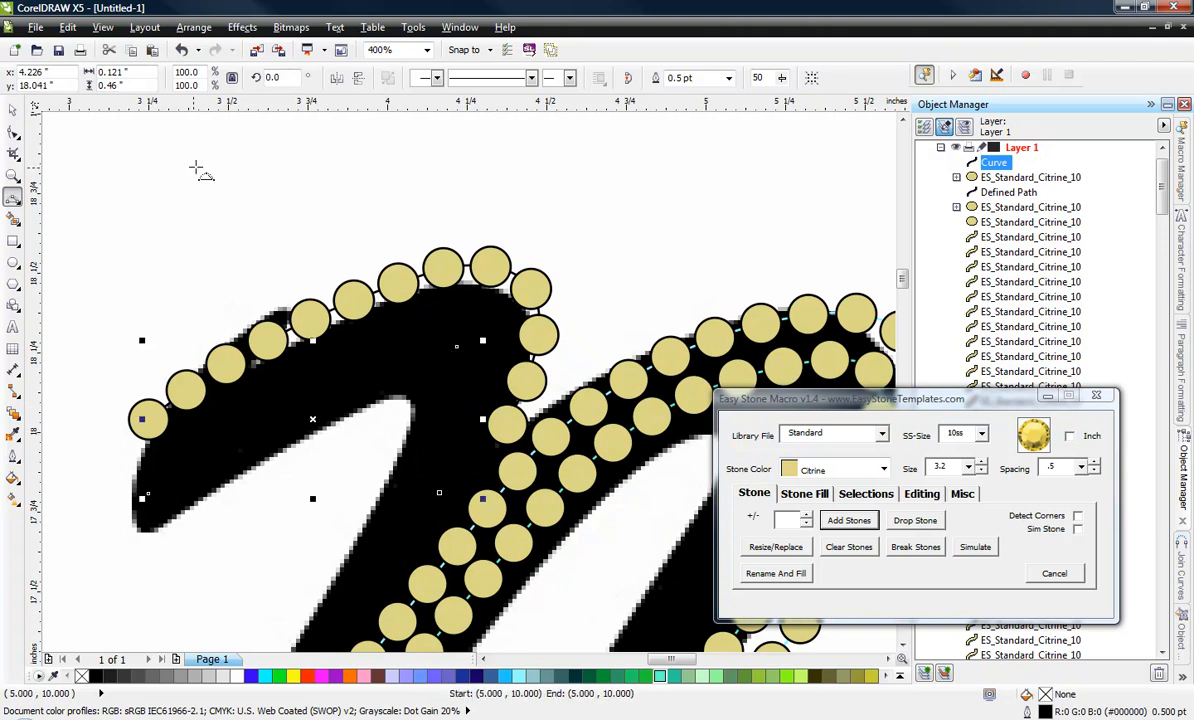
{"action": "left_click", "coordinate": [834, 528]}
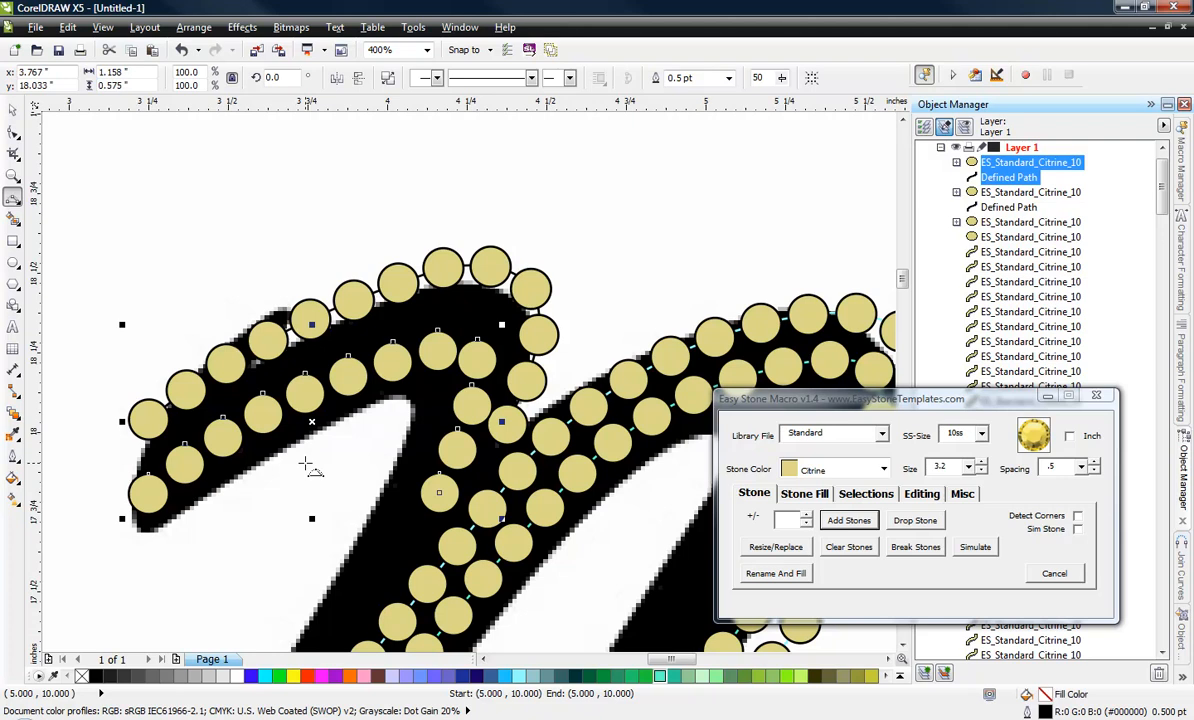
Raise the peak node of the inner row's path toward the outer row and adjust its handle to round the bend.
{"action": "left_click", "coordinate": [13, 110]}
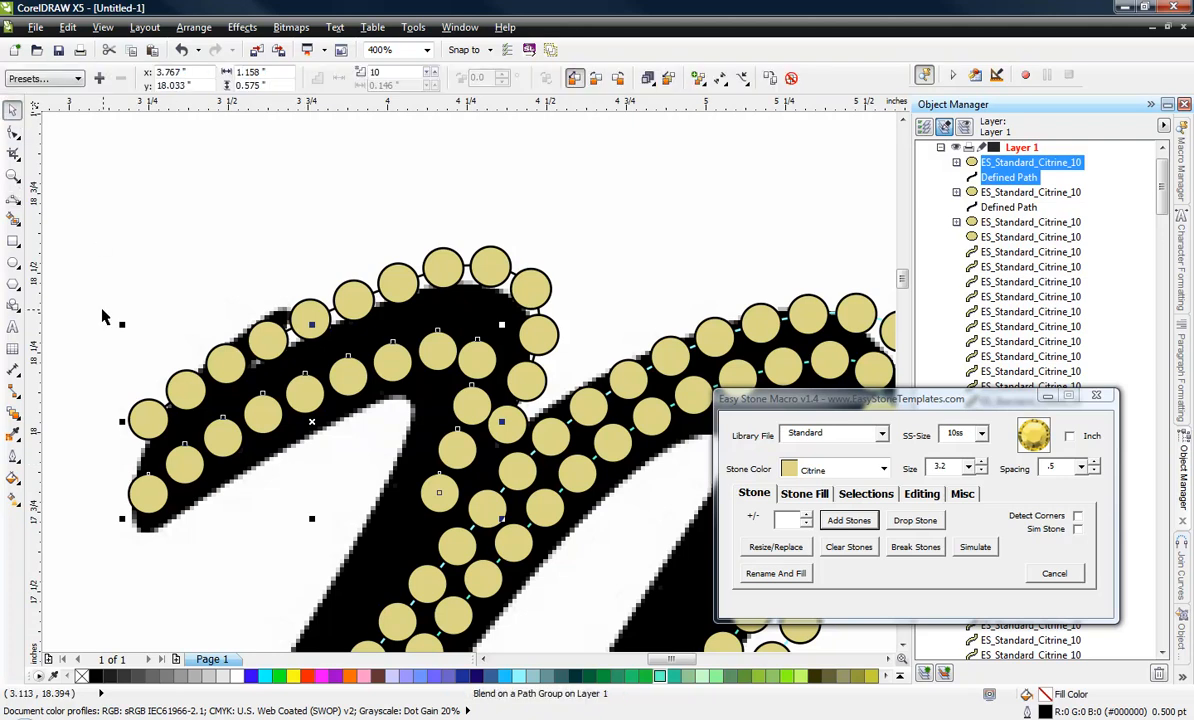
{"action": "left_click", "coordinate": [18, 137]}
{"action": "left_click", "coordinate": [50, 124]}
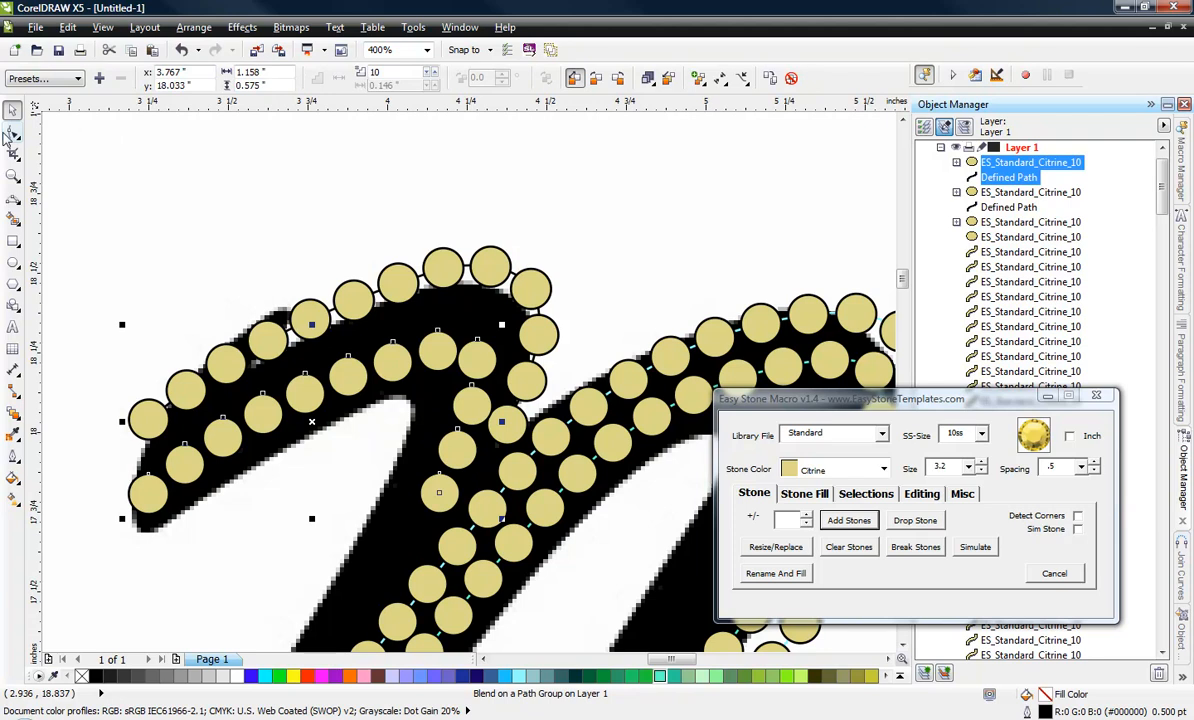
{"action": "scroll", "coordinate": [420, 350], "scroll_direction": "up", "scroll_amount": 2}
{"action": "left_click", "coordinate": [414, 367]}
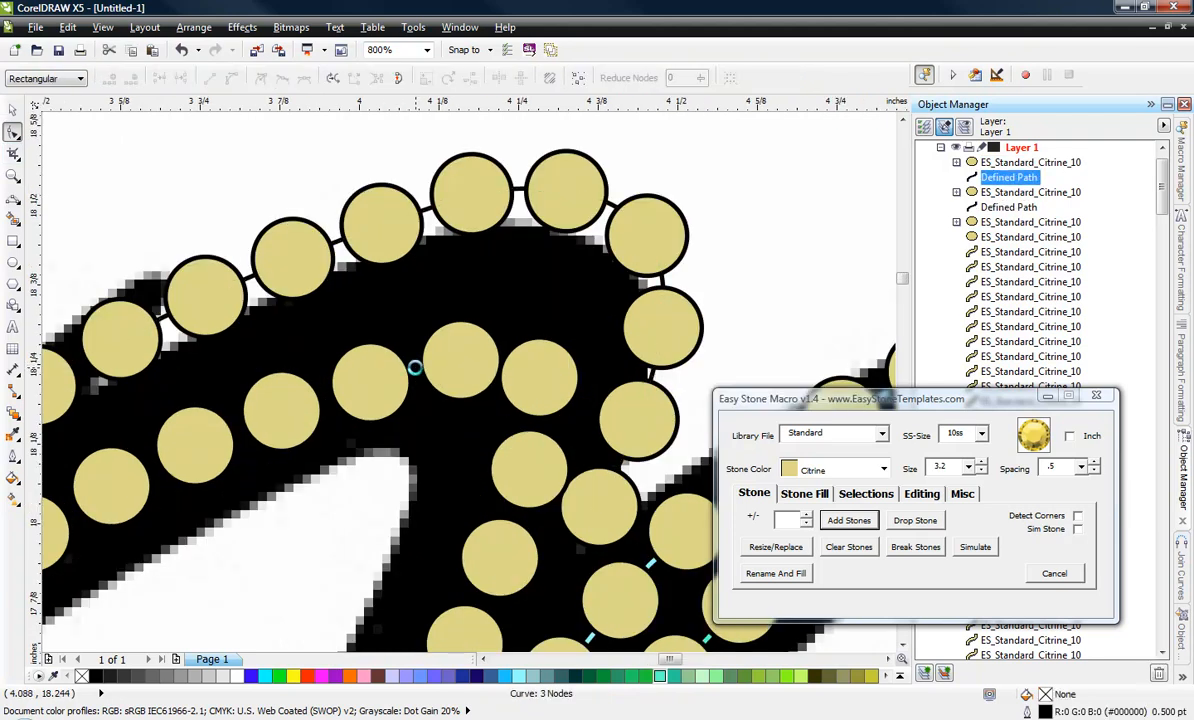
{"action": "left_click_drag", "start_coordinate": [414, 367], "coordinate": [500, 352]}
{"action": "left_click_drag", "start_coordinate": [505, 318], "coordinate": [514, 289]}
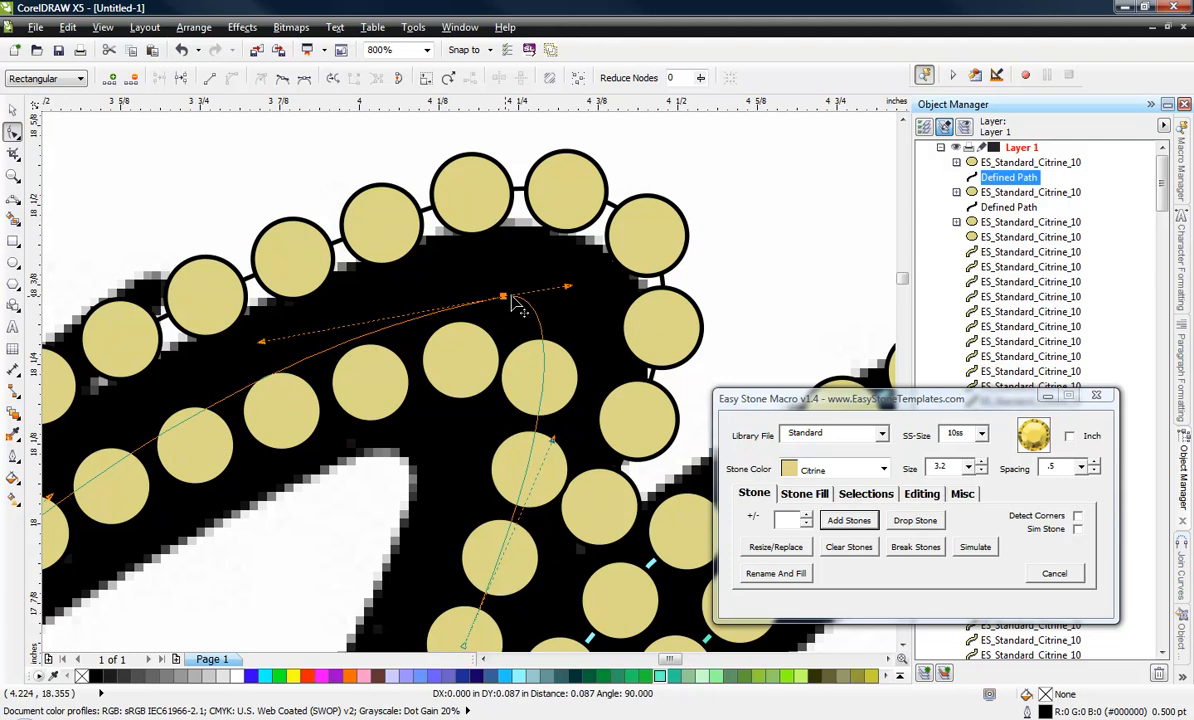
{"action": "left_click_drag", "start_coordinate": [588, 282], "coordinate": [590, 328]}
Add a path node on each side of the inner row's peak, delete the peak node, and bow the remaining curve outward.
{"action": "double_click", "coordinate": [372, 328]}
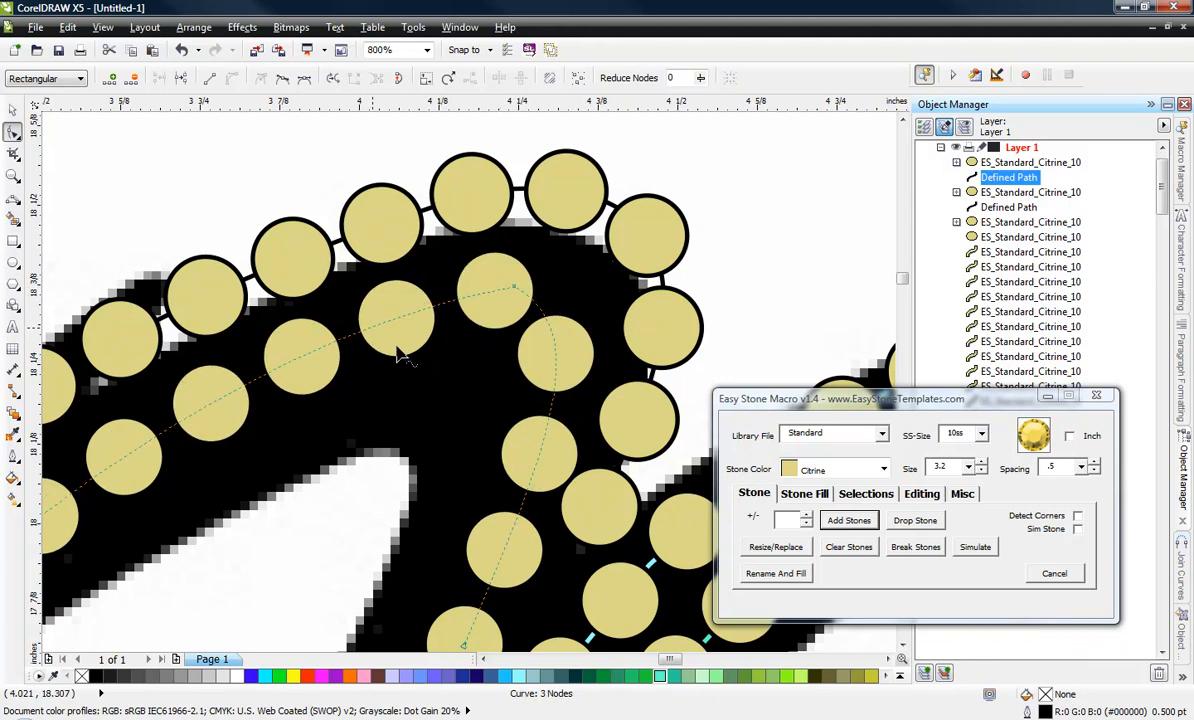
{"action": "double_click", "coordinate": [540, 455]}
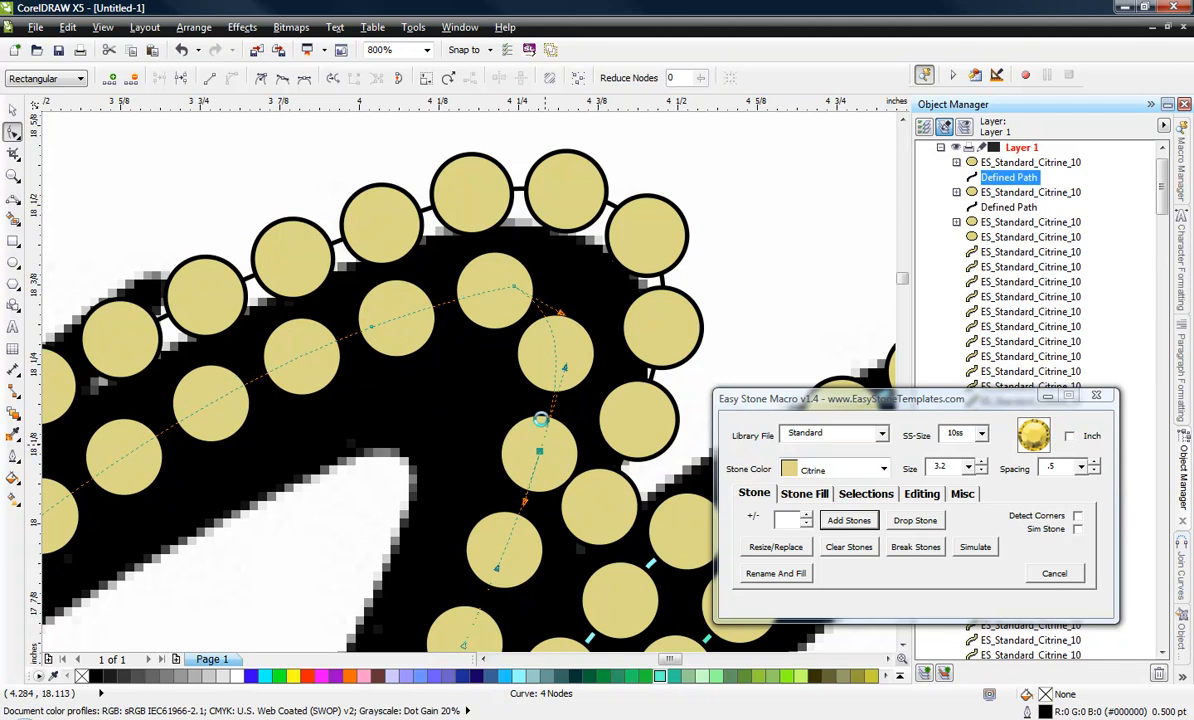
{"action": "double_click", "coordinate": [512, 290]}
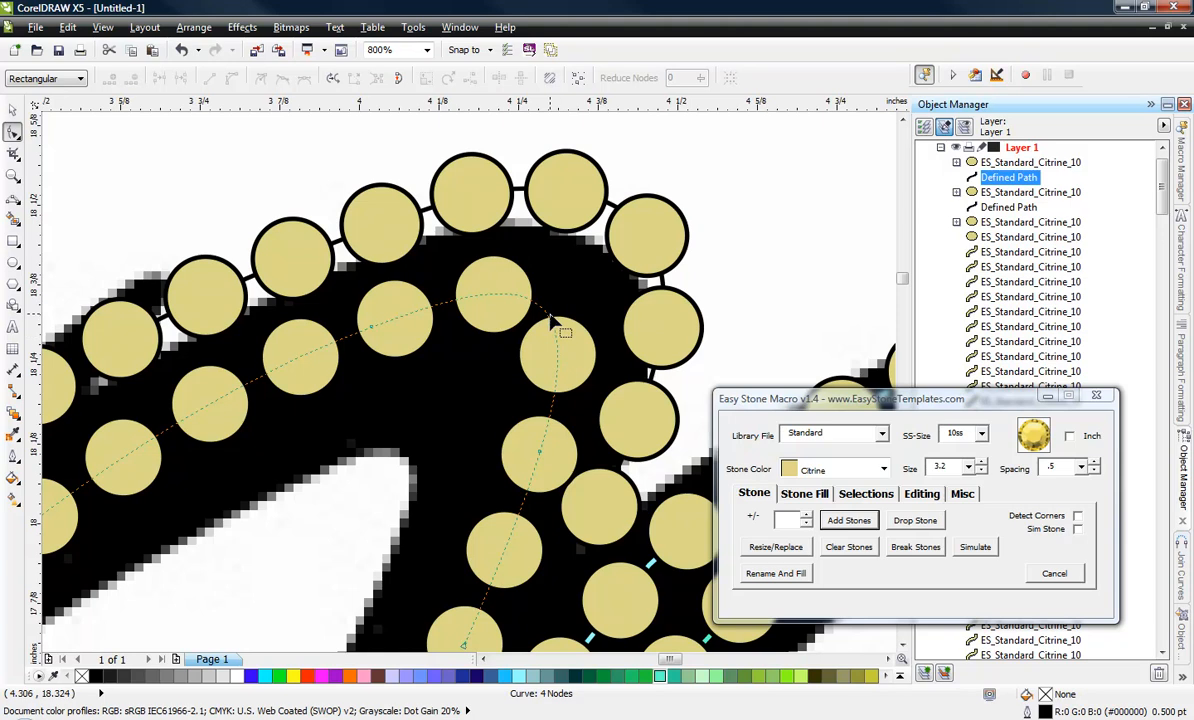
{"action": "left_click_drag", "start_coordinate": [548, 320], "coordinate": [559, 297]}
Move the inner path's outer end node up closer to the upper row and reshape the adjoining curve to even the gap.
{"action": "scroll", "coordinate": [503, 222], "scroll_direction": "down", "scroll_amount": 2}
{"action": "scroll", "coordinate": [406, 277], "scroll_direction": "up", "scroll_amount": 1}
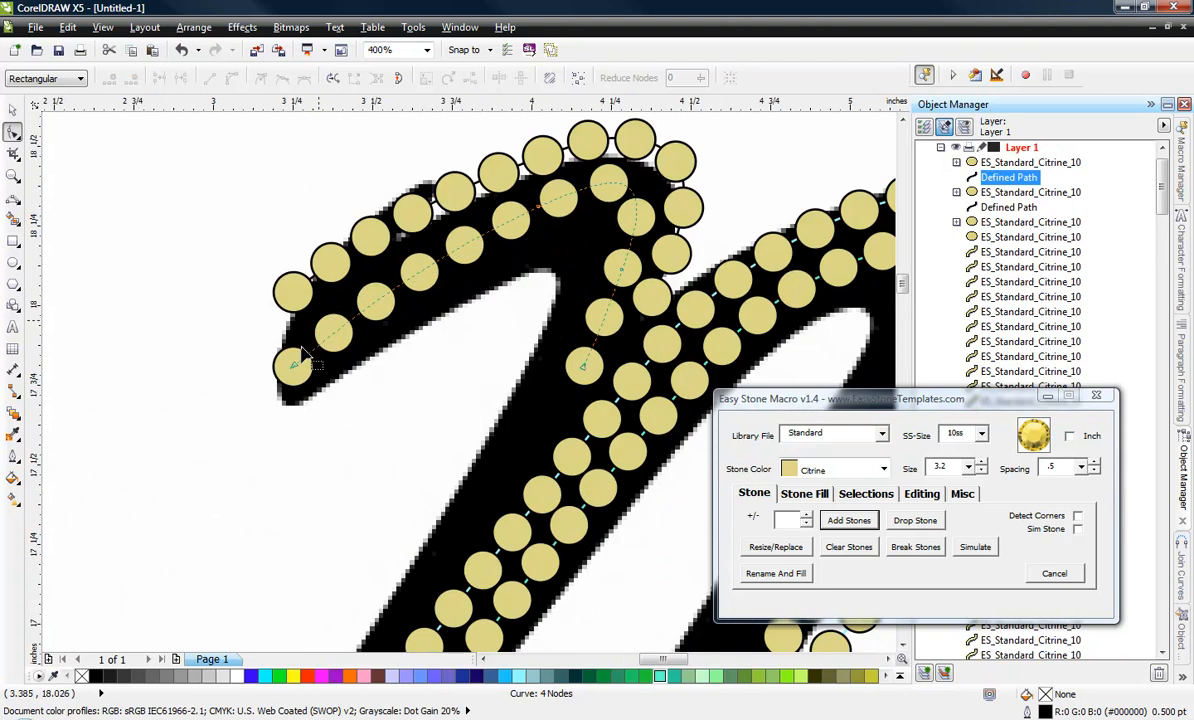
{"action": "left_click_drag", "start_coordinate": [296, 370], "coordinate": [297, 348]}
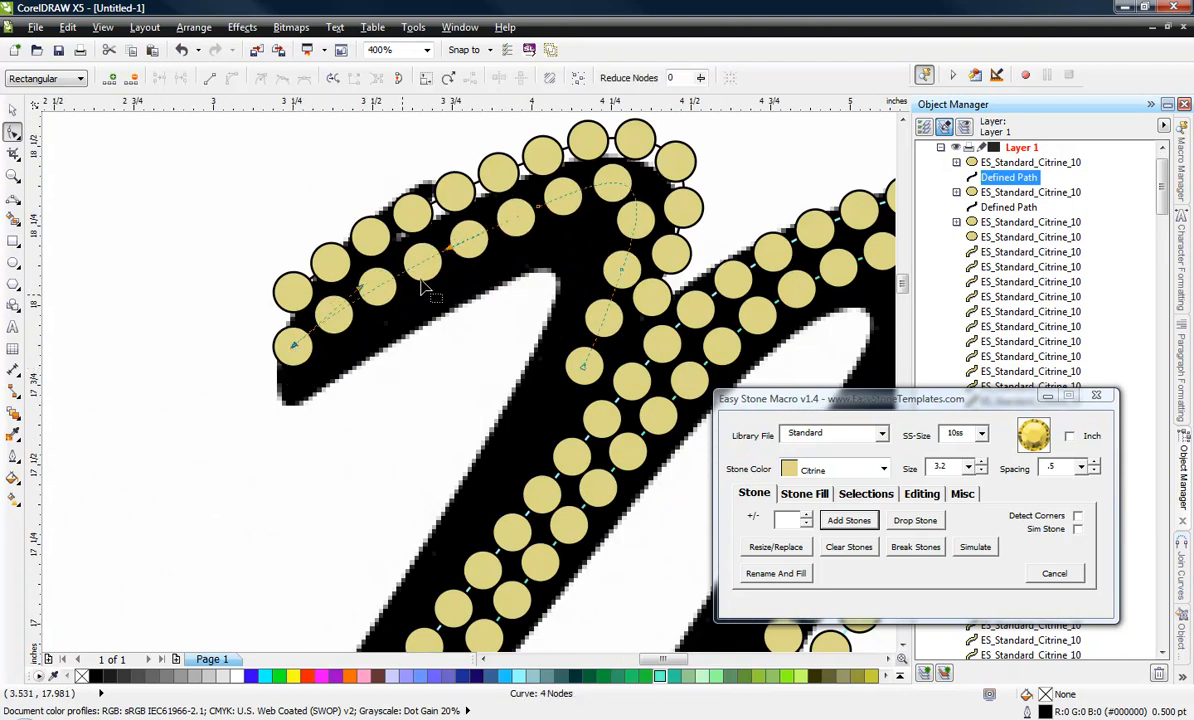
{"action": "mouse_move", "coordinate": [376, 296]}
{"action": "left_mouse_down"}
{"action": "mouse_move", "coordinate": [426, 261]}
{"action": "mouse_move", "coordinate": [452, 259]}
{"action": "left_mouse_up"}
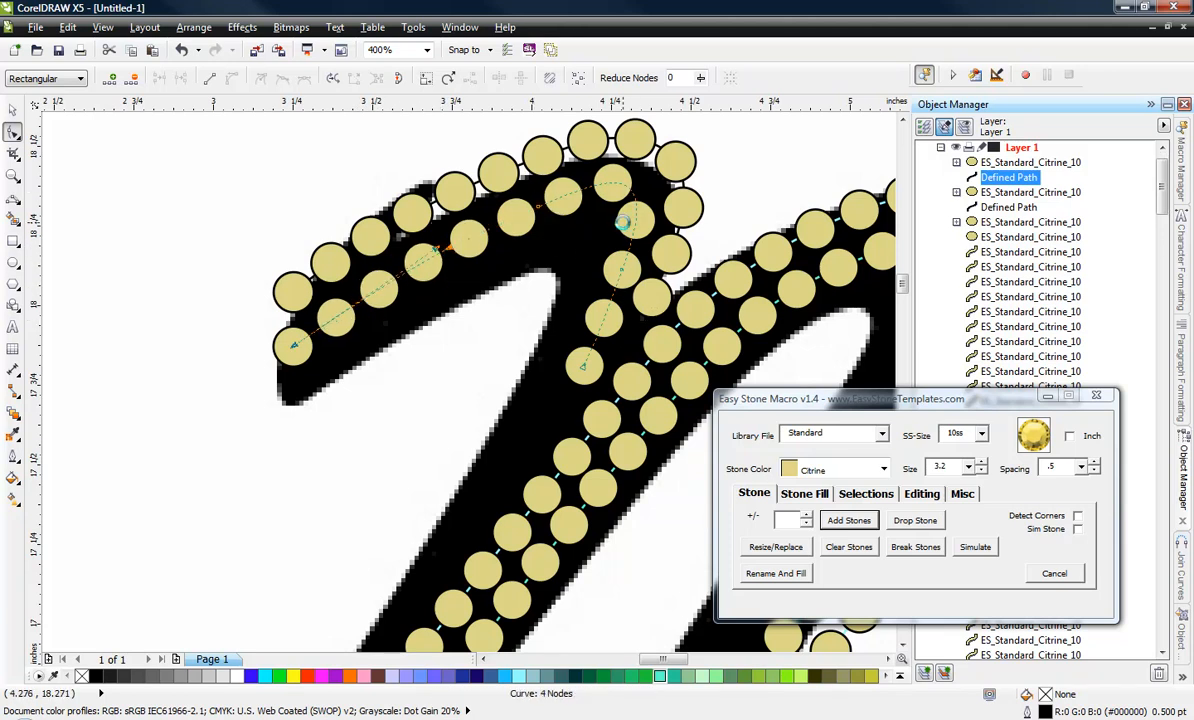
Move the inner path's node below the bend slightly up and adjust its handle to space the stones away from the outer row.
{"action": "scroll", "coordinate": [622, 222], "scroll_direction": "up", "scroll_amount": 2}
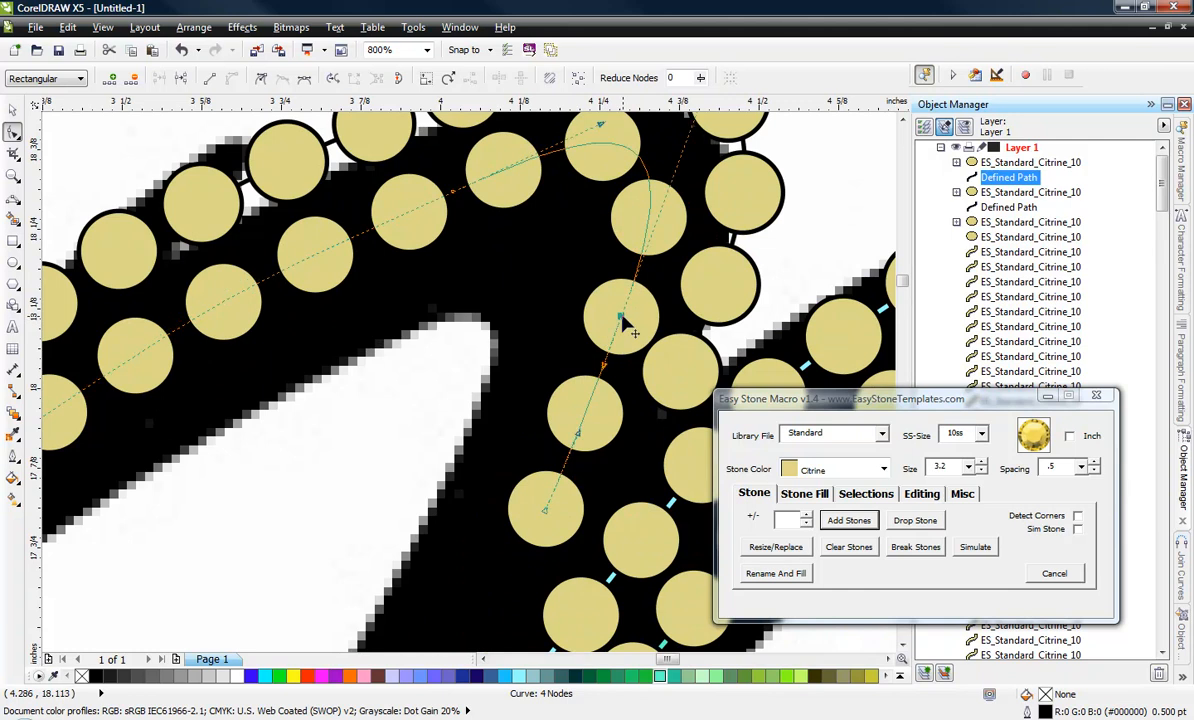
{"action": "left_click_drag", "start_coordinate": [620, 318], "coordinate": [610, 306]}
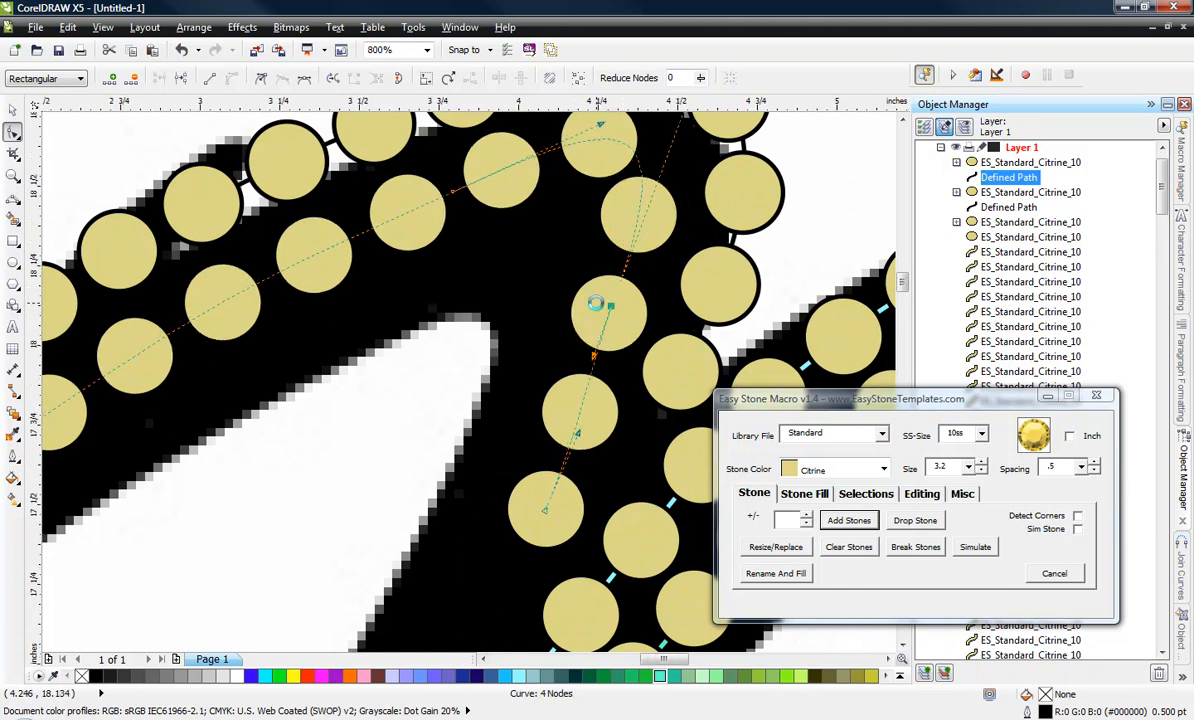
{"action": "scroll", "coordinate": [590, 320], "scroll_direction": "down", "scroll_amount": 2}
{"action": "scroll", "coordinate": [644, 238], "scroll_direction": "up", "scroll_amount": 2}
{"action": "left_click_drag", "start_coordinate": [649, 191], "coordinate": [677, 229]}
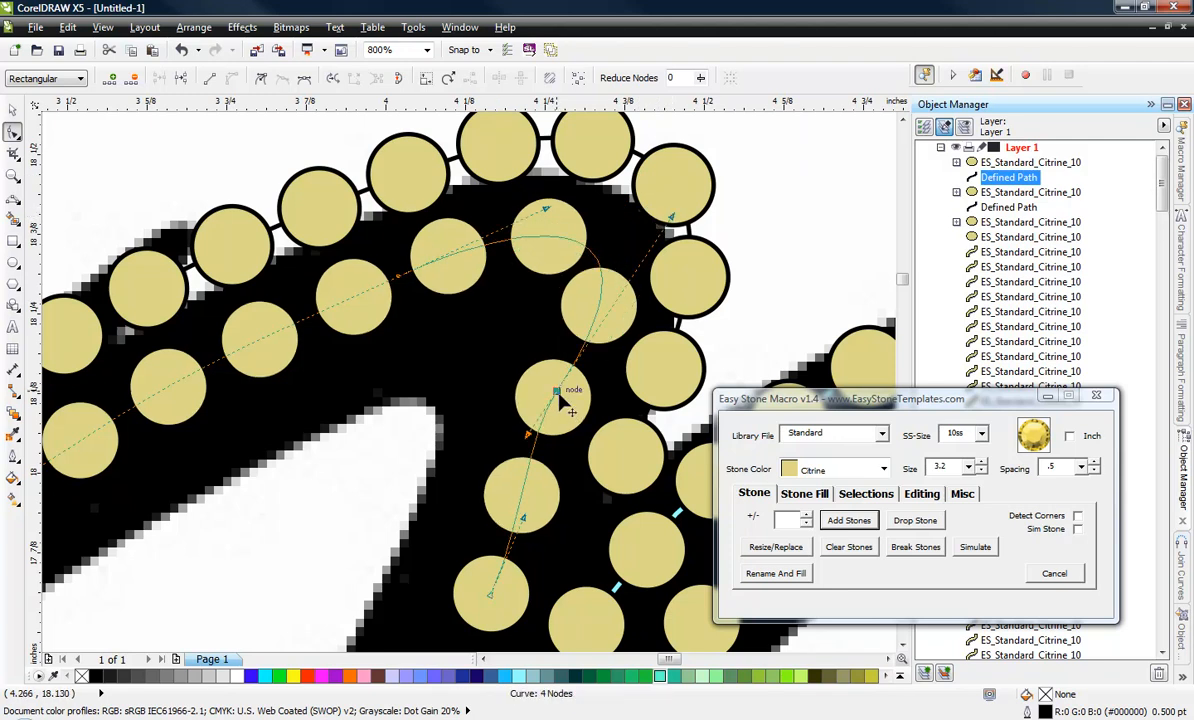
{"action": "scroll", "coordinate": [565, 400], "scroll_direction": "down", "scroll_amount": 2}
{"action": "scroll", "coordinate": [561, 484], "scroll_direction": "up", "scroll_amount": 3}
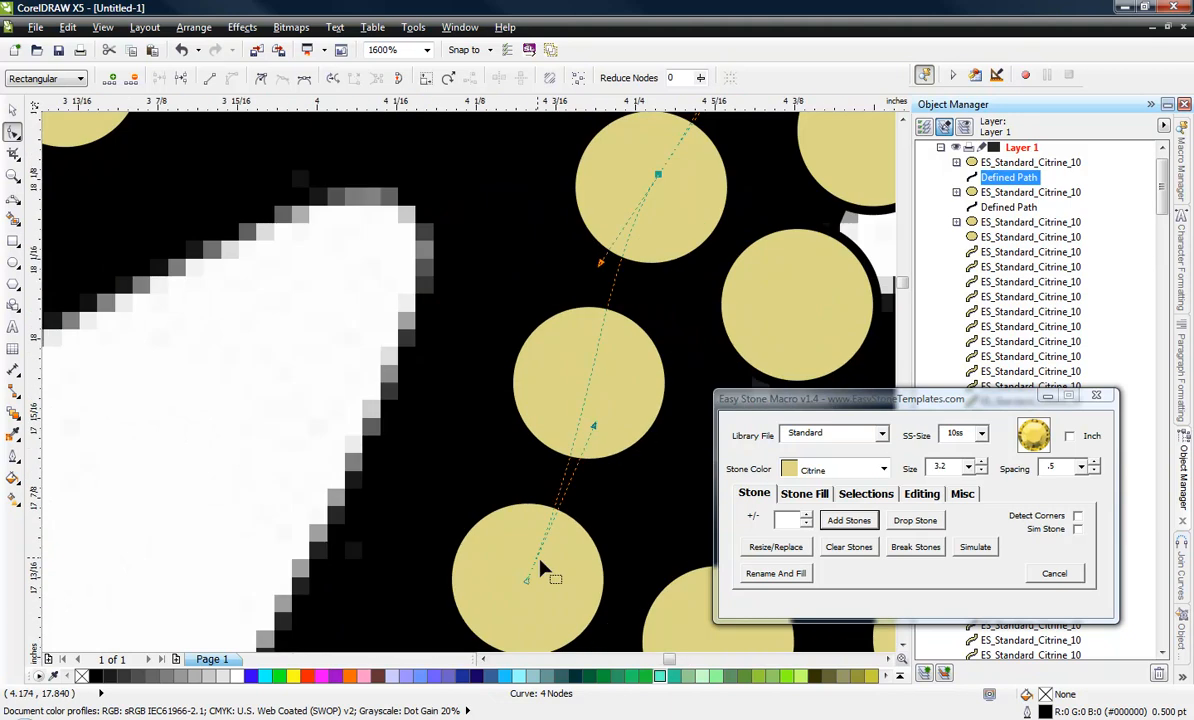
{"action": "scroll", "coordinate": [541, 568], "scroll_direction": "down", "scroll_amount": 1}
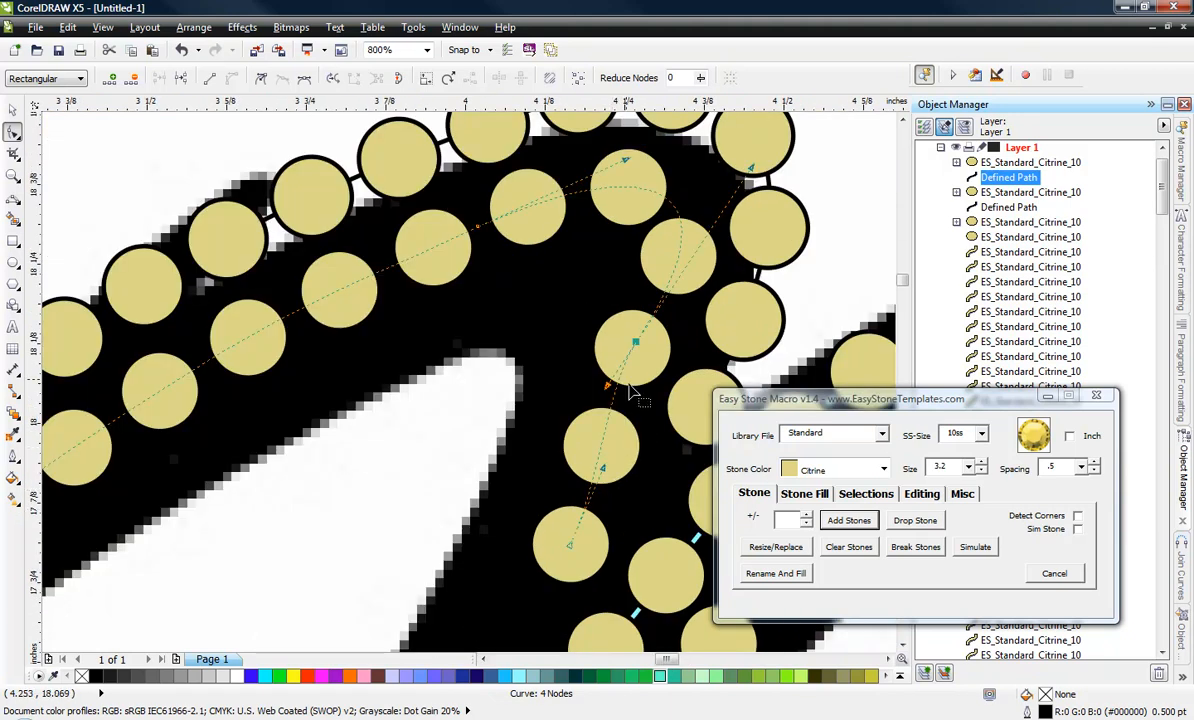
{"action": "scroll", "coordinate": [620, 388], "scroll_direction": "down", "scroll_amount": 1}
Break both stone rows on the N's first stroke into individual stones.
{"action": "left_click", "coordinate": [13, 108]}
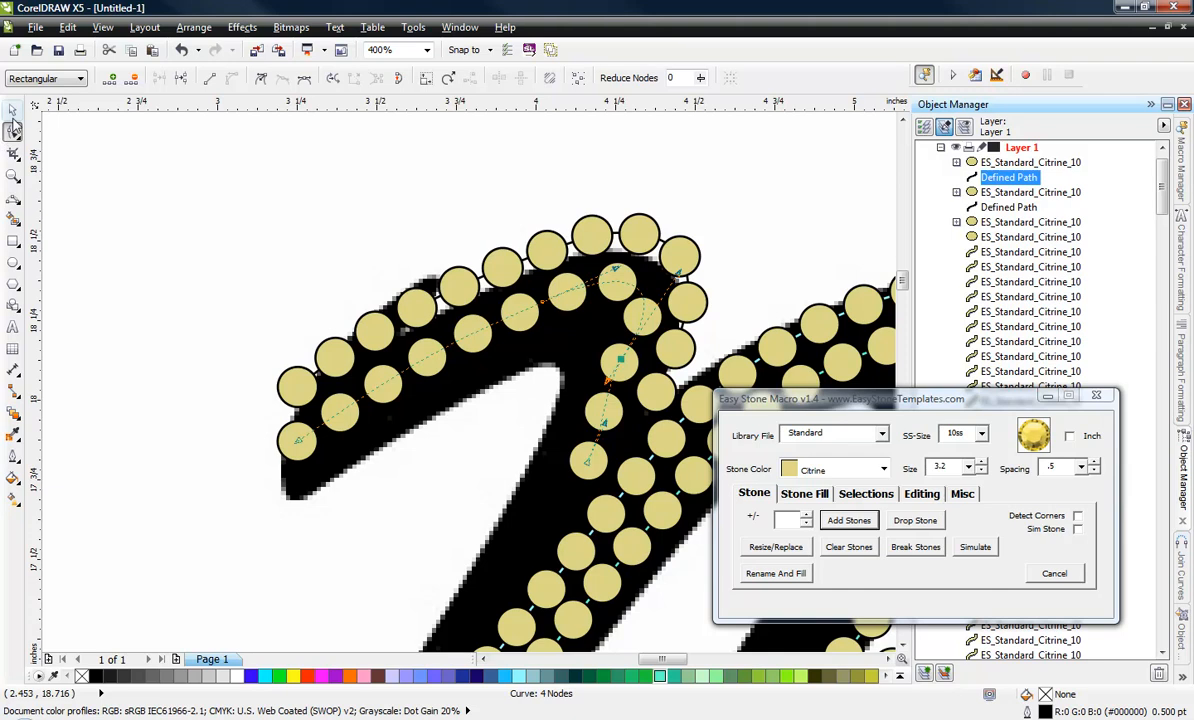
{"action": "left_click", "coordinate": [370, 271]}
{"action": "scroll", "coordinate": [368, 268], "scroll_direction": "down", "scroll_amount": 1}
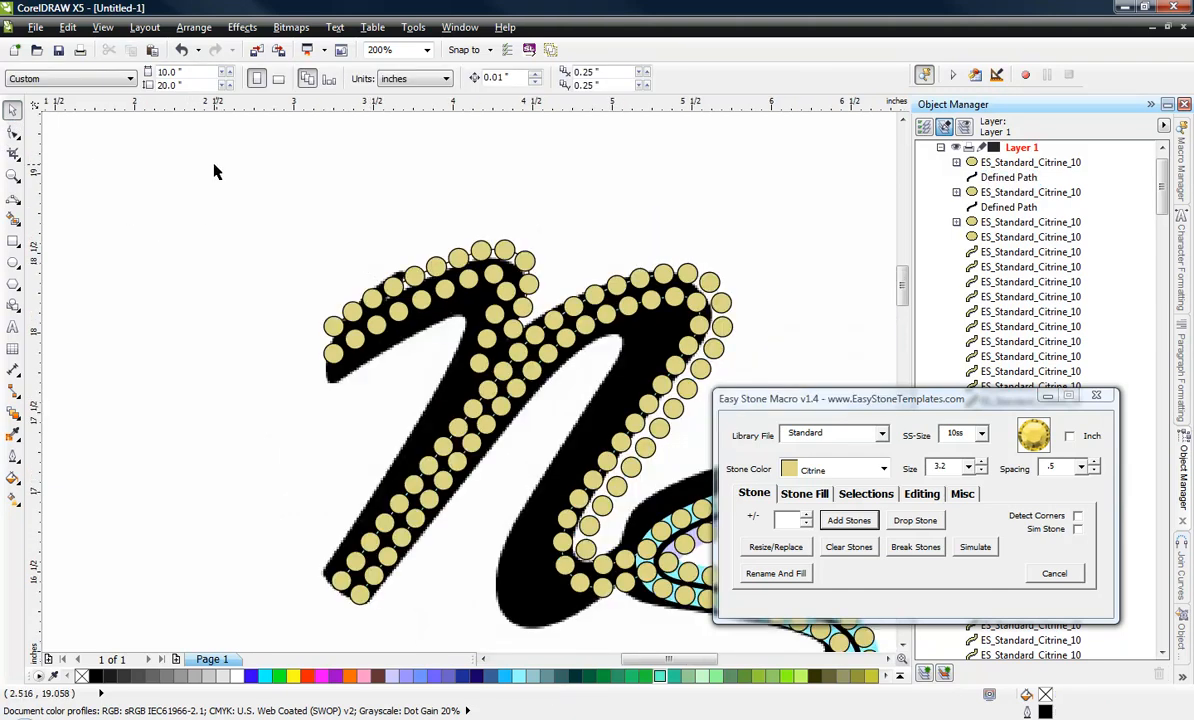
{"action": "left_click_drag", "start_coordinate": [214, 166], "coordinate": [560, 408]}
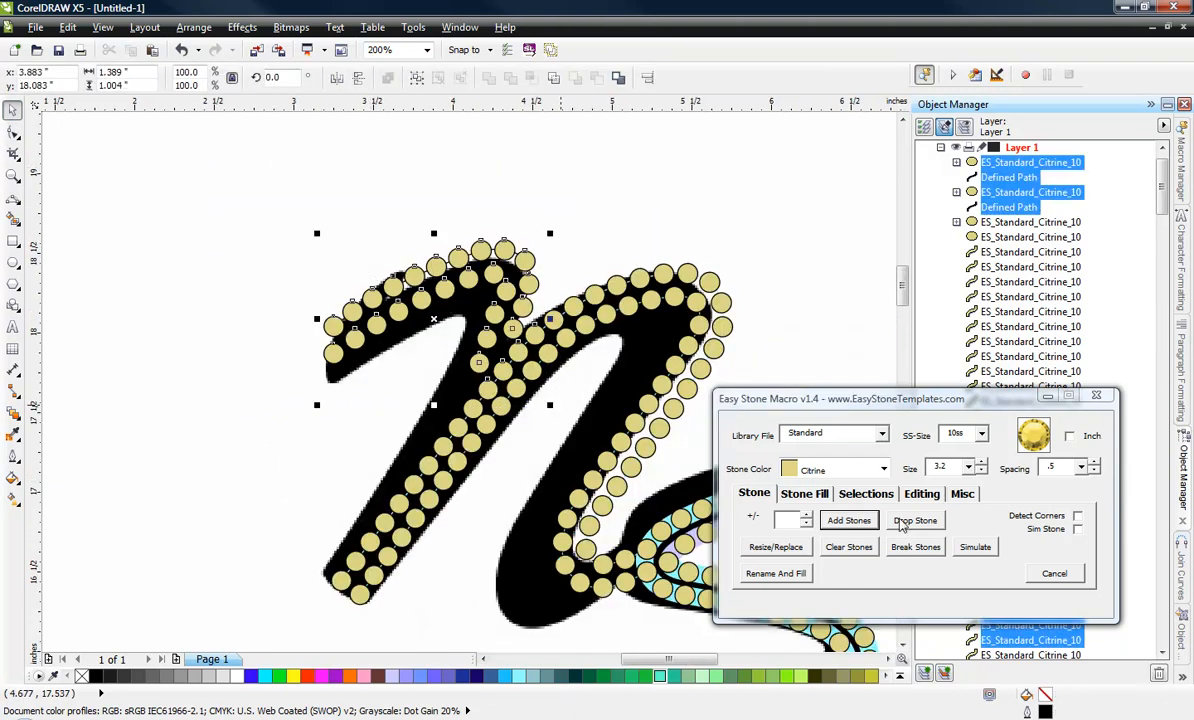
{"action": "left_click", "coordinate": [917, 549]}
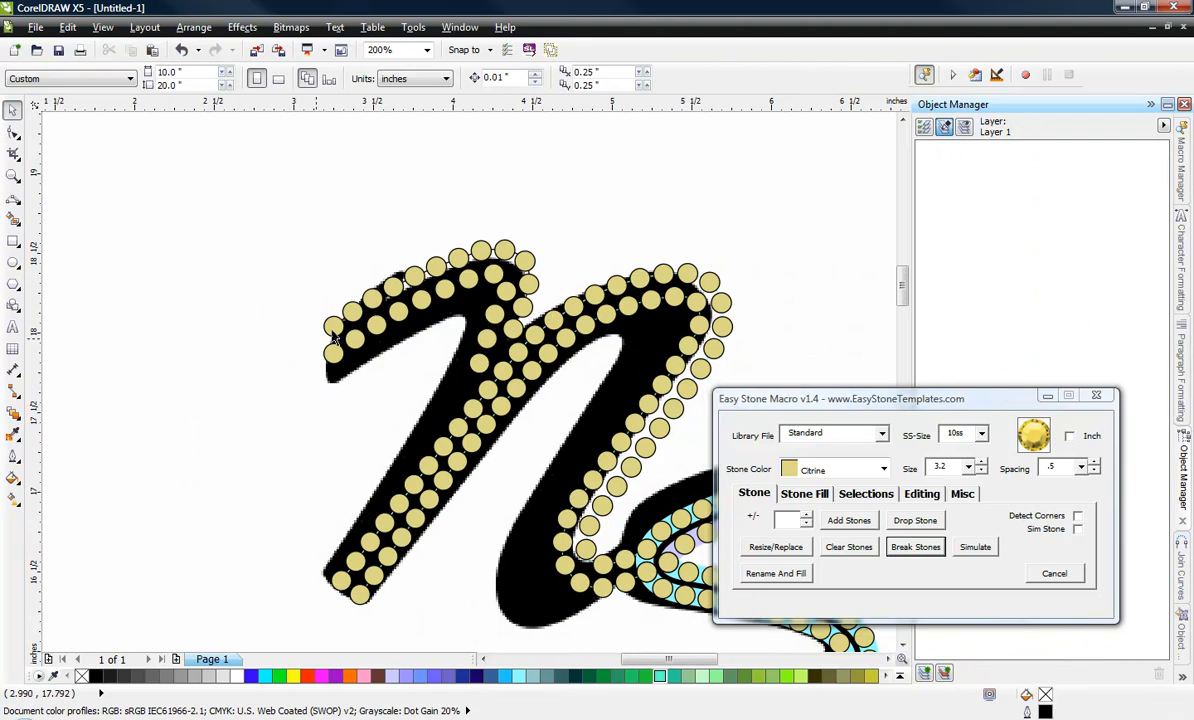
Delete the outer row's end stone at the stroke's tip and move the inner row's end stone up into its place.
{"action": "scroll", "coordinate": [337, 330], "scroll_direction": "up", "scroll_amount": 2}
{"action": "left_click", "coordinate": [300, 345]}
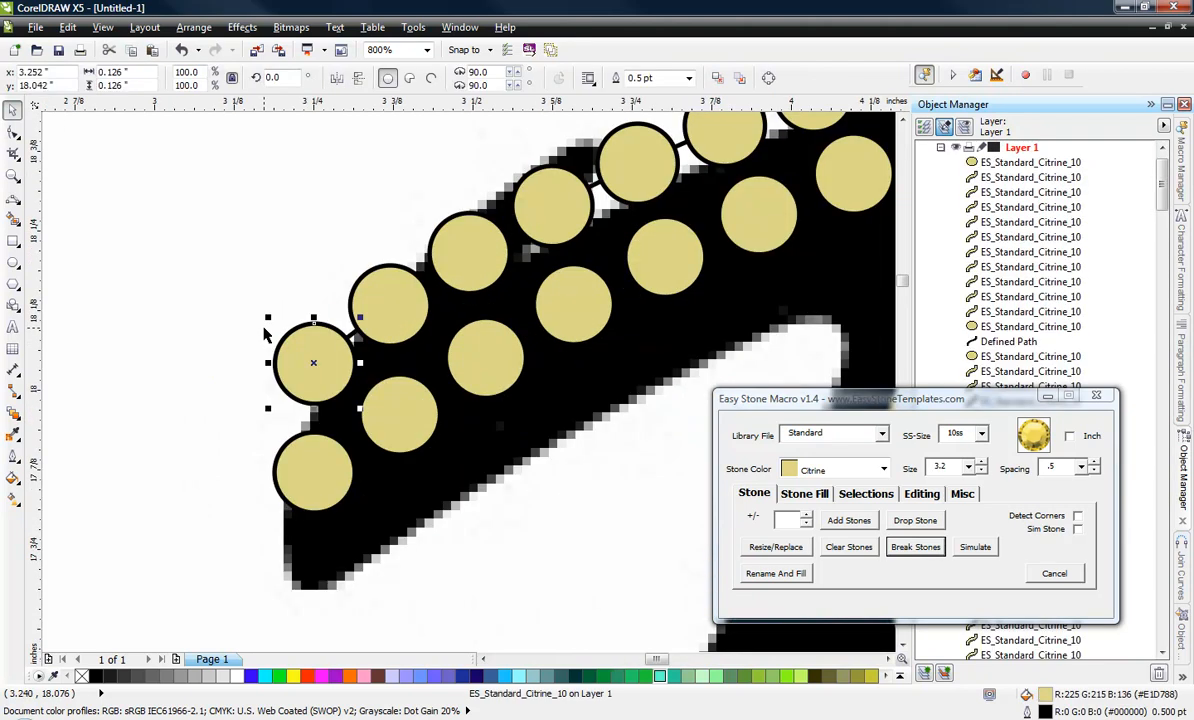
{"action": "key", "text": "Delete"}
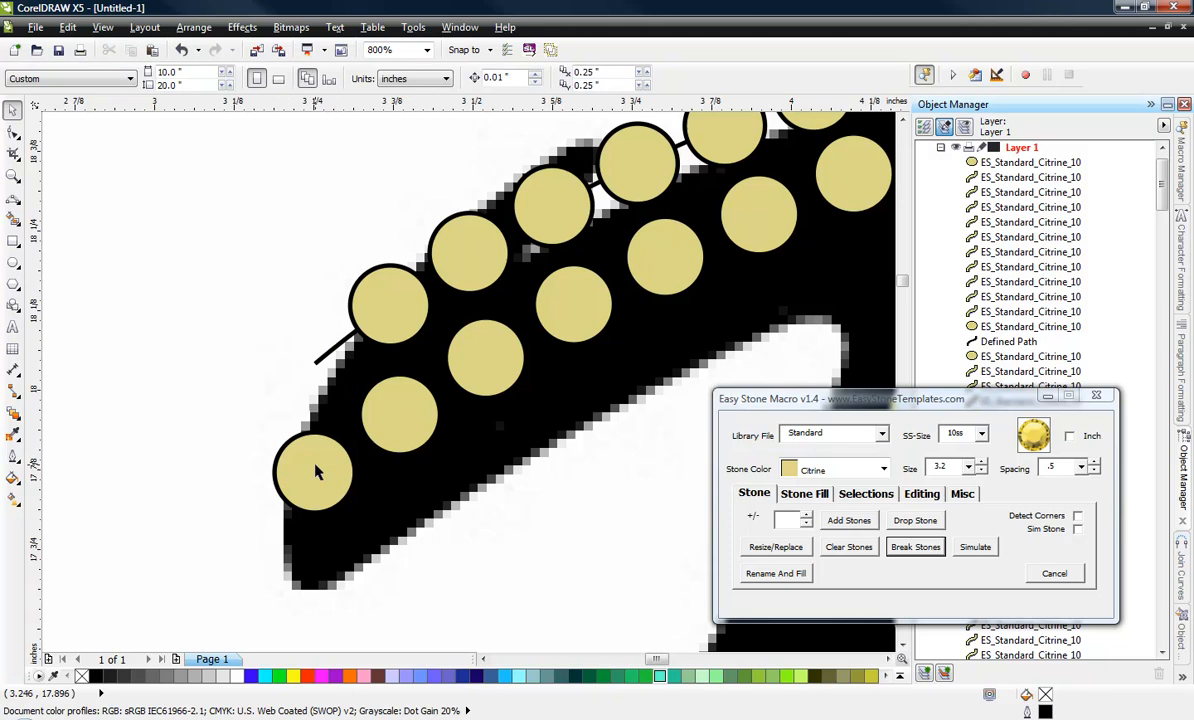
{"action": "left_click_drag", "start_coordinate": [316, 472], "coordinate": [313, 376]}
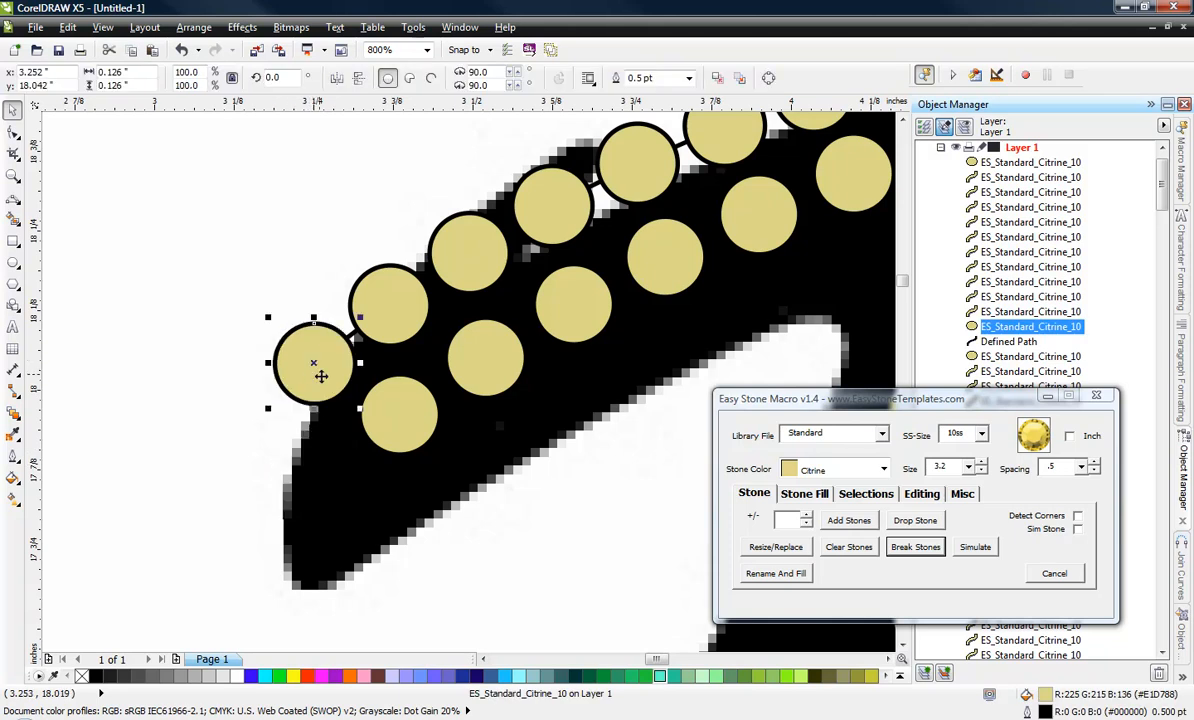
{"action": "scroll", "coordinate": [321, 376], "scroll_direction": "up", "scroll_amount": 1}
{"action": "scroll", "coordinate": [341, 413], "scroll_direction": "down", "scroll_amount": 1}
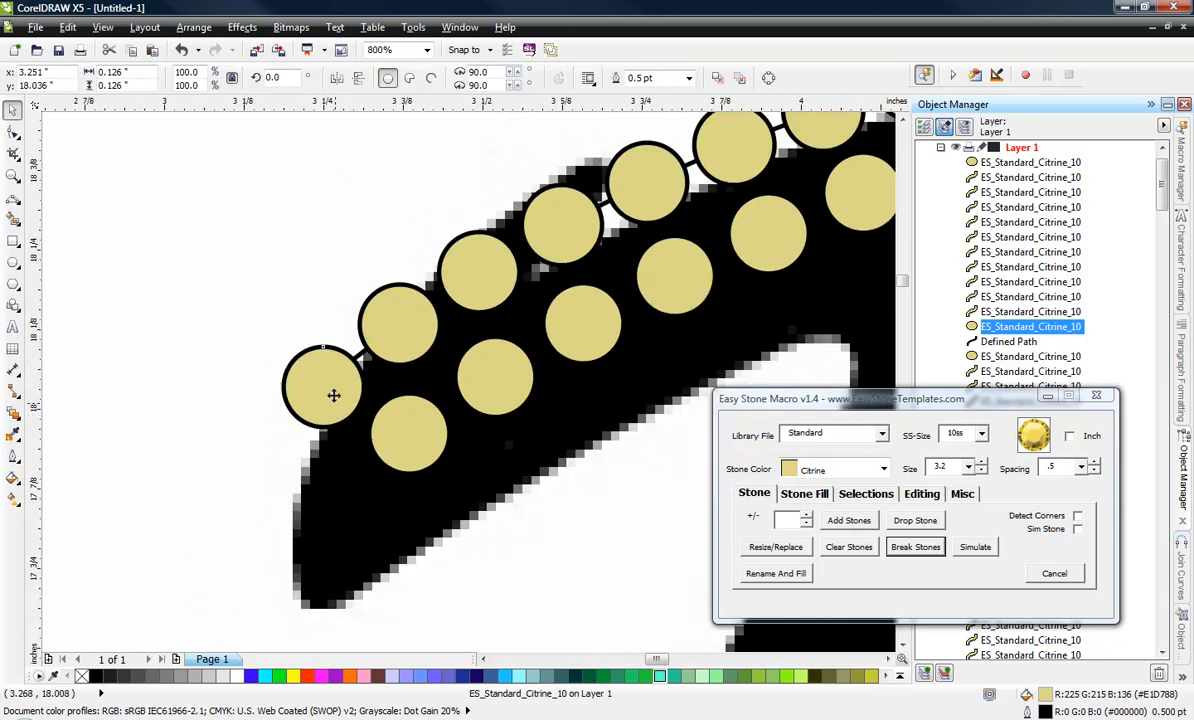
Copy the tip stone of the N's first stroke into three more stones that curve up and back over the stroke.
{"action": "left_click_drag", "start_coordinate": [333, 395], "coordinate": [445, 187]}
{"action": "right_click", "coordinate": [445, 187]}
{"action": "scroll", "coordinate": [385, 205], "scroll_direction": "down", "scroll_amount": 2}
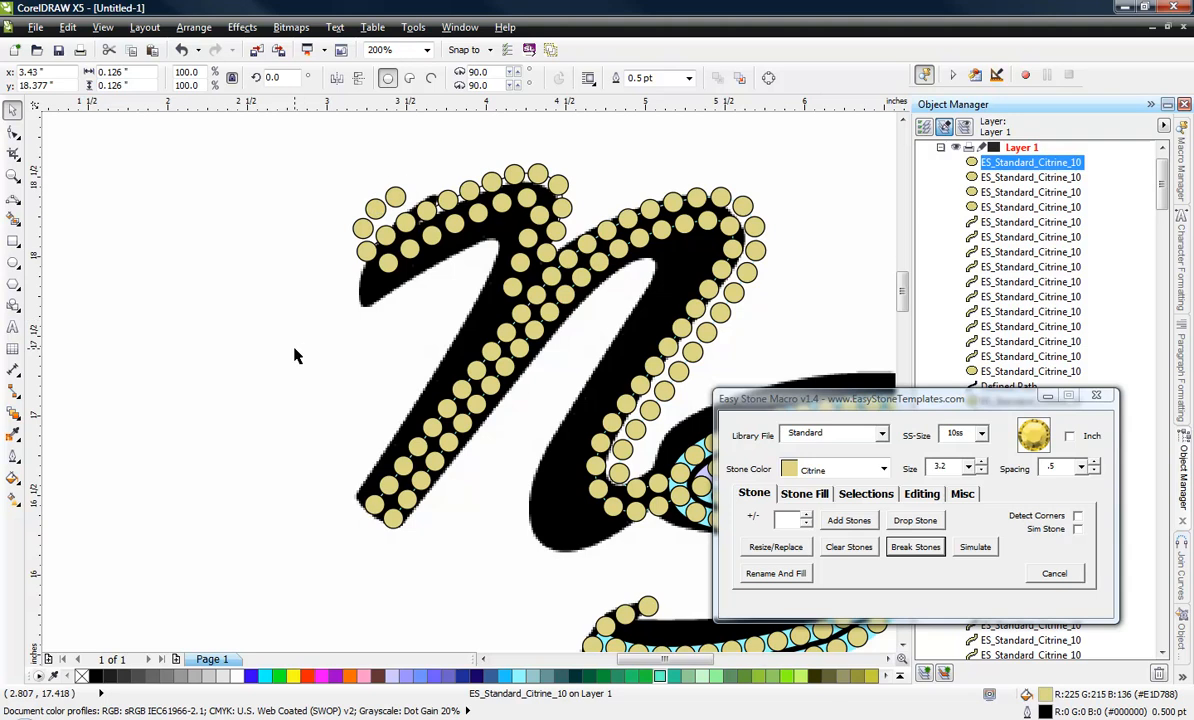
{"action": "left_click", "coordinate": [294, 355]}
Select all stones of the NS FITNESS design and place a copy of them on the empty area beside the page.
{"action": "scroll", "coordinate": [370, 285], "scroll_direction": "down", "scroll_amount": 1}
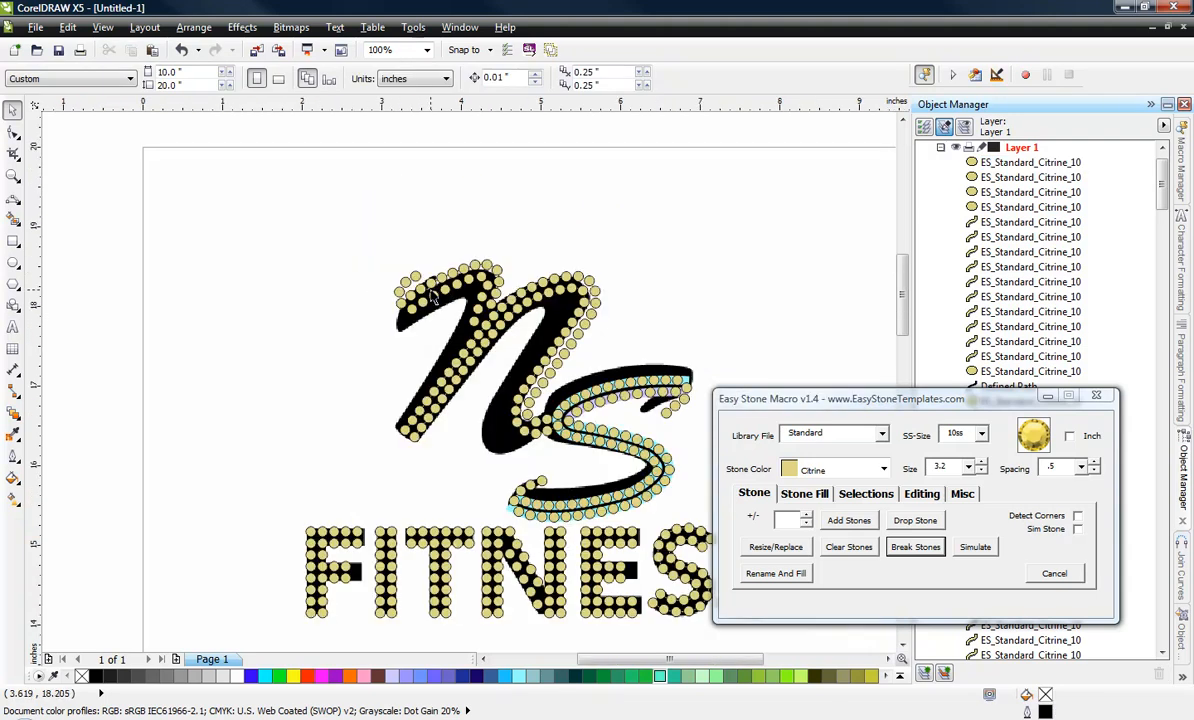
{"action": "scroll", "coordinate": [432, 305], "scroll_direction": "down", "scroll_amount": 1}
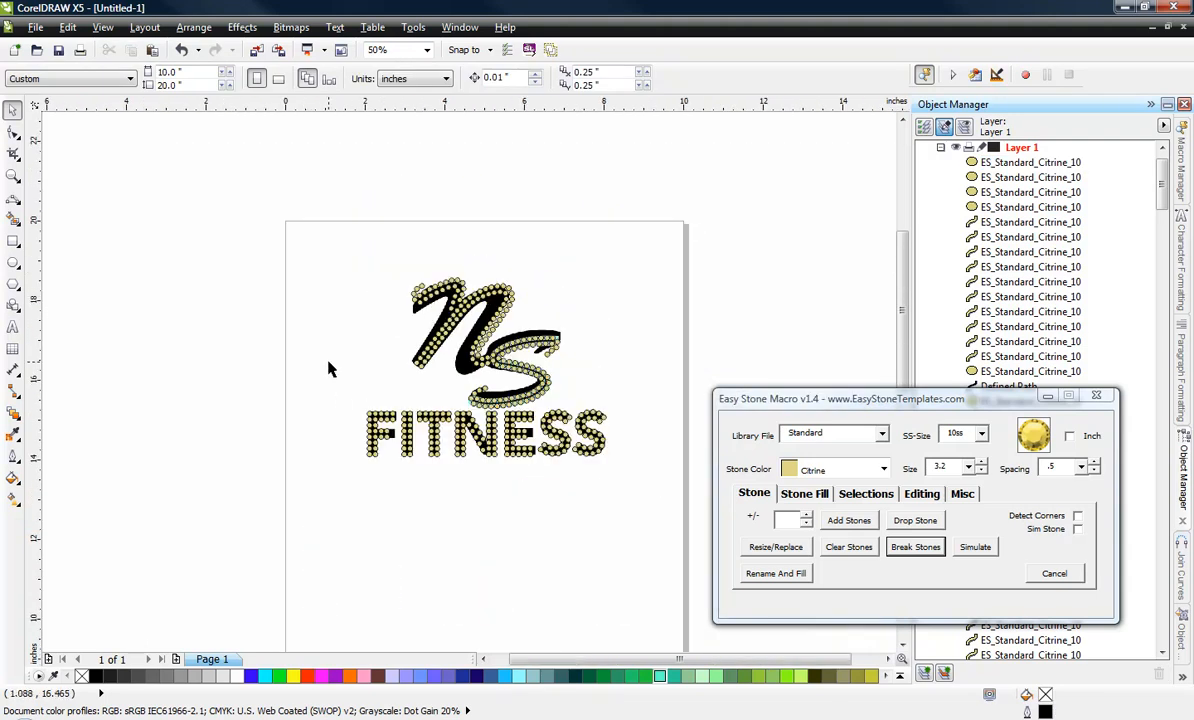
{"action": "left_click_drag", "start_coordinate": [316, 256], "coordinate": [660, 650]}
{"action": "scroll", "coordinate": [635, 440], "scroll_direction": "down", "scroll_amount": 1}
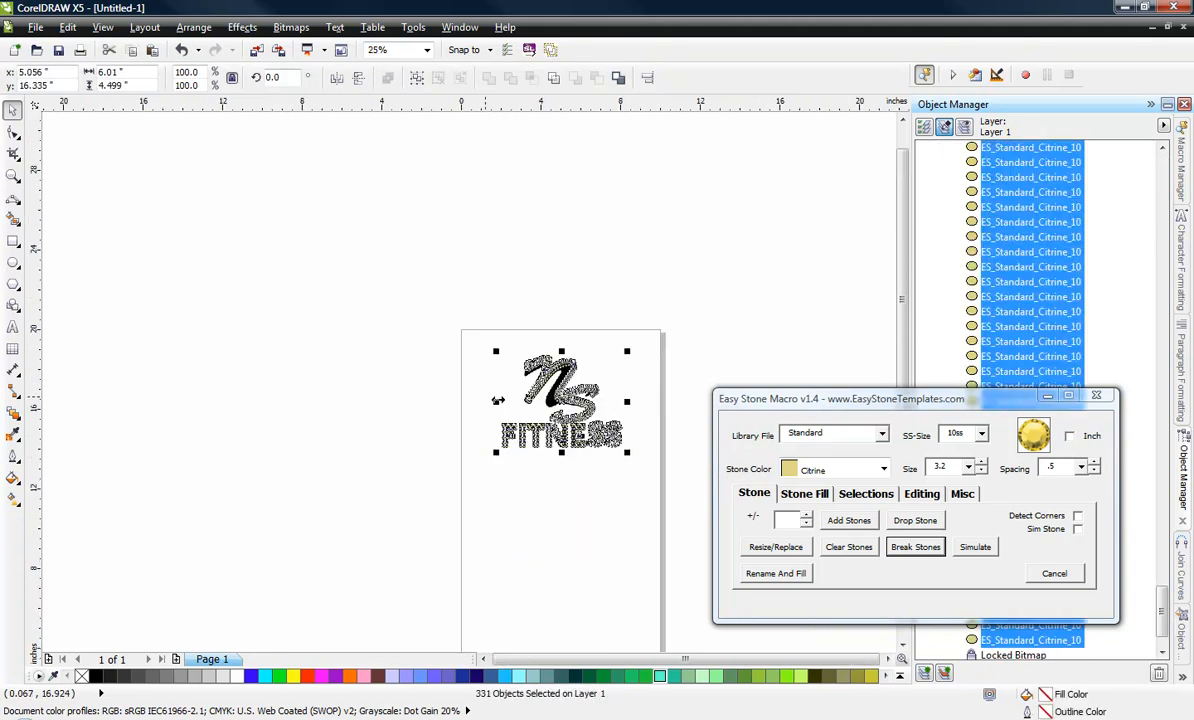
{"action": "left_click_drag", "start_coordinate": [553, 399], "coordinate": [289, 419]}
{"action": "right_click", "coordinate": [289, 419]}
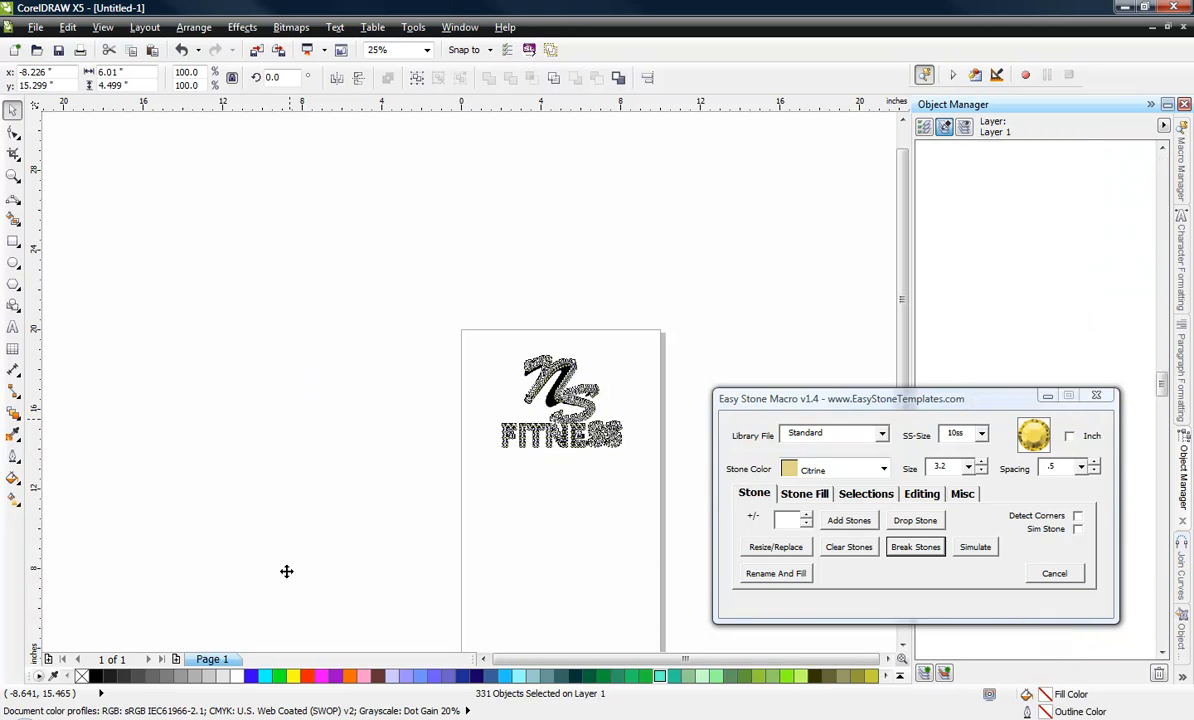
{"action": "left_click", "coordinate": [261, 523]}
Select all the copied stones and remove their outline.
{"action": "scroll", "coordinate": [258, 408], "scroll_direction": "up", "scroll_amount": 1}
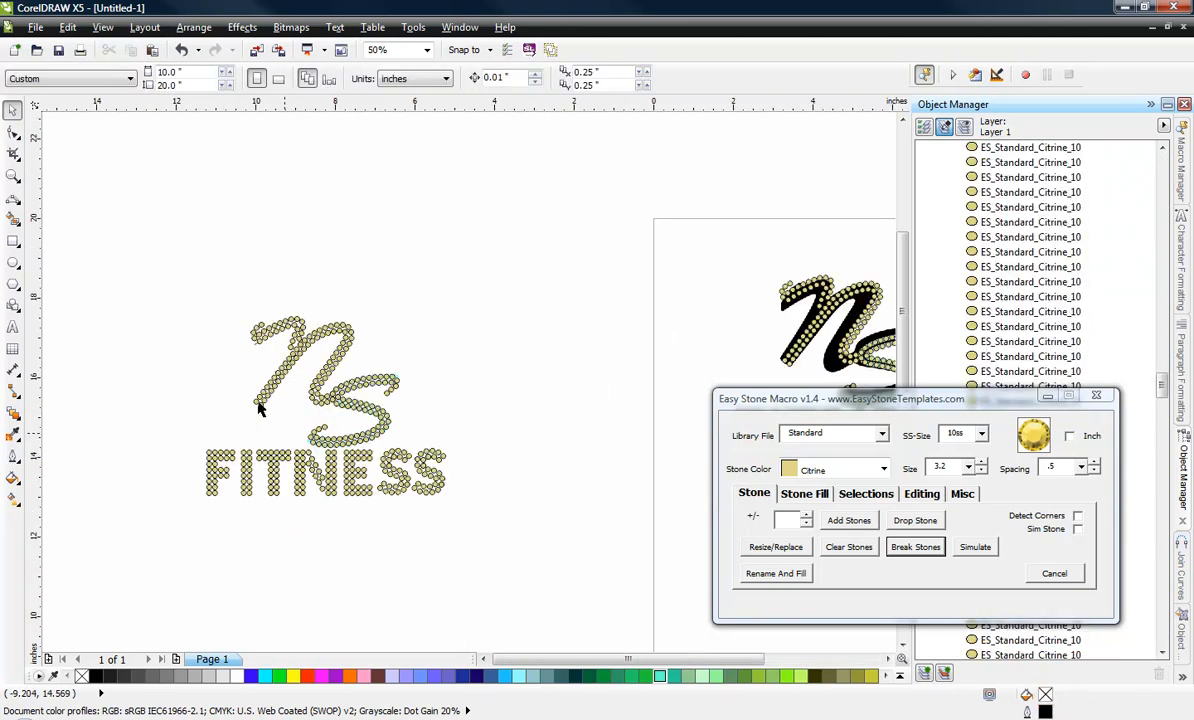
{"action": "left_click_drag", "start_coordinate": [200, 300], "coordinate": [552, 546]}
{"action": "right_click", "coordinate": [80, 676]}
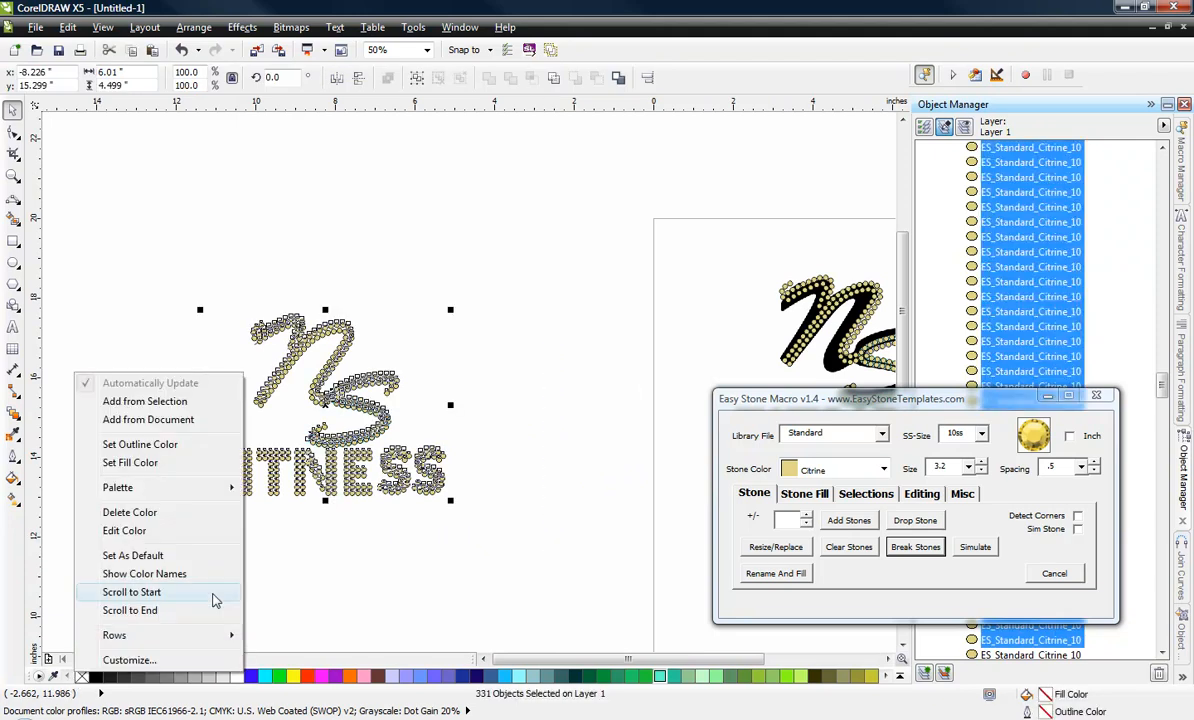
{"action": "left_click", "coordinate": [84, 632]}
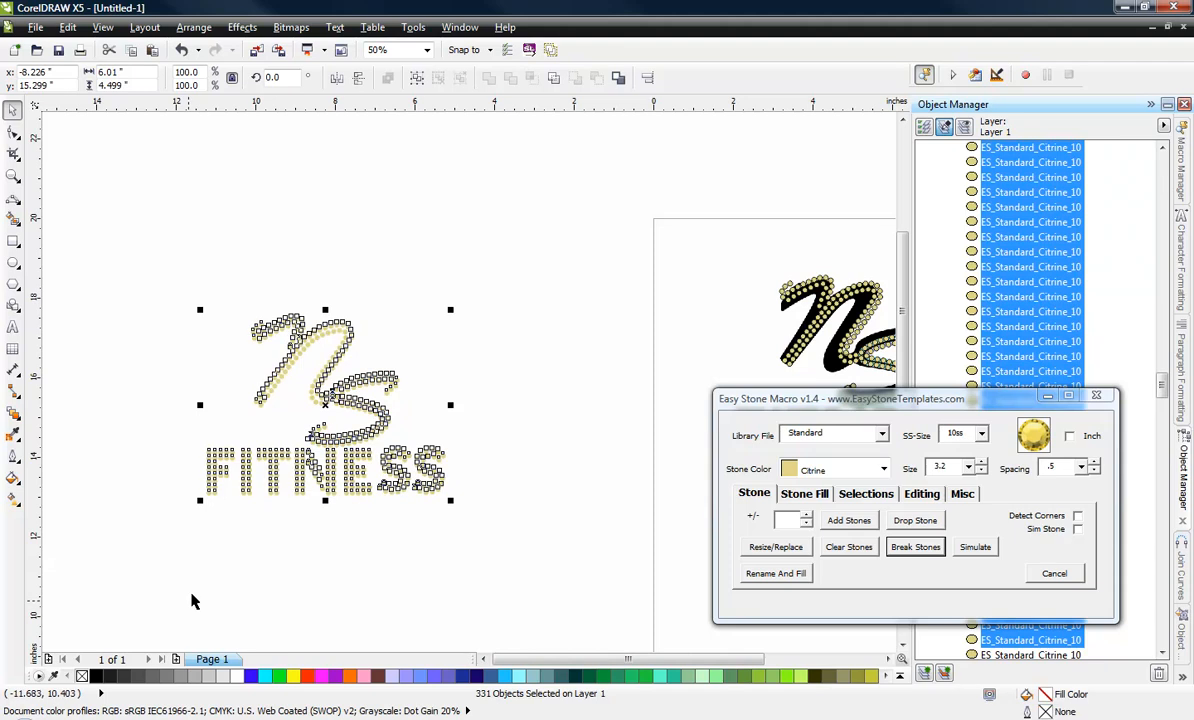
Add a weed box with a margin of 25 around the copied stones.
{"action": "left_click_drag", "start_coordinate": [190, 273], "coordinate": [537, 541]}
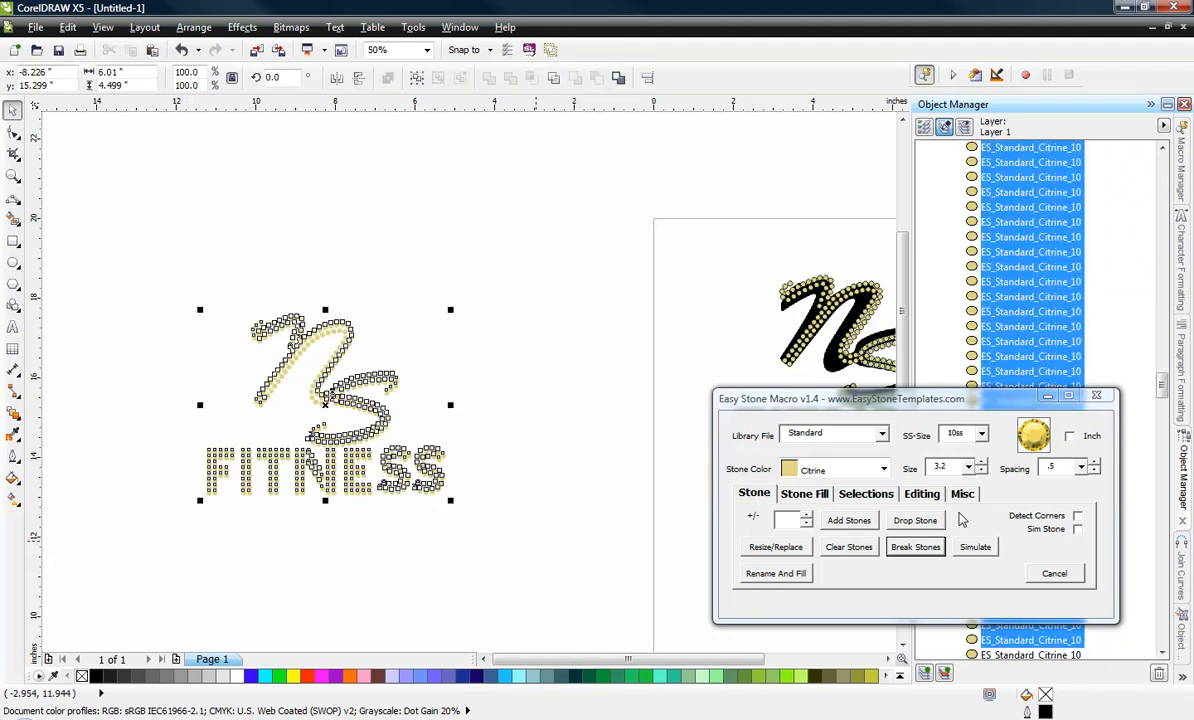
{"action": "left_click", "coordinate": [962, 493]}
{"action": "left_click", "coordinate": [859, 525]}
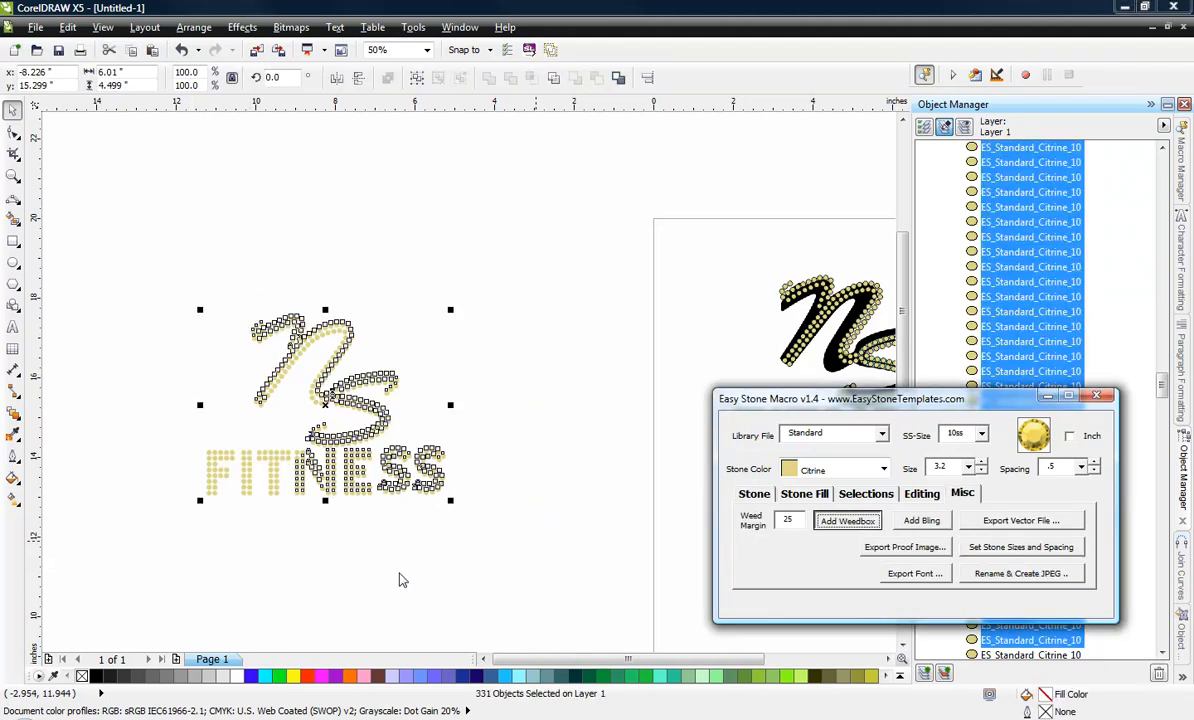
{"action": "left_click", "coordinate": [392, 580]}
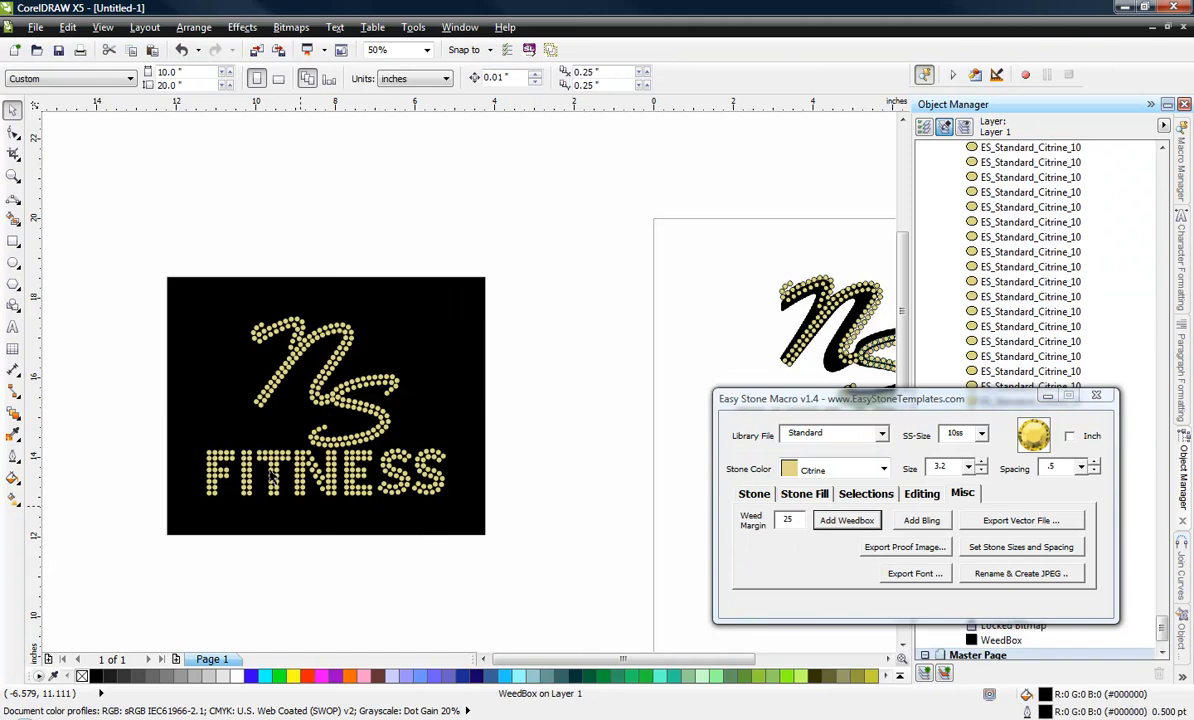
Move the inner stone at the N's lower bend down and right, and delete the stone it overlaps.
{"action": "scroll", "coordinate": [270, 465], "scroll_direction": "up", "scroll_amount": 1}
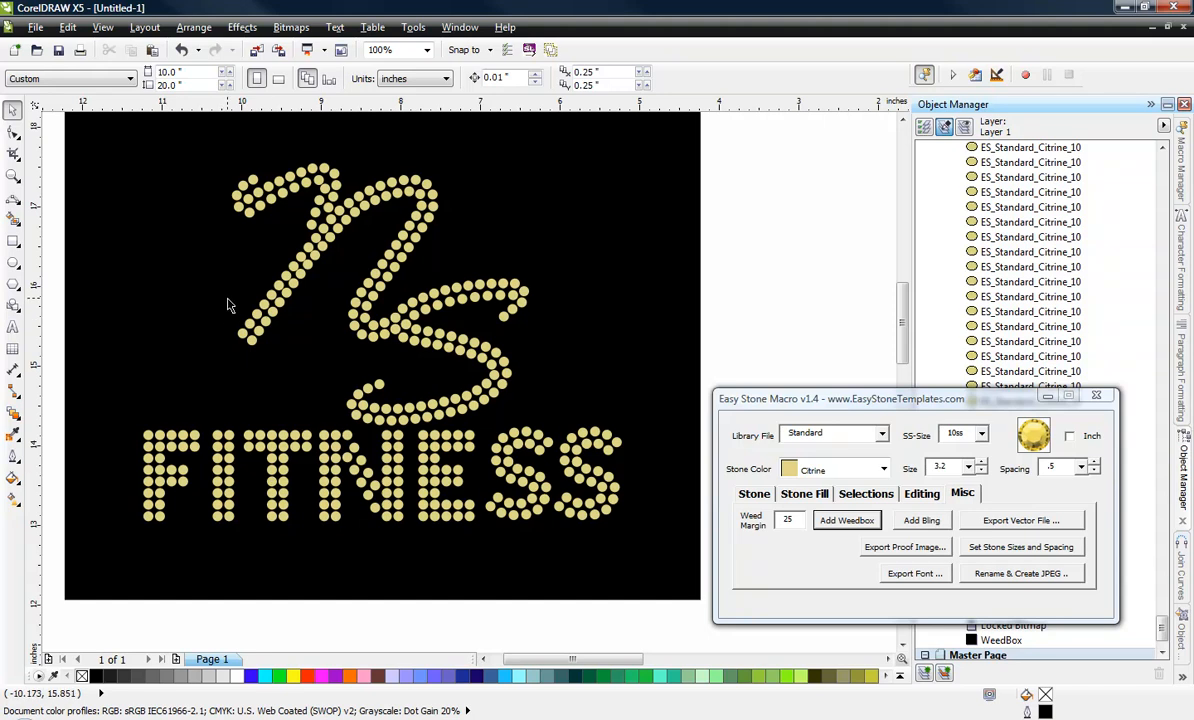
{"action": "scroll", "coordinate": [378, 318], "scroll_direction": "up", "scroll_amount": 1}
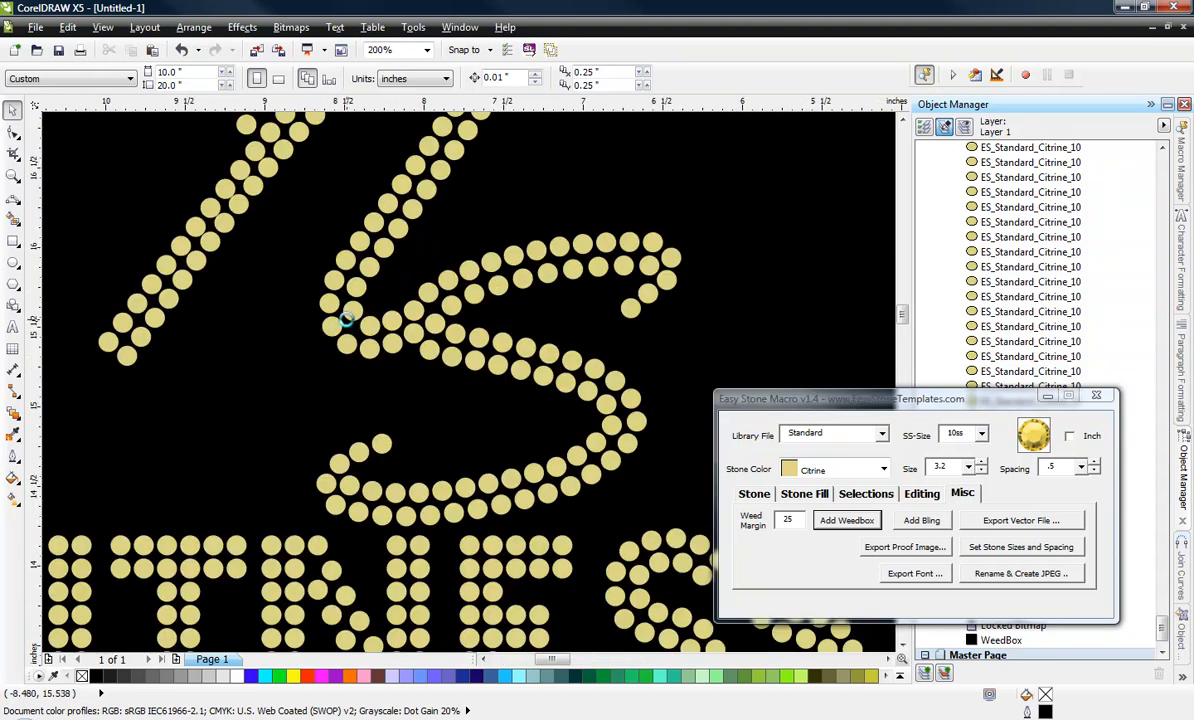
{"action": "scroll", "coordinate": [346, 312], "scroll_direction": "up", "scroll_amount": 2}
{"action": "scroll", "coordinate": [378, 318], "scroll_direction": "up", "scroll_amount": 1}
{"action": "left_click", "coordinate": [381, 301]}
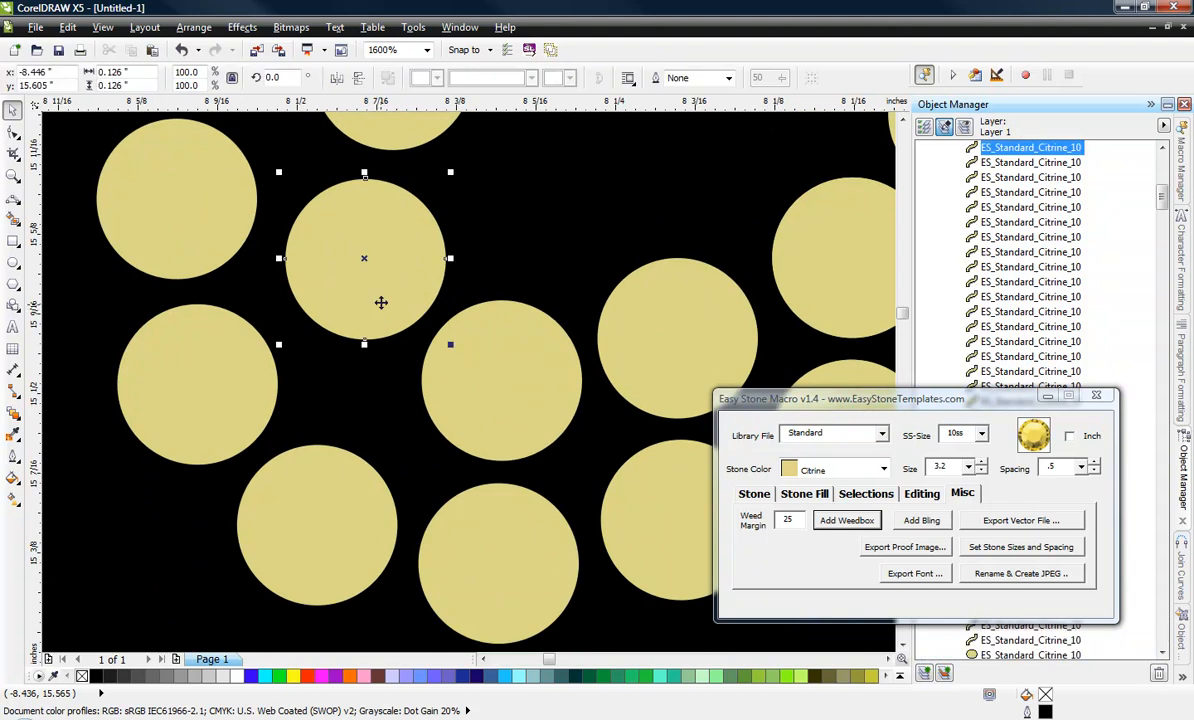
{"action": "left_click_drag", "start_coordinate": [381, 301], "coordinate": [424, 371]}
{"action": "left_click", "coordinate": [520, 379]}
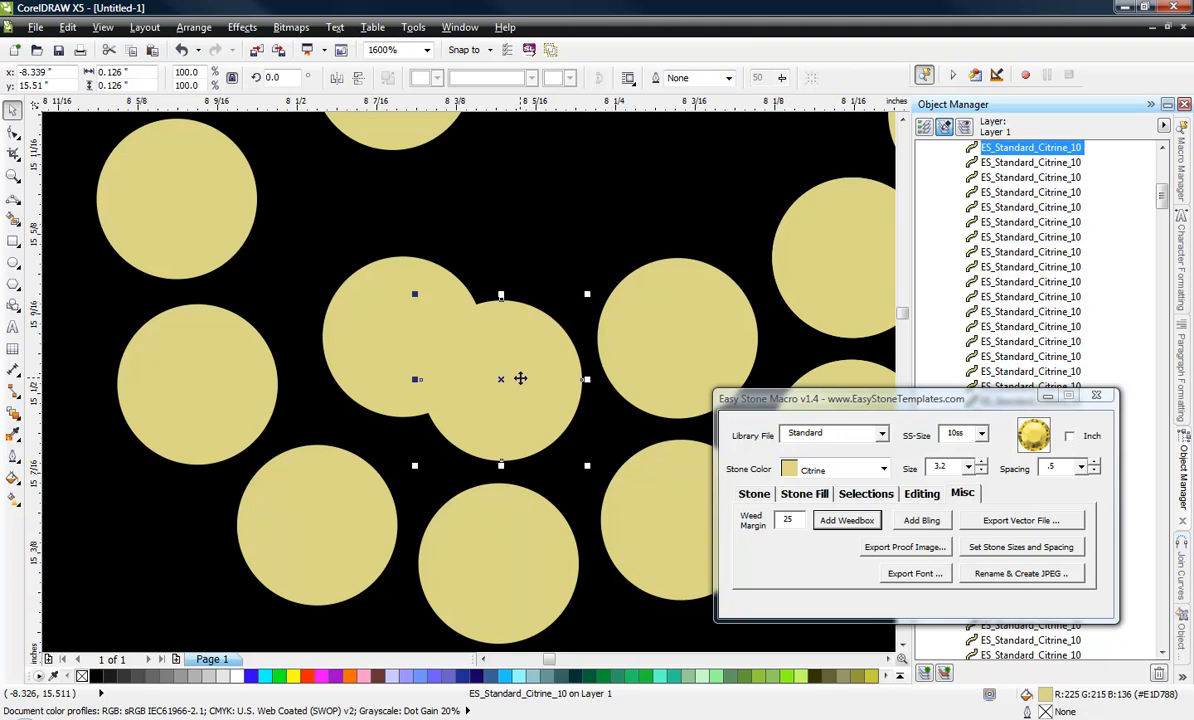
{"action": "key", "text": "Delete"}
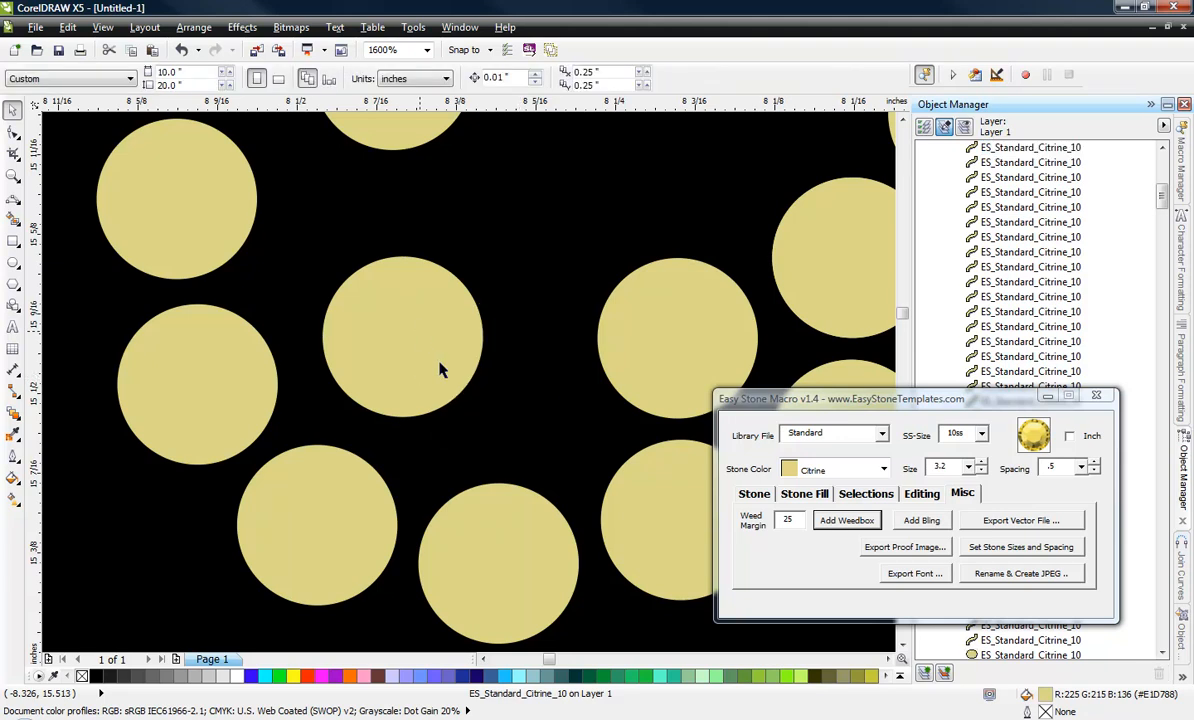
Nudge the stone just right of the gap slightly up and right, and delete the duplicate stone stacked on its right-hand neighbour.
{"action": "left_click", "coordinate": [424, 363]}
{"action": "scroll", "coordinate": [466, 354], "scroll_direction": "down", "scroll_amount": 4}
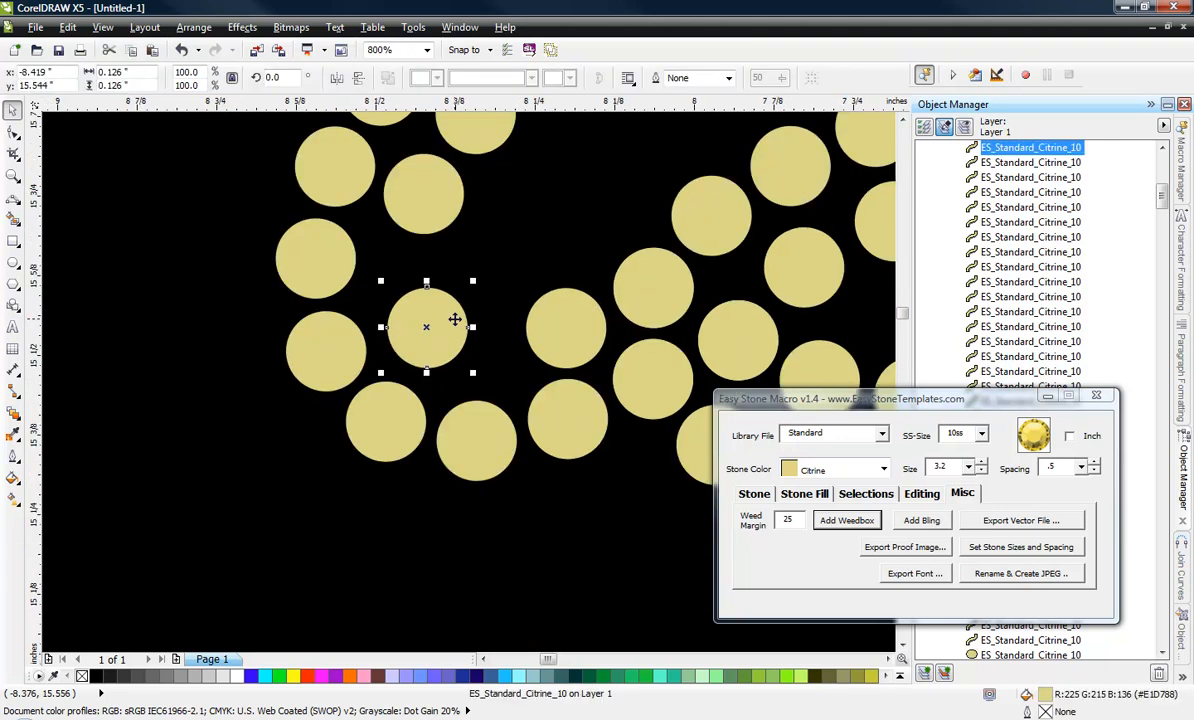
{"action": "scroll", "coordinate": [552, 321], "scroll_direction": "up", "scroll_amount": 2}
{"action": "left_click_drag", "start_coordinate": [470, 359], "coordinate": [478, 351]}
{"action": "left_click_drag", "start_coordinate": [631, 278], "coordinate": [630, 270]}
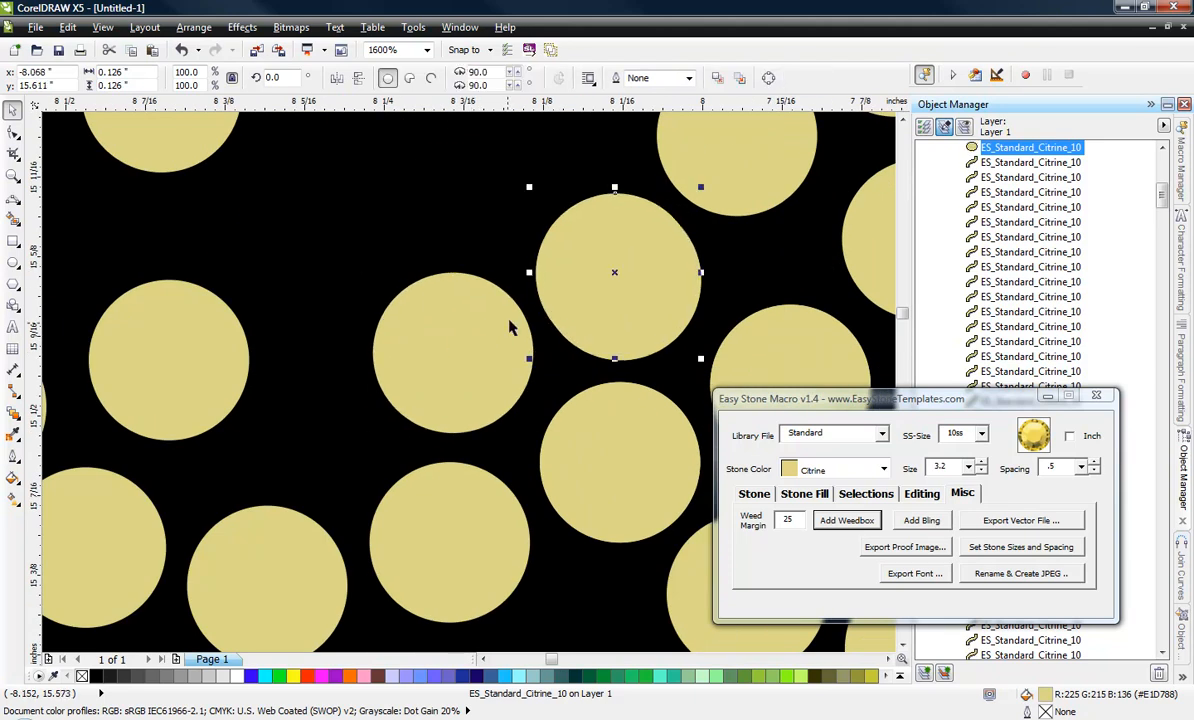
{"action": "key", "text": "Delete"}
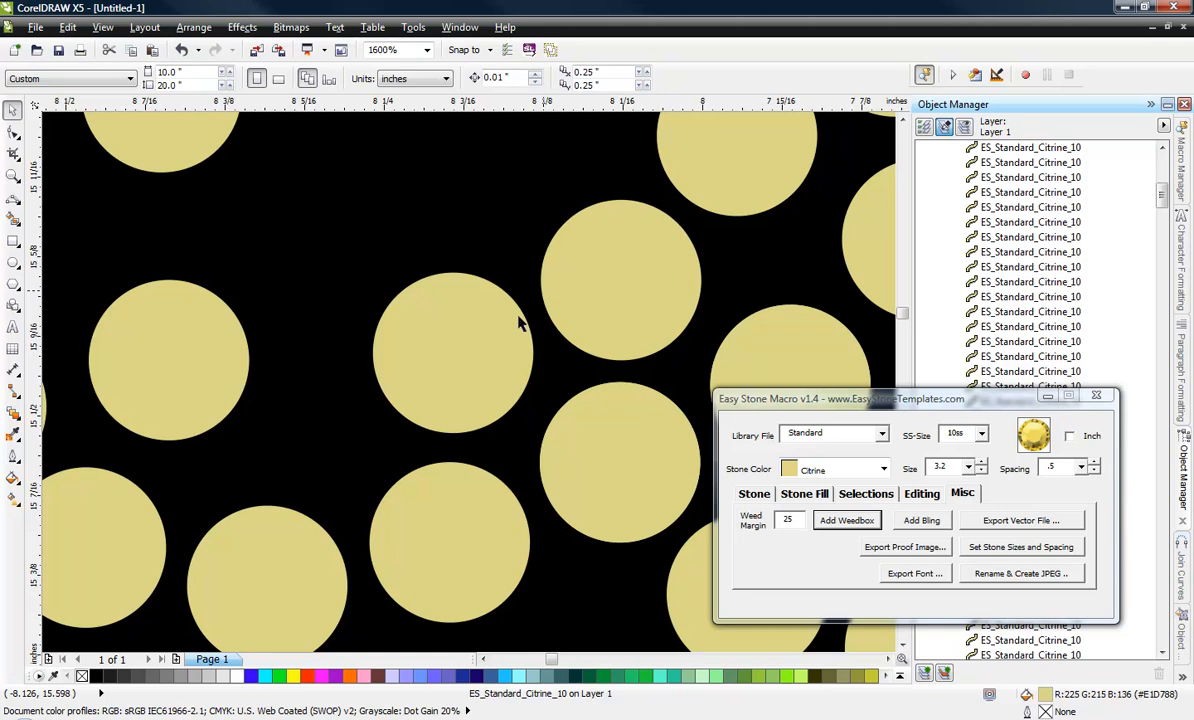
Move the stone beside the N–S junction back into the lower bend and shift the bend's inner stone up and left along the curve.
{"action": "left_click_drag", "start_coordinate": [499, 342], "coordinate": [320, 376]}
{"action": "left_click_drag", "start_coordinate": [185, 368], "coordinate": [103, 276]}
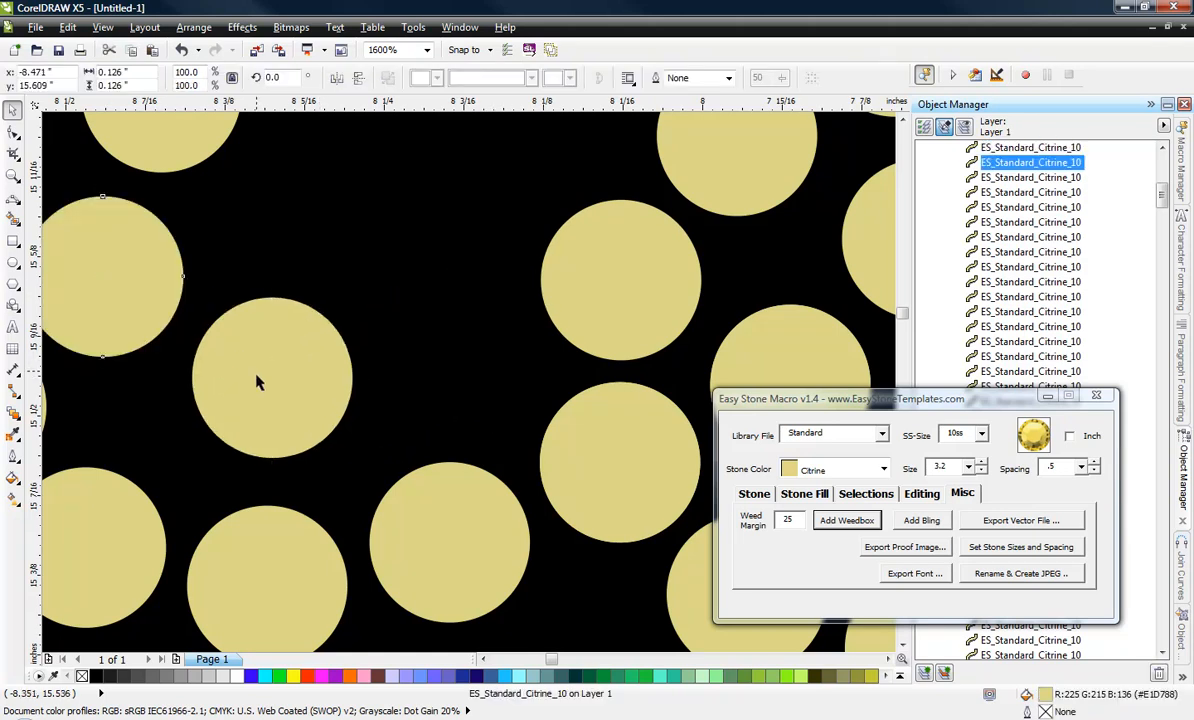
{"action": "left_click_drag", "start_coordinate": [257, 372], "coordinate": [244, 382]}
{"action": "mouse_move", "coordinate": [148, 305]}
{"action": "left_mouse_down"}
{"action": "mouse_move", "coordinate": [141, 282]}
{"action": "mouse_move", "coordinate": [148, 292]}
{"action": "left_mouse_up"}
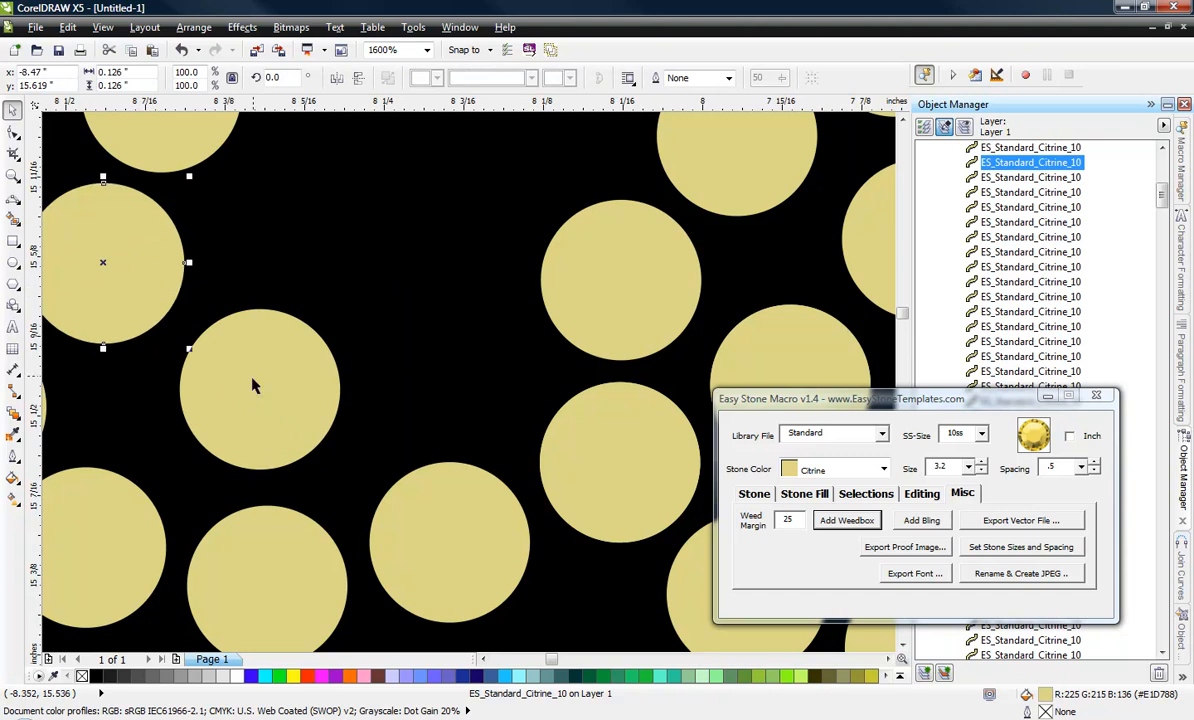
Copy the lower inner bend stone into the gap before the S and nudge both stones for even spacing.
{"action": "left_click_drag", "start_coordinate": [256, 386], "coordinate": [441, 352]}
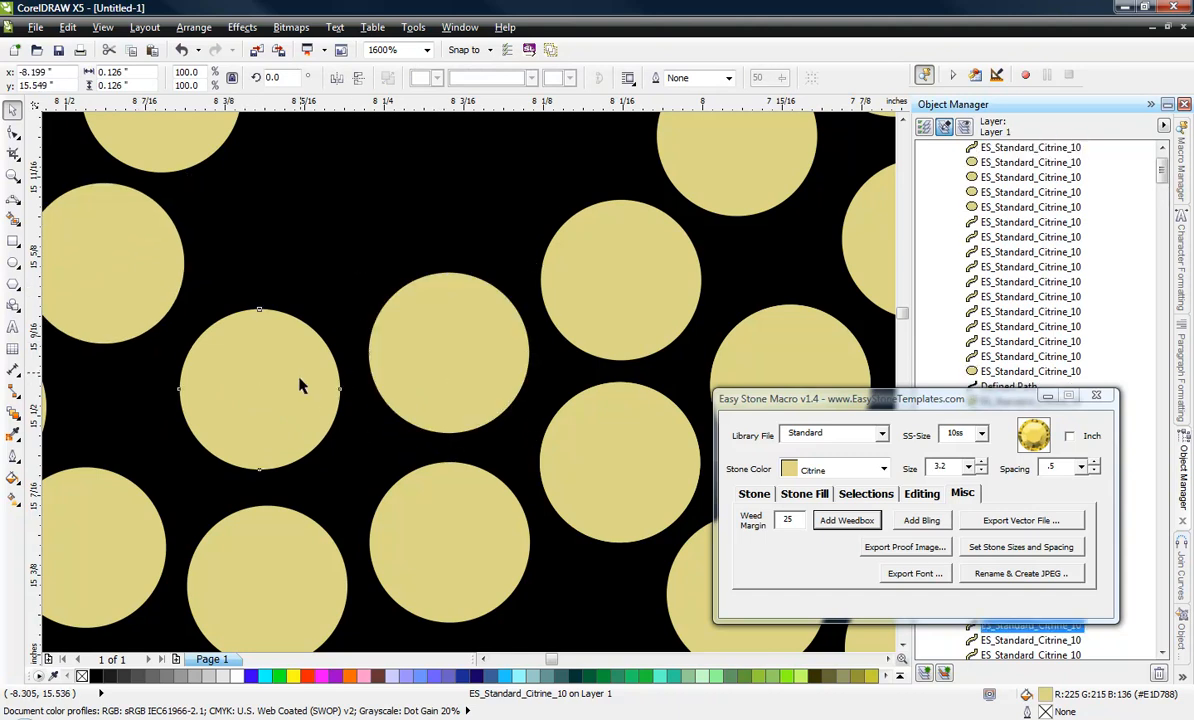
{"action": "left_click_drag", "start_coordinate": [301, 386], "coordinate": [284, 383]}
{"action": "scroll", "coordinate": [357, 325], "scroll_direction": "down", "scroll_amount": 2}
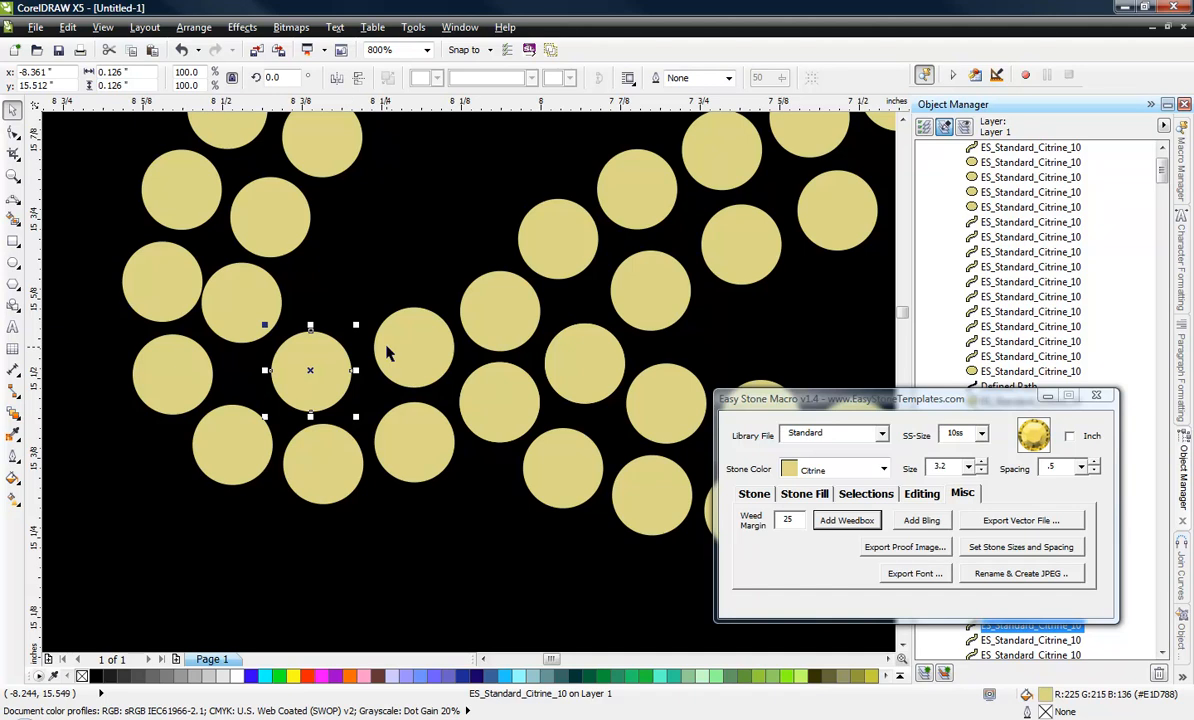
{"action": "scroll", "coordinate": [364, 330], "scroll_direction": "up", "scroll_amount": 2}
{"action": "mouse_move", "coordinate": [433, 346]}
{"action": "left_mouse_down"}
{"action": "mouse_move", "coordinate": [424, 354]}
{"action": "mouse_move", "coordinate": [433, 336]}
{"action": "left_mouse_up"}
{"action": "scroll", "coordinate": [520, 353], "scroll_direction": "down", "scroll_amount": 3}
{"action": "left_click", "coordinate": [361, 416]}
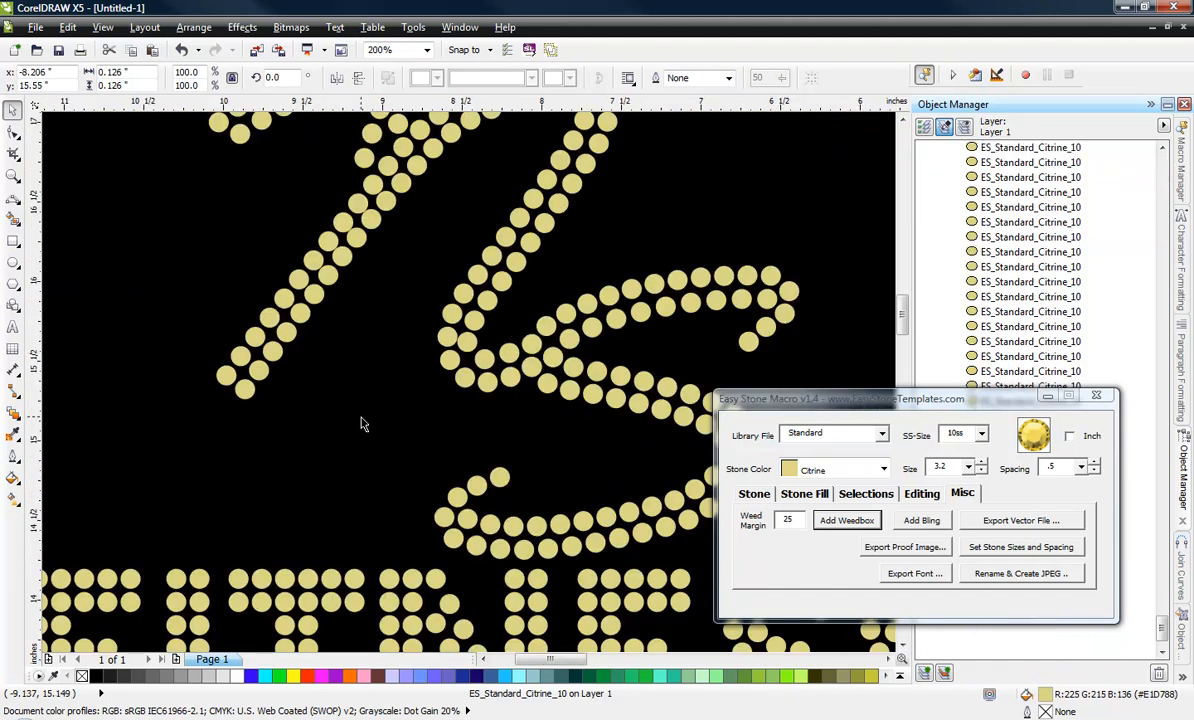
{"action": "scroll", "coordinate": [468, 340], "scroll_direction": "up", "scroll_amount": 2}
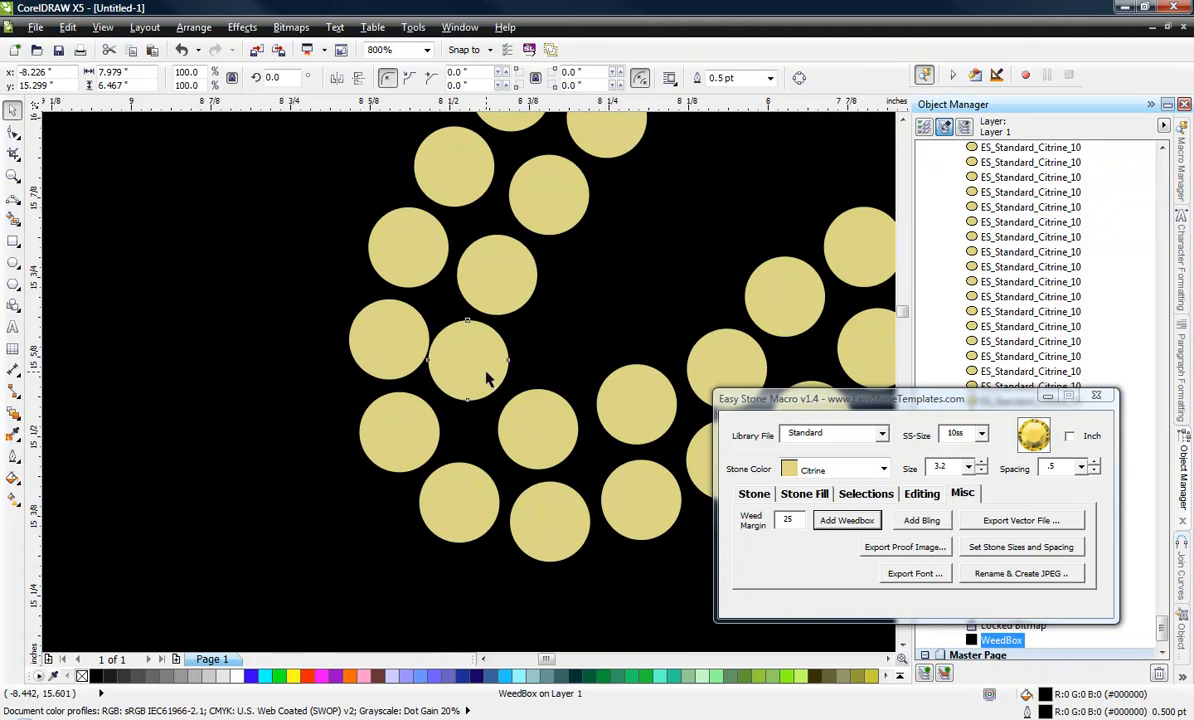
{"action": "left_click_drag", "start_coordinate": [488, 378], "coordinate": [516, 423]}
{"action": "scroll", "coordinate": [396, 432], "scroll_direction": "down", "scroll_amount": 1}
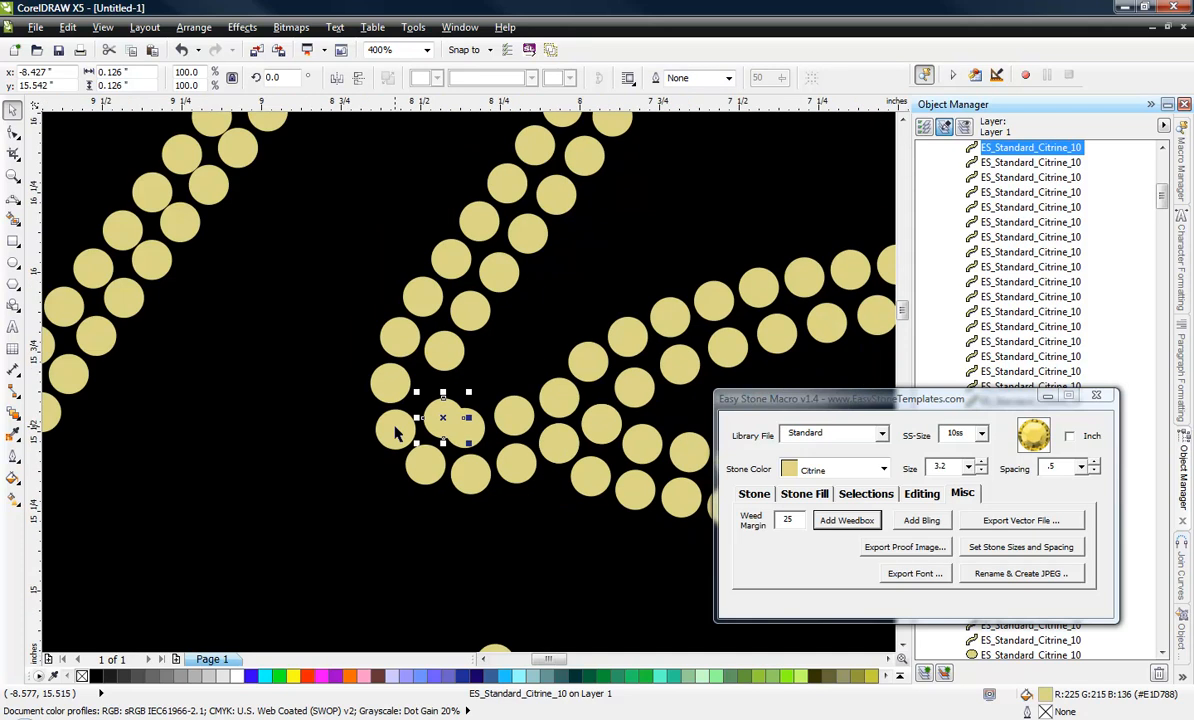
{"action": "scroll", "coordinate": [482, 434], "scroll_direction": "up", "scroll_amount": 1}
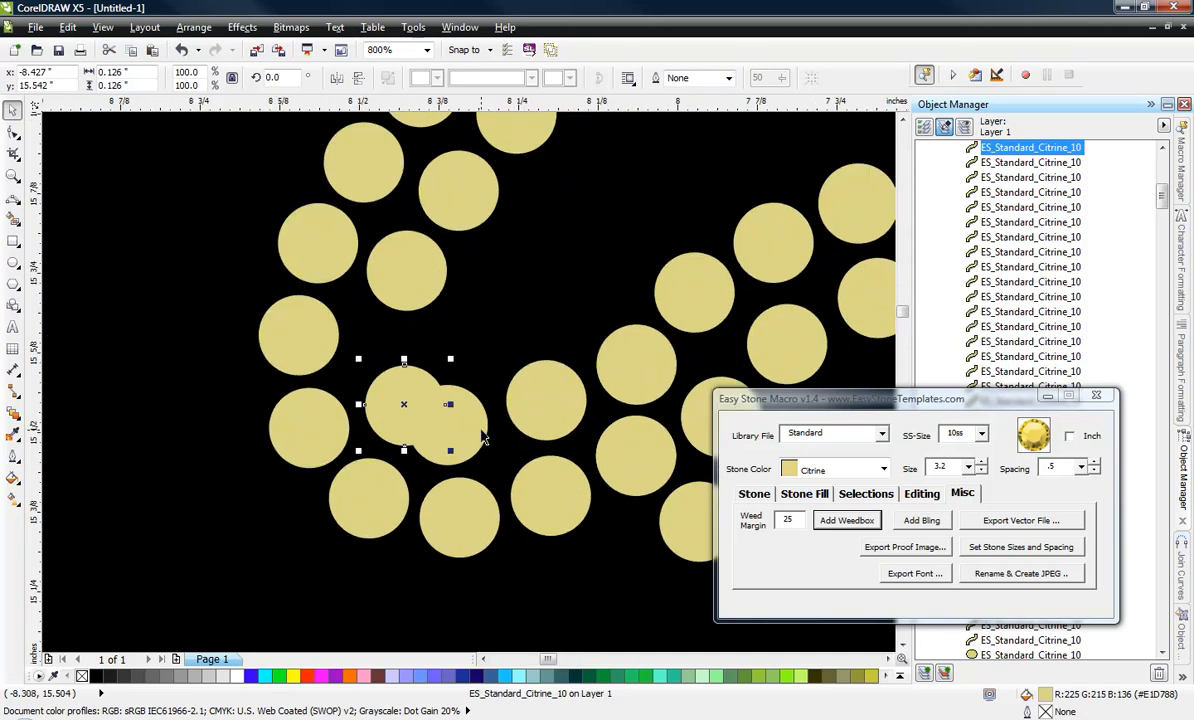
{"action": "key", "text": "ctrl+z"}
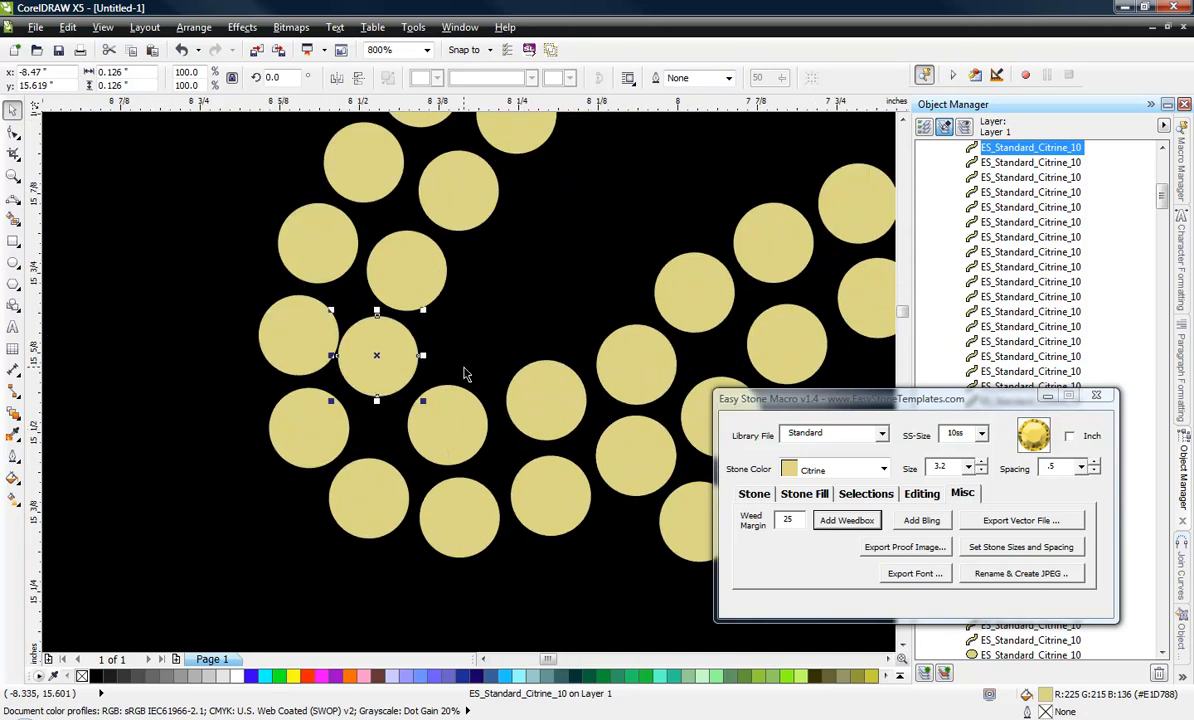
Nudge the upper inner stone of the N's lower bend slightly right, away from the outer row.
{"action": "scroll", "coordinate": [381, 352], "scroll_direction": "up", "scroll_amount": 1}
{"action": "left_click_drag", "start_coordinate": [418, 346], "coordinate": [426, 340]}
{"action": "scroll", "coordinate": [566, 445], "scroll_direction": "down", "scroll_amount": 1}
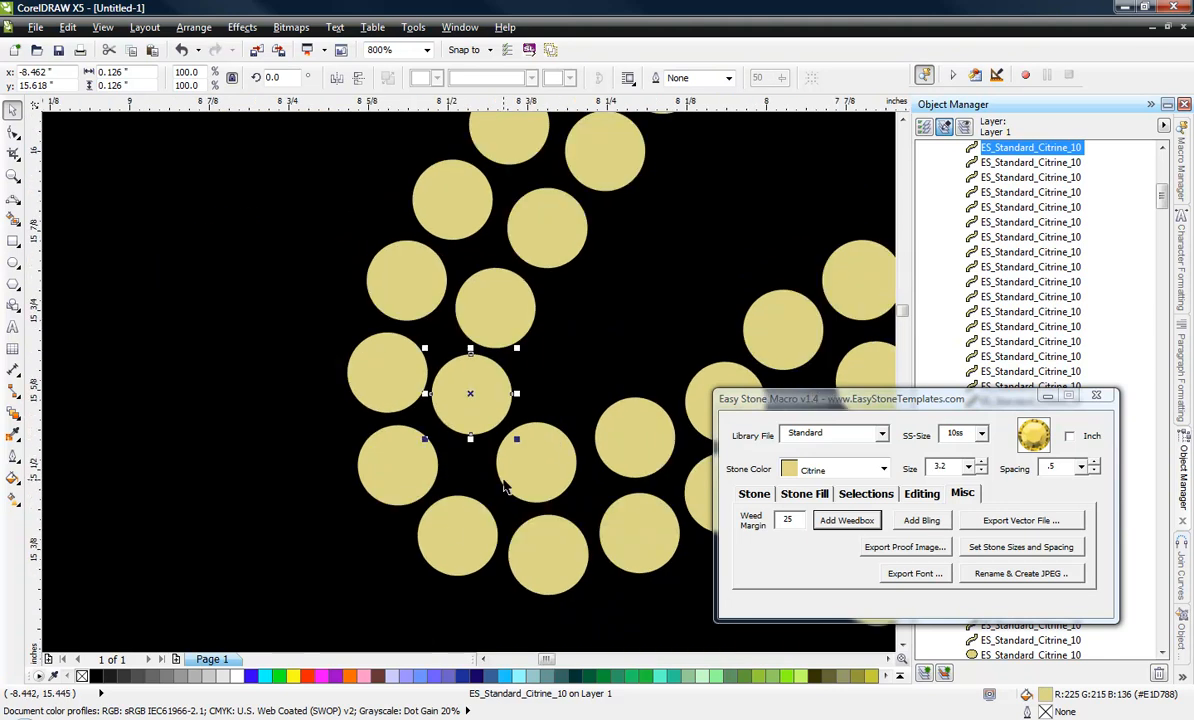
{"action": "scroll", "coordinate": [505, 487], "scroll_direction": "down", "scroll_amount": 1}
{"action": "scroll", "coordinate": [515, 518], "scroll_direction": "down", "scroll_amount": 1}
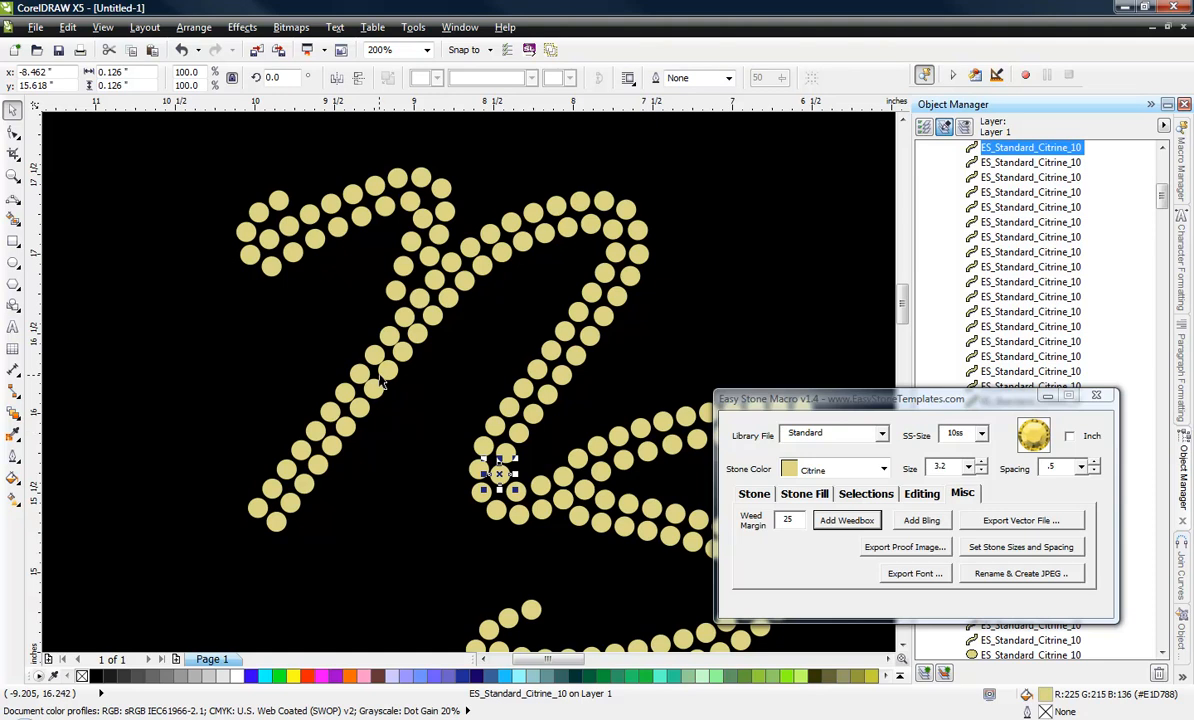
Shift the stone at the top of the N's left diagonal up and right, and nudge two outer-row stones below it up and left.
{"action": "scroll", "coordinate": [359, 244], "scroll_direction": "up", "scroll_amount": 1}
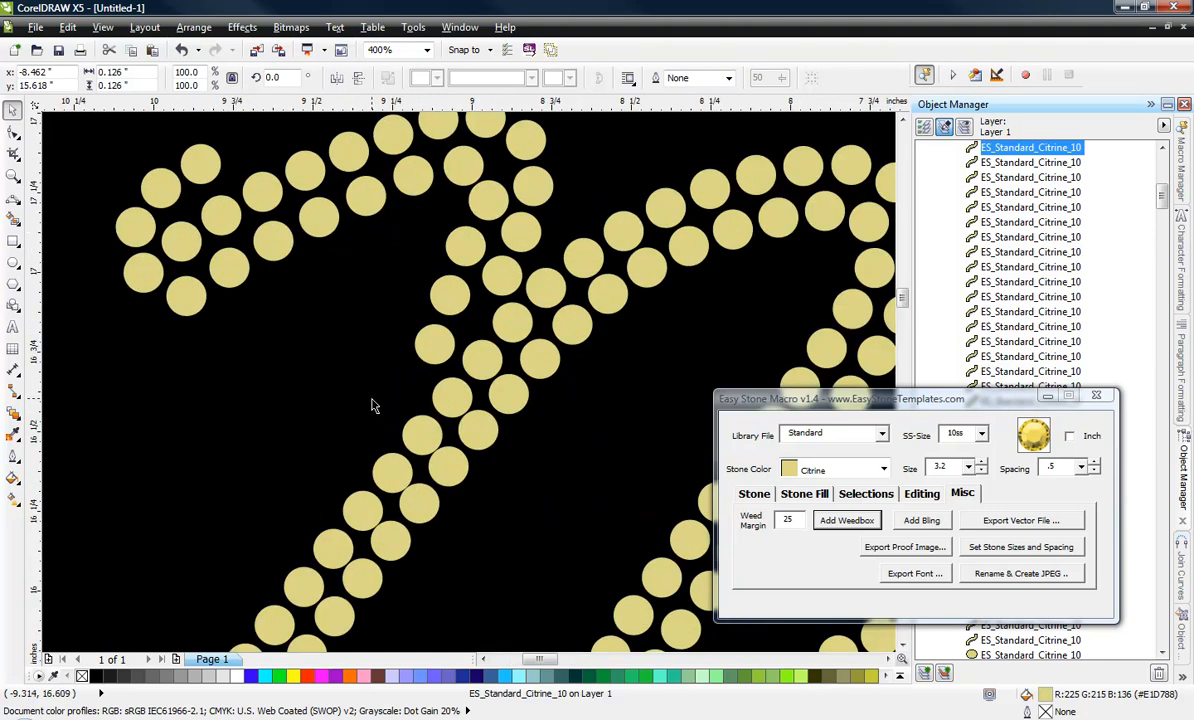
{"action": "scroll", "coordinate": [479, 301], "scroll_direction": "down", "scroll_amount": 1}
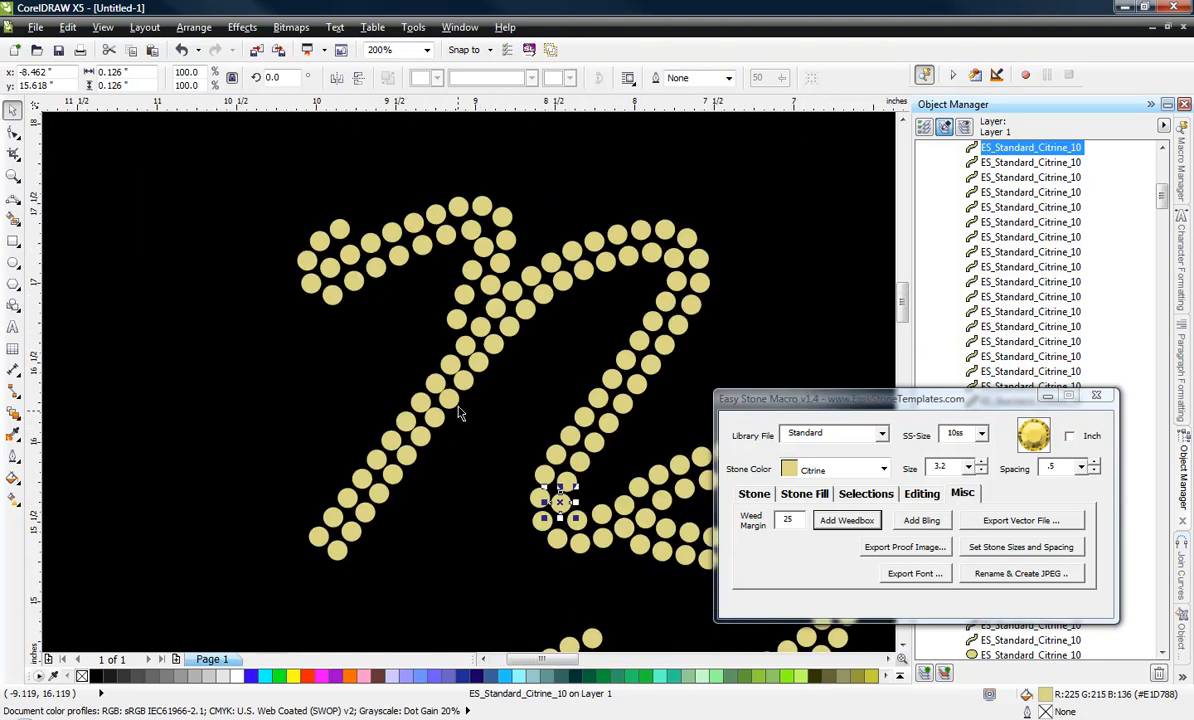
{"action": "scroll", "coordinate": [461, 400], "scroll_direction": "up", "scroll_amount": 1}
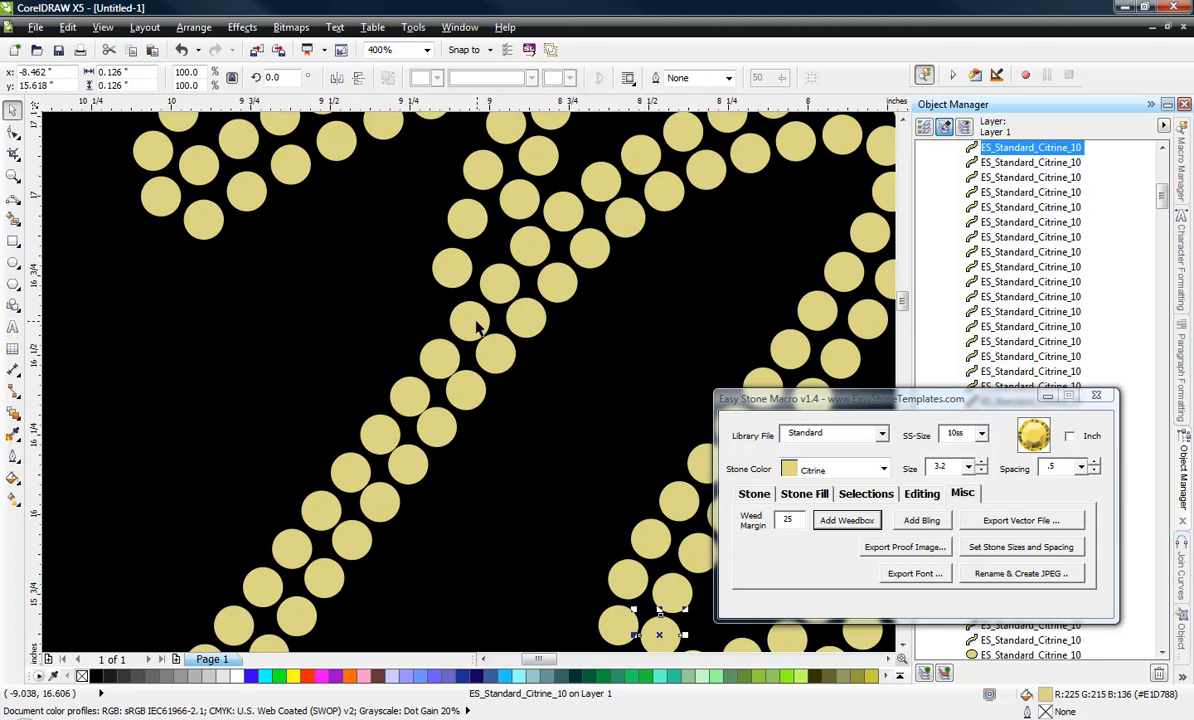
{"action": "scroll", "coordinate": [474, 328], "scroll_direction": "up", "scroll_amount": 2}
{"action": "left_click_drag", "start_coordinate": [463, 314], "coordinate": [580, 192]}
{"action": "scroll", "coordinate": [580, 194], "scroll_direction": "down", "scroll_amount": 1}
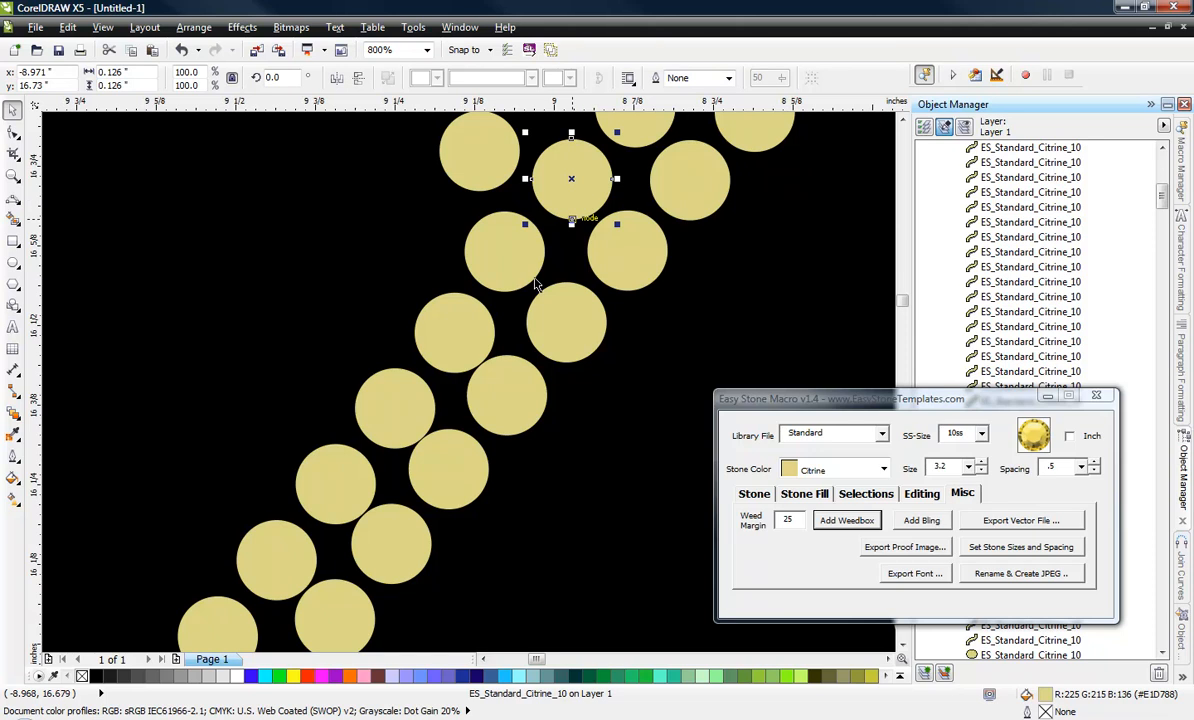
{"action": "scroll", "coordinate": [479, 314], "scroll_direction": "up", "scroll_amount": 1}
{"action": "left_click_drag", "start_coordinate": [445, 338], "coordinate": [434, 322]}
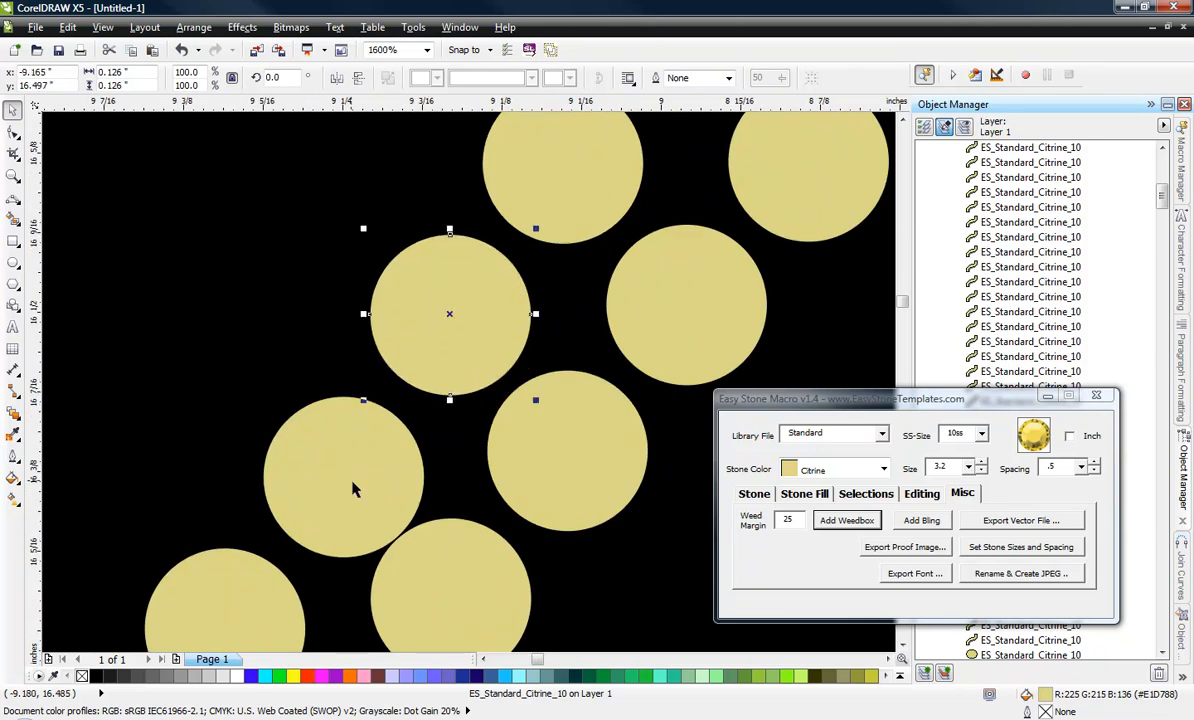
{"action": "left_click_drag", "start_coordinate": [352, 485], "coordinate": [337, 464]}
{"action": "scroll", "coordinate": [385, 421], "scroll_direction": "down", "scroll_amount": 1}
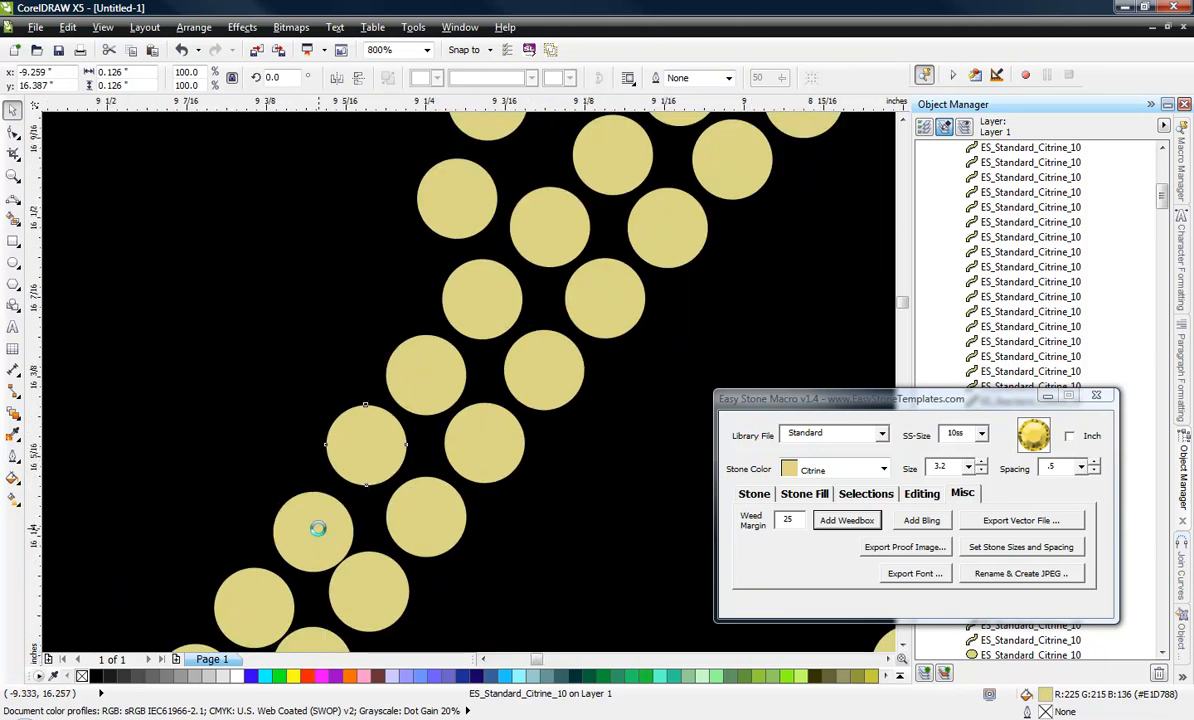
Nudge the next three outer-row stones midway down the N's left diagonal upward to even their spacing.
{"action": "scroll", "coordinate": [318, 525], "scroll_direction": "up", "scroll_amount": 1}
{"action": "left_click_drag", "start_coordinate": [319, 516], "coordinate": [309, 493]}
{"action": "scroll", "coordinate": [503, 370], "scroll_direction": "down", "scroll_amount": 2}
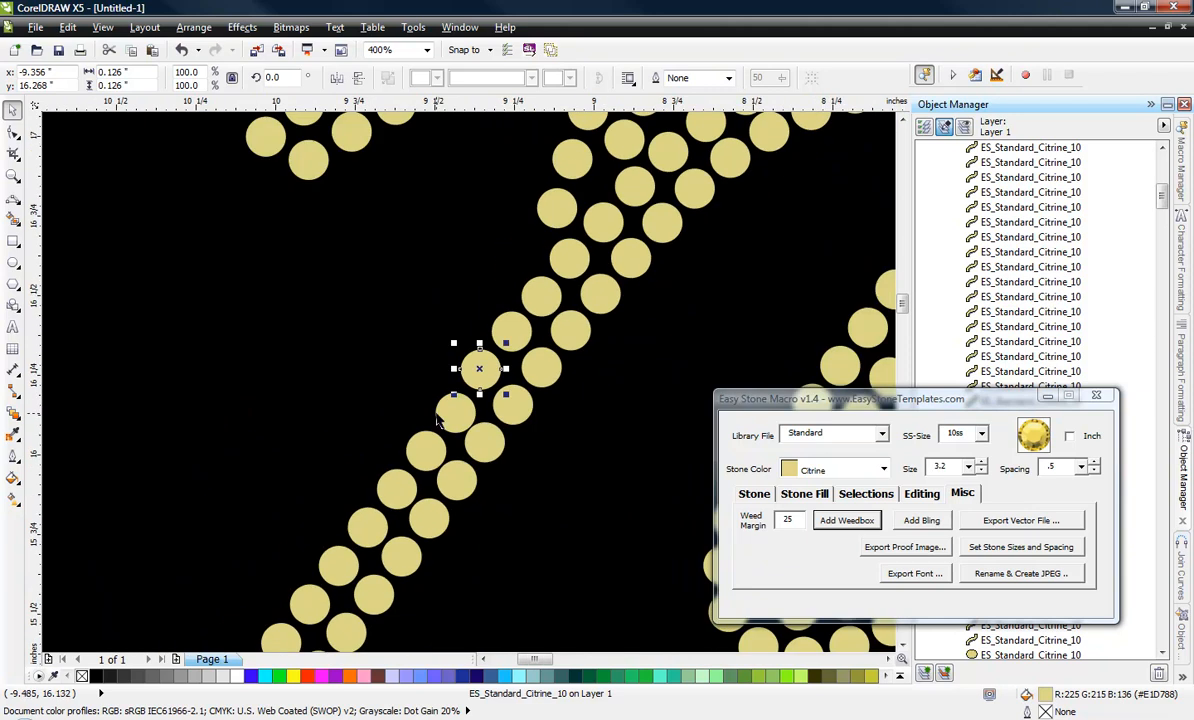
{"action": "scroll", "coordinate": [436, 421], "scroll_direction": "up", "scroll_amount": 2}
{"action": "mouse_move", "coordinate": [490, 418]}
{"action": "left_mouse_down"}
{"action": "mouse_move", "coordinate": [468, 392]}
{"action": "mouse_move", "coordinate": [491, 409]}
{"action": "left_mouse_up"}
{"action": "left_click_drag", "start_coordinate": [424, 567], "coordinate": [407, 548]}
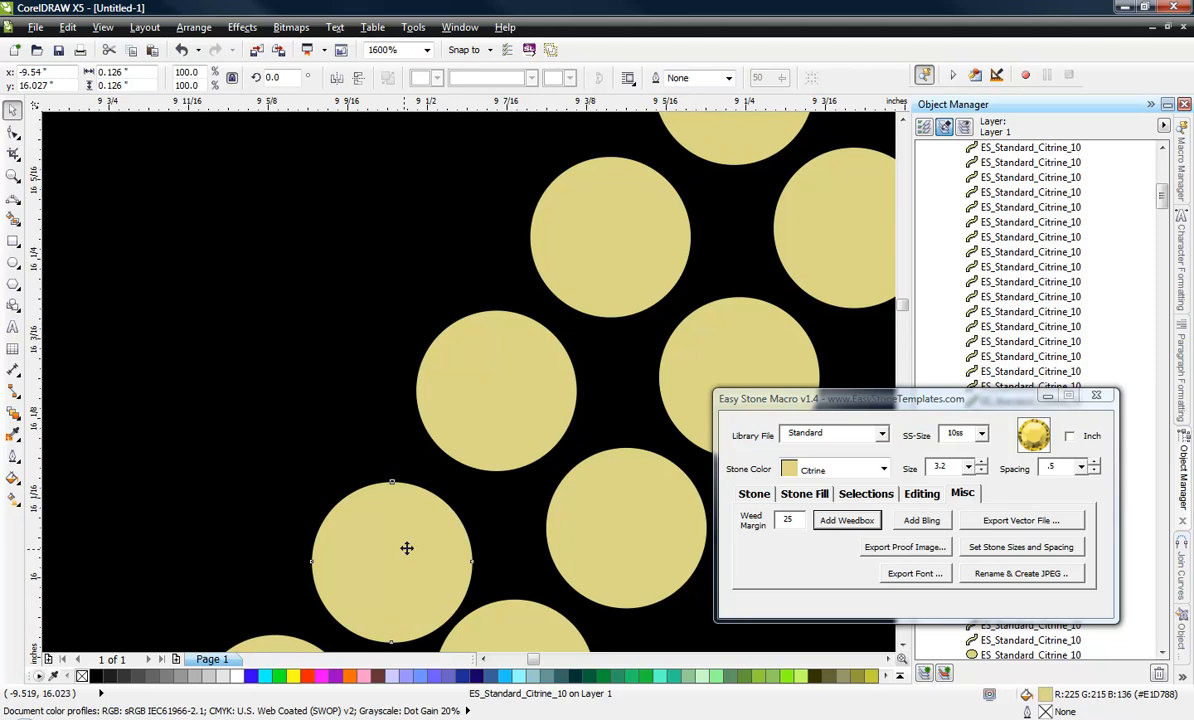
{"action": "scroll", "coordinate": [407, 548], "scroll_direction": "down", "scroll_amount": 2}
Nudge the three outer-row stones near the foot of the N's left diagonal slightly up and left, and clear the selection.
{"action": "scroll", "coordinate": [528, 418], "scroll_direction": "up", "scroll_amount": 1}
{"action": "scroll", "coordinate": [568, 403], "scroll_direction": "up", "scroll_amount": 1}
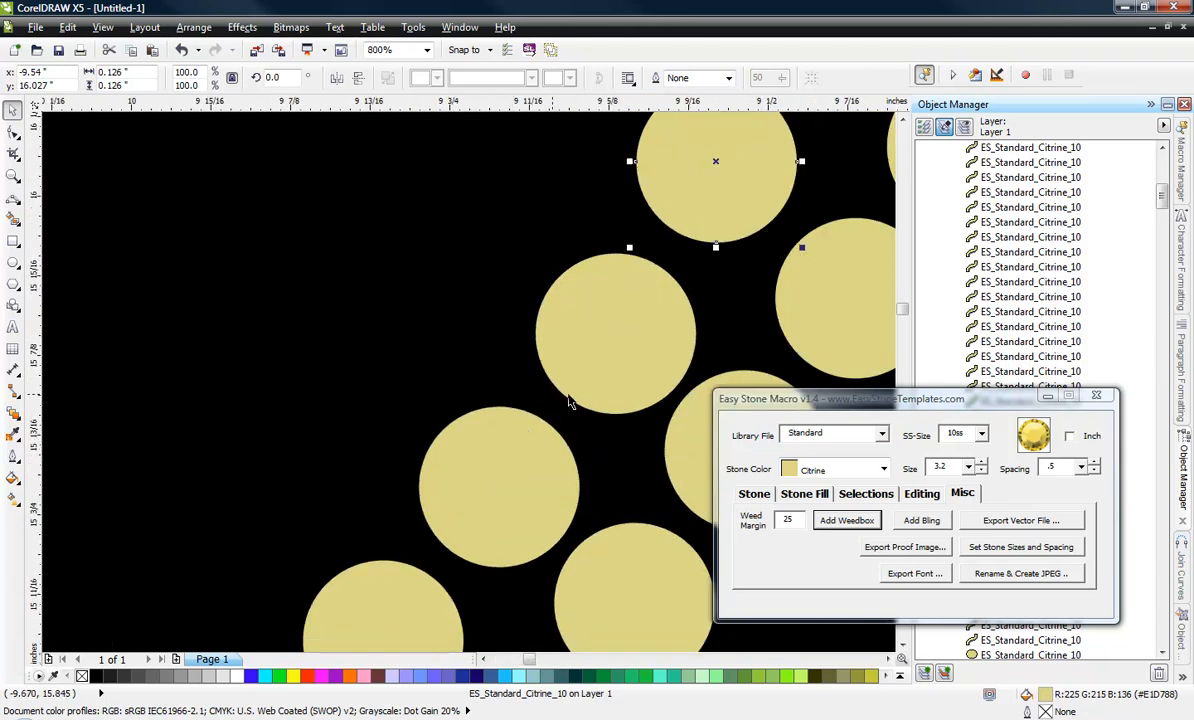
{"action": "left_click_drag", "start_coordinate": [568, 403], "coordinate": [558, 383]}
{"action": "left_click_drag", "start_coordinate": [538, 480], "coordinate": [530, 462]}
{"action": "scroll", "coordinate": [592, 375], "scroll_direction": "down", "scroll_amount": 2}
{"action": "scroll", "coordinate": [512, 455], "scroll_direction": "up", "scroll_amount": 2}
{"action": "left_click_drag", "start_coordinate": [619, 354], "coordinate": [615, 348]}
{"action": "scroll", "coordinate": [556, 336], "scroll_direction": "down", "scroll_amount": 2}
{"action": "scroll", "coordinate": [528, 413], "scroll_direction": "up", "scroll_amount": 2}
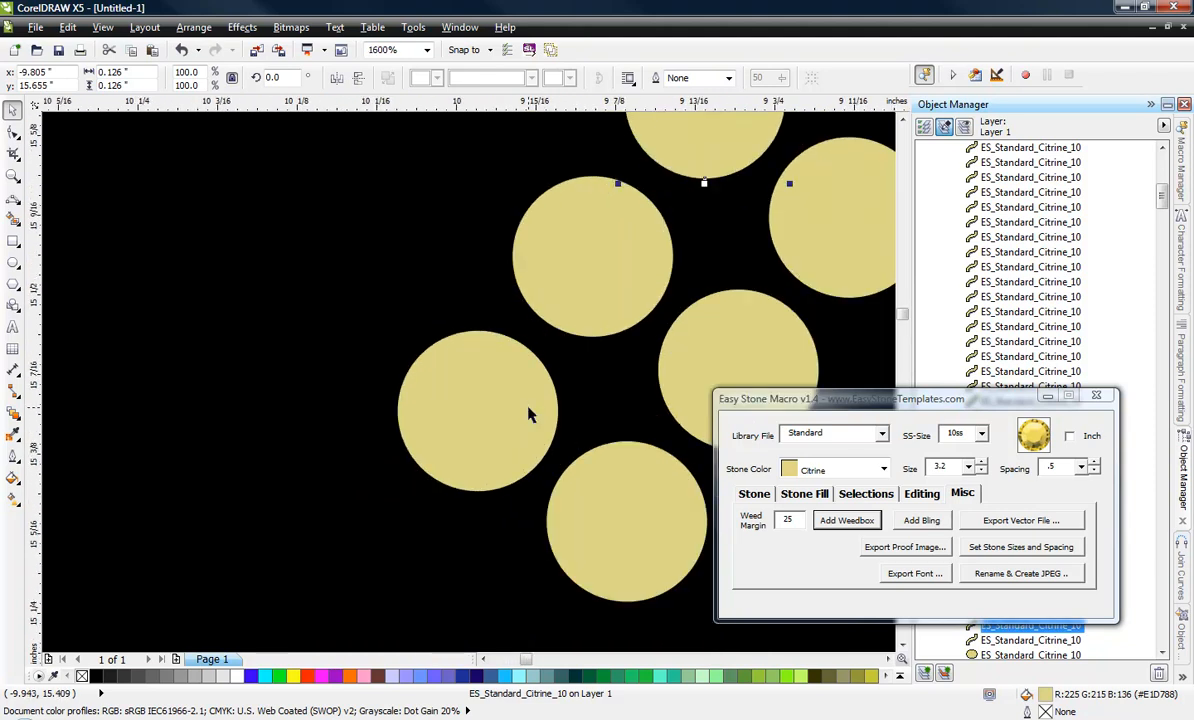
{"action": "scroll", "coordinate": [477, 515], "scroll_direction": "down", "scroll_amount": 3}
{"action": "left_click", "coordinate": [402, 466]}
{"action": "scroll", "coordinate": [425, 484], "scroll_direction": "down", "scroll_amount": 1}
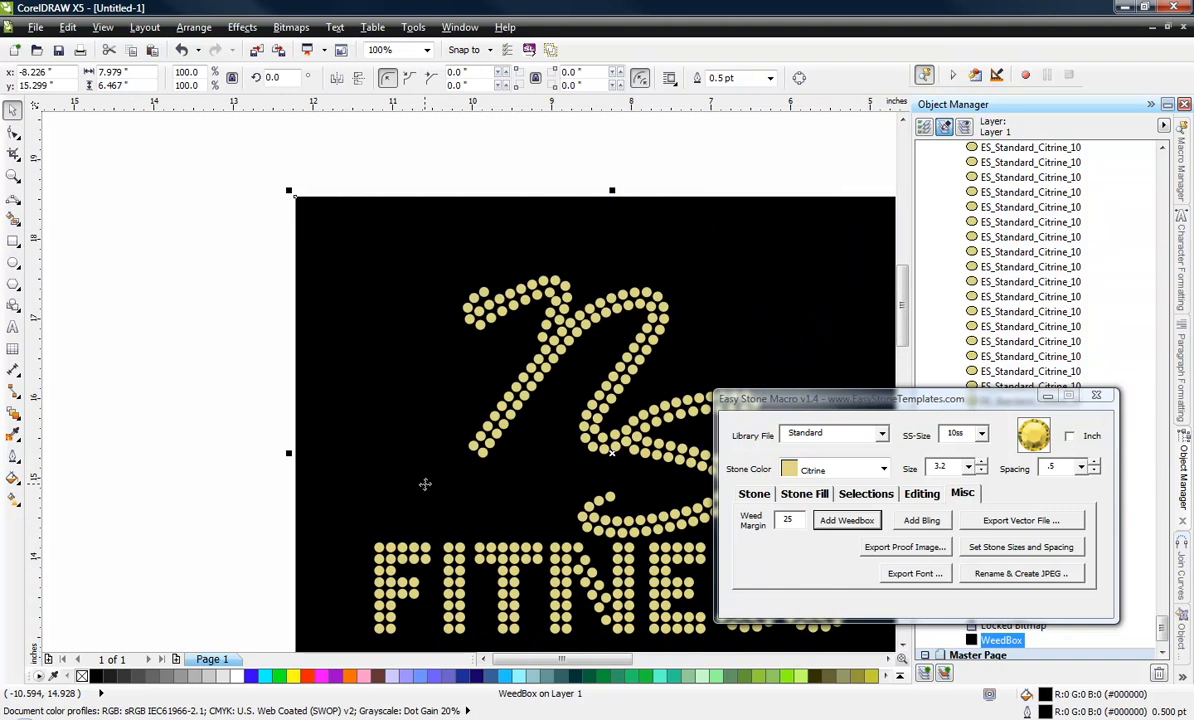
{"action": "left_click", "coordinate": [262, 362]}
Set aside the crowded inner stone at the N's upper-left bend, move the inner stone above it right, and place another stone beside it.
{"action": "scroll", "coordinate": [541, 288], "scroll_direction": "up", "scroll_amount": 3}
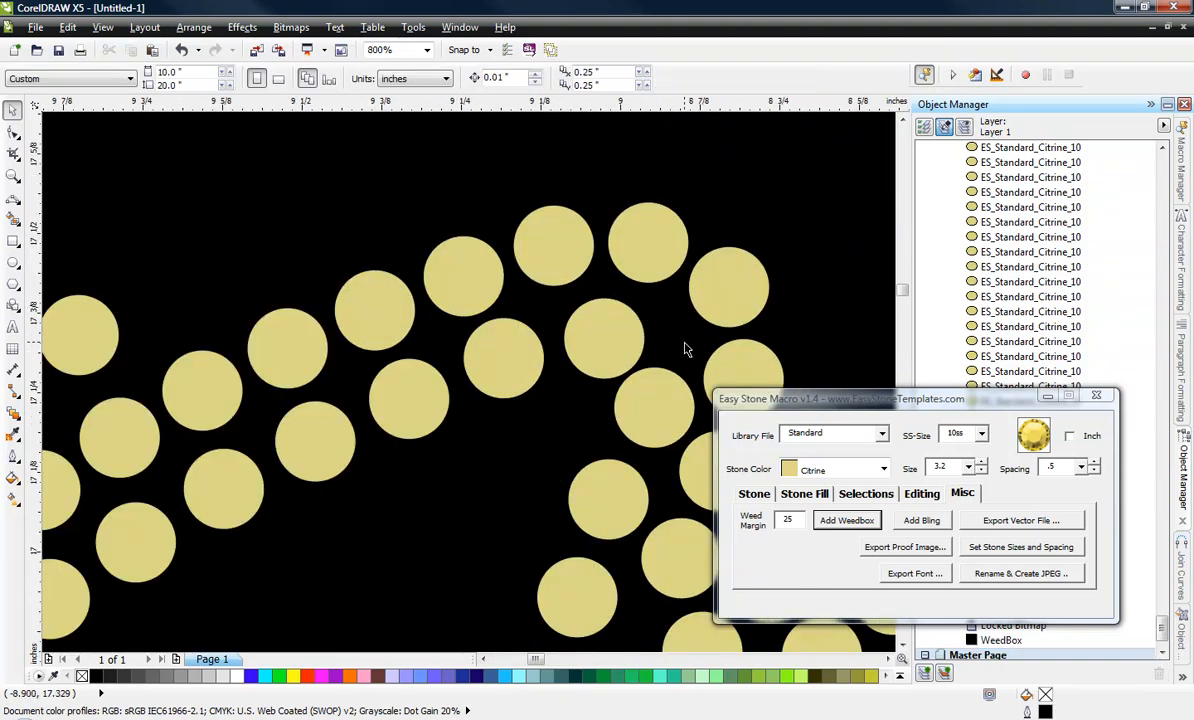
{"action": "left_click_drag", "start_coordinate": [612, 406], "coordinate": [478, 455]}
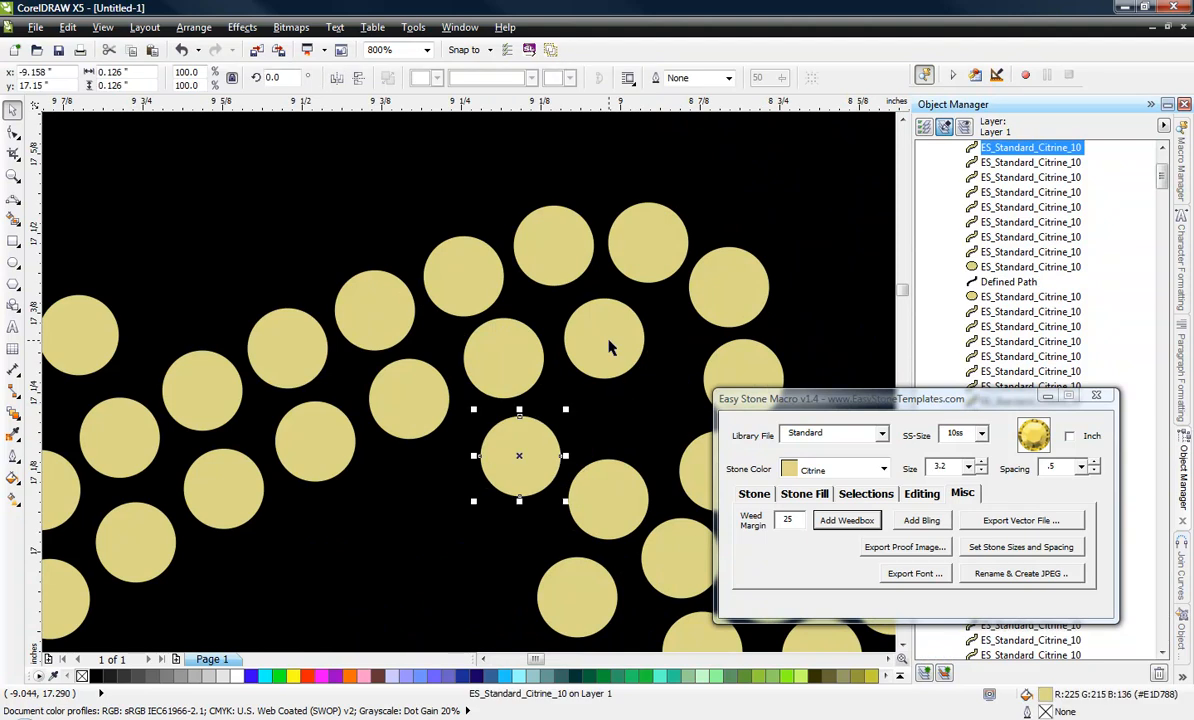
{"action": "left_click_drag", "start_coordinate": [610, 347], "coordinate": [658, 348]}
{"action": "scroll", "coordinate": [575, 344], "scroll_direction": "up", "scroll_amount": 1}
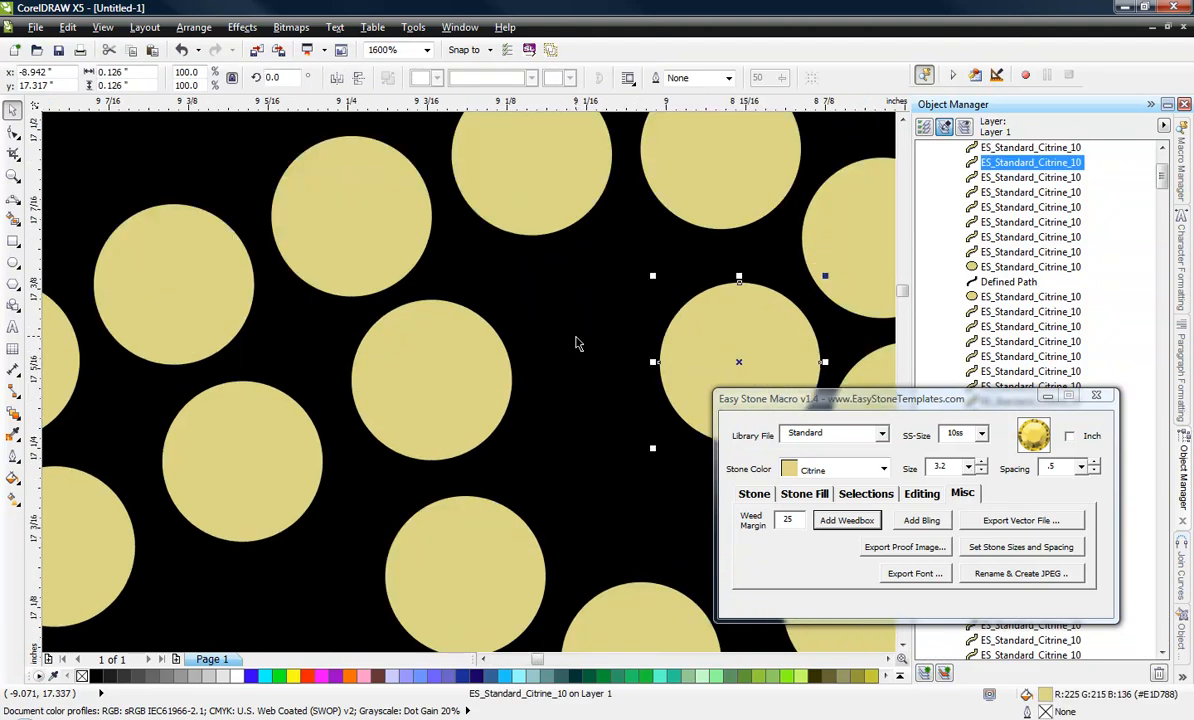
{"action": "left_click_drag", "start_coordinate": [541, 353], "coordinate": [626, 362]}
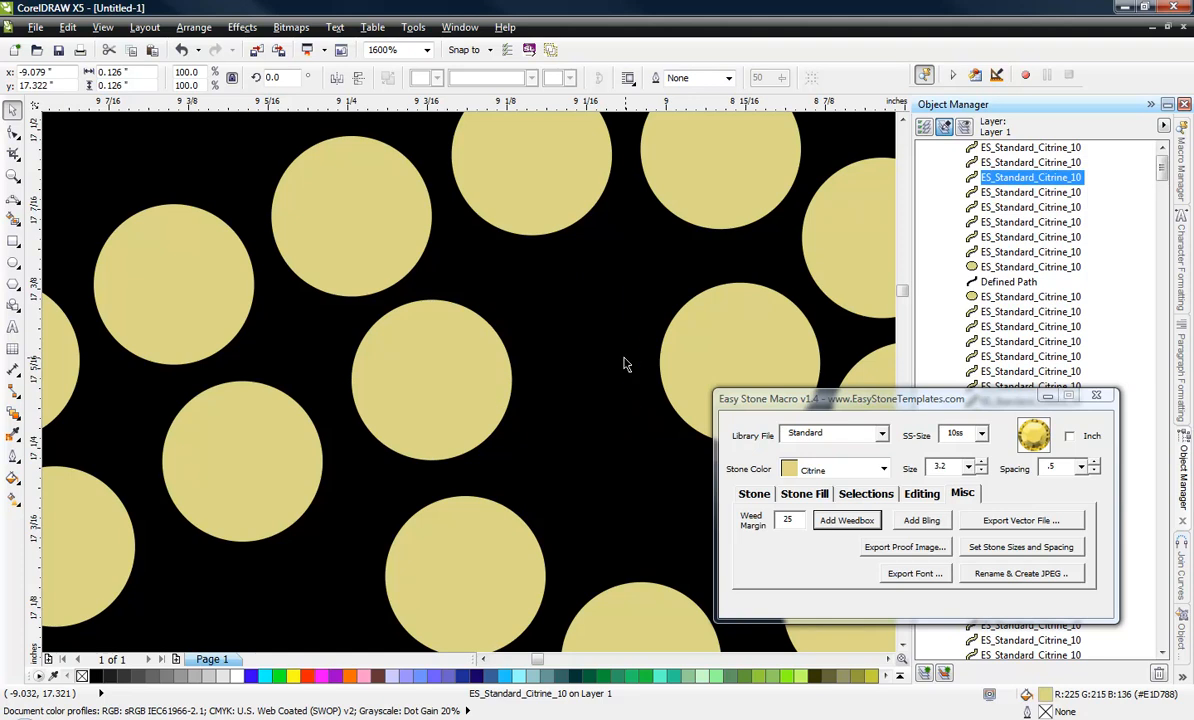
{"action": "scroll", "coordinate": [626, 362], "scroll_direction": "down", "scroll_amount": 2}
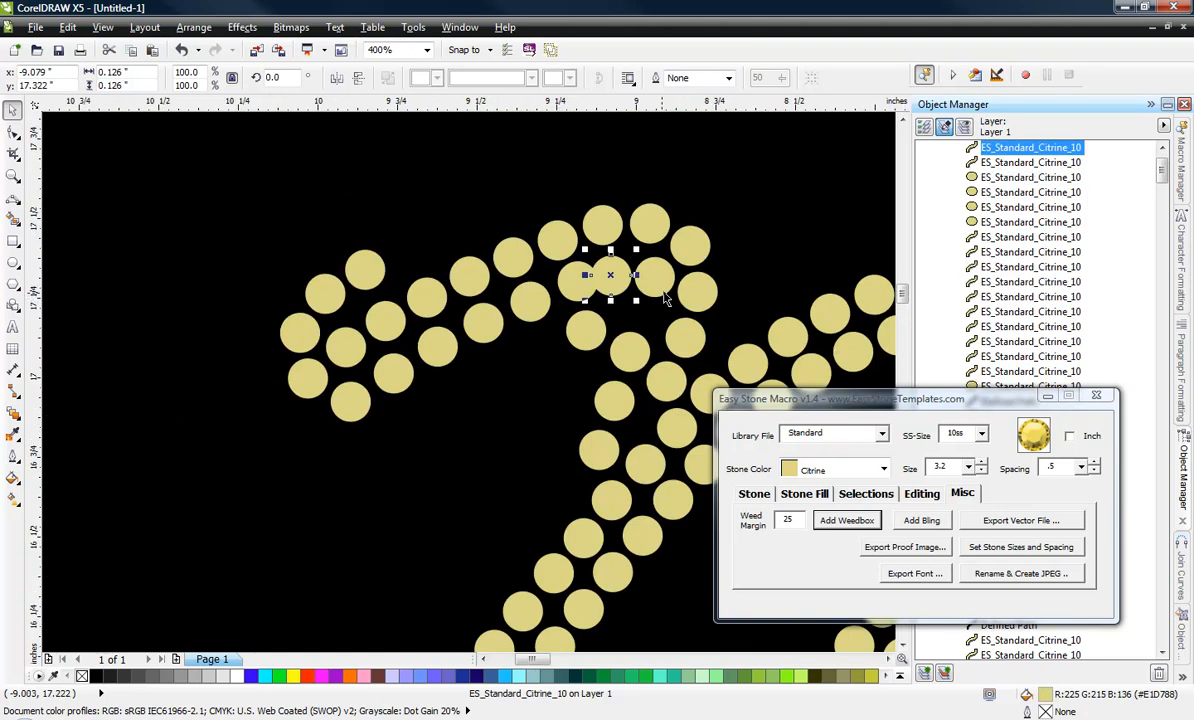
Move three inner stones below the N's upper-left bend up and right along the curve, and delete the stone set aside earlier.
{"action": "scroll", "coordinate": [614, 362], "scroll_direction": "up", "scroll_amount": 2}
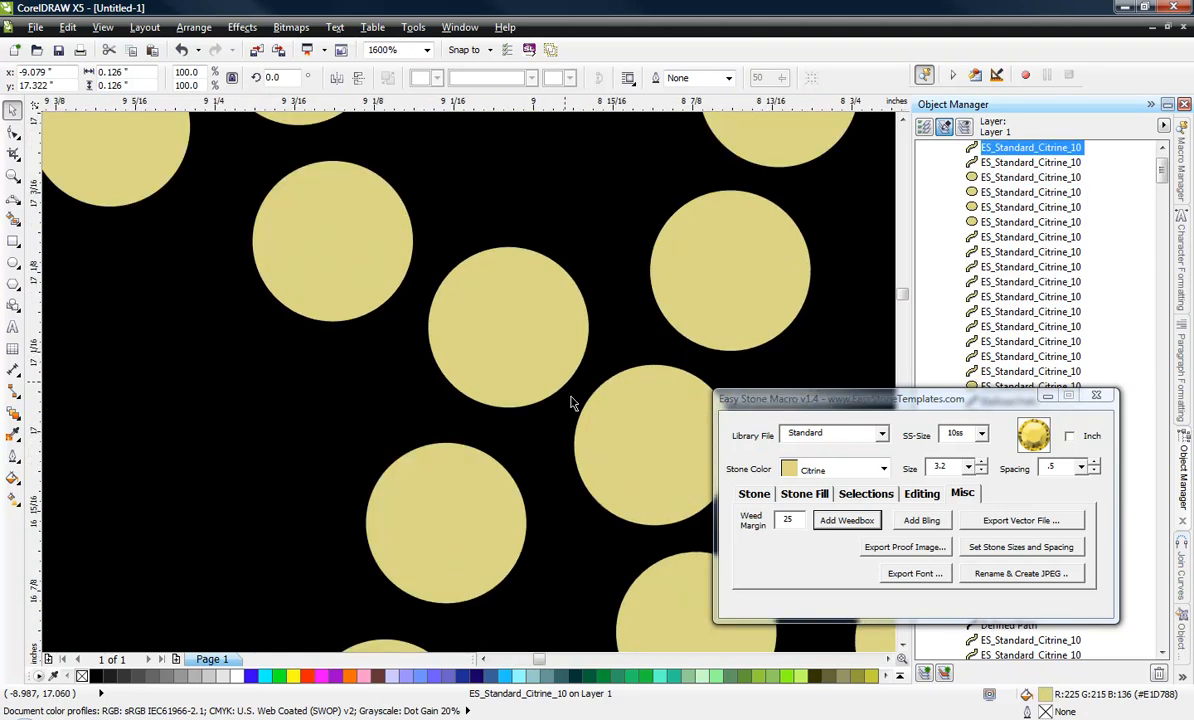
{"action": "scroll", "coordinate": [571, 397], "scroll_direction": "down", "scroll_amount": 1}
{"action": "left_click_drag", "start_coordinate": [552, 374], "coordinate": [577, 317]}
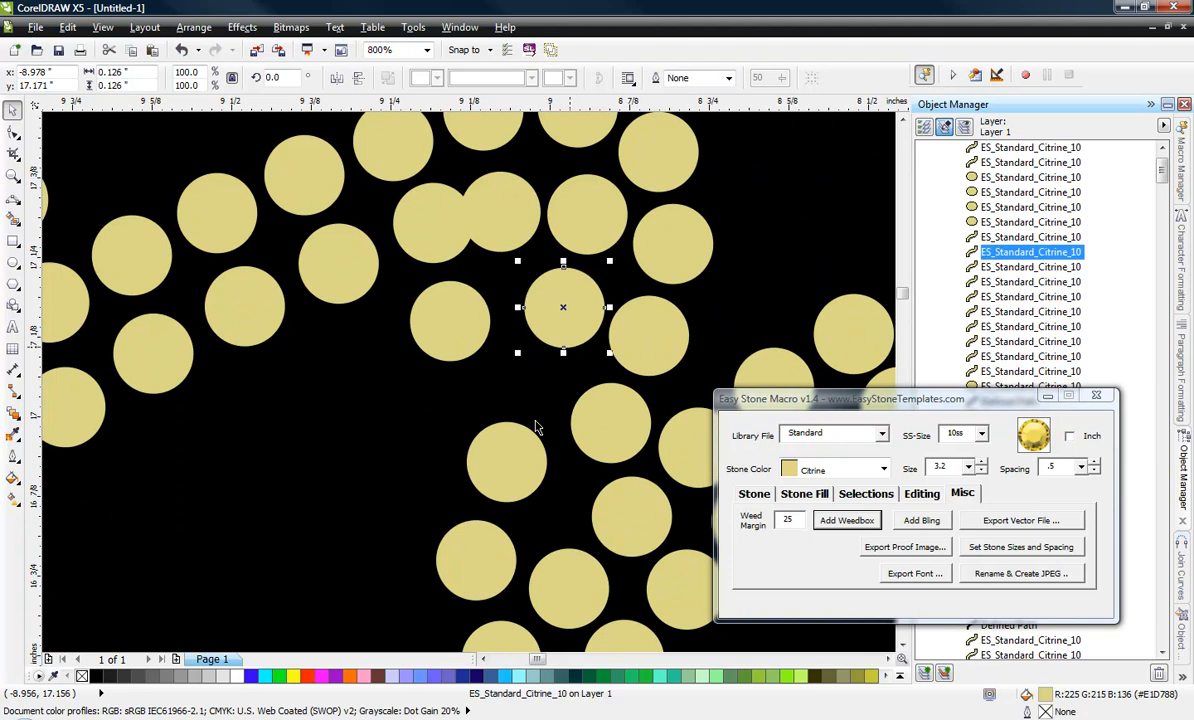
{"action": "left_click_drag", "start_coordinate": [500, 468], "coordinate": [538, 397]}
{"action": "left_click_drag", "start_coordinate": [474, 570], "coordinate": [536, 496]}
{"action": "left_click", "coordinate": [437, 332]}
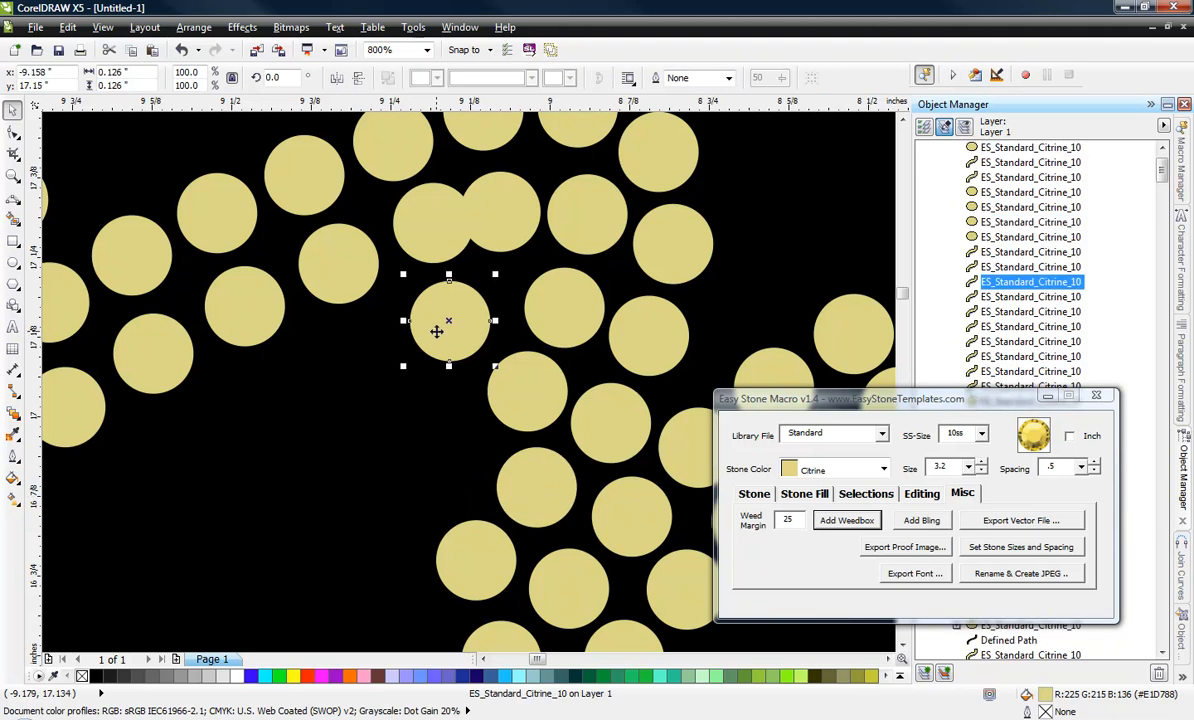
{"action": "key", "text": "Delete"}
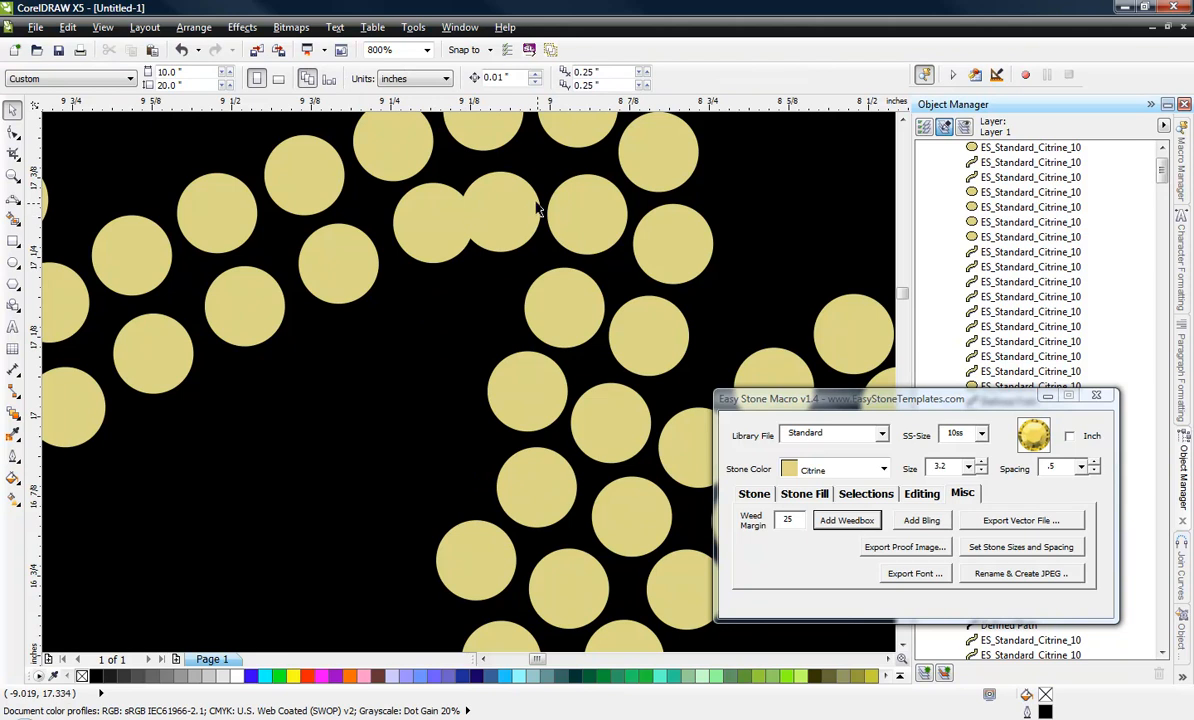
Shift the bend's inner stone up and left, delete the extra overlapping stone beside it, and nudge the stone below upward.
{"action": "scroll", "coordinate": [574, 195], "scroll_direction": "up", "scroll_amount": 1}
{"action": "left_click_drag", "start_coordinate": [611, 212], "coordinate": [584, 190]}
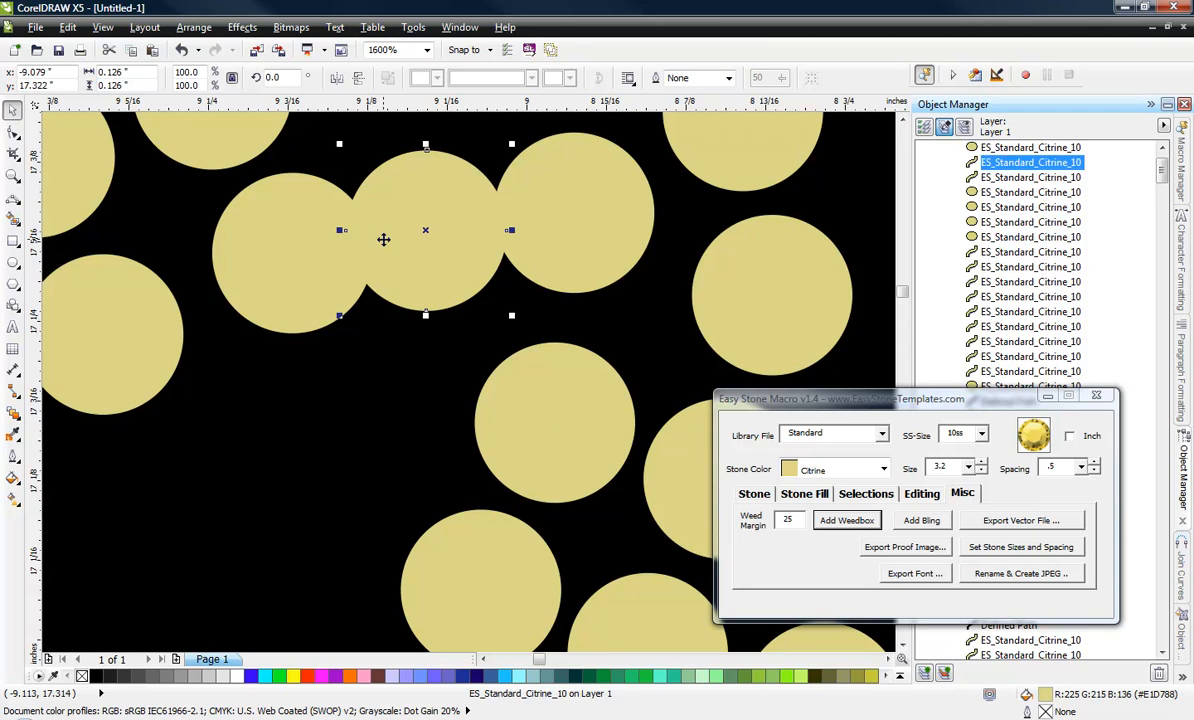
{"action": "key", "text": "Delete"}
{"action": "scroll", "coordinate": [358, 408], "scroll_direction": "down", "scroll_amount": 1}
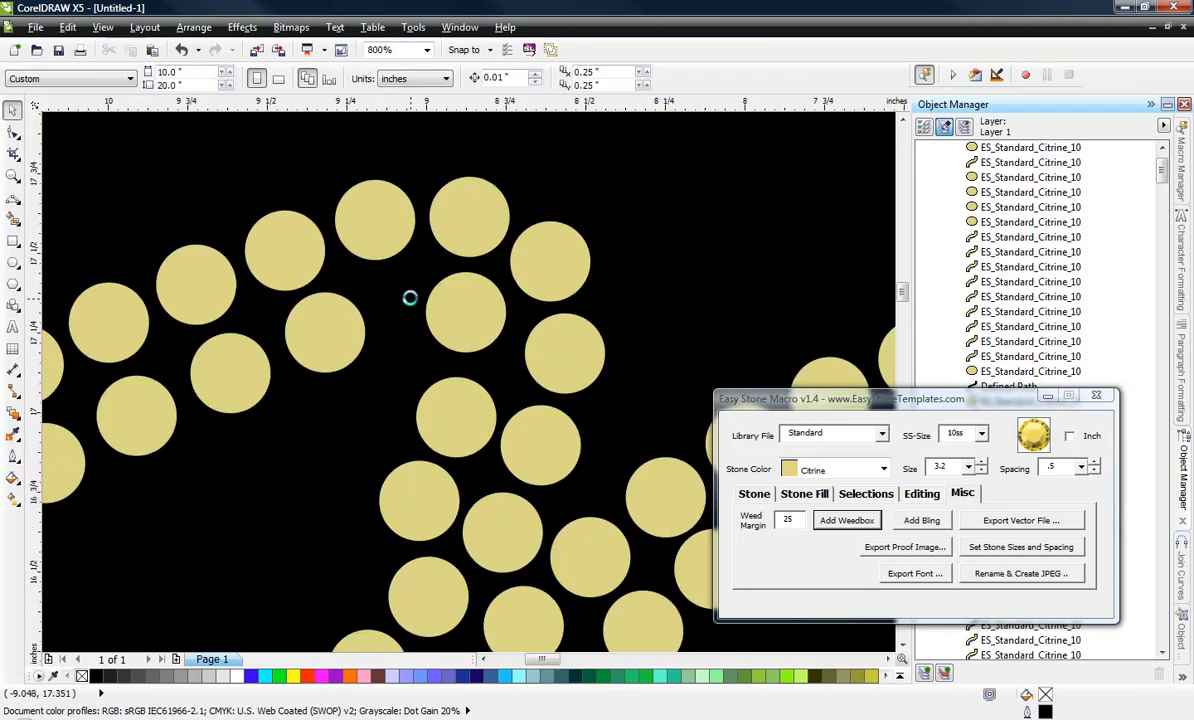
{"action": "scroll", "coordinate": [411, 299], "scroll_direction": "down", "scroll_amount": 1}
{"action": "scroll", "coordinate": [443, 305], "scroll_direction": "up", "scroll_amount": 2}
{"action": "left_click", "coordinate": [434, 293]}
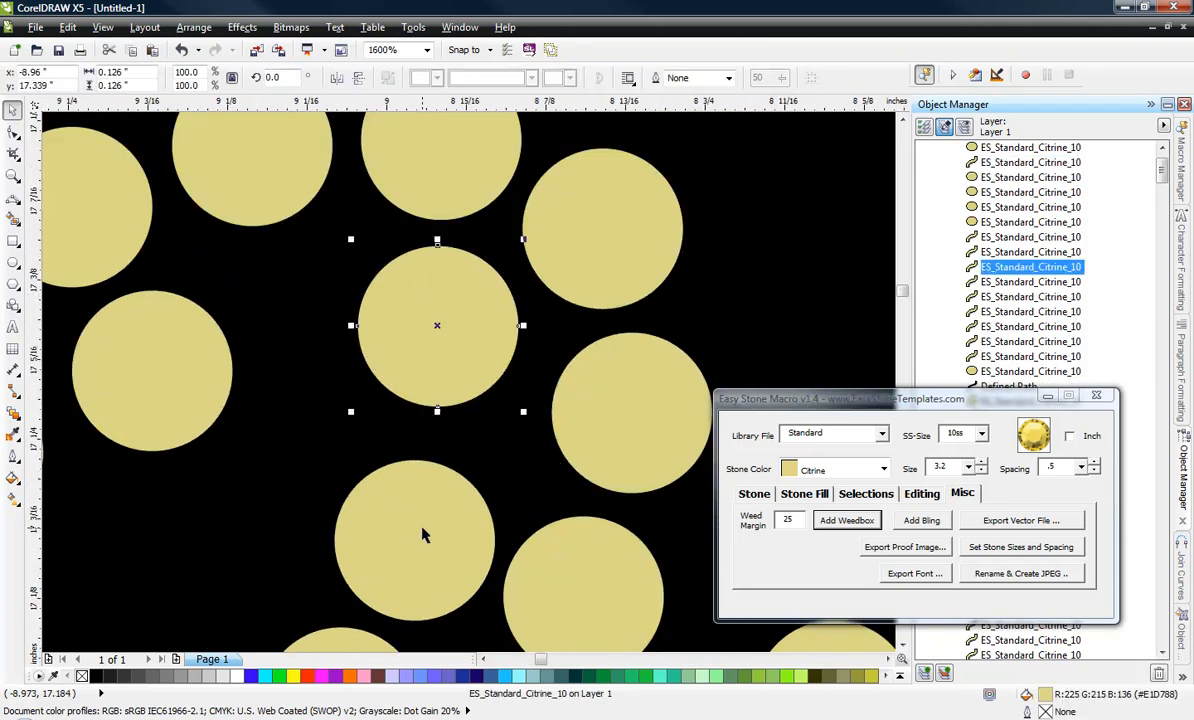
{"action": "left_click_drag", "start_coordinate": [426, 533], "coordinate": [422, 490]}
Slide four lower-row stones of the N's upper-left stroke right and up toward the bend for even spacing.
{"action": "left_click_drag", "start_coordinate": [160, 405], "coordinate": [254, 362]}
{"action": "scroll", "coordinate": [335, 295], "scroll_direction": "down", "scroll_amount": 1}
{"action": "scroll", "coordinate": [165, 345], "scroll_direction": "up", "scroll_amount": 1}
{"action": "left_click_drag", "start_coordinate": [166, 345], "coordinate": [378, 240]}
{"action": "scroll", "coordinate": [375, 245], "scroll_direction": "down", "scroll_amount": 1}
{"action": "scroll", "coordinate": [335, 256], "scroll_direction": "up", "scroll_amount": 1}
{"action": "scroll", "coordinate": [329, 243], "scroll_direction": "down", "scroll_amount": 2}
{"action": "scroll", "coordinate": [231, 286], "scroll_direction": "up", "scroll_amount": 2}
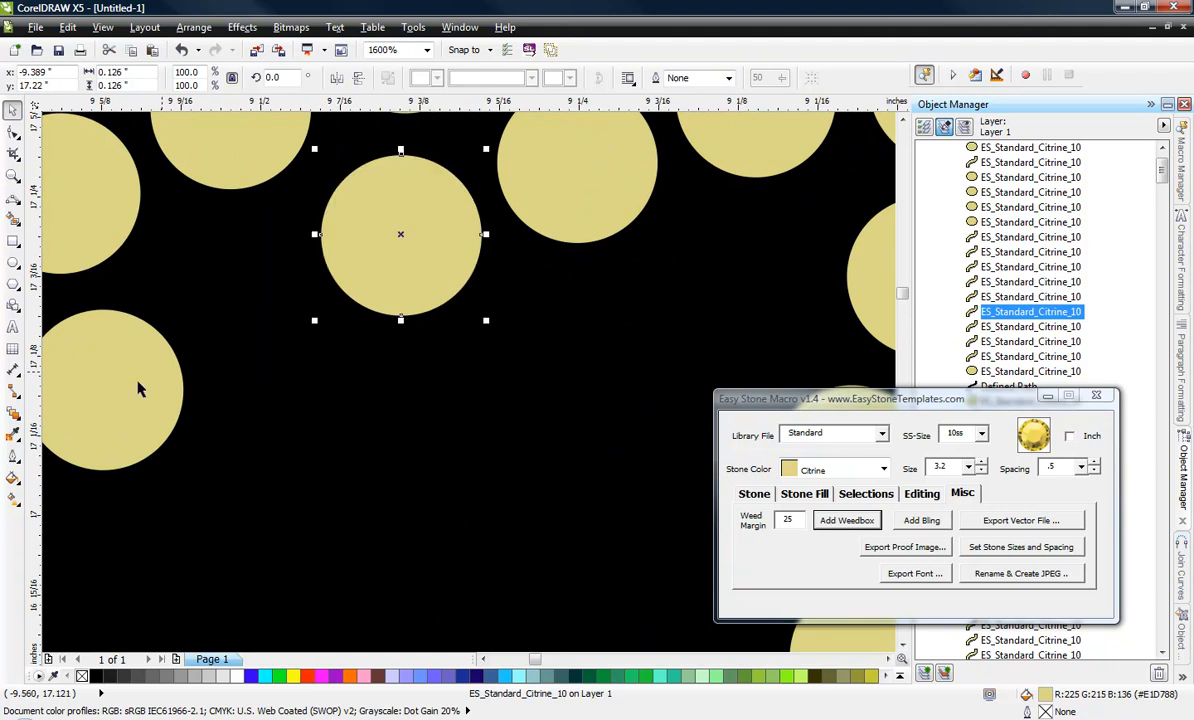
{"action": "left_click_drag", "start_coordinate": [139, 387], "coordinate": [458, 280]}
{"action": "scroll", "coordinate": [458, 280], "scroll_direction": "down", "scroll_amount": 2}
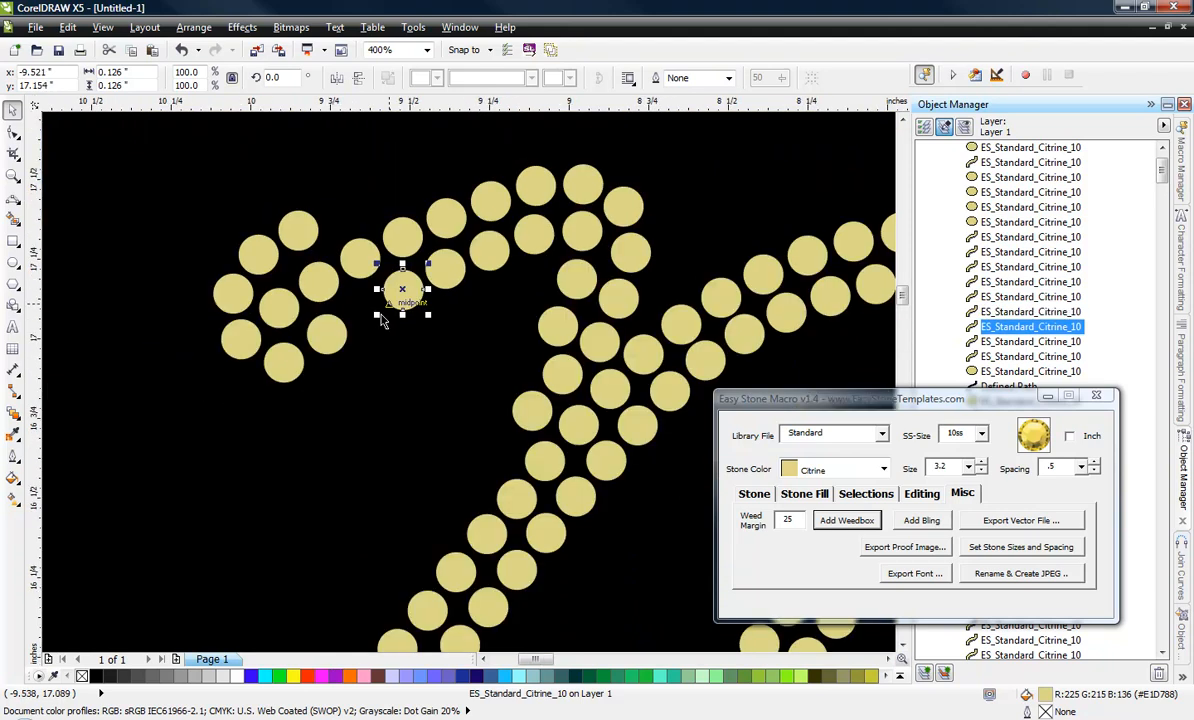
{"action": "scroll", "coordinate": [345, 301], "scroll_direction": "up", "scroll_amount": 1}
{"action": "left_click_drag", "start_coordinate": [302, 357], "coordinate": [368, 315]}
Rearrange the lower and middle stones at the tip of the N's upper-left stroke into evenly spaced rows.
{"action": "left_click_drag", "start_coordinate": [252, 392], "coordinate": [204, 418]}
{"action": "left_click_drag", "start_coordinate": [139, 370], "coordinate": [106, 332]}
{"action": "left_click_drag", "start_coordinate": [187, 411], "coordinate": [182, 378]}
{"action": "left_click_drag", "start_coordinate": [112, 298], "coordinate": [86, 222]}
{"action": "left_click_drag", "start_coordinate": [107, 320], "coordinate": [124, 323]}
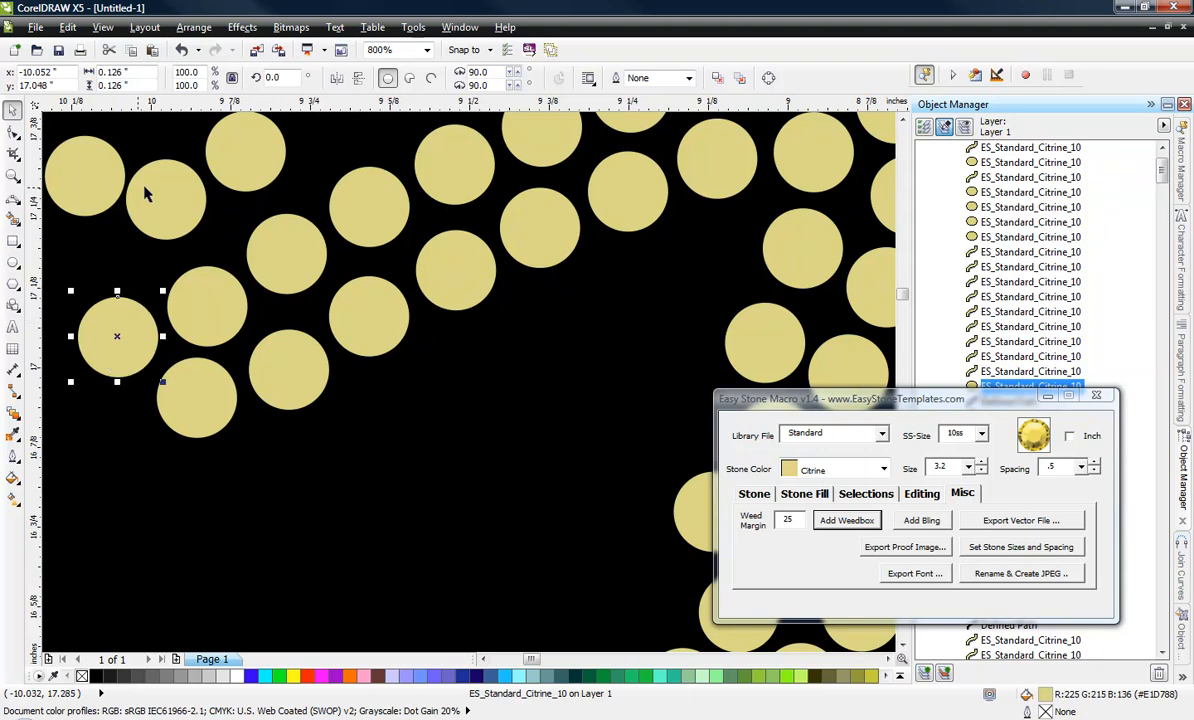
Reposition the three outer stones at the top of the N's upper-left tip so they follow the curve without overlapping.
{"action": "left_click_drag", "start_coordinate": [145, 195], "coordinate": [118, 245]}
{"action": "left_click_drag", "start_coordinate": [98, 182], "coordinate": [185, 165]}
{"action": "scroll", "coordinate": [190, 210], "scroll_direction": "down", "scroll_amount": 1}
{"action": "scroll", "coordinate": [229, 243], "scroll_direction": "up", "scroll_amount": 2}
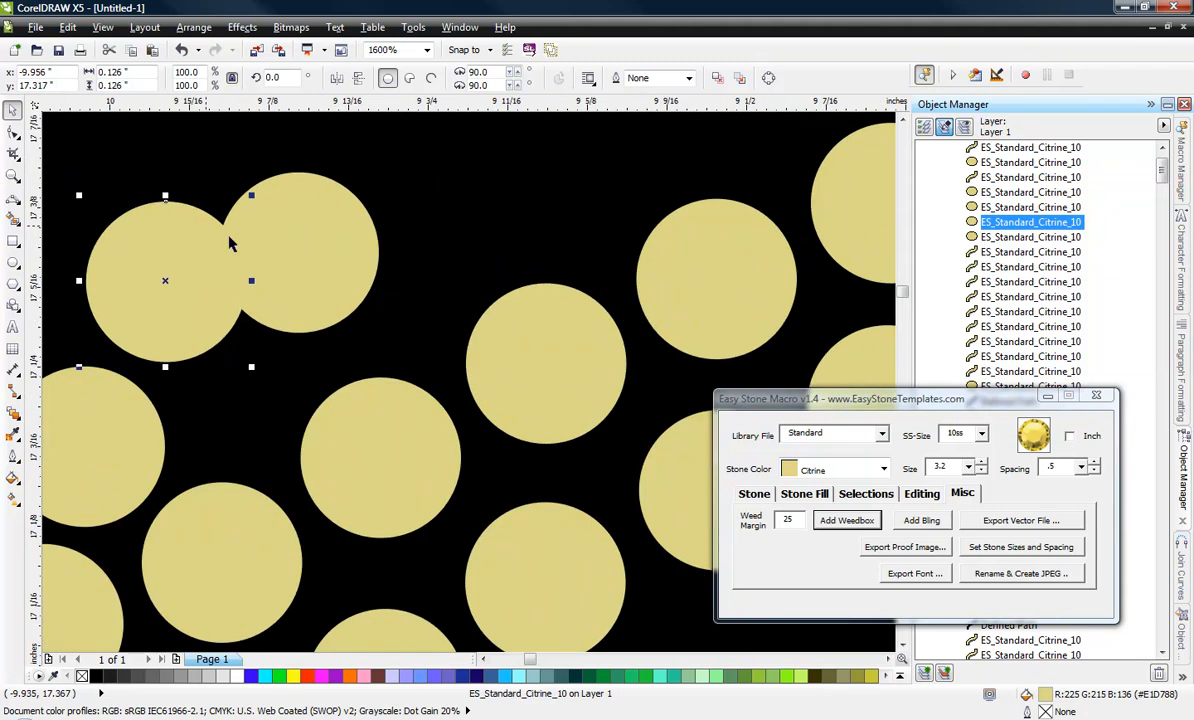
{"action": "left_click_drag", "start_coordinate": [292, 250], "coordinate": [338, 192]}
{"action": "scroll", "coordinate": [338, 192], "scroll_direction": "down", "scroll_amount": 1}
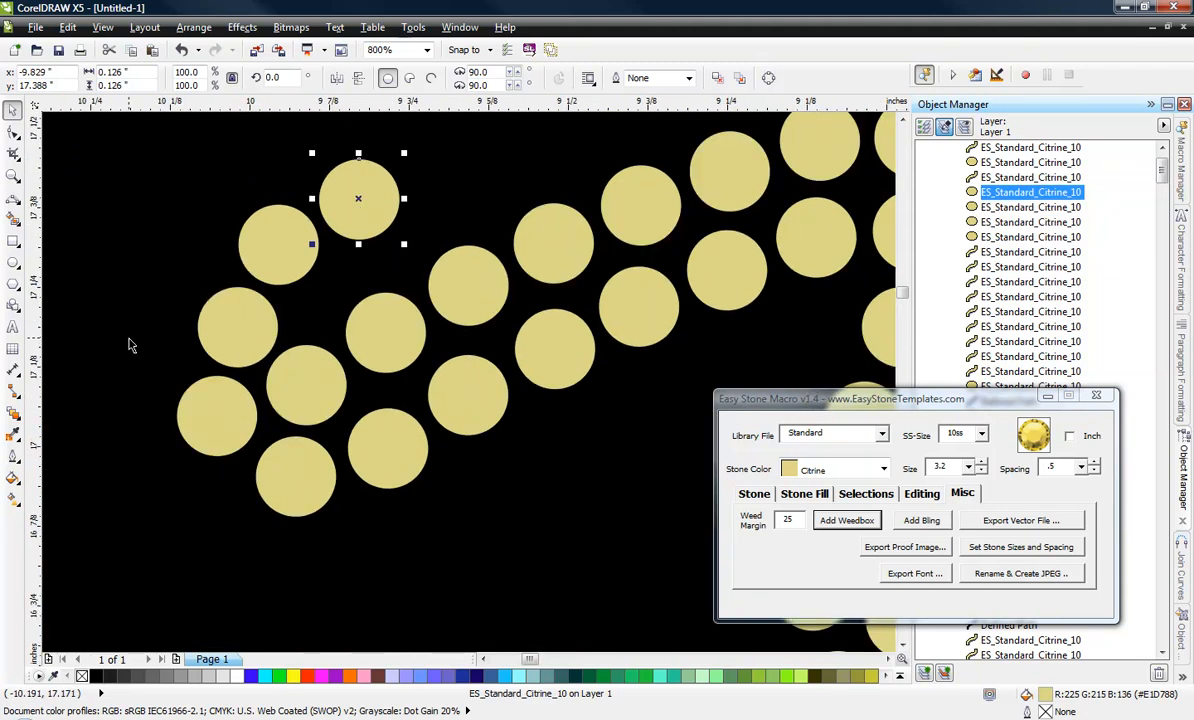
Select all stones of the NS lettering in the weed box and move them up to Y 16.12", away from FITNESS.
{"action": "scroll", "coordinate": [180, 384], "scroll_direction": "down", "scroll_amount": 4}
{"action": "left_click", "coordinate": [440, 256]}
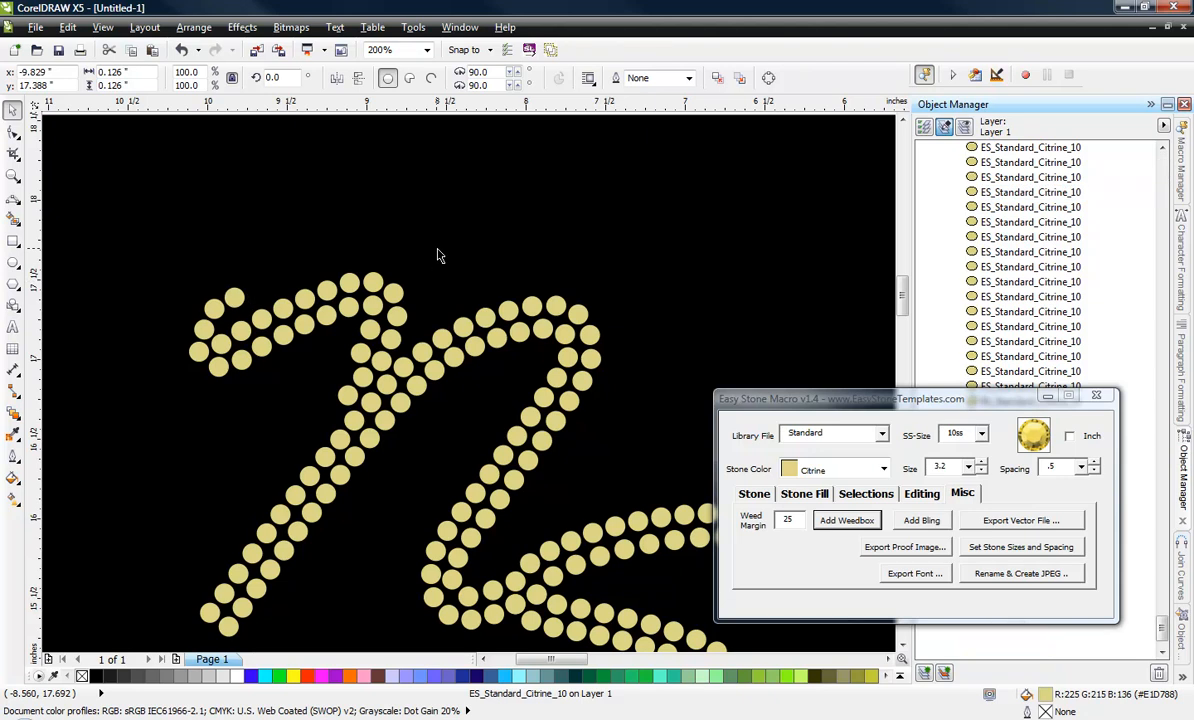
{"action": "scroll", "coordinate": [446, 239], "scroll_direction": "down", "scroll_amount": 1}
{"action": "left_click", "coordinate": [120, 377]}
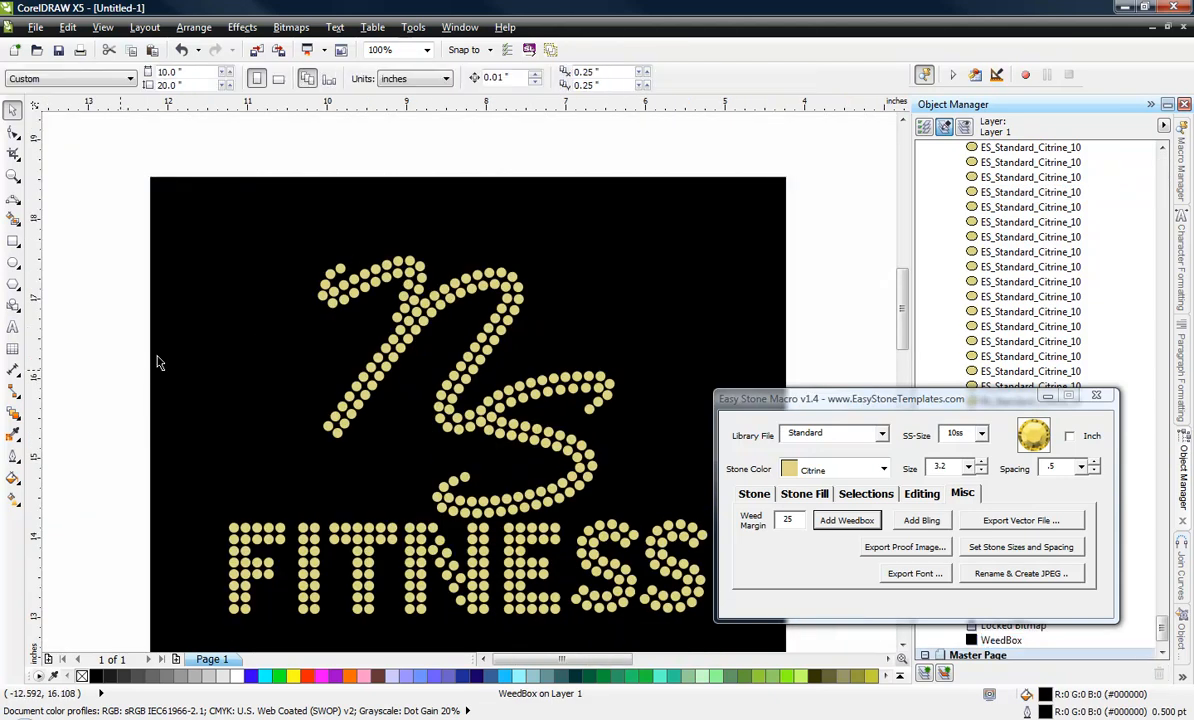
{"action": "left_click_drag", "start_coordinate": [103, 213], "coordinate": [734, 522]}
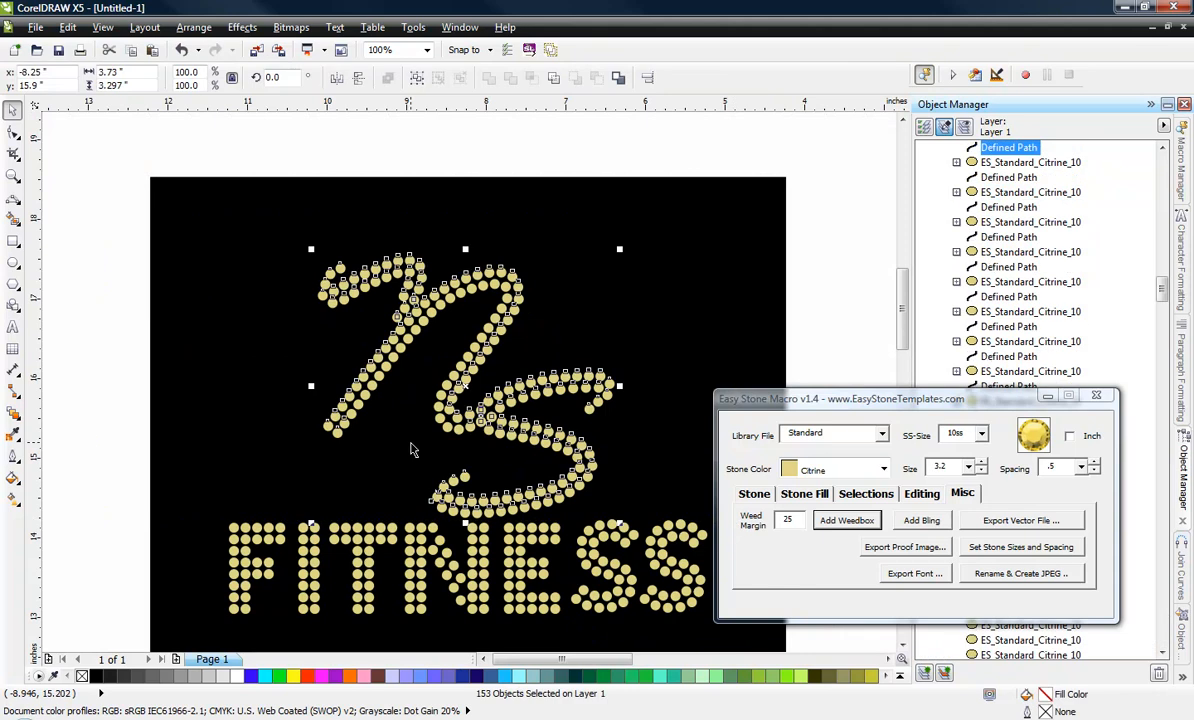
{"action": "key", "text": "Up"}
{"action": "key", "text": "Up"}
{"action": "key", "text": "Up"}
{"action": "key", "text": "Up"}
{"action": "key", "text": "Up"}
{"action": "key", "text": "Up"}
{"action": "key", "text": "Up"}
{"action": "key", "text": "Up"}
{"action": "key", "text": "Up"}
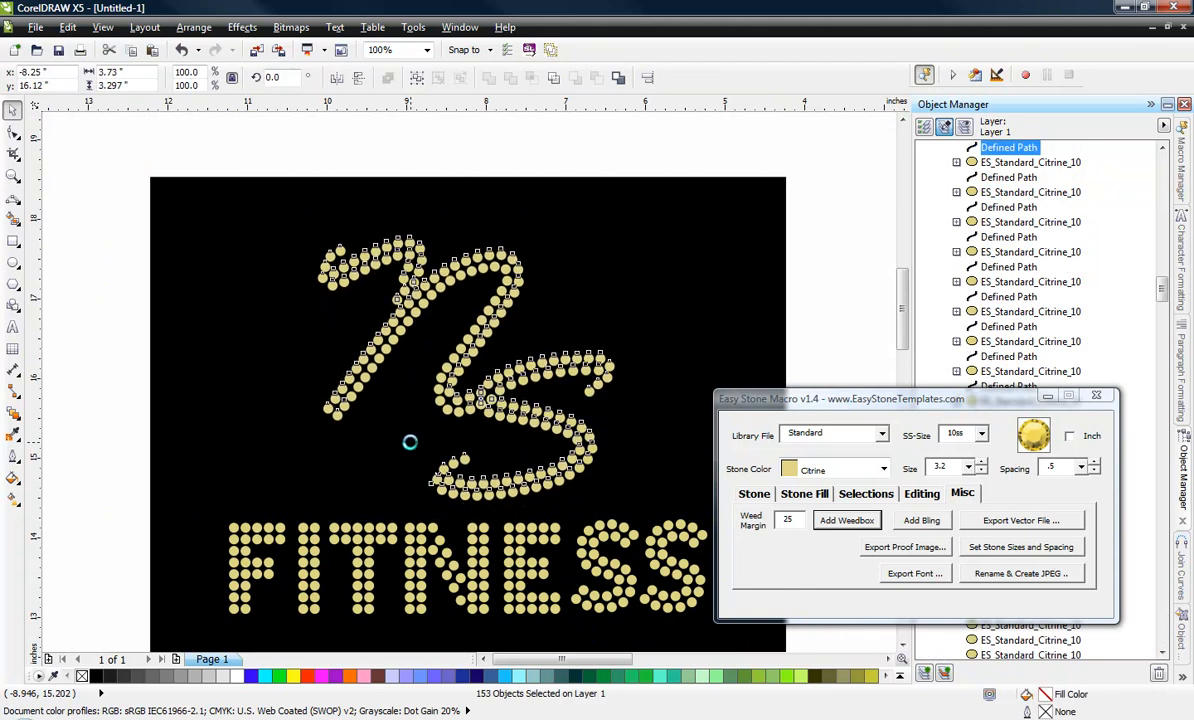
{"action": "left_click", "coordinate": [139, 341]}
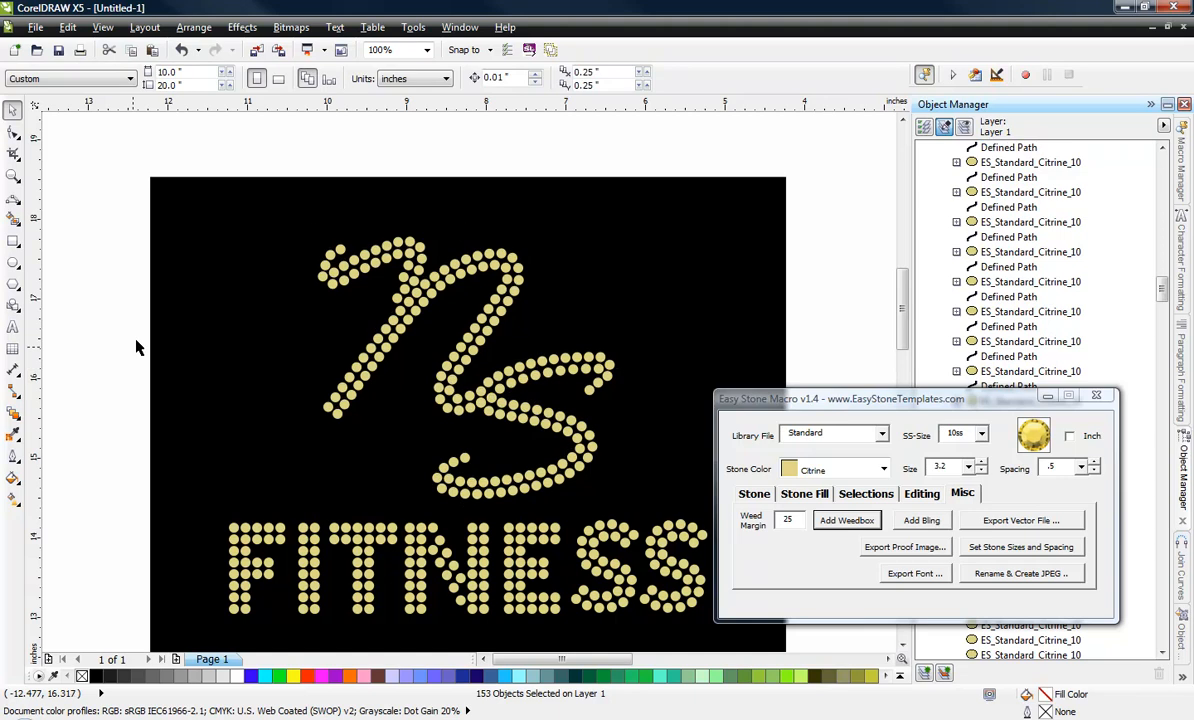
Move the original NS FITNESS bitmap from behind the page's stones to just below the black weed box, at about X -8.27", Y 9.06".
{"action": "scroll", "coordinate": [218, 313], "scroll_direction": "down", "scroll_amount": 2}
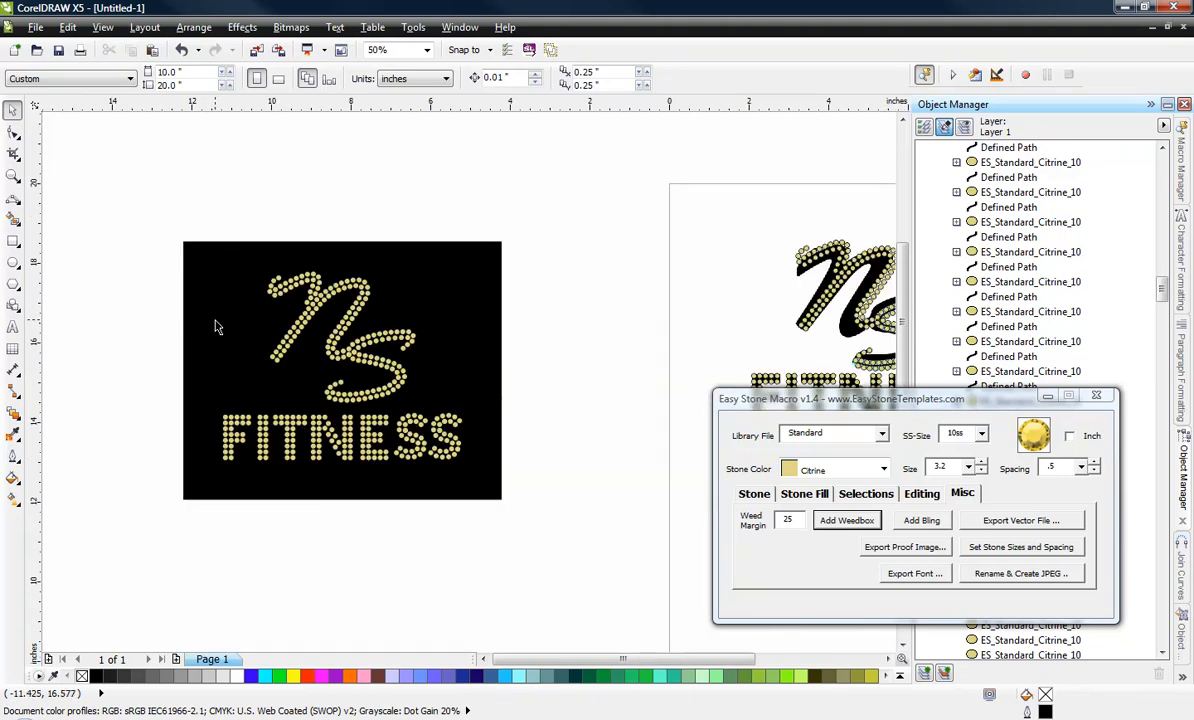
{"action": "left_click", "coordinate": [845, 333]}
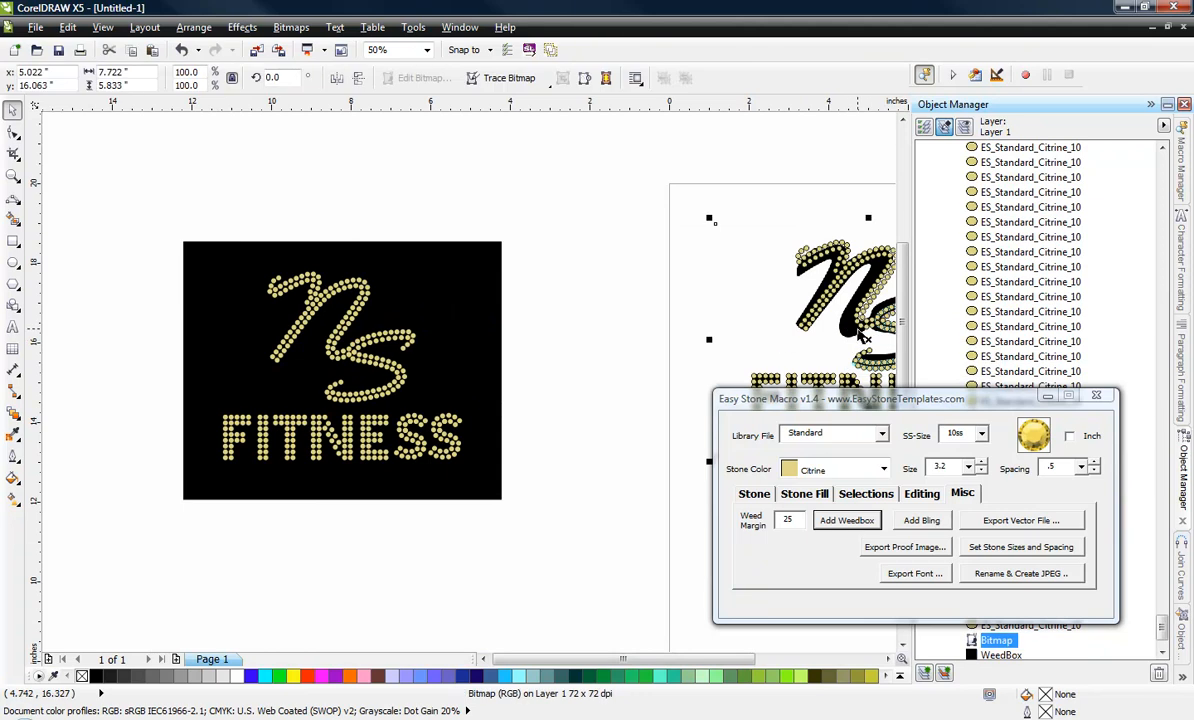
{"action": "left_click_drag", "start_coordinate": [862, 338], "coordinate": [352, 613]}
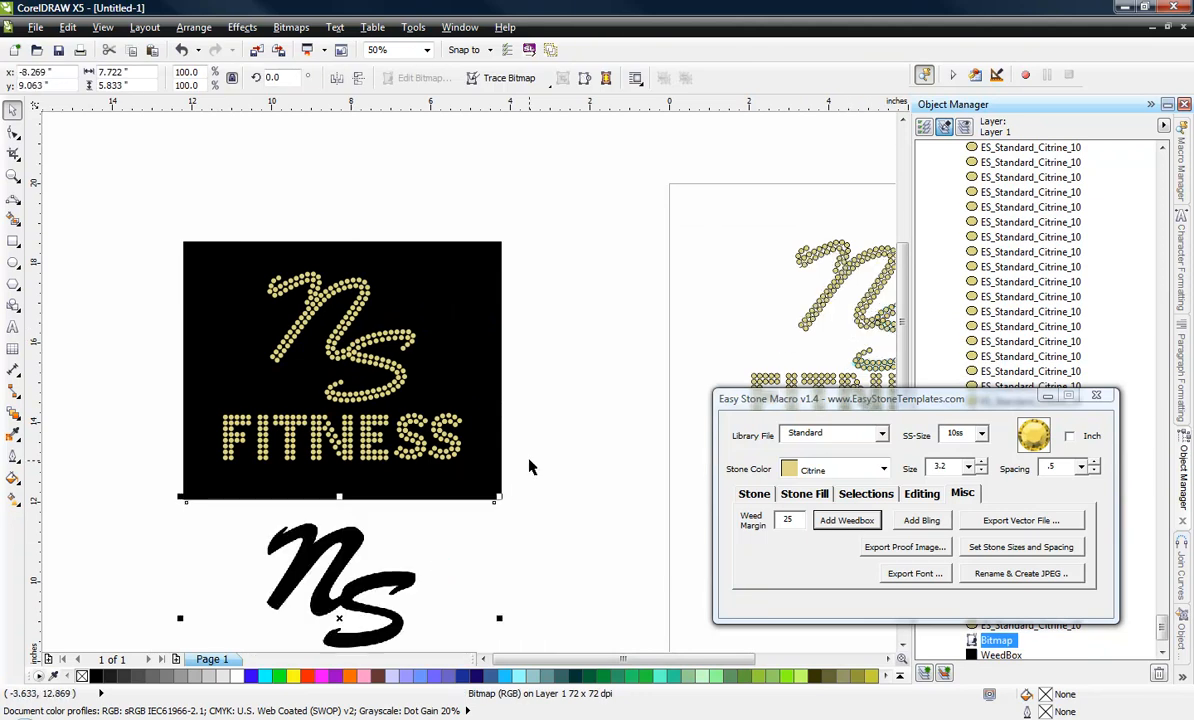
{"action": "left_click", "coordinate": [546, 333]}
Fine-tune the bitmap's position below the weed box to about X -8.29", Y 8.83", lined up under the stone lettering, and deselect it.
{"action": "scroll", "coordinate": [549, 397], "scroll_direction": "down", "scroll_amount": 2}
{"action": "scroll", "coordinate": [461, 404], "scroll_direction": "up", "scroll_amount": 2}
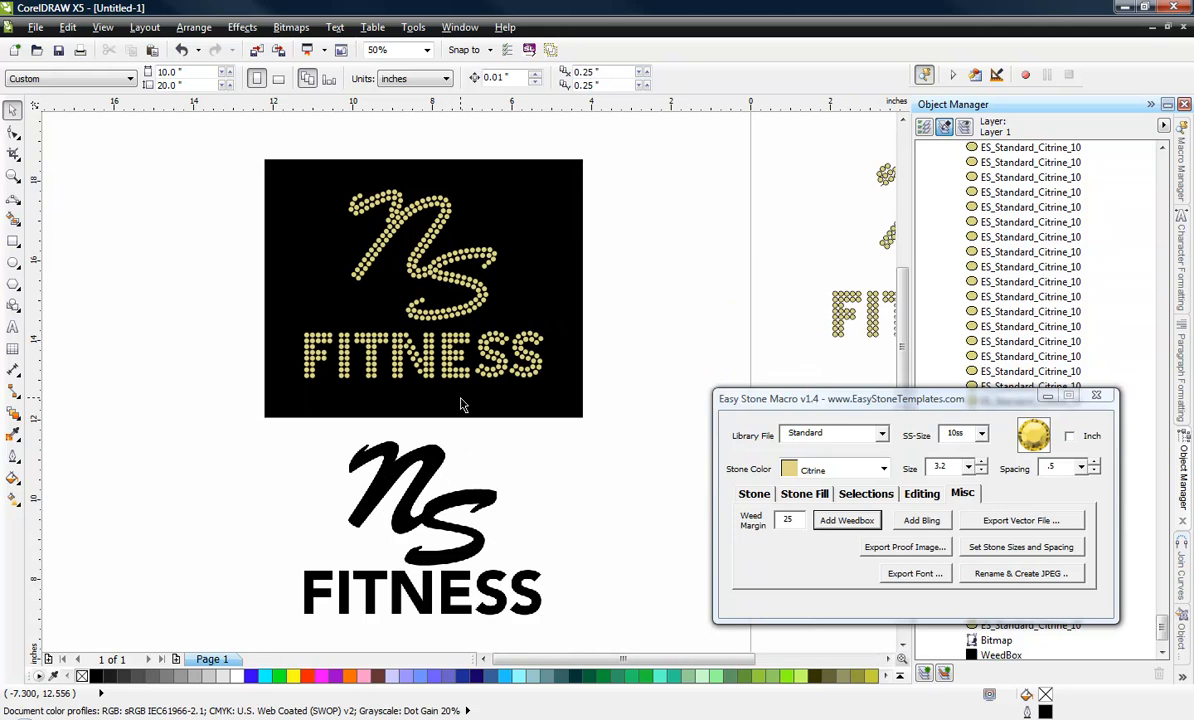
{"action": "left_click", "coordinate": [428, 497]}
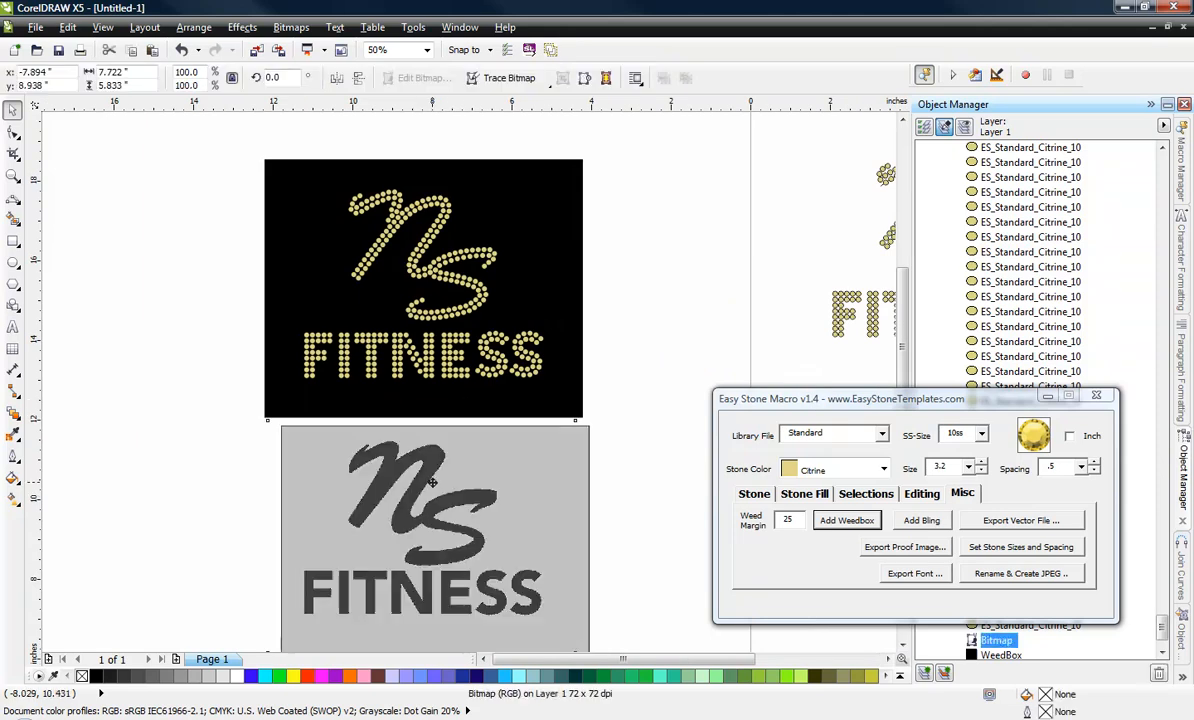
{"action": "left_click", "coordinate": [631, 393]}
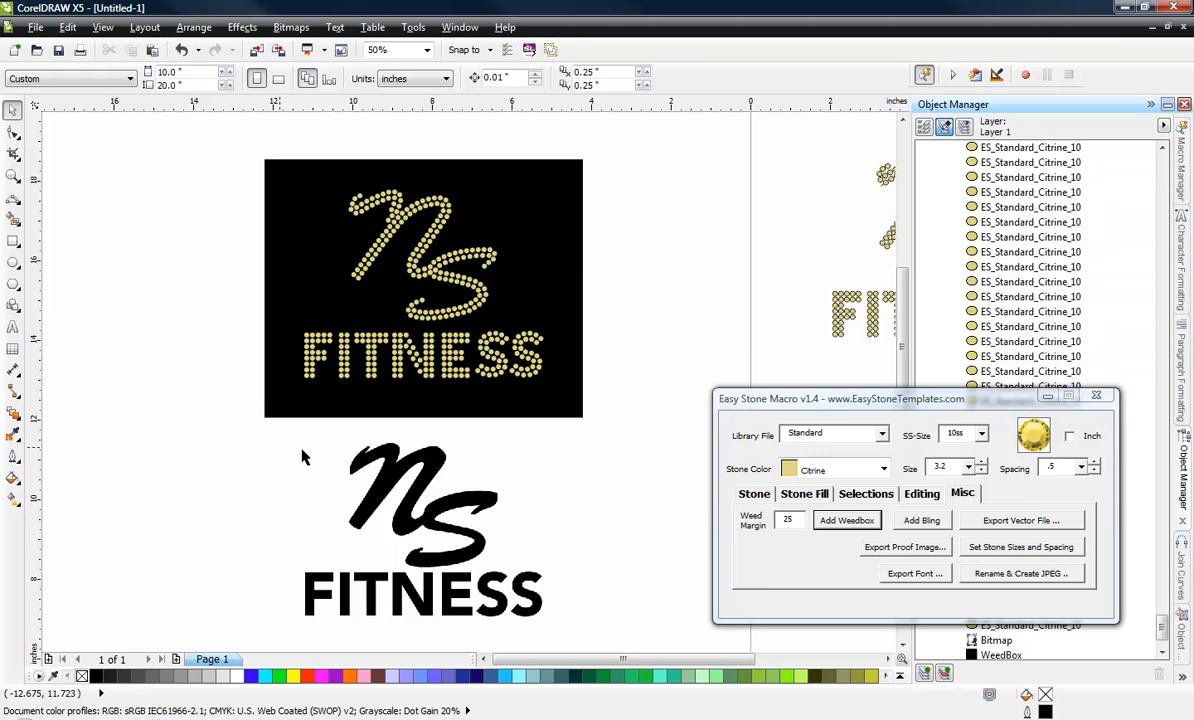
{"action": "left_click", "coordinate": [533, 472]}
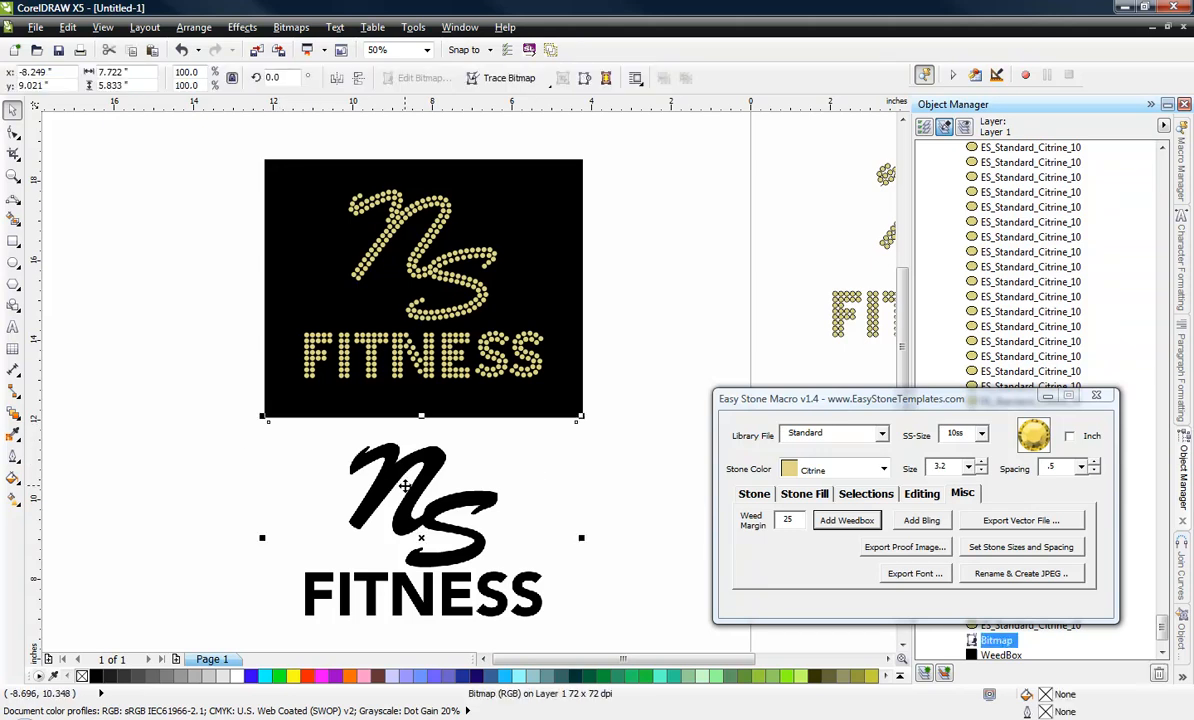
{"action": "left_click_drag", "start_coordinate": [405, 486], "coordinate": [403, 494]}
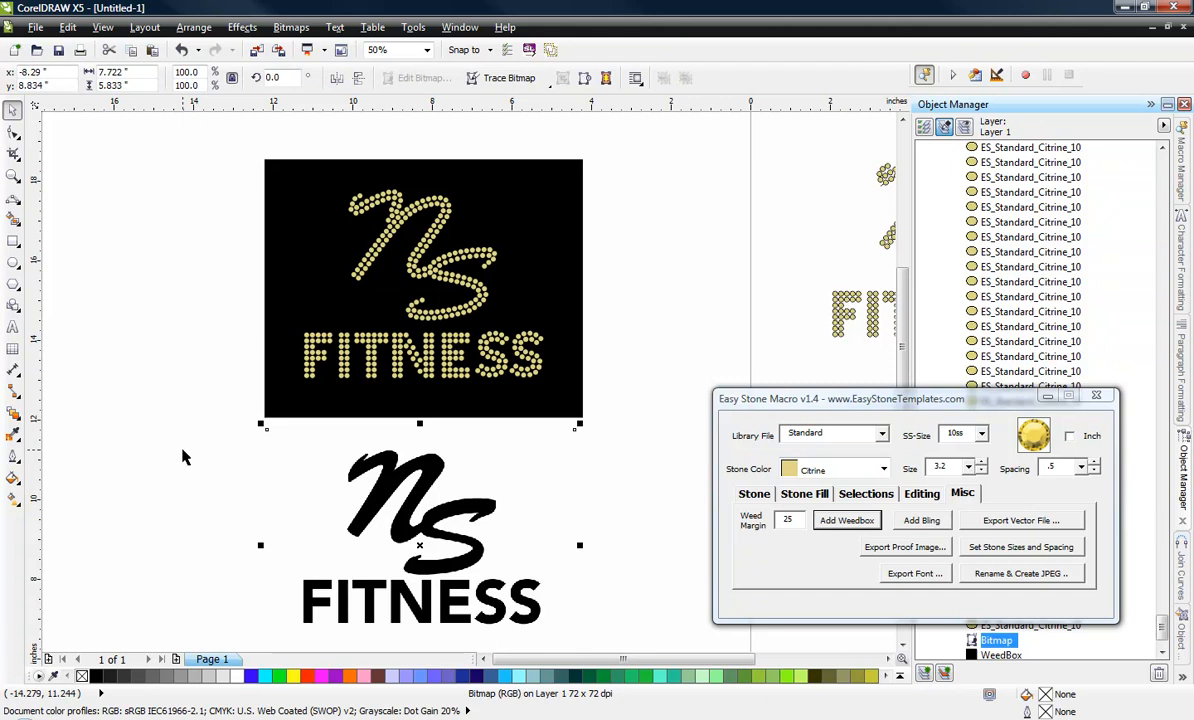
{"action": "left_click", "coordinate": [182, 457]}
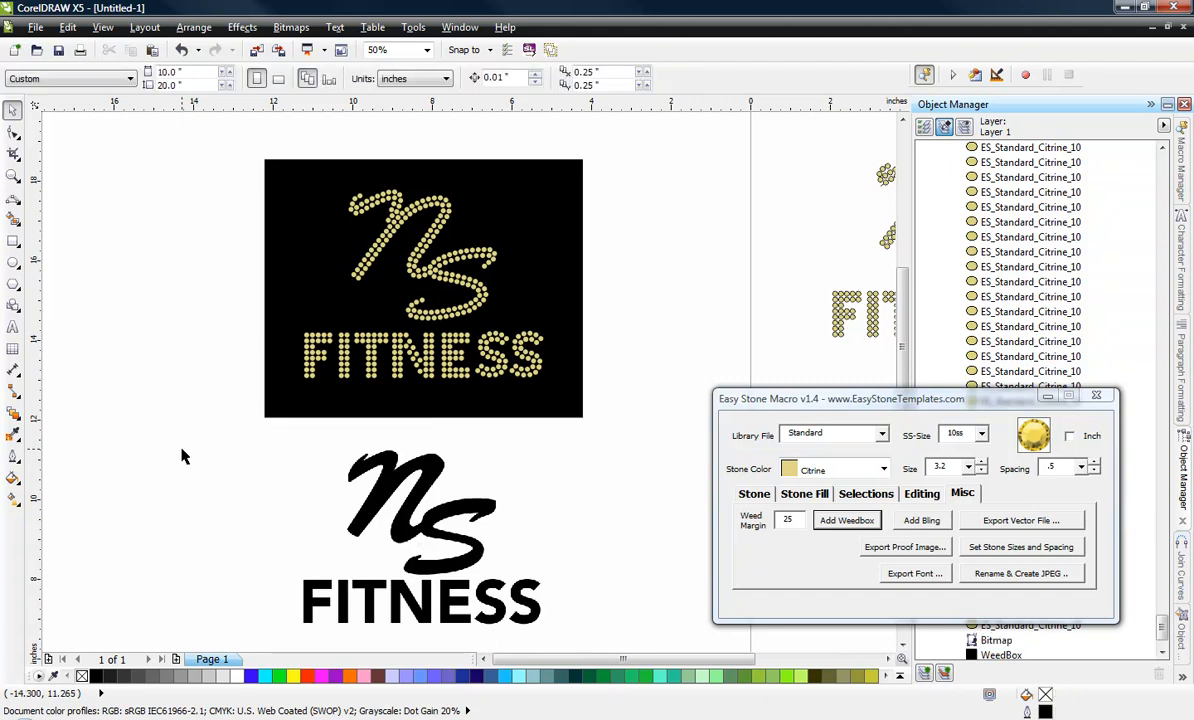